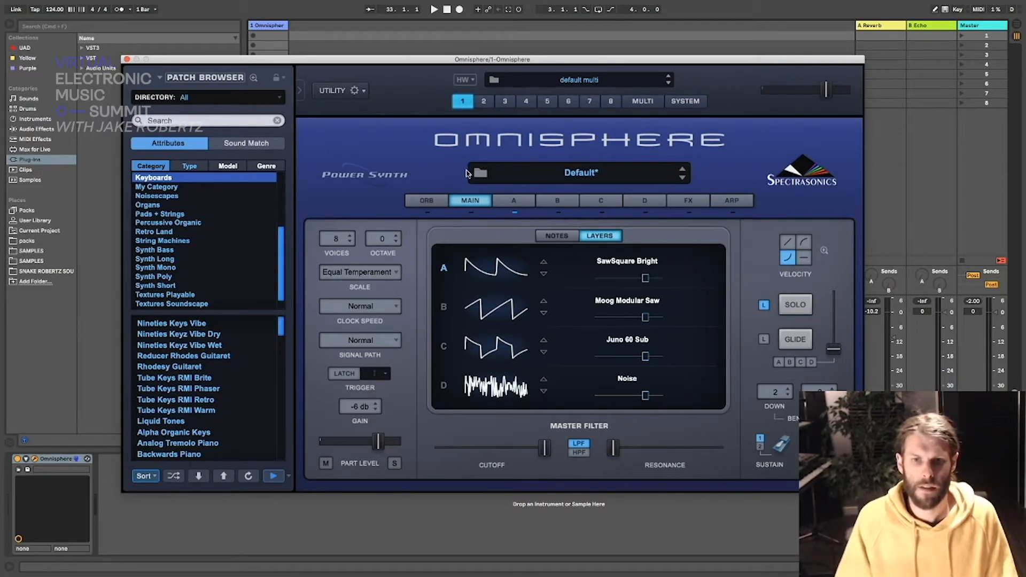
Step: Expand the patch browser to its full view and reset the Category and Type filters to All
{"action": "left_click_drag", "start_coordinate": [260, 61], "coordinate": [252, 36]}
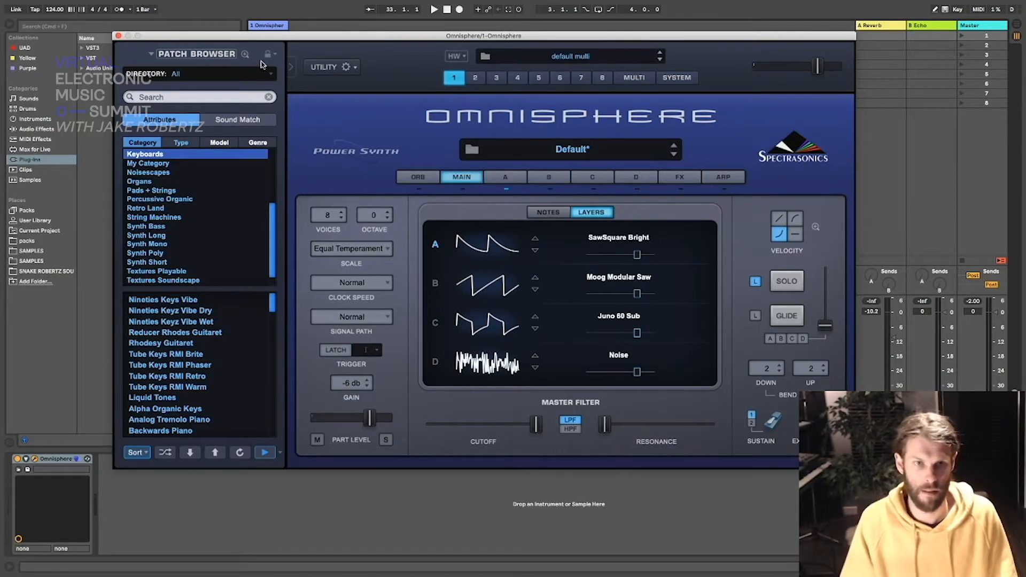
{"action": "left_click", "coordinate": [244, 55]}
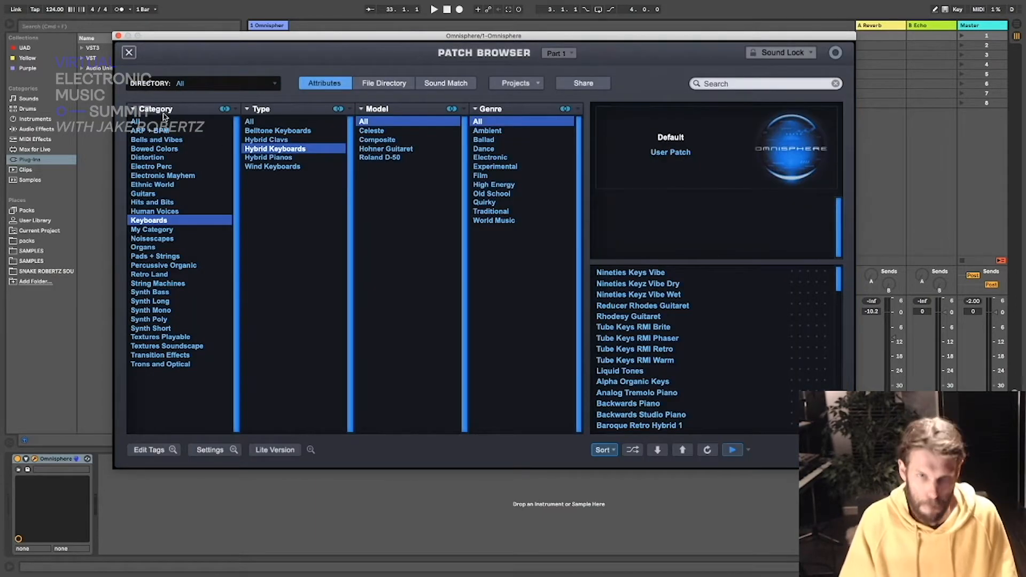
{"action": "left_click", "coordinate": [144, 120]}
{"action": "scroll", "coordinate": [337, 236], "scroll_direction": "down", "scroll_amount": 5}
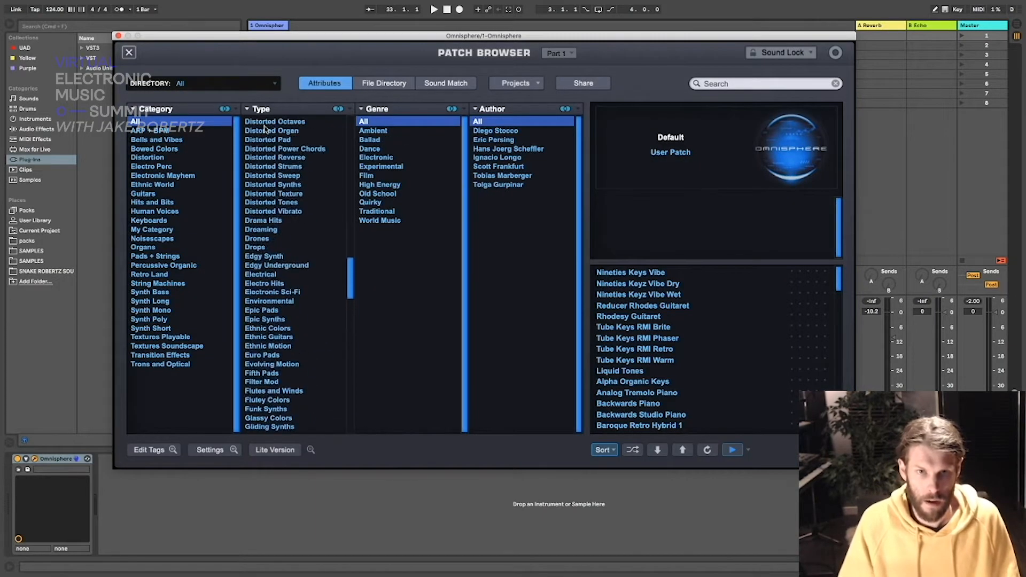
{"action": "scroll", "coordinate": [336, 236], "scroll_direction": "up", "scroll_amount": 10}
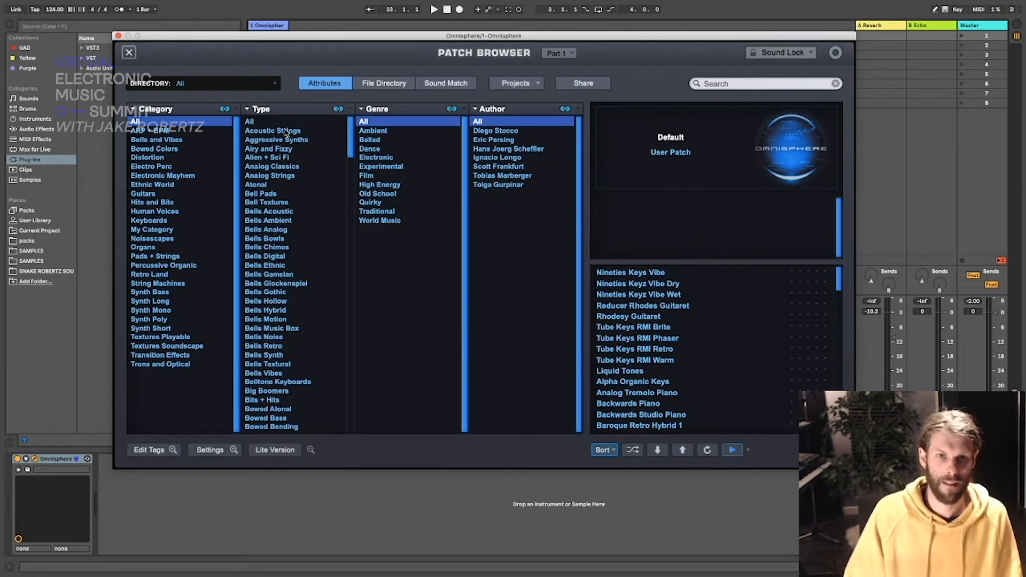
{"action": "left_click", "coordinate": [287, 131]}
{"action": "left_click", "coordinate": [284, 123]}
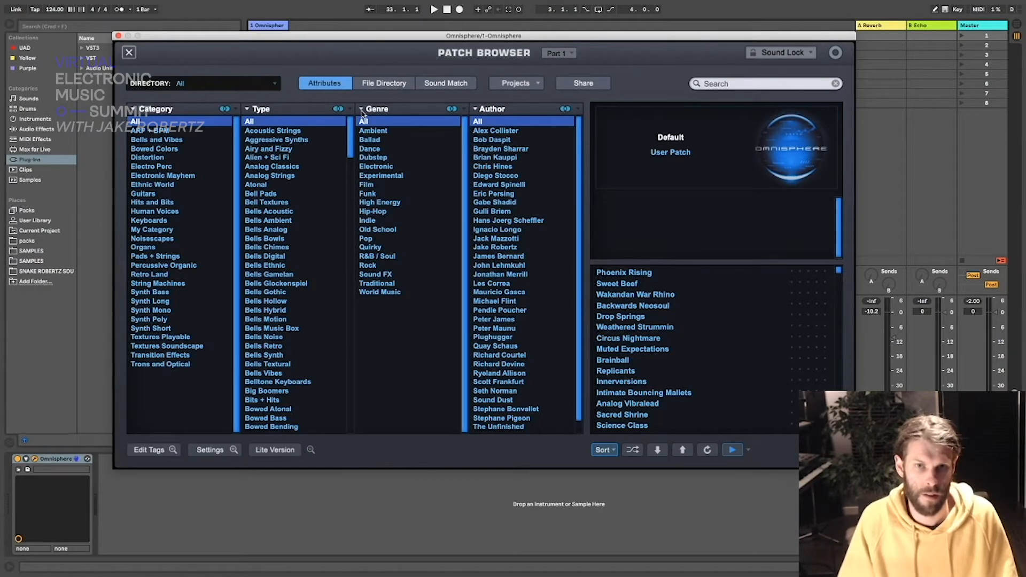
{"action": "left_click", "coordinate": [285, 110]}
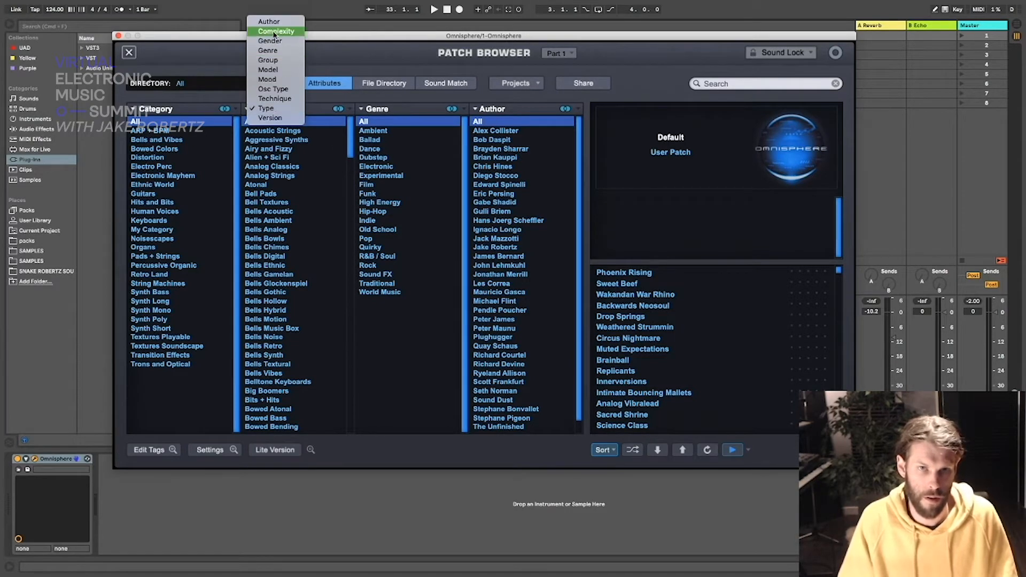
{"action": "left_click", "coordinate": [277, 122]}
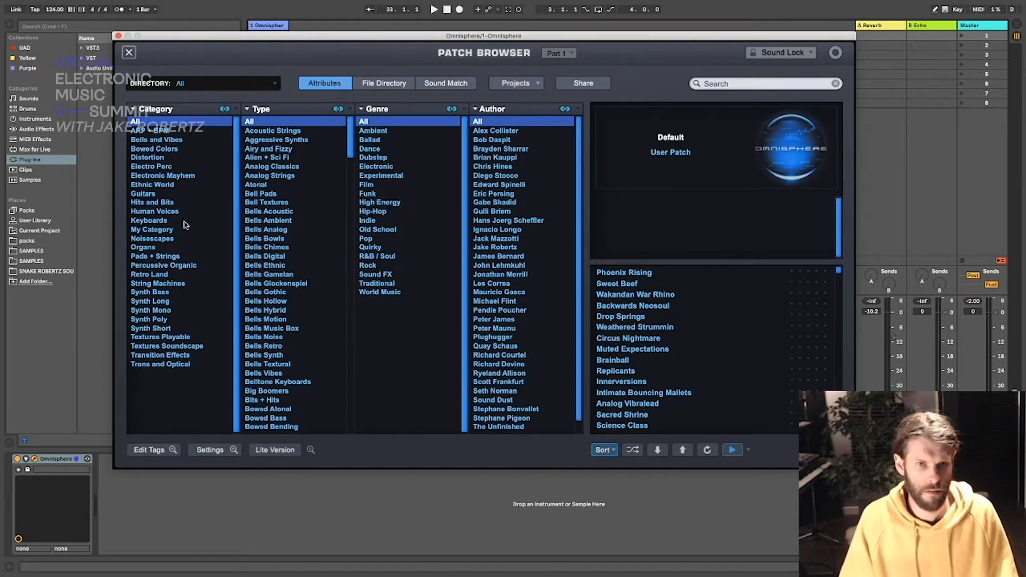
Step: Filter the patches to the Keyboards category and the Hybrid Keyboards type
{"action": "left_click", "coordinate": [163, 222]}
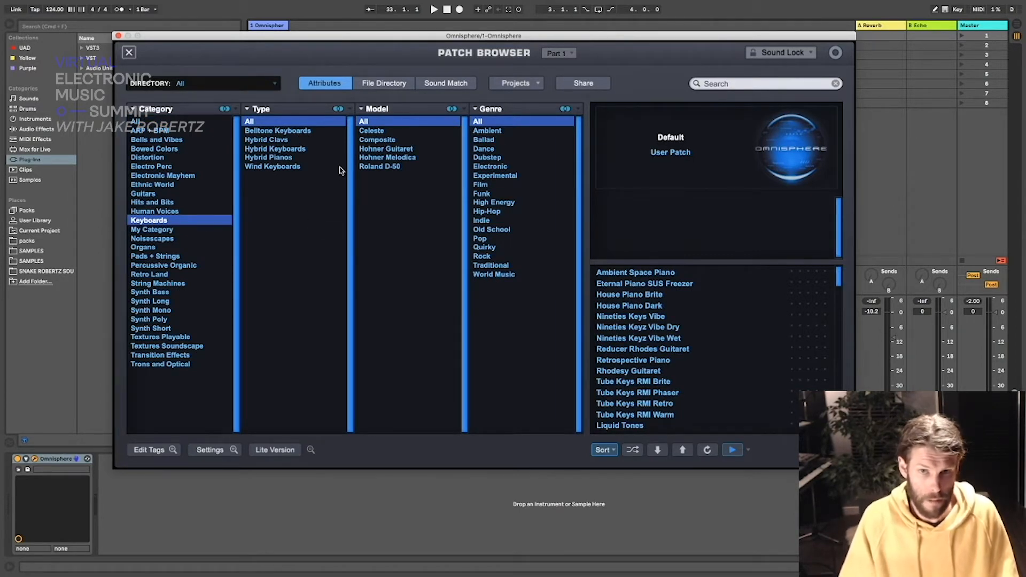
{"action": "left_click", "coordinate": [258, 150]}
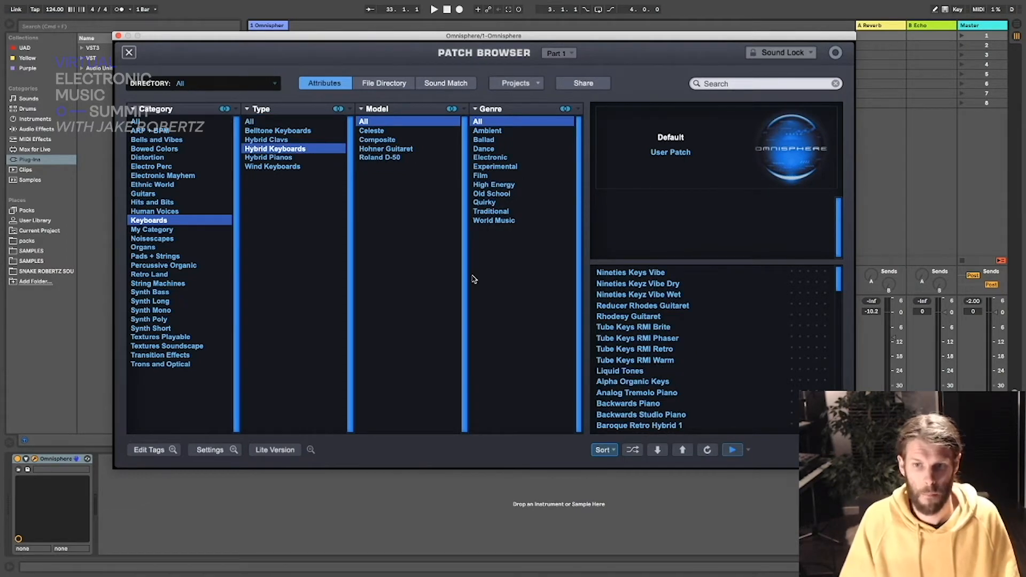
{"action": "scroll", "coordinate": [695, 351], "scroll_direction": "down", "scroll_amount": 3}
{"action": "scroll", "coordinate": [696, 351], "scroll_direction": "up", "scroll_amount": 3}
Step: Audition hybrid keyboard patches such as Rhodesy Guitaret, Tube Keys RMI Phaser, Liquid Tones, Alpha Organic Keys and Baroque Retro Hybrid 1
{"action": "left_click", "coordinate": [643, 317]}
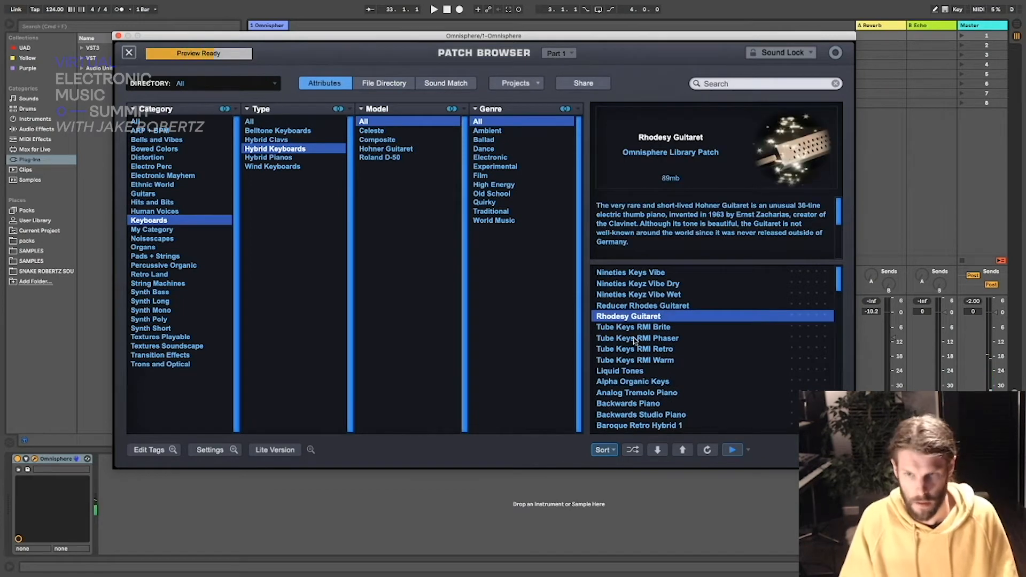
{"action": "key", "text": "Down"}
{"action": "key", "text": "Down"}
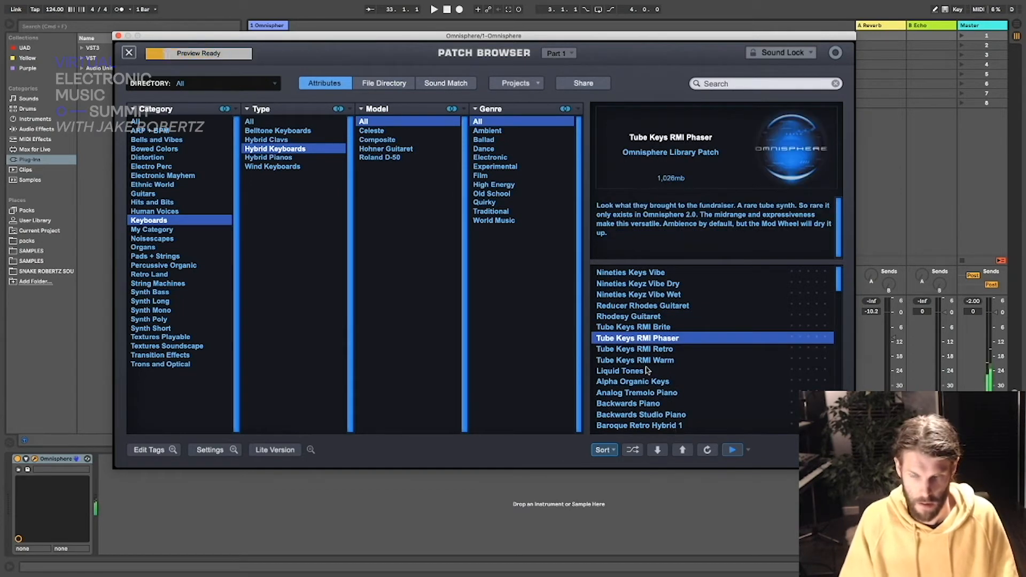
{"action": "left_click", "coordinate": [639, 361]}
{"action": "left_click", "coordinate": [621, 373]}
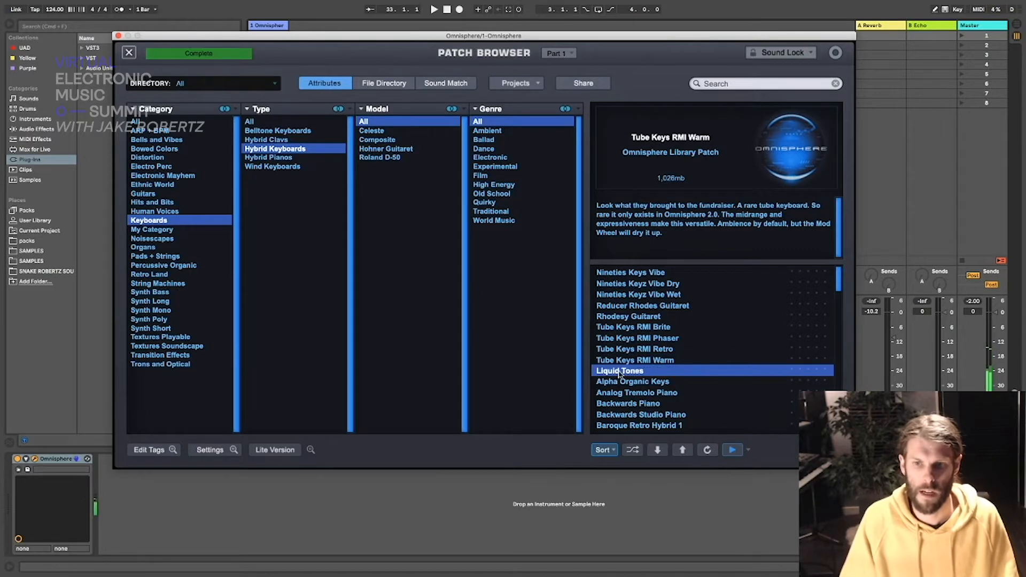
{"action": "left_click", "coordinate": [645, 384]}
{"action": "scroll", "coordinate": [707, 336], "scroll_direction": "down", "scroll_amount": 2}
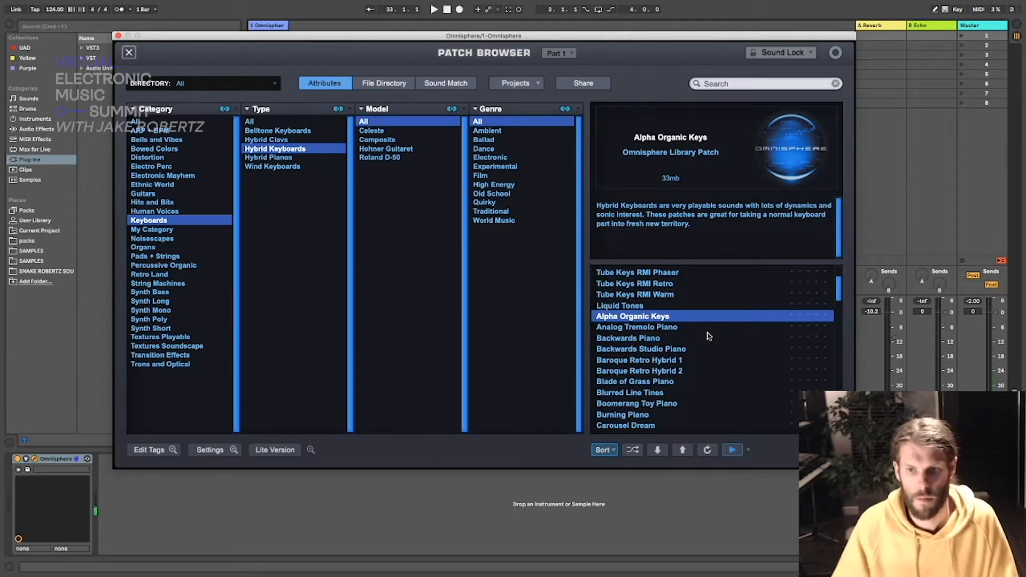
{"action": "left_click", "coordinate": [618, 361]}
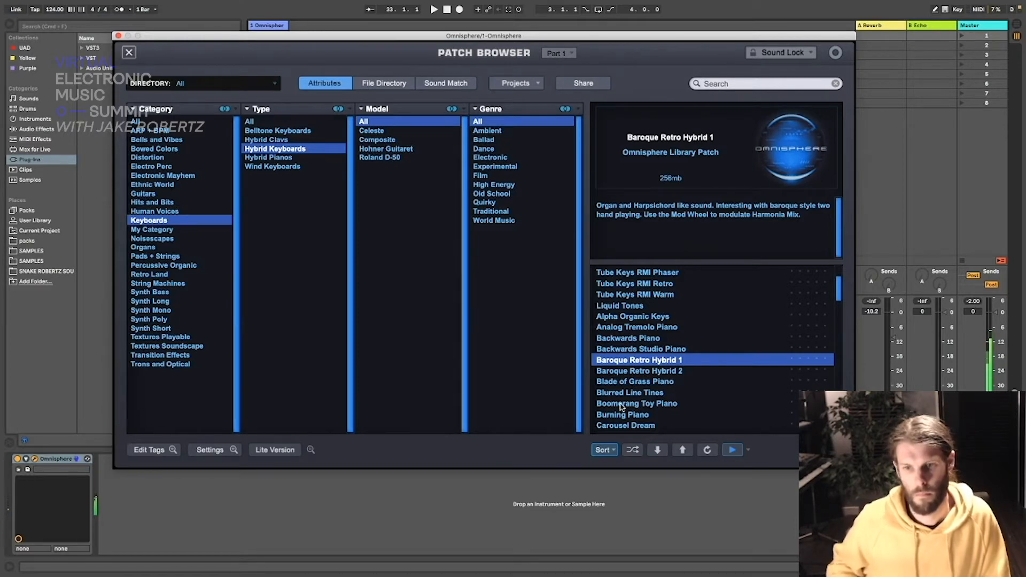
Step: Load the Burning Piano patch and close the full patch browser to return to the main synth page
{"action": "left_click", "coordinate": [621, 415]}
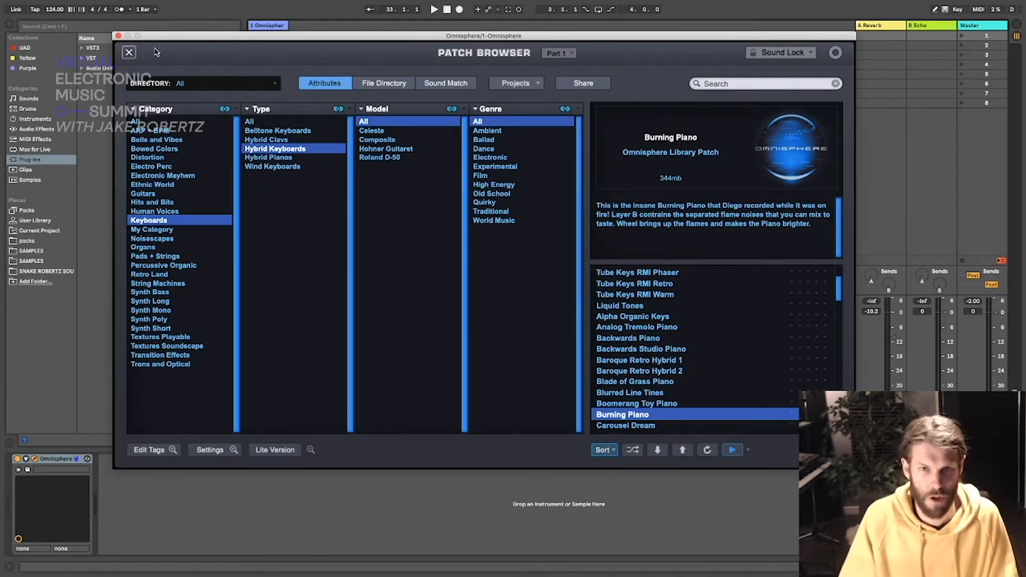
{"action": "left_click", "coordinate": [131, 56]}
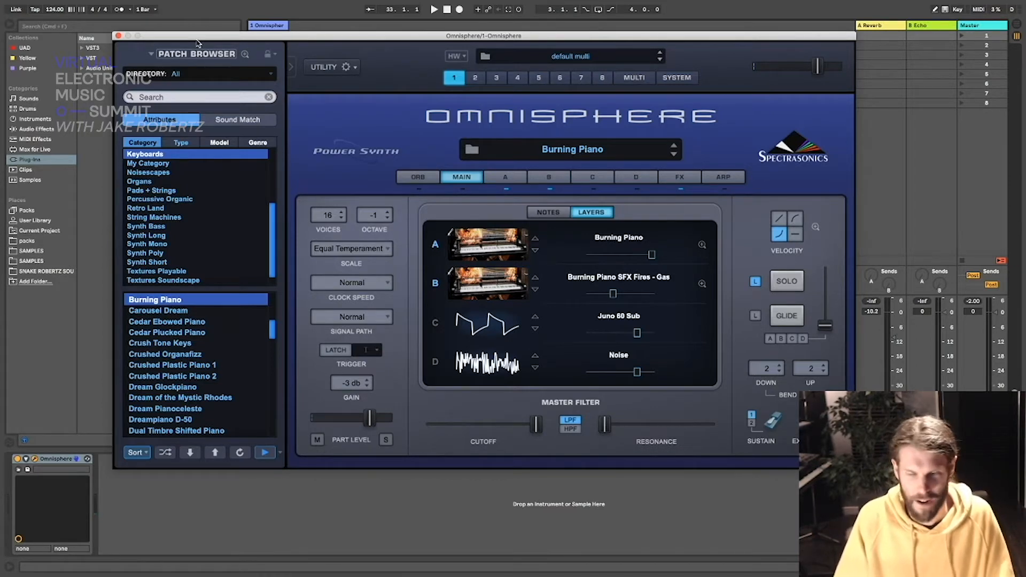
{"action": "left_click_drag", "start_coordinate": [220, 37], "coordinate": [419, 59]}
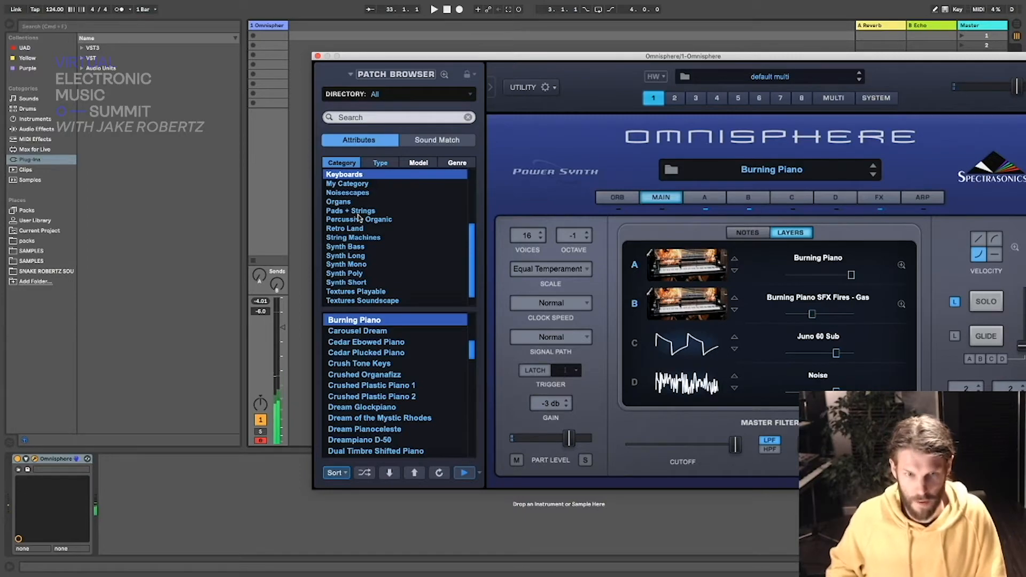
{"action": "left_click", "coordinate": [282, 330]}
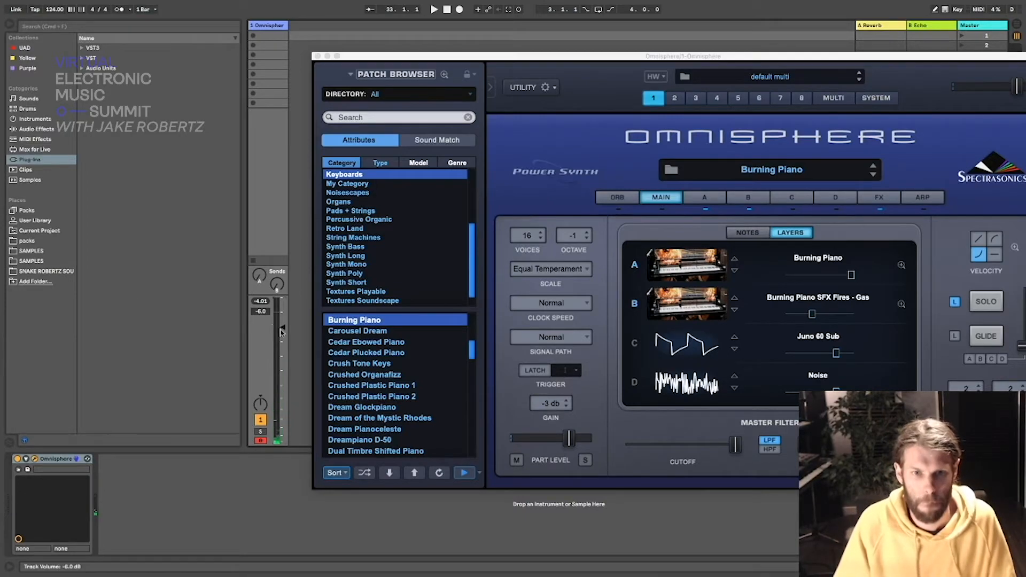
{"action": "left_click_drag", "start_coordinate": [443, 56], "coordinate": [202, 45]}
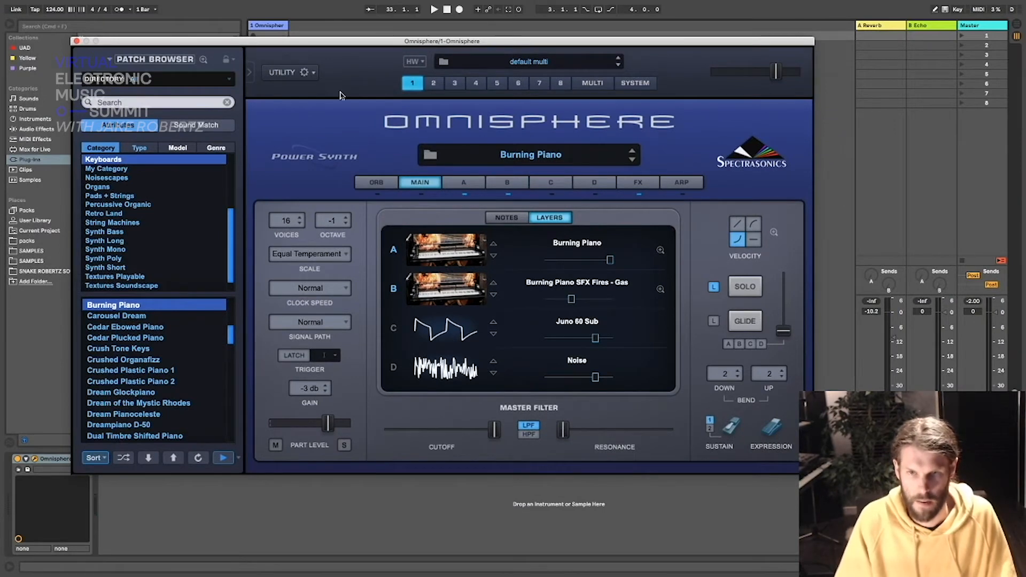
Step: Look through the A, B, C and D layer pages of the Burning Piano patch, comparing the oscillators of layers A and B
{"action": "left_click", "coordinate": [468, 186]}
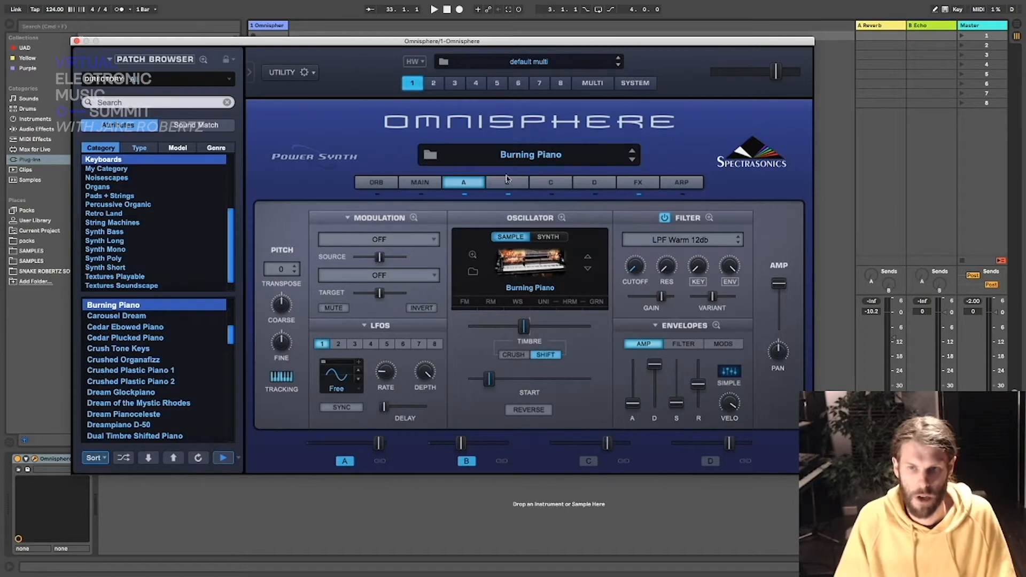
{"action": "left_click", "coordinate": [504, 185]}
{"action": "left_click", "coordinate": [538, 183]}
{"action": "left_click", "coordinate": [591, 185]}
{"action": "left_click", "coordinate": [558, 186]}
{"action": "left_click", "coordinate": [496, 186]}
{"action": "left_click", "coordinate": [471, 185]}
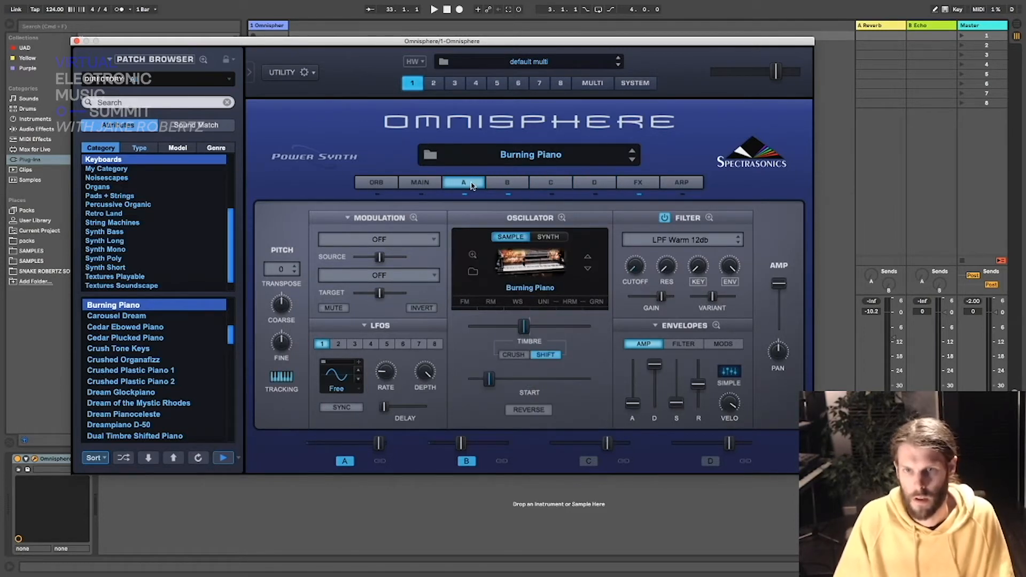
{"action": "left_click", "coordinate": [501, 185]}
{"action": "left_click", "coordinate": [475, 185]}
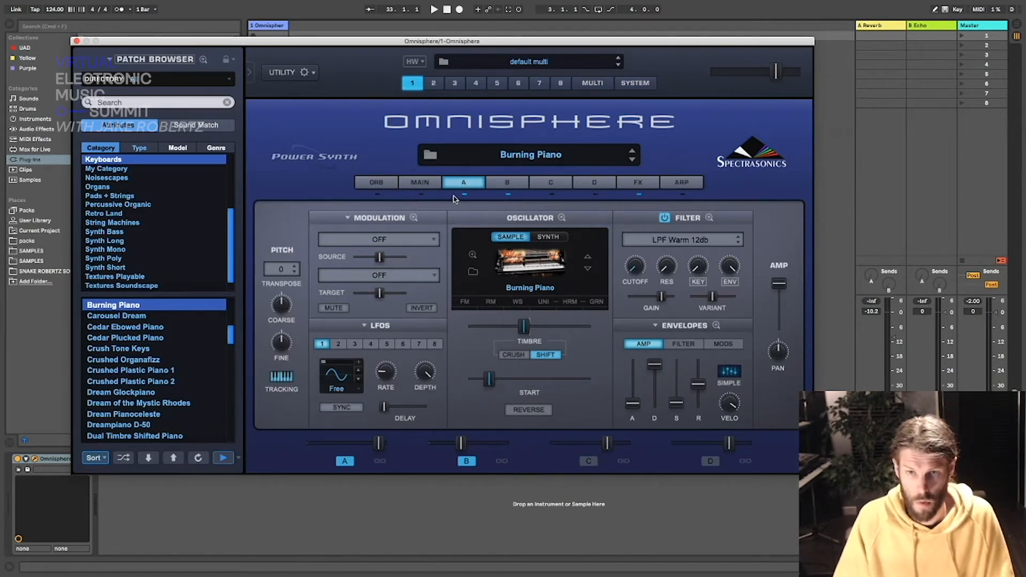
Step: Listen to layers A and B separately by switching each one off in turn, with both switched back on at the end
{"action": "left_click", "coordinate": [507, 195]}
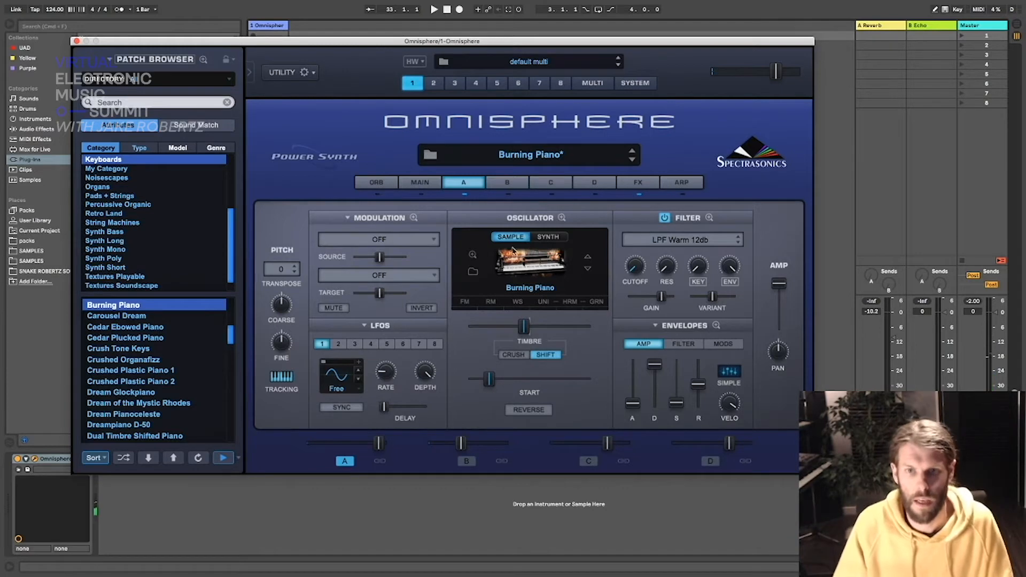
{"action": "left_click", "coordinate": [508, 184]}
{"action": "left_click", "coordinate": [467, 187]}
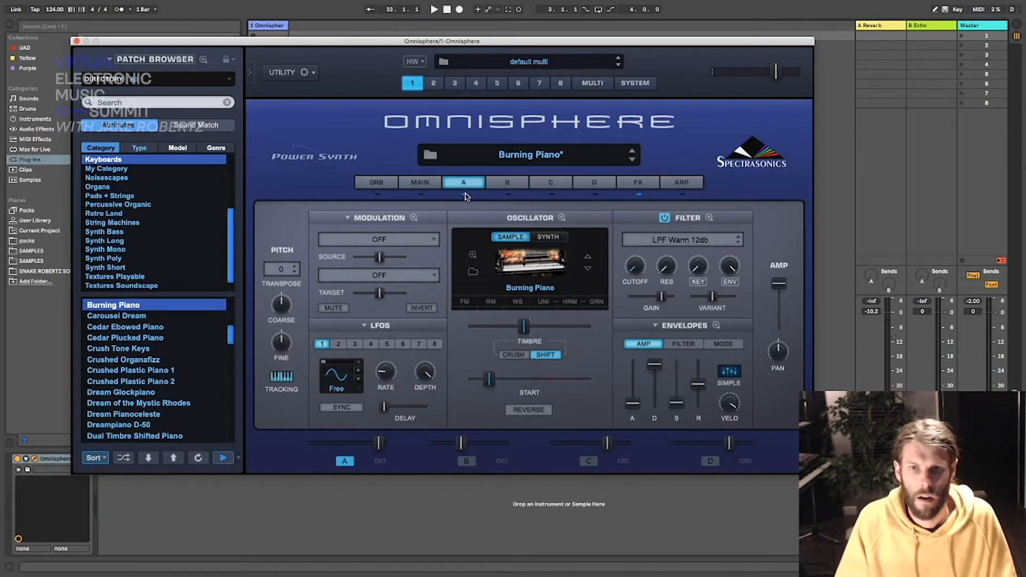
{"action": "left_click", "coordinate": [508, 182]}
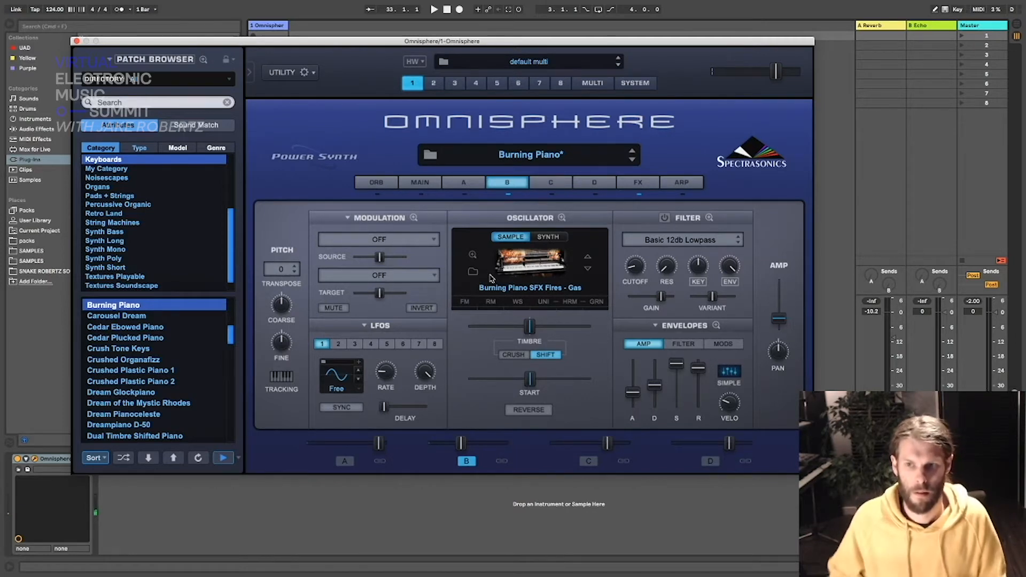
{"action": "left_click", "coordinate": [468, 192]}
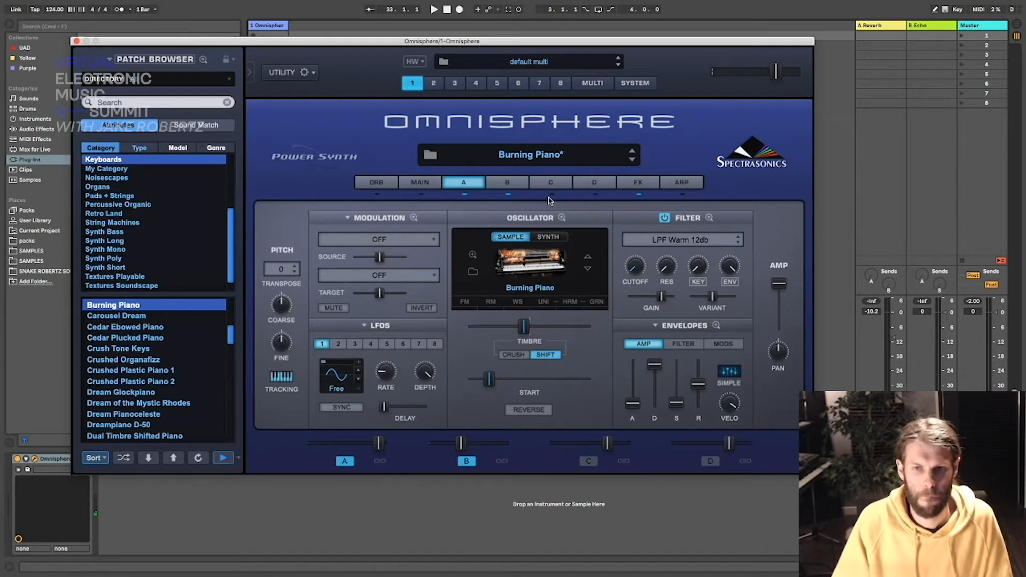
Step: Raise the amp level of layer B, the Burning Piano SFX Fires - Gas sample, and close the plug-in window
{"action": "left_click", "coordinate": [505, 184]}
{"action": "left_click", "coordinate": [472, 182]}
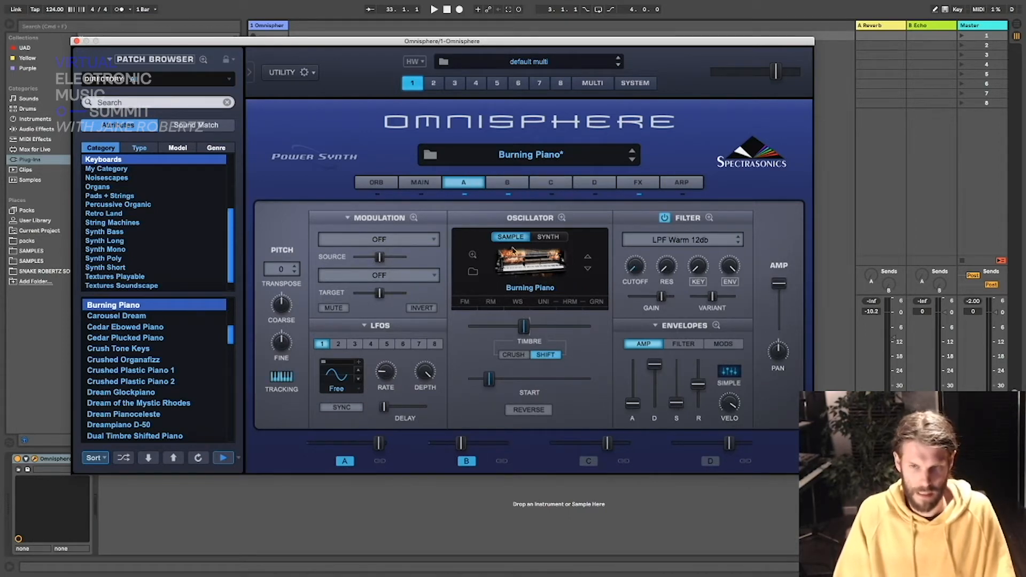
{"action": "left_click", "coordinate": [504, 182]}
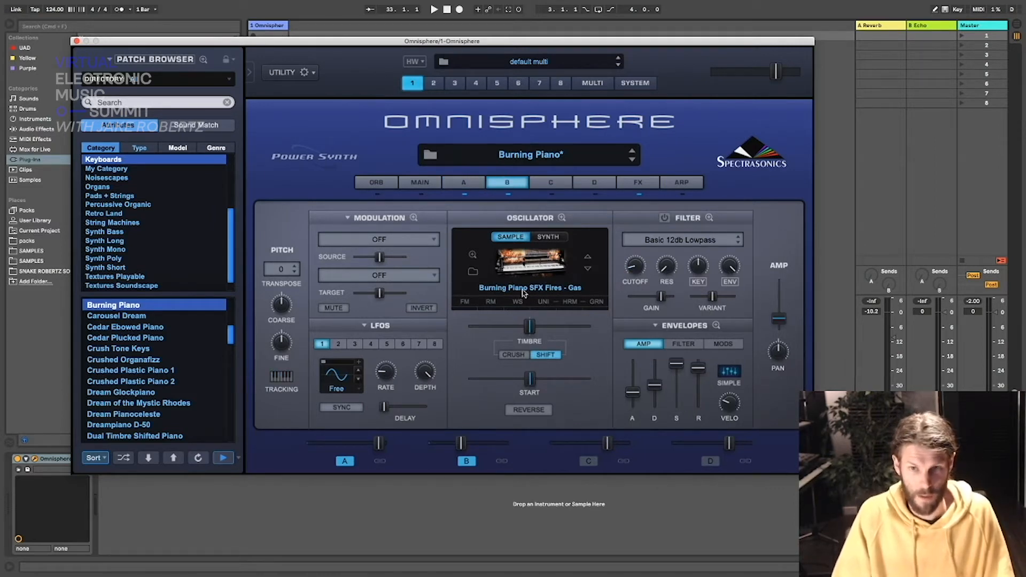
{"action": "left_click_drag", "start_coordinate": [781, 321], "coordinate": [780, 308]}
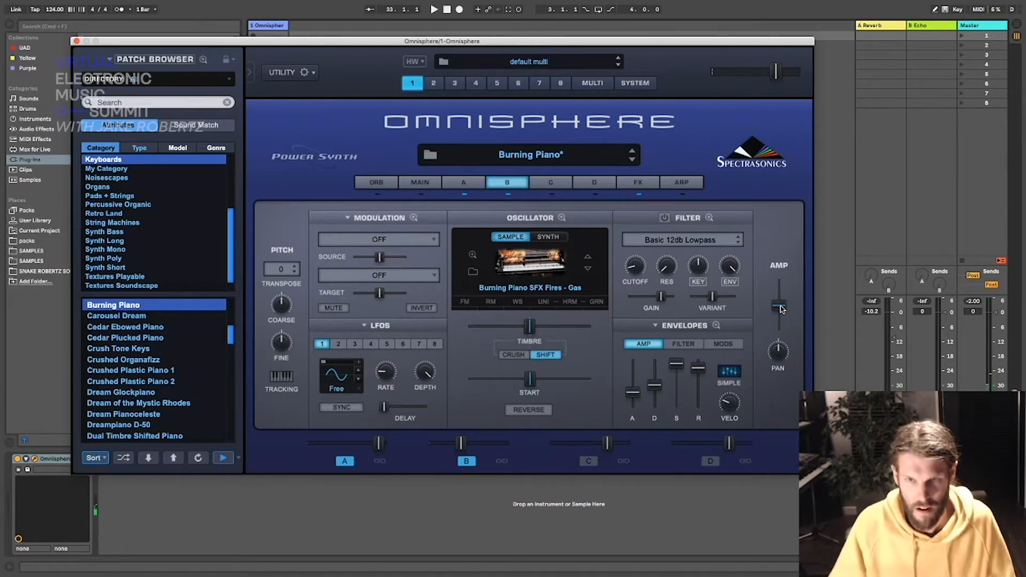
{"action": "left_click", "coordinate": [77, 41]}
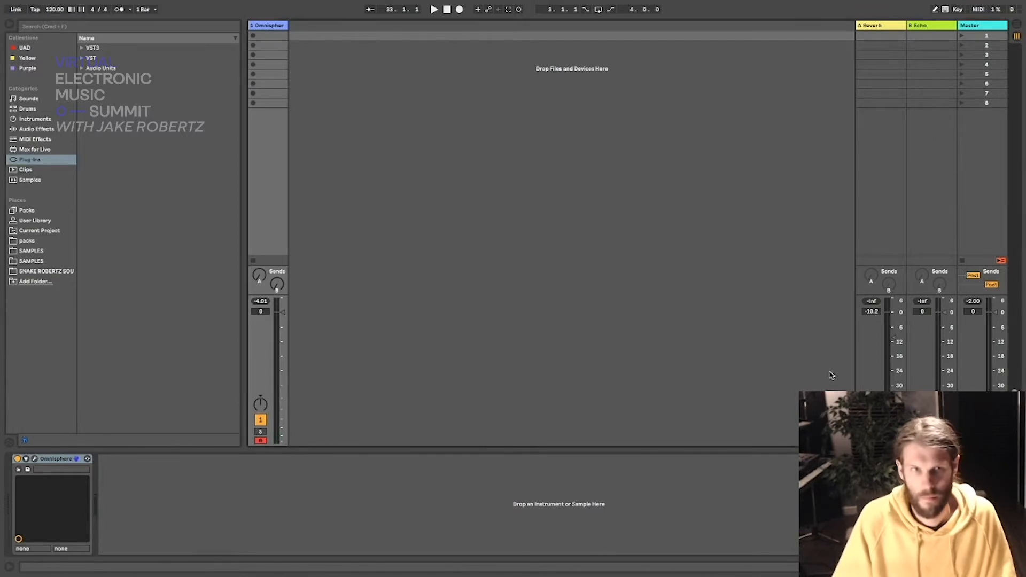
Step: Turn on the metronome and record an eight-bar MIDI clip into the first slot of the Omnisphere track
{"action": "left_click", "coordinate": [118, 9]}
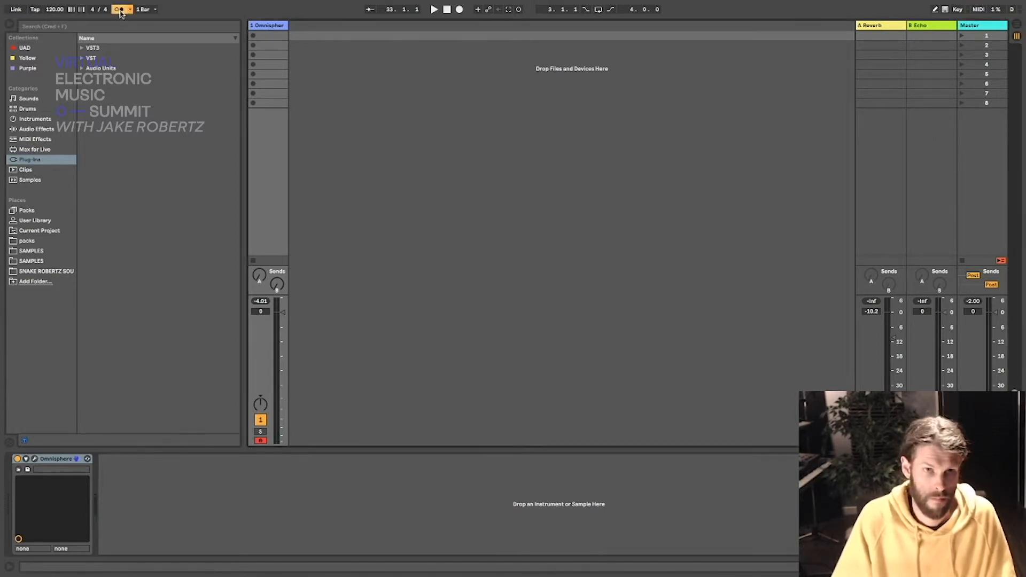
{"action": "left_click", "coordinate": [253, 37]}
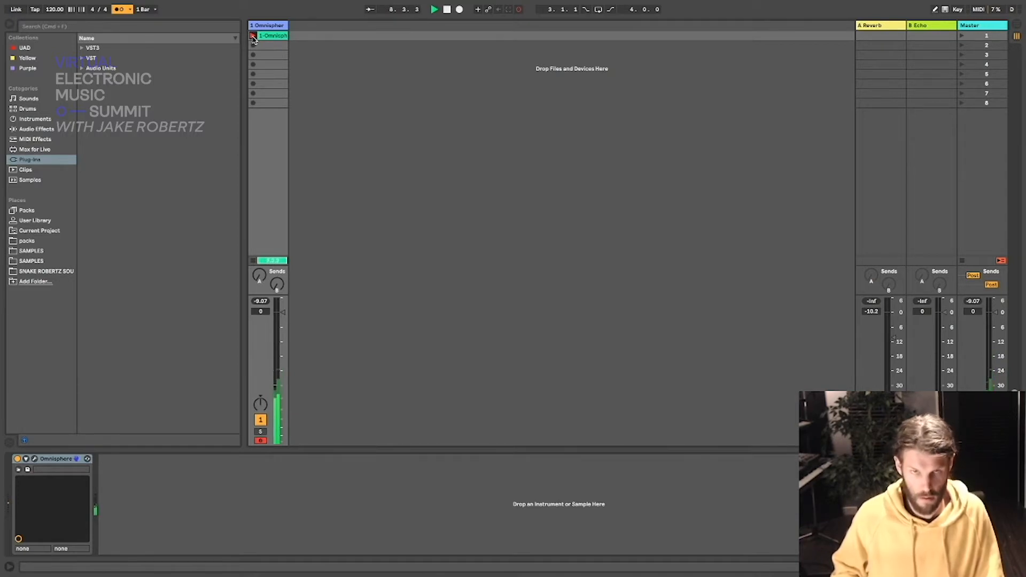
Step: Open the recorded clip in the note editor, enlarge its velocity lane and examine the played notes up close
{"action": "double_click", "coordinate": [270, 36]}
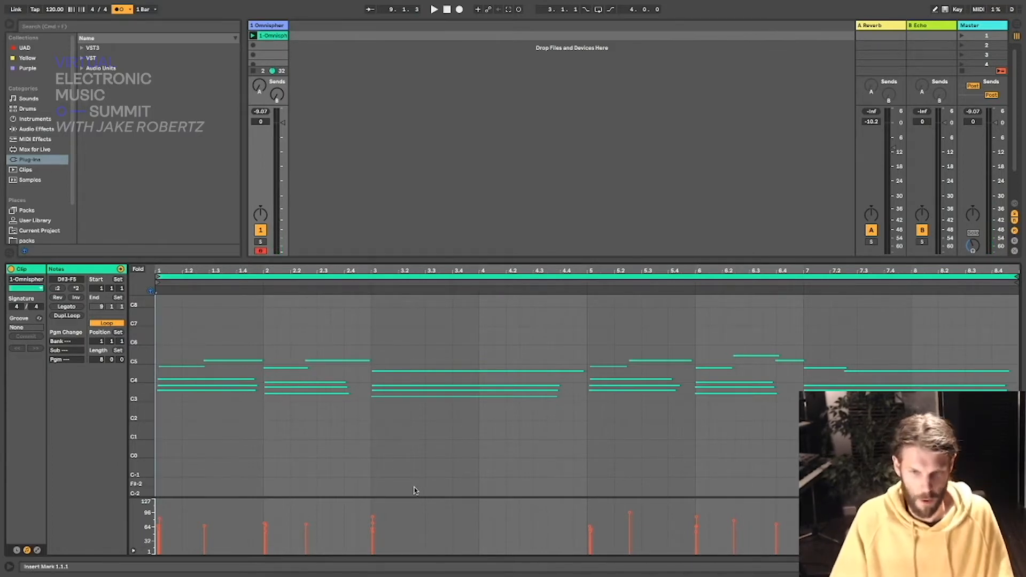
{"action": "left_click_drag", "start_coordinate": [409, 497], "coordinate": [415, 422]}
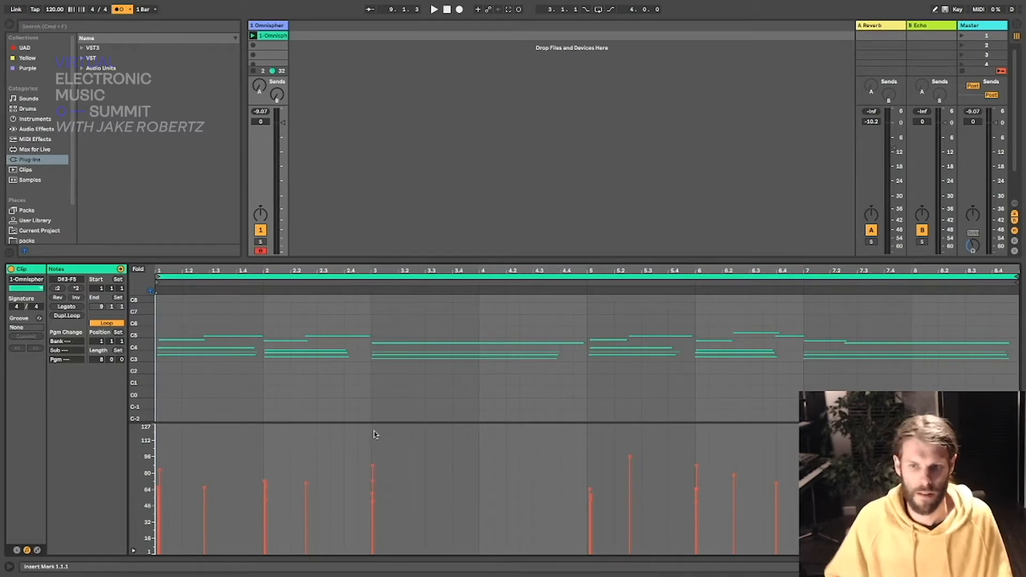
{"action": "left_click_drag", "start_coordinate": [146, 347], "coordinate": [171, 337]}
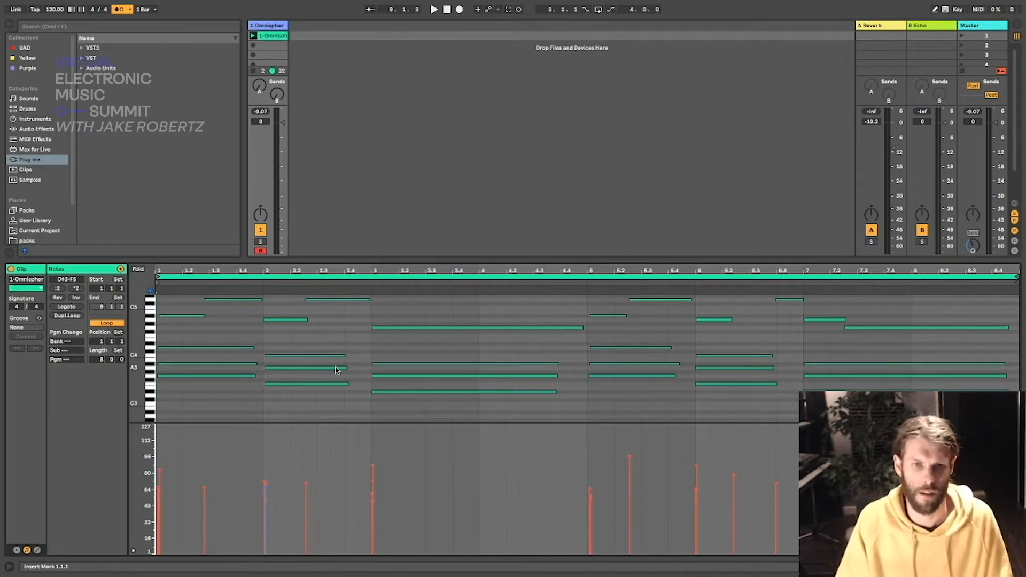
Step: Enlarge the note editor and listen to the recorded clip's opening bars
{"action": "left_click_drag", "start_coordinate": [315, 260], "coordinate": [315, 195]}
{"action": "left_click", "coordinate": [347, 284]}
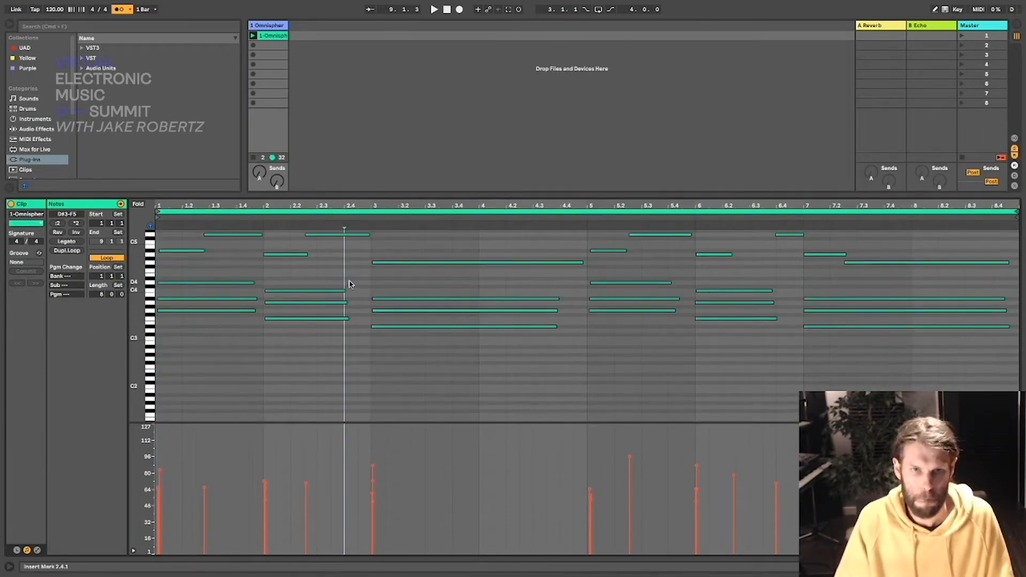
{"action": "key", "text": "space"}
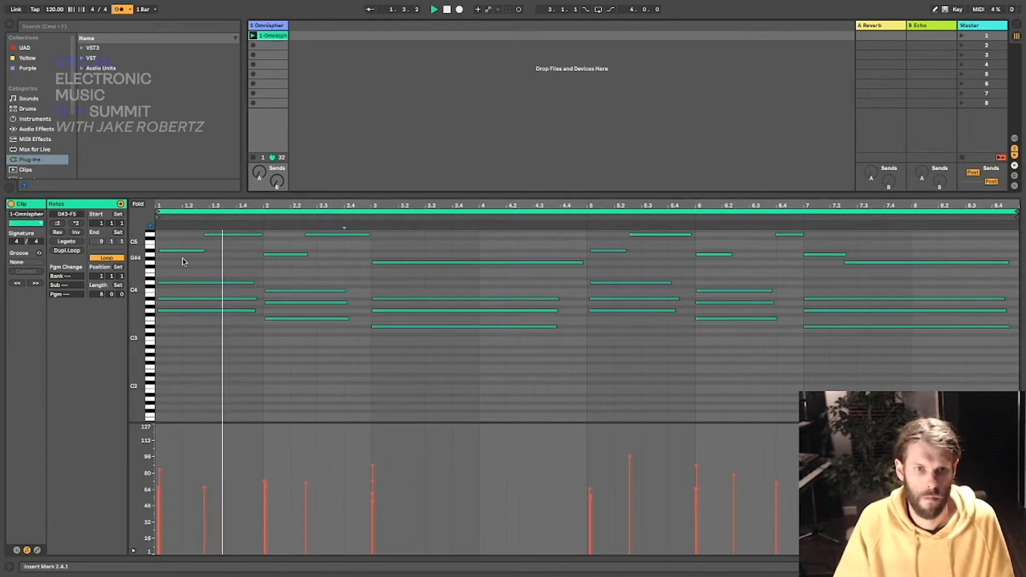
{"action": "scroll", "coordinate": [181, 261], "scroll_direction": "up", "scroll_amount": 3}
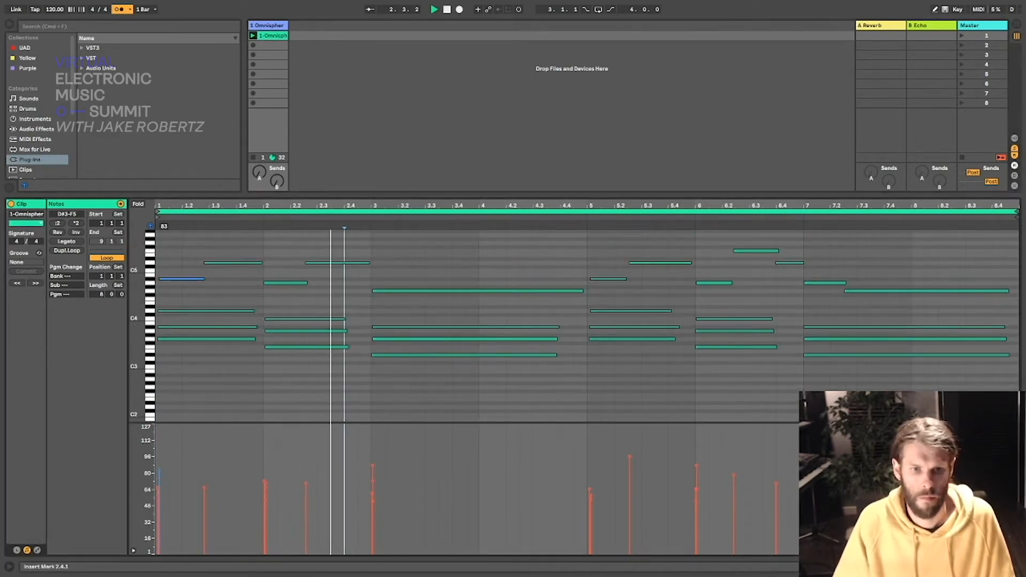
Step: Lengthen the held chord notes throughout the clip so each chord ends just before the following one starts
{"action": "left_click_drag", "start_coordinate": [348, 373], "coordinate": [261, 311]}
{"action": "left_click_drag", "start_coordinate": [315, 387], "coordinate": [366, 318]}
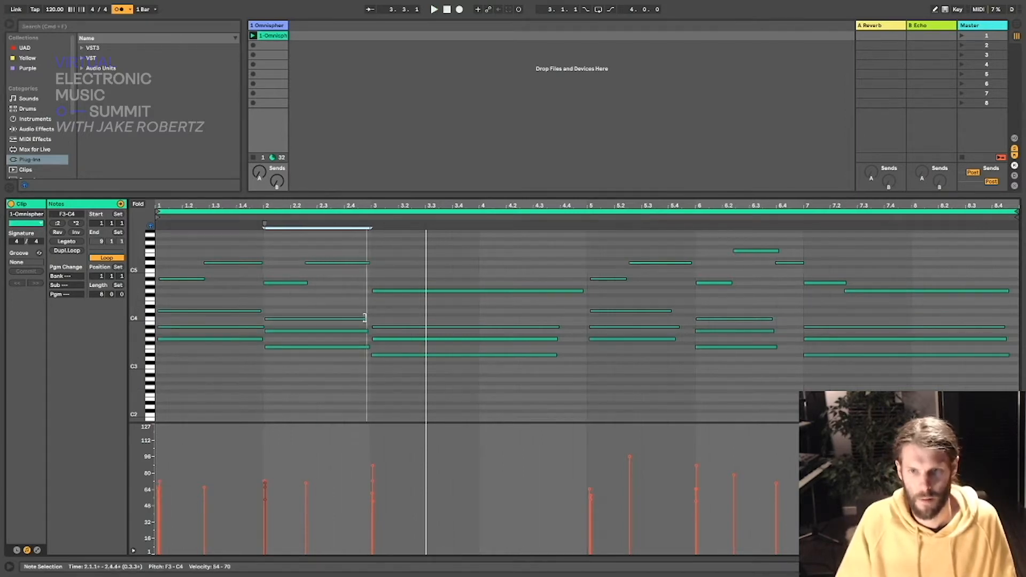
{"action": "left_click_drag", "start_coordinate": [568, 383], "coordinate": [579, 328]}
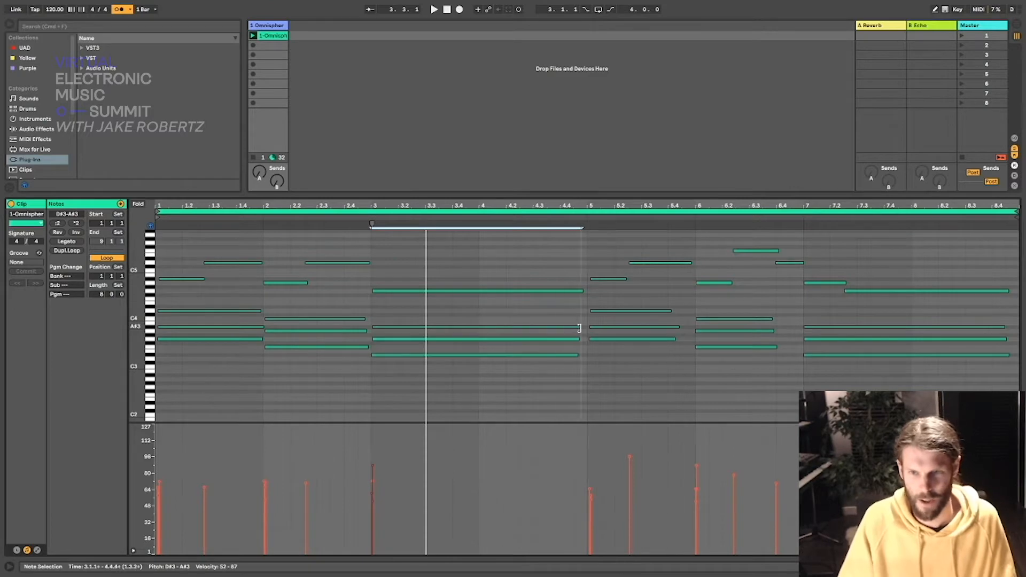
{"action": "left_click_drag", "start_coordinate": [659, 373], "coordinate": [689, 338]}
{"action": "left_click_drag", "start_coordinate": [769, 298], "coordinate": [796, 346]}
{"action": "left_click_drag", "start_coordinate": [982, 272], "coordinate": [1015, 355]}
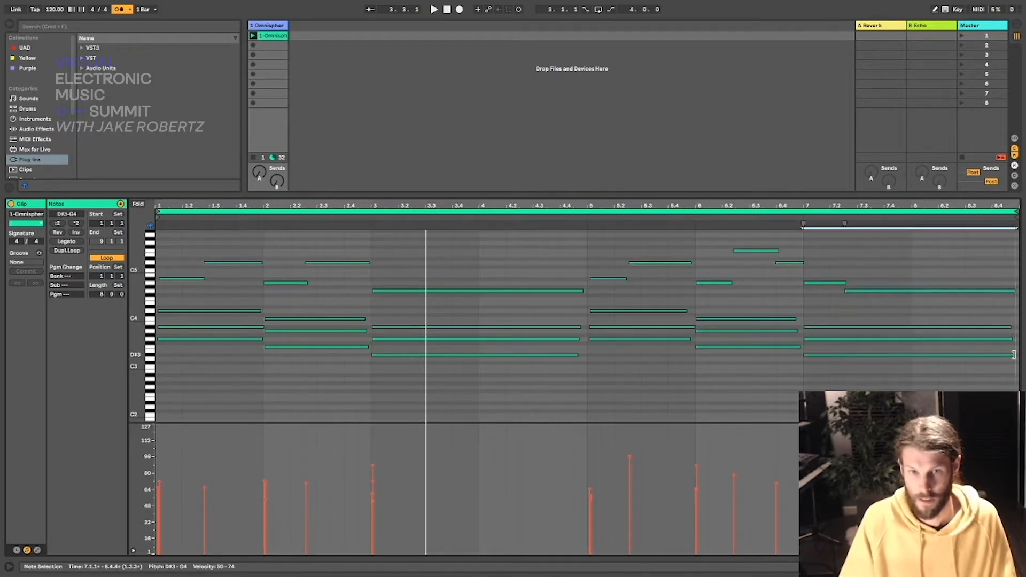
Step: Lower the loud note velocities to 77 for D5 in bar 5, 71 for A4 in bar 6 and 80 for G3 in bar 3
{"action": "left_click_drag", "start_coordinate": [509, 194], "coordinate": [509, 137]}
{"action": "left_click", "coordinate": [533, 422]}
{"action": "left_click_drag", "start_coordinate": [532, 425], "coordinate": [537, 259]}
{"action": "left_click", "coordinate": [629, 335]}
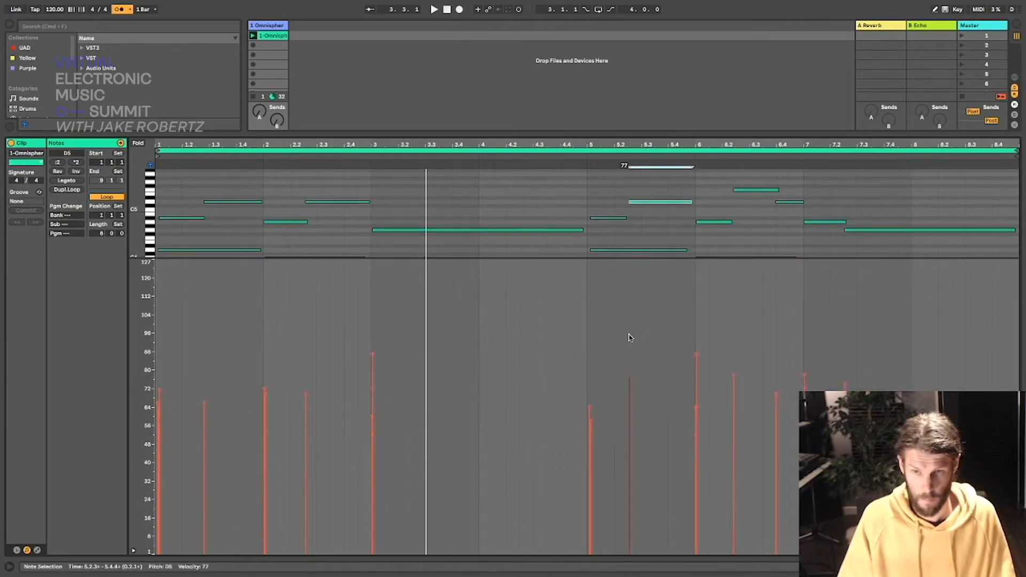
{"action": "left_click", "coordinate": [372, 355]}
{"action": "left_click", "coordinate": [696, 355]}
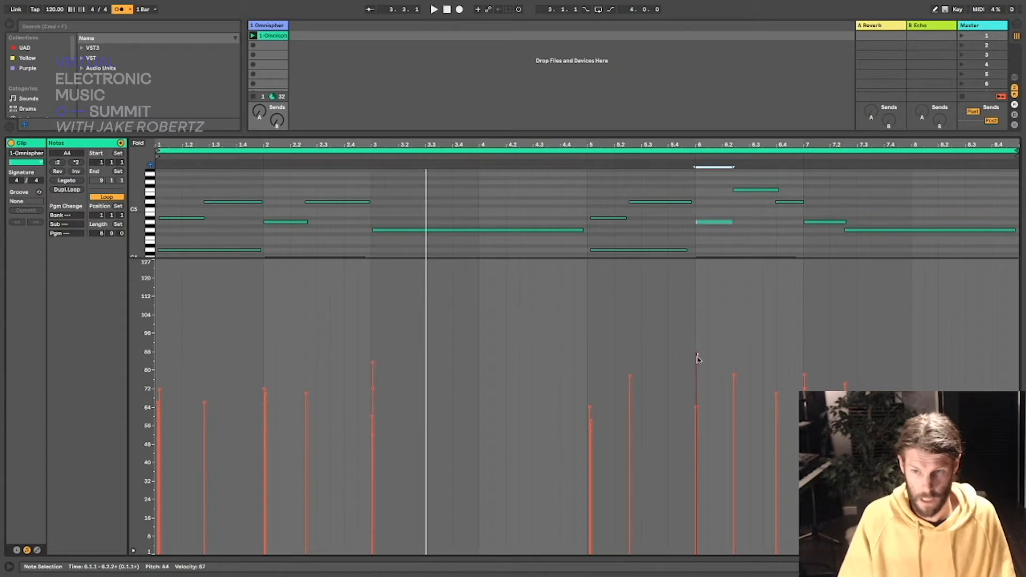
{"action": "left_click_drag", "start_coordinate": [696, 357], "coordinate": [696, 359]}
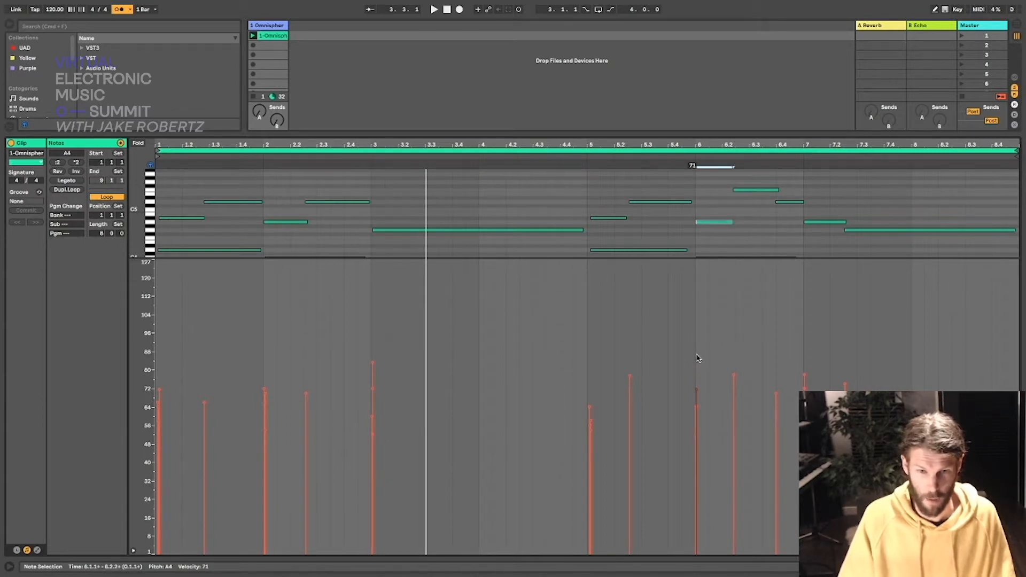
{"action": "left_click", "coordinate": [373, 365]}
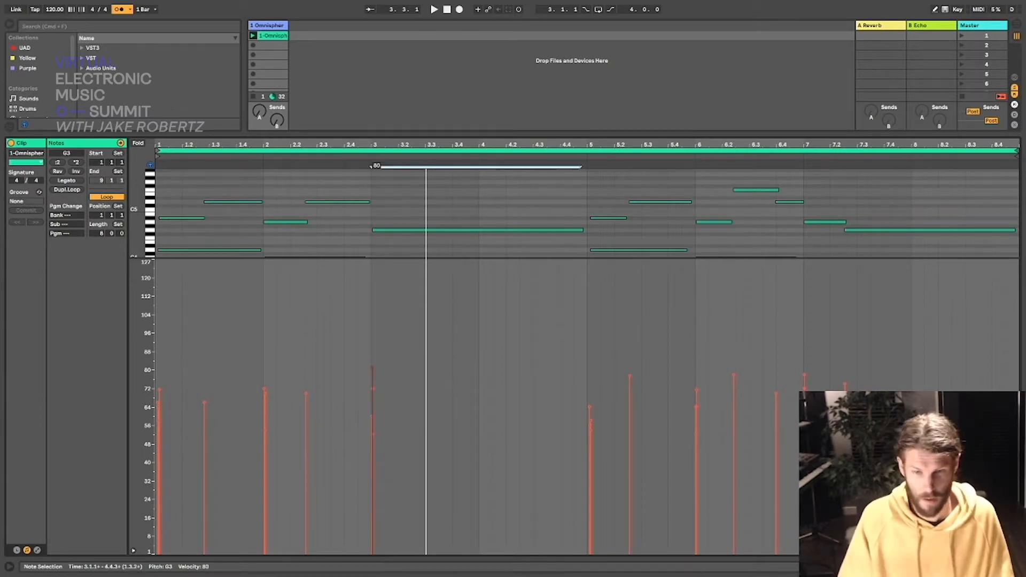
{"action": "left_click_drag", "start_coordinate": [460, 258], "coordinate": [461, 393]}
{"action": "left_click_drag", "start_coordinate": [482, 133], "coordinate": [494, 352]}
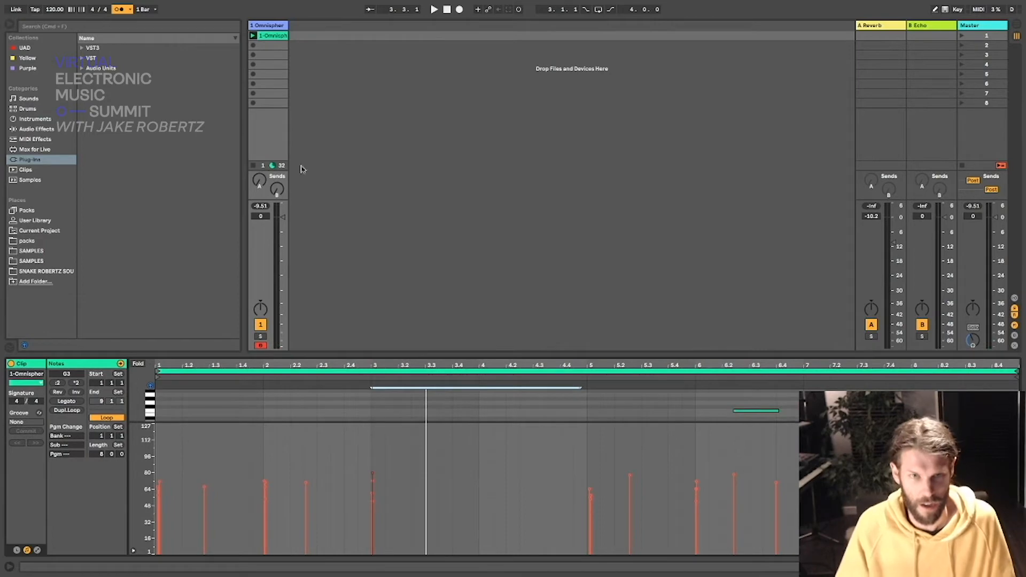
Step: Reopen the Omnisphere plug-in and look through each rack of its effects page, ending back on layer A
{"action": "left_click", "coordinate": [272, 27]}
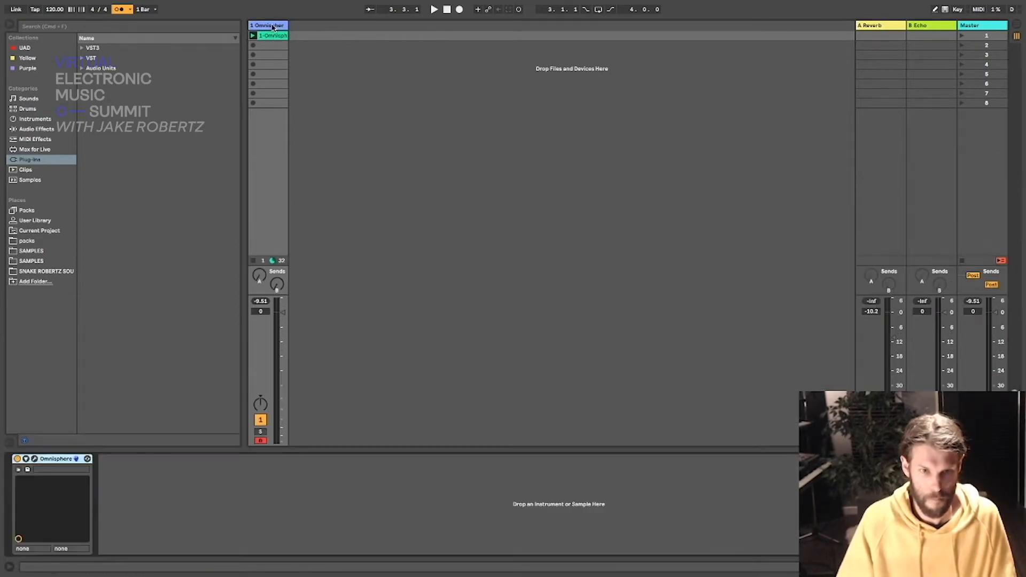
{"action": "left_click", "coordinate": [35, 459]}
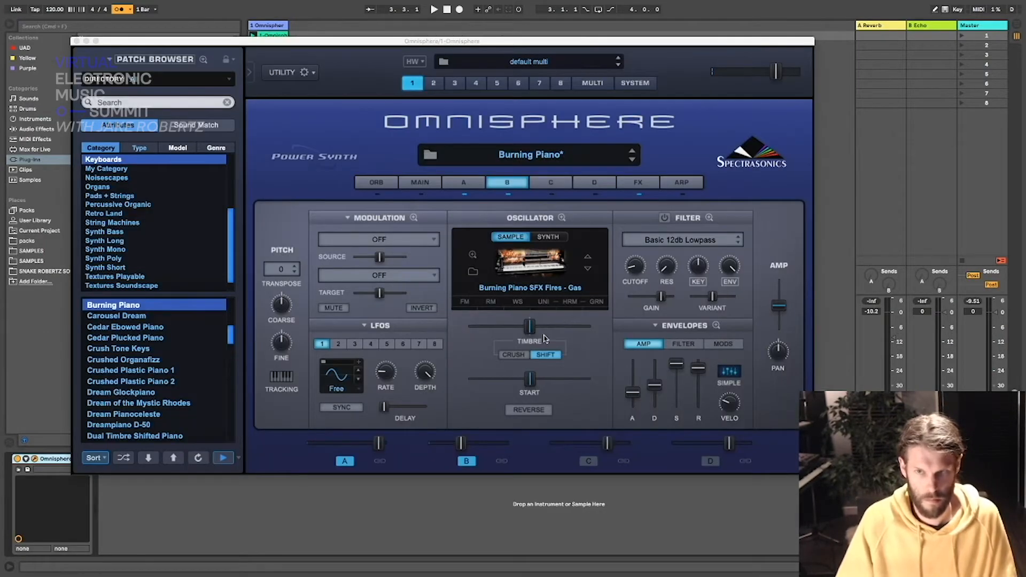
{"action": "left_click", "coordinate": [648, 179]}
{"action": "left_click", "coordinate": [463, 216]}
{"action": "left_click", "coordinate": [500, 218]}
{"action": "left_click", "coordinate": [543, 218]}
{"action": "left_click", "coordinate": [594, 217]}
{"action": "left_click", "coordinate": [637, 217]}
{"action": "left_click", "coordinate": [470, 183]}
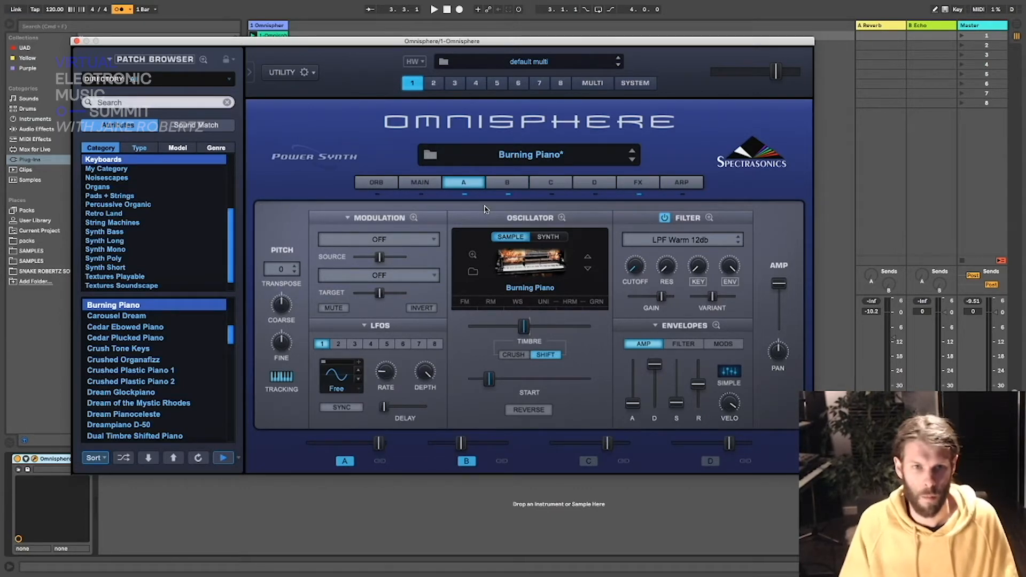
Step: Insert a new MIDI track beside the Omnisphere track
{"action": "left_click_drag", "start_coordinate": [138, 42], "coordinate": [473, 97]}
{"action": "right_click", "coordinate": [318, 95]}
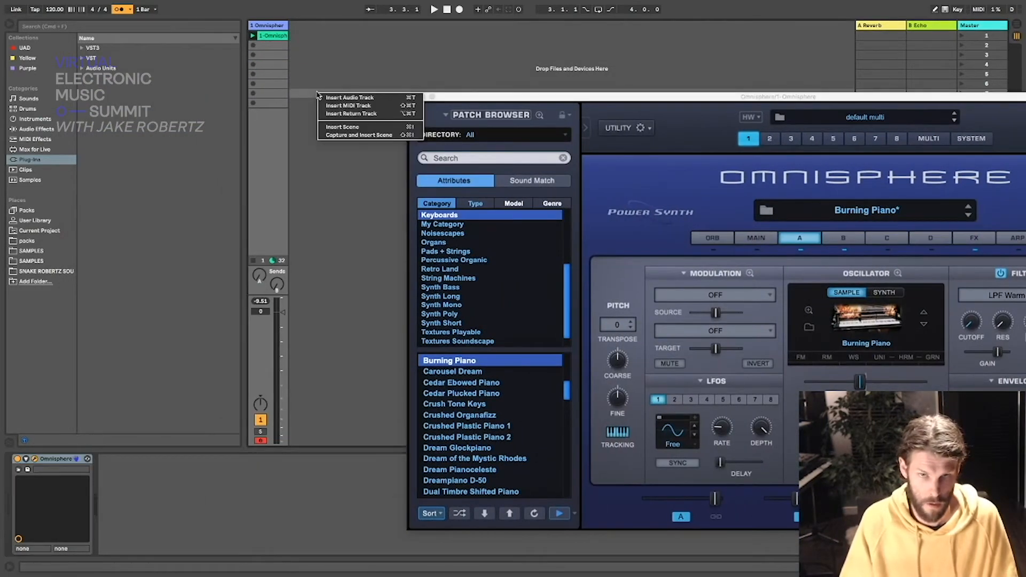
{"action": "left_click", "coordinate": [331, 105]}
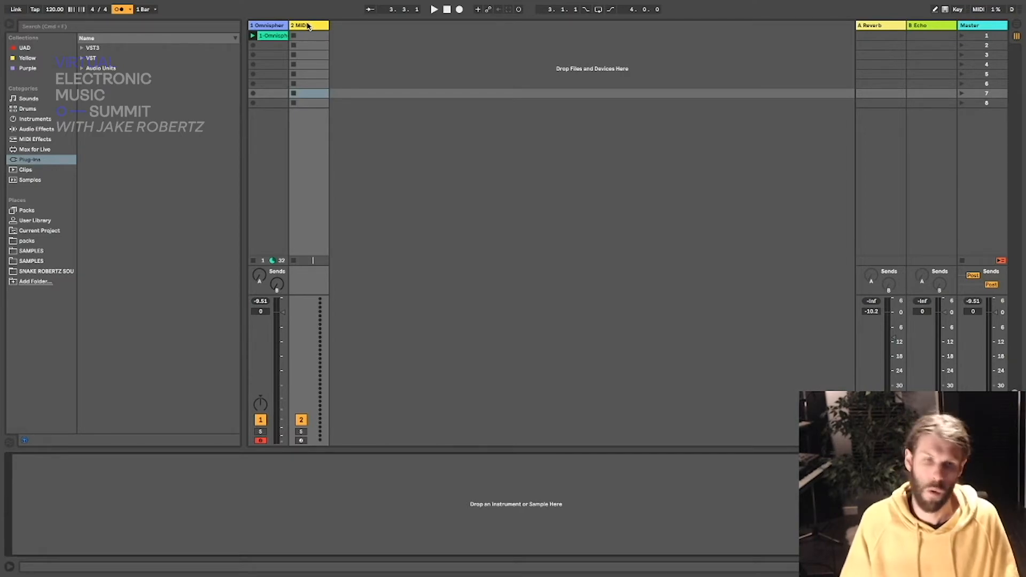
Step: Bring back the Omnisphere window from the first track and look through its parts 2 to 5
{"action": "left_click", "coordinate": [268, 25]}
{"action": "left_click_drag", "start_coordinate": [434, 101], "coordinate": [317, 91]}
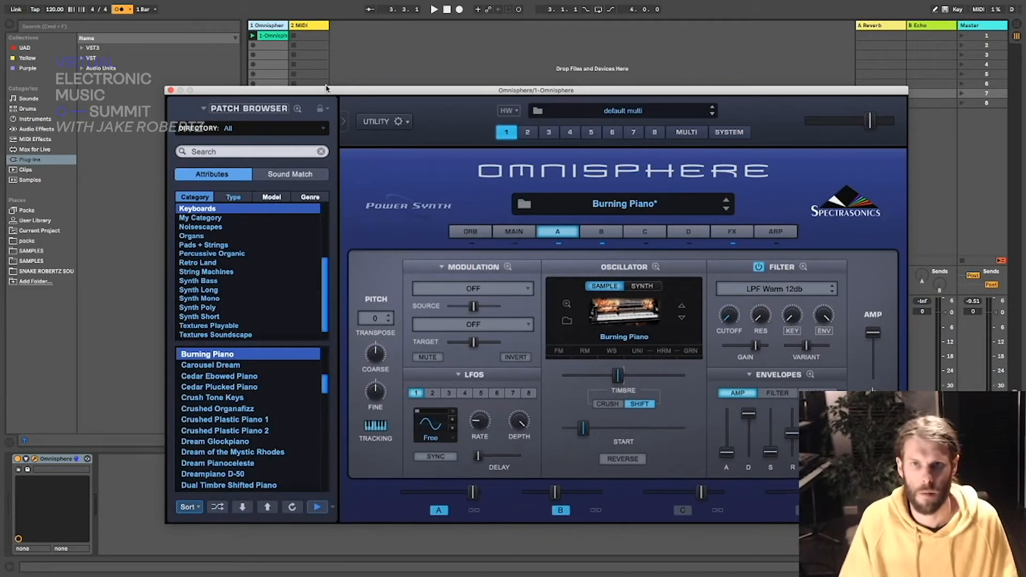
{"action": "left_click_drag", "start_coordinate": [339, 90], "coordinate": [291, 67]}
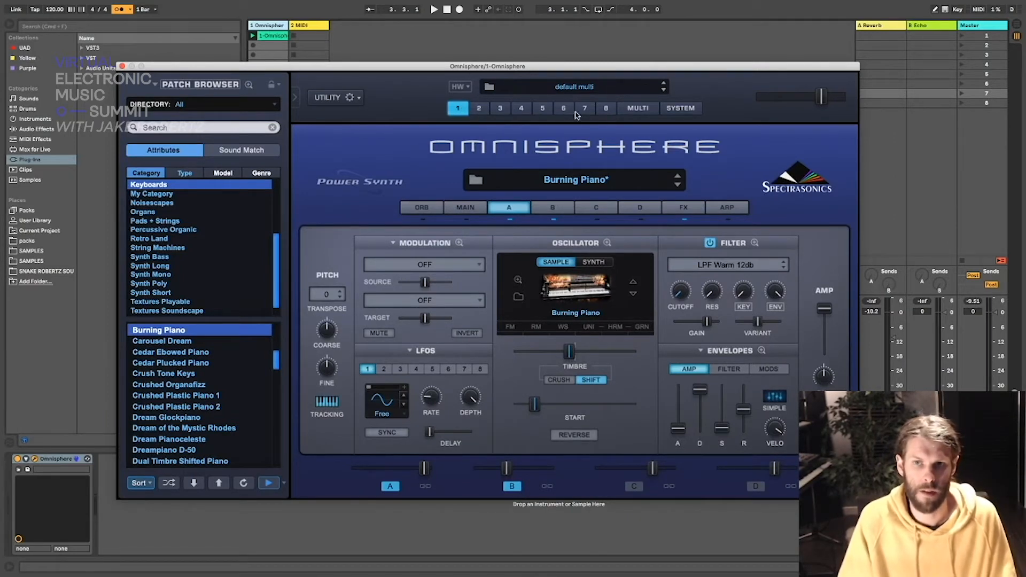
{"action": "left_click", "coordinate": [477, 110]}
{"action": "left_click", "coordinate": [500, 109]}
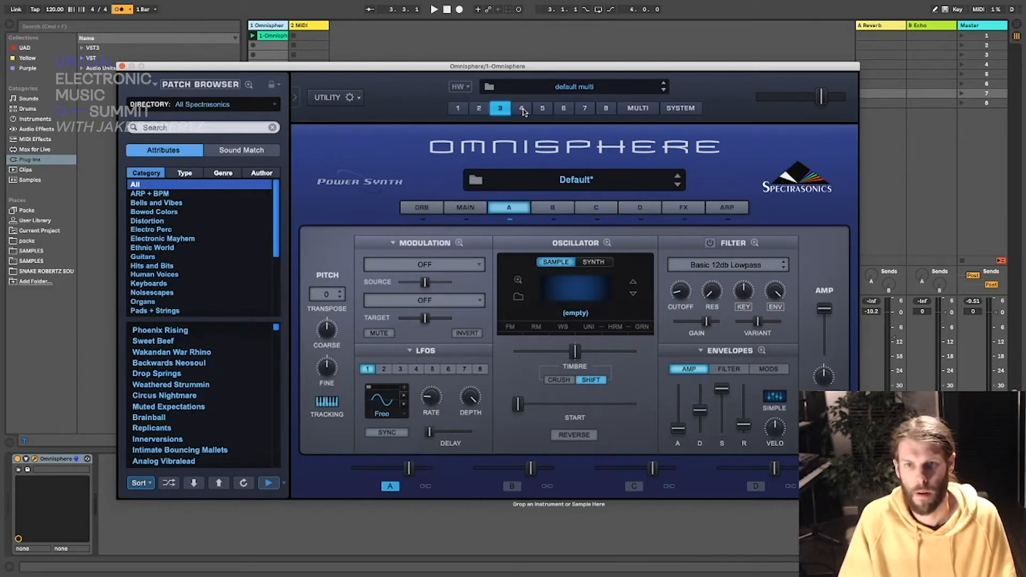
{"action": "left_click", "coordinate": [521, 109]}
{"action": "left_click", "coordinate": [542, 110]}
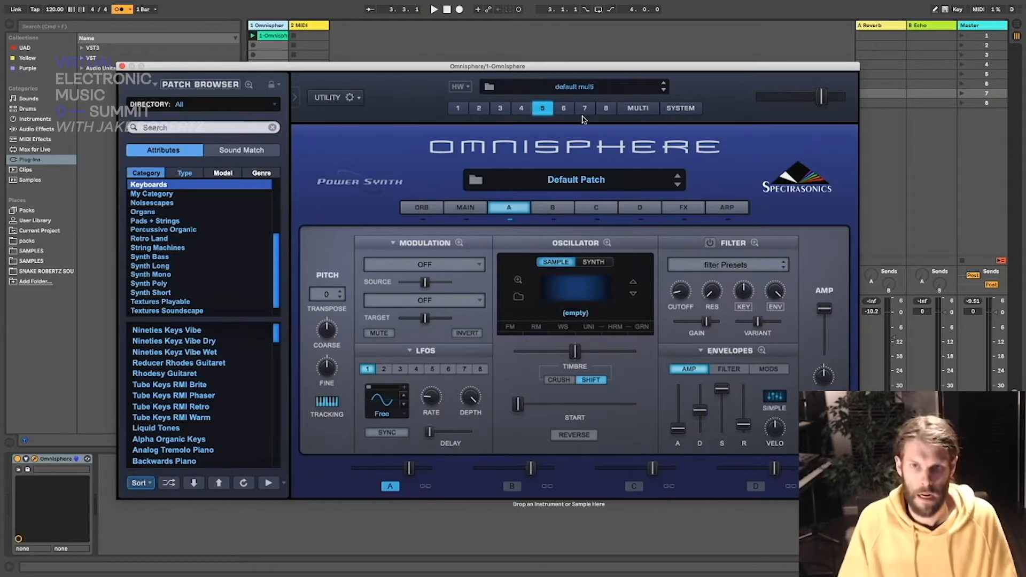
Step: Route part 2 to OUT B in Omnisphere's multi mixer and close the plug-in window
{"action": "left_click", "coordinate": [632, 109]}
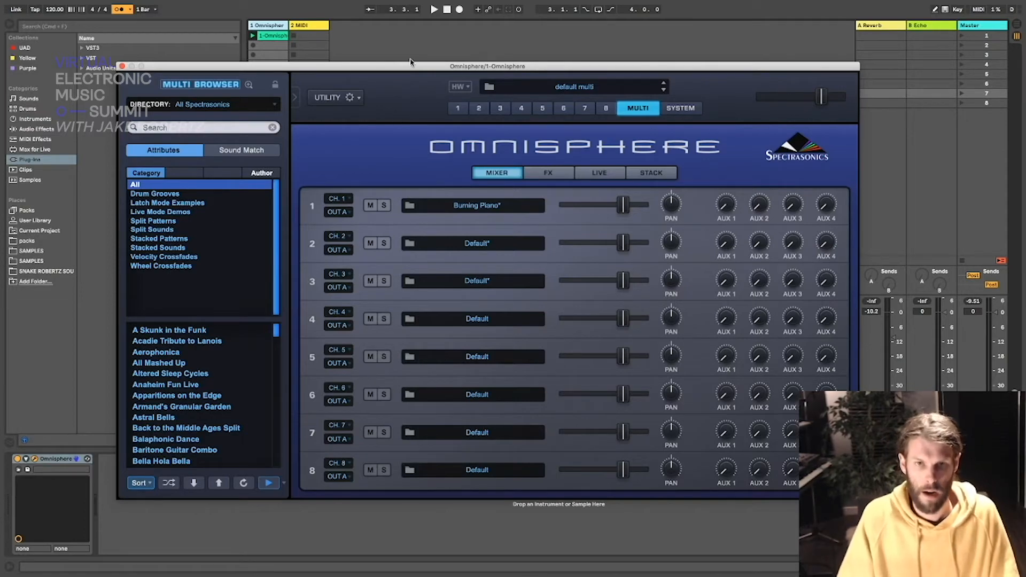
{"action": "left_click_drag", "start_coordinate": [349, 63], "coordinate": [542, 44]}
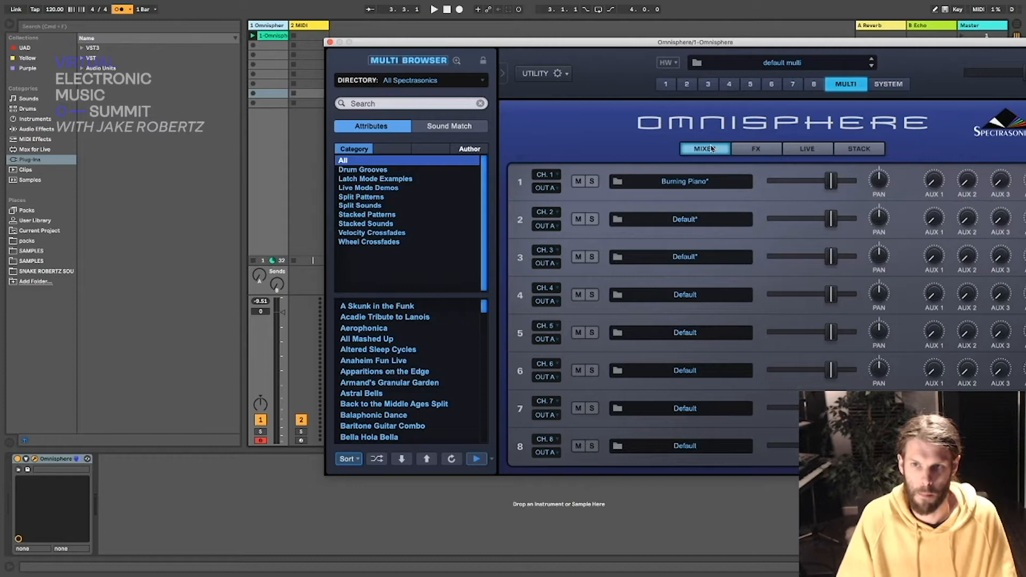
{"action": "left_click", "coordinate": [550, 228]}
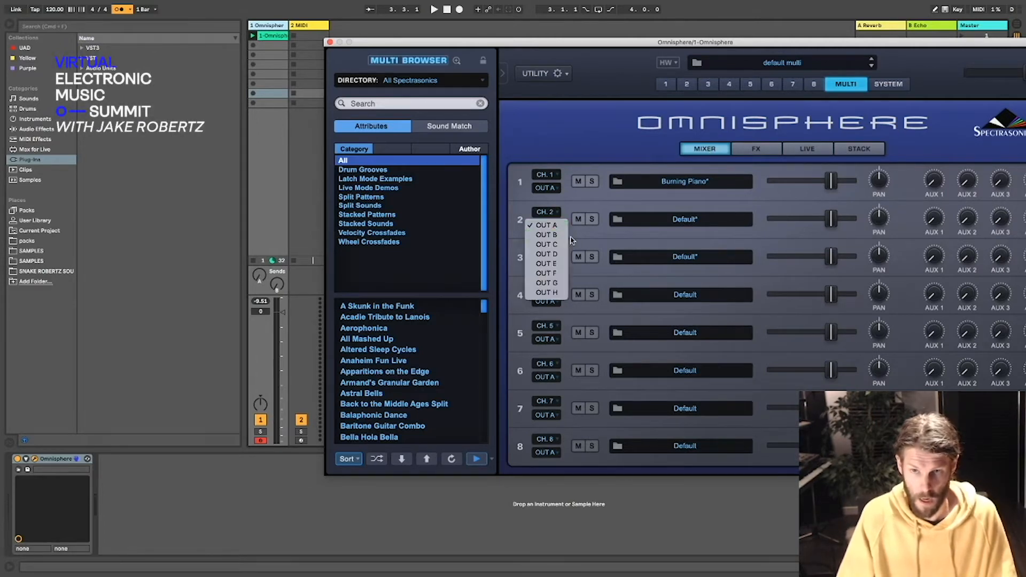
{"action": "left_click", "coordinate": [550, 235]}
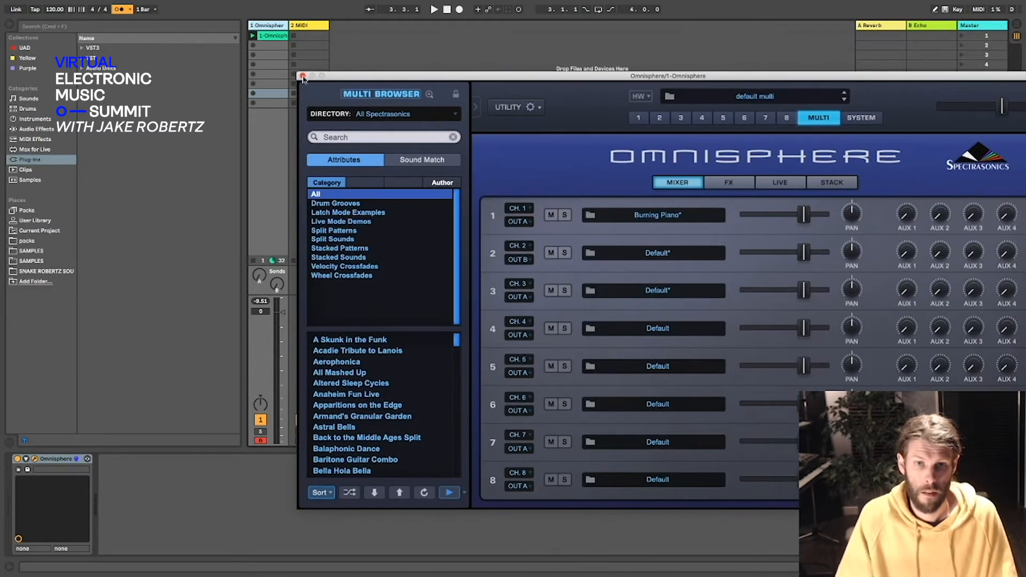
{"action": "left_click", "coordinate": [330, 42]}
Step: Load an External Instrument device onto the new MIDI track
{"action": "left_click", "coordinate": [309, 26]}
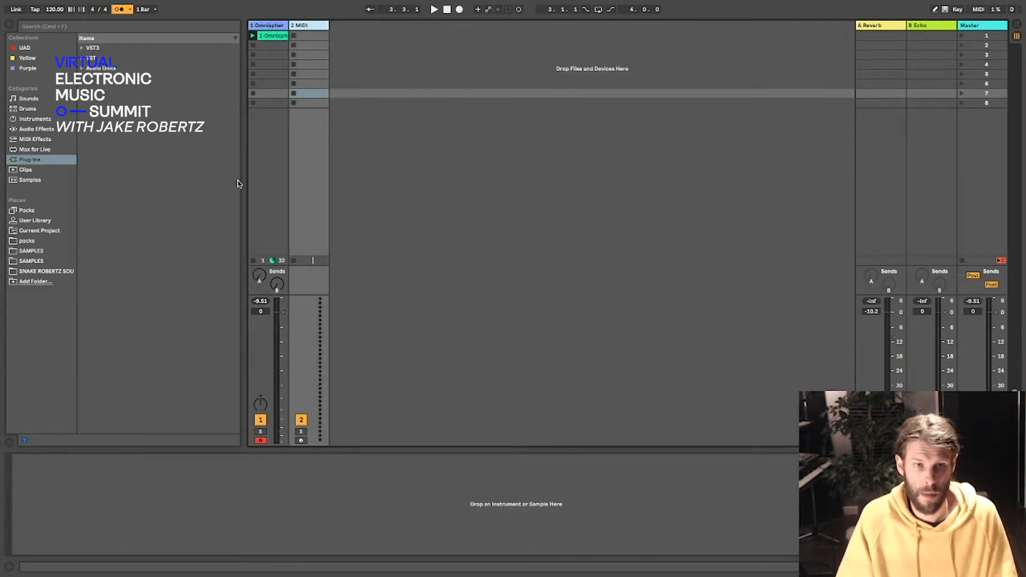
{"action": "left_click", "coordinate": [53, 119]}
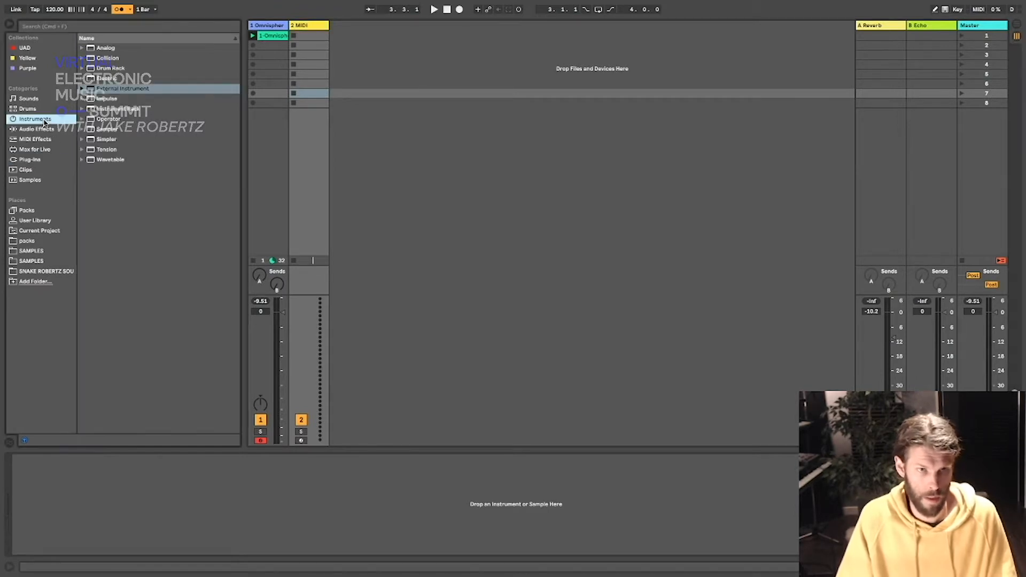
{"action": "double_click", "coordinate": [114, 91]}
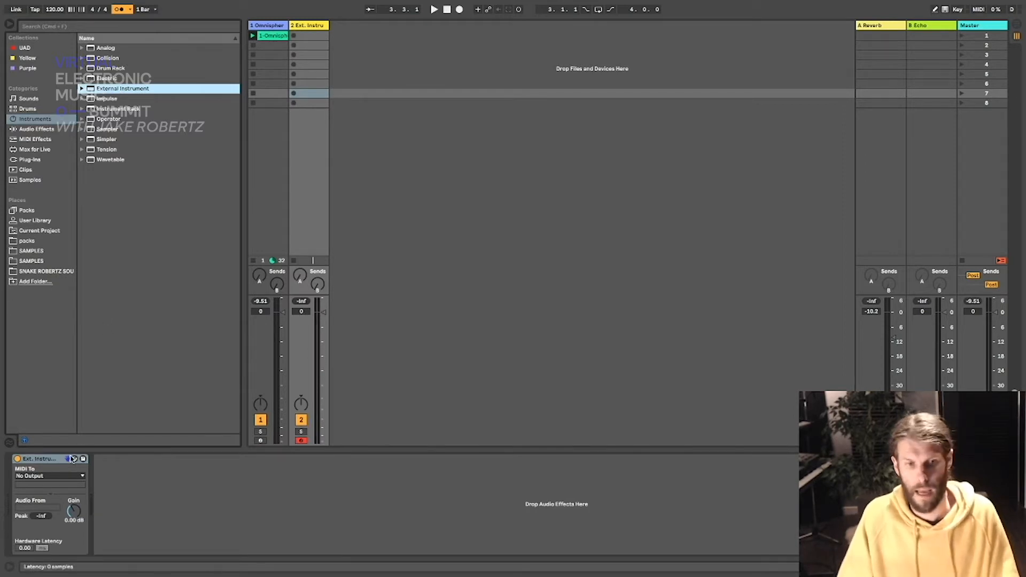
Step: Set the External Instrument to send MIDI to 1-Omnisphere on channel 2-Omnisphere and take its audio from B-Omnisphere
{"action": "left_click", "coordinate": [65, 476]}
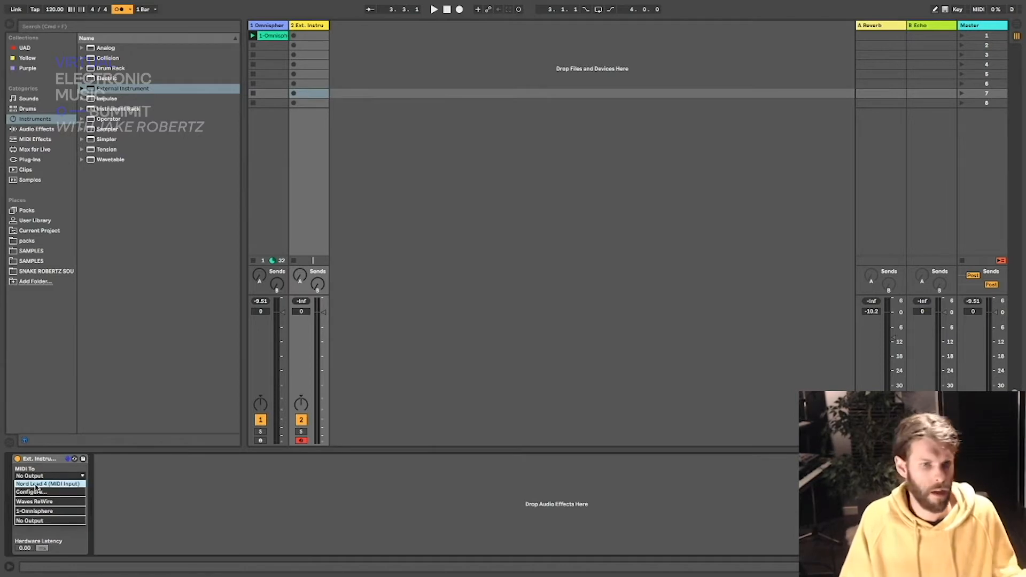
{"action": "left_click", "coordinate": [161, 505]}
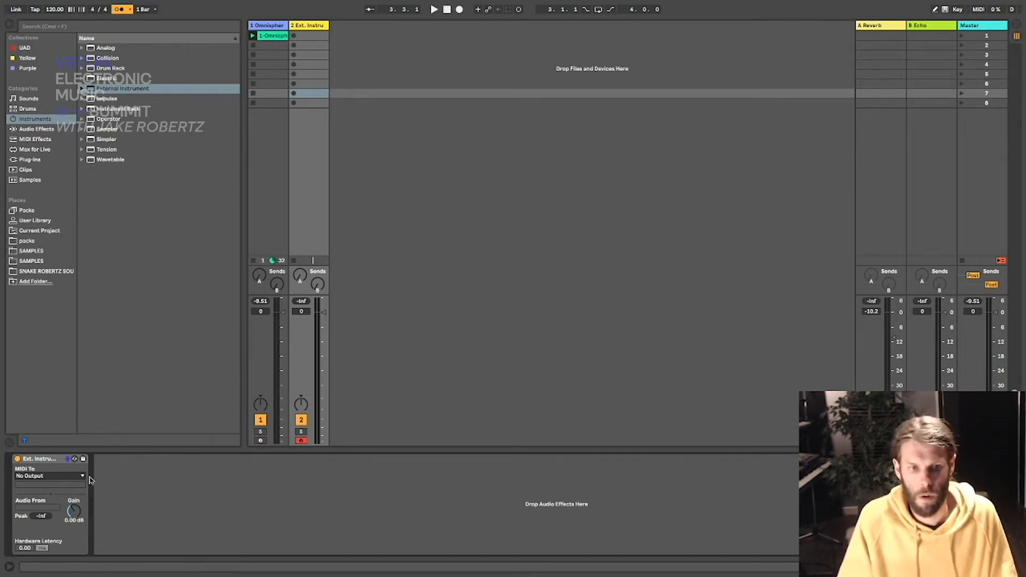
{"action": "left_click", "coordinate": [50, 476]}
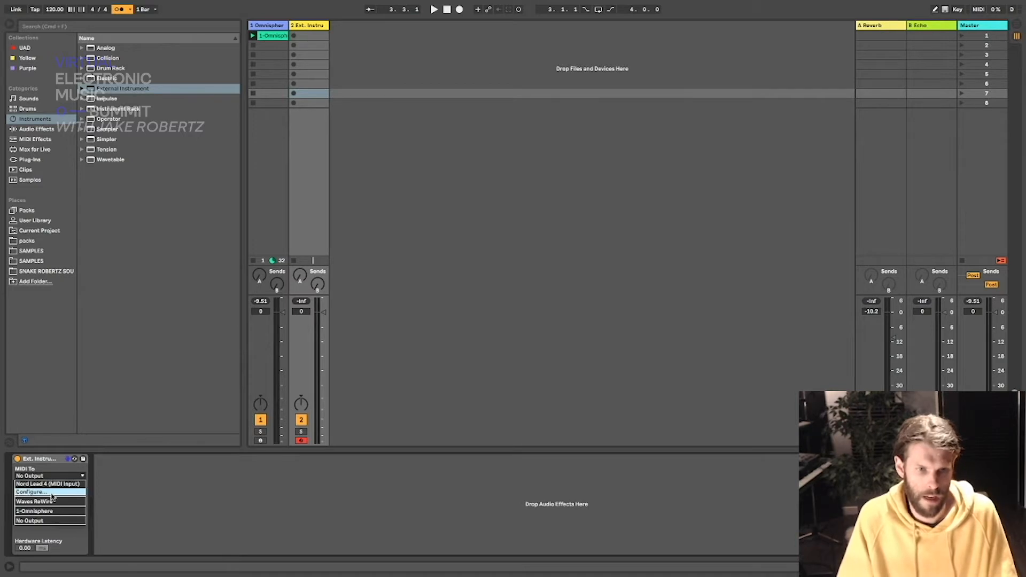
{"action": "left_click", "coordinate": [47, 511]}
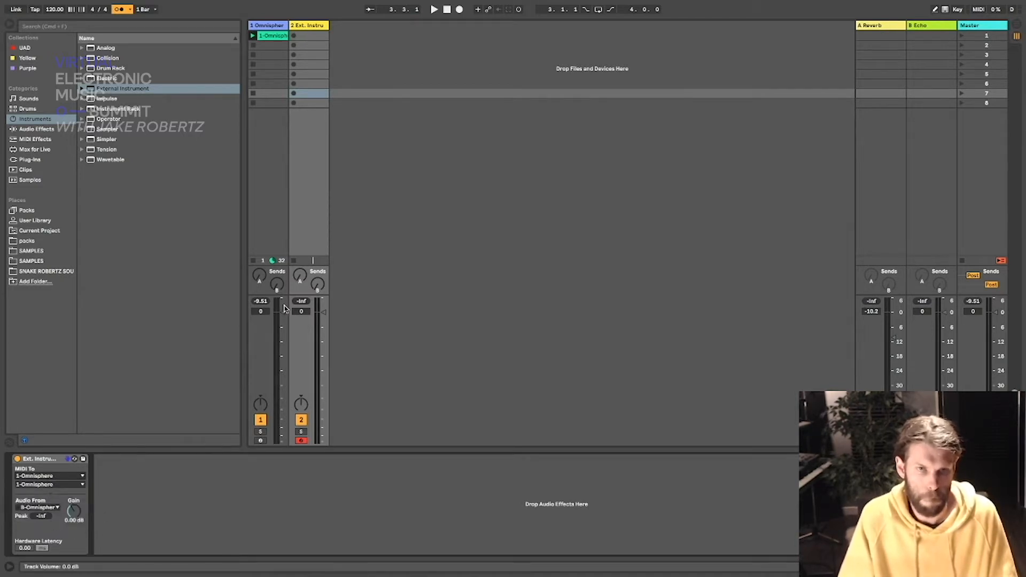
{"action": "left_click", "coordinate": [44, 484]}
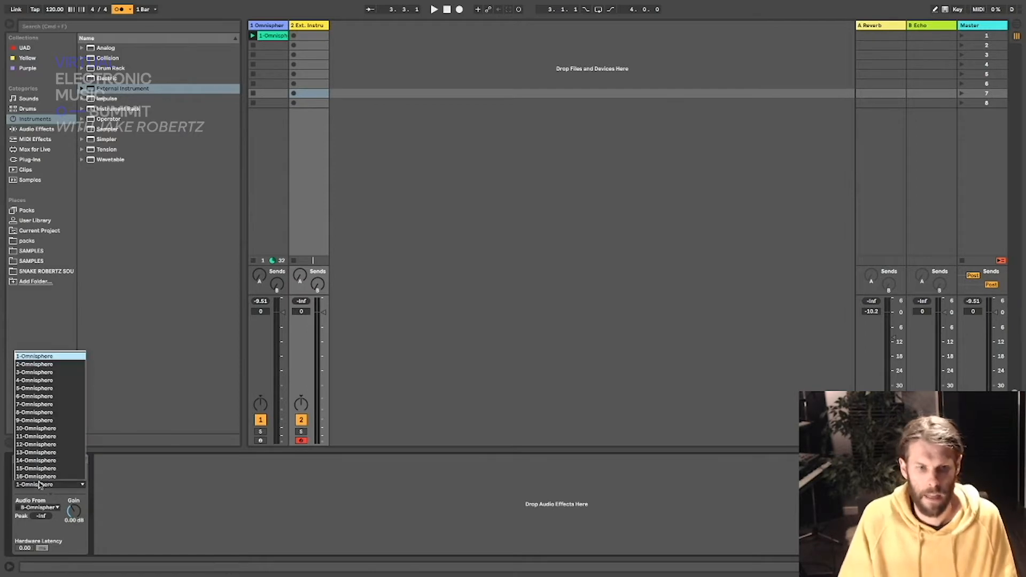
{"action": "left_click", "coordinate": [29, 364]}
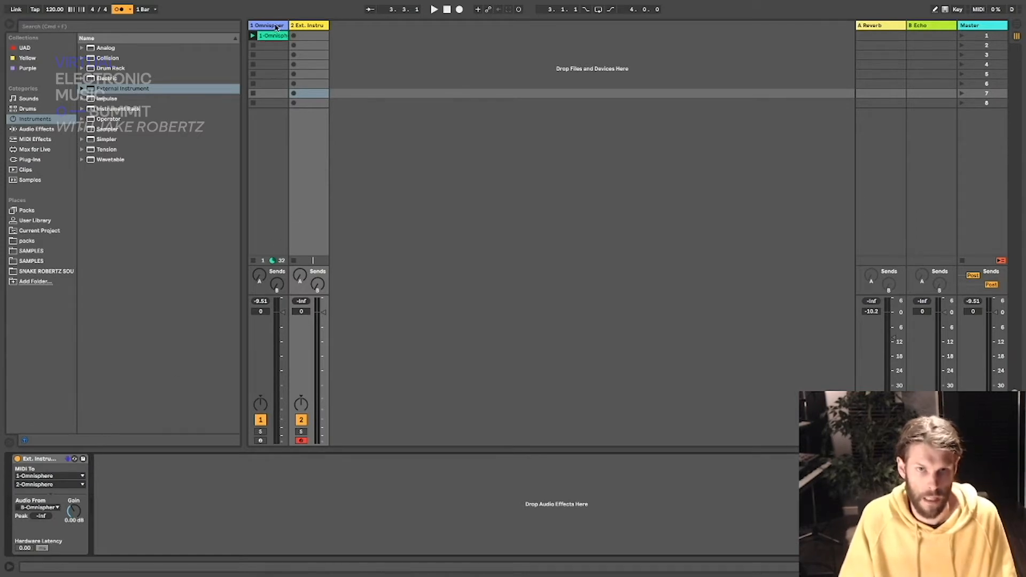
{"action": "left_click", "coordinate": [44, 508]}
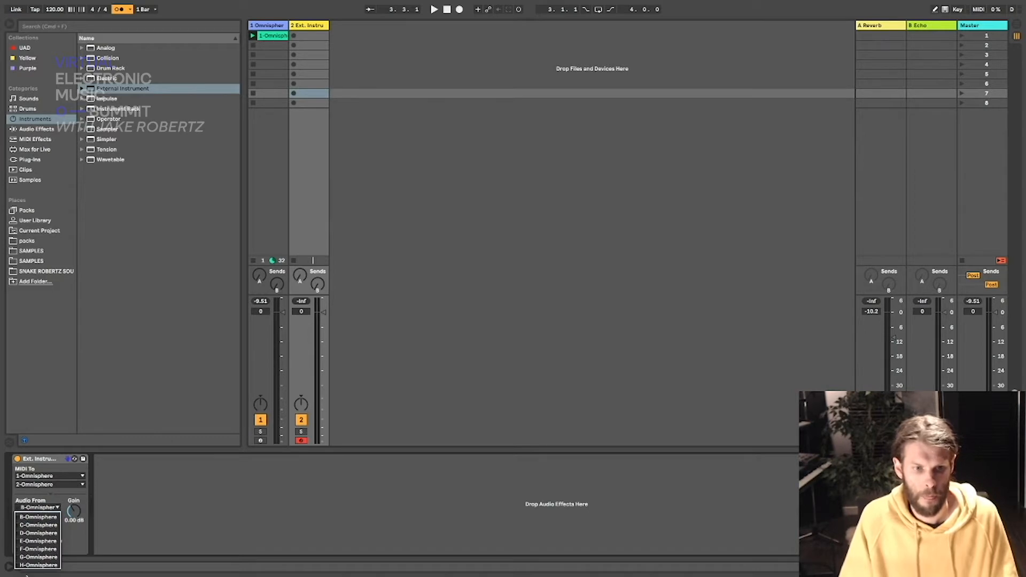
{"action": "left_click", "coordinate": [33, 518]}
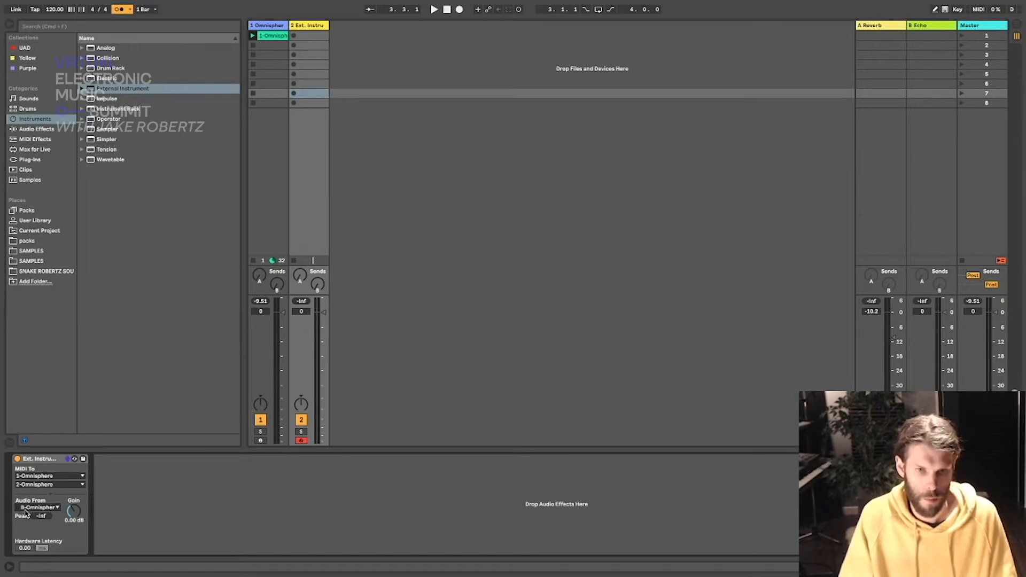
Step: Reopen Omnisphere from the first track, select part 2 and open the full-size patch browser for that part
{"action": "left_click", "coordinate": [265, 25]}
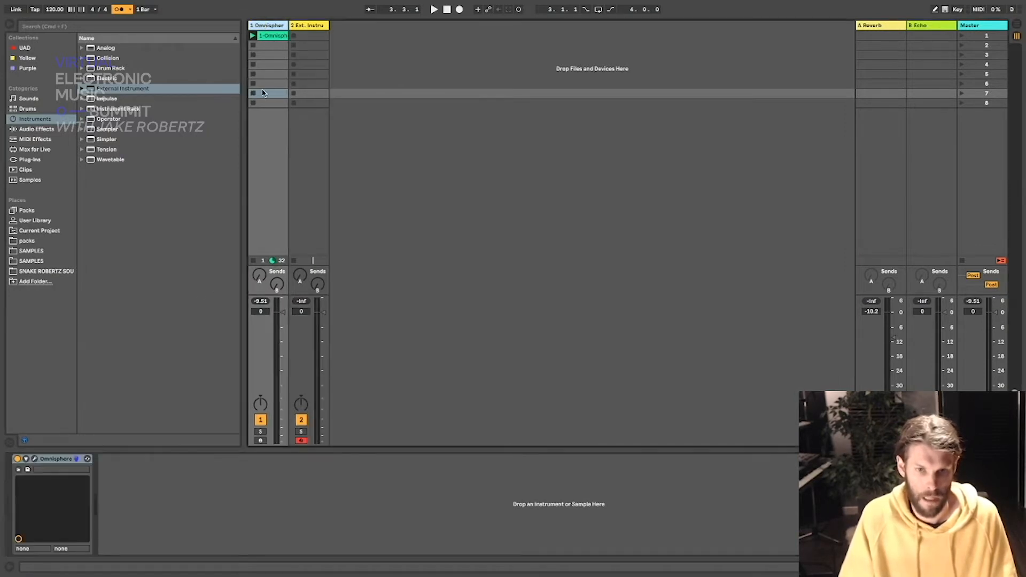
{"action": "left_click", "coordinate": [34, 459]}
{"action": "left_click_drag", "start_coordinate": [447, 77], "coordinate": [266, 65]}
{"action": "left_click", "coordinate": [463, 106]}
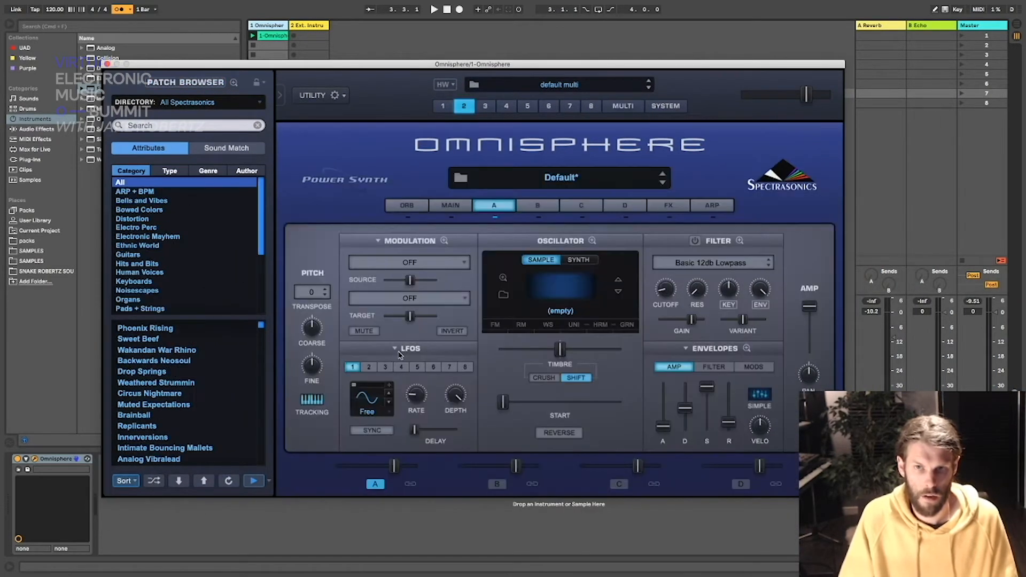
{"action": "left_click", "coordinate": [234, 84]}
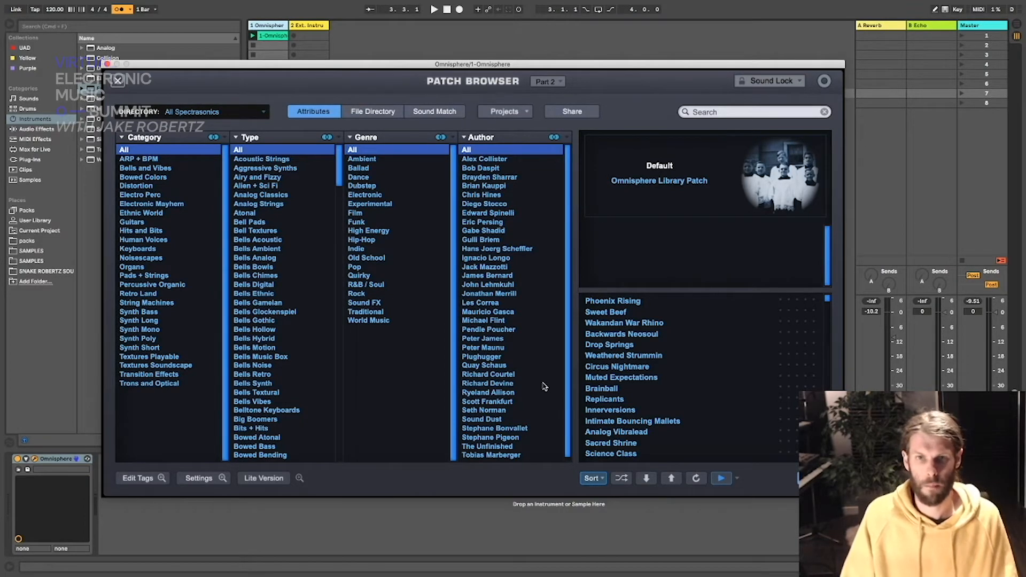
{"action": "left_click", "coordinate": [559, 84]}
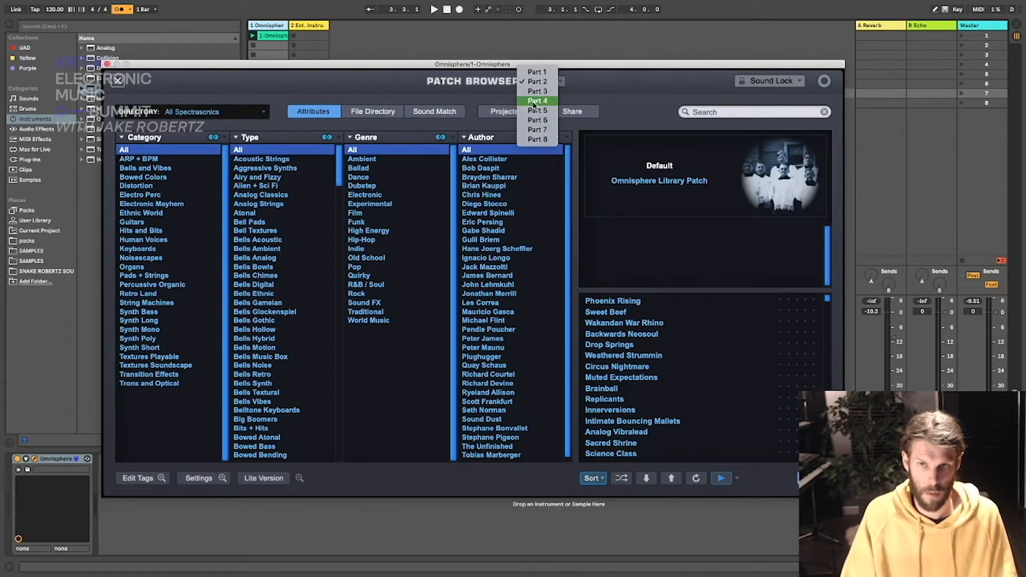
{"action": "left_click", "coordinate": [609, 95]}
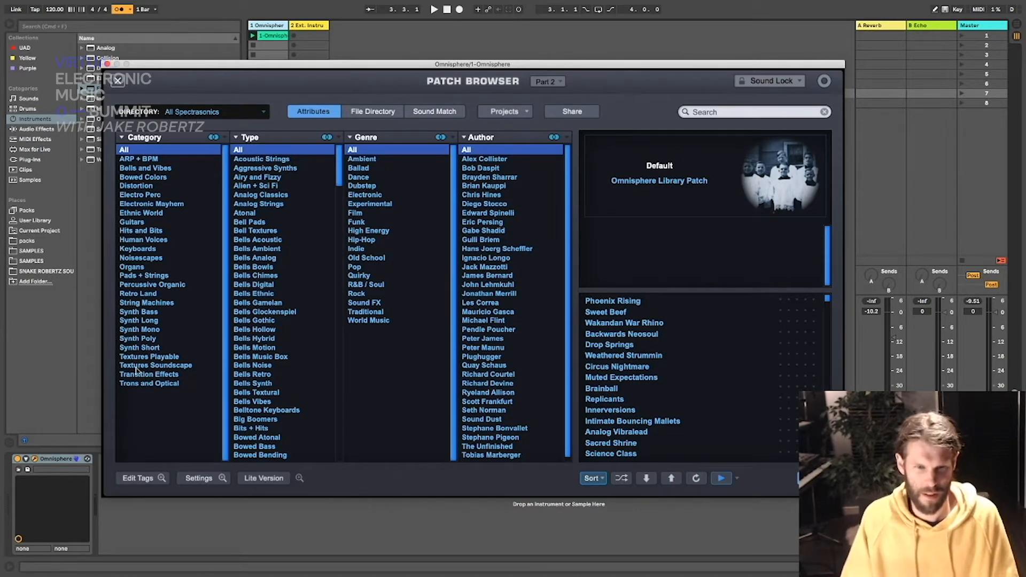
Step: Filter part 2's patches to the Textures Soundscape category with the Dreamlike mood, audition Bending Light and load Cosmic Tingle
{"action": "left_click", "coordinate": [176, 374]}
{"action": "left_click", "coordinate": [151, 367]}
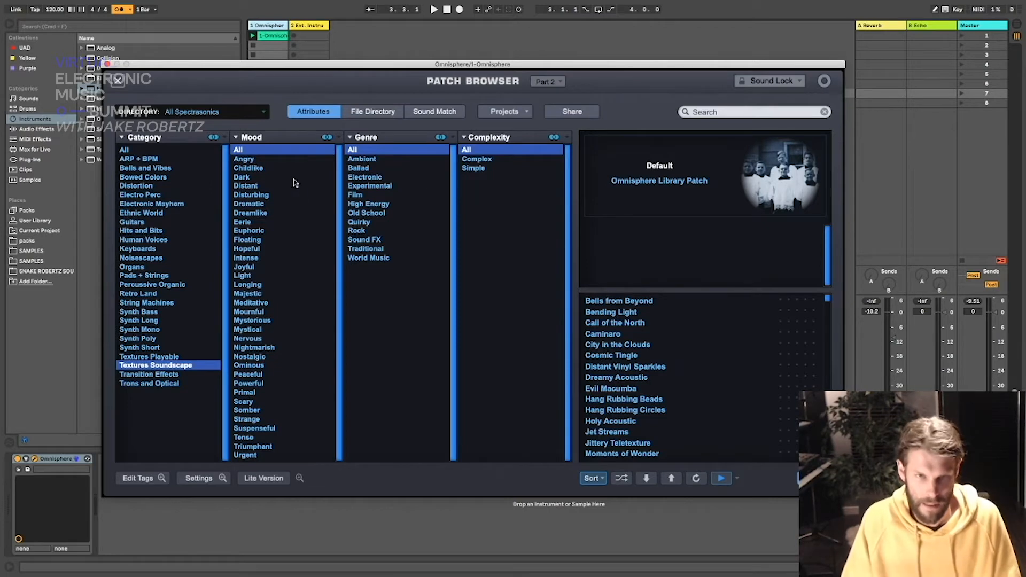
{"action": "left_click", "coordinate": [250, 213]}
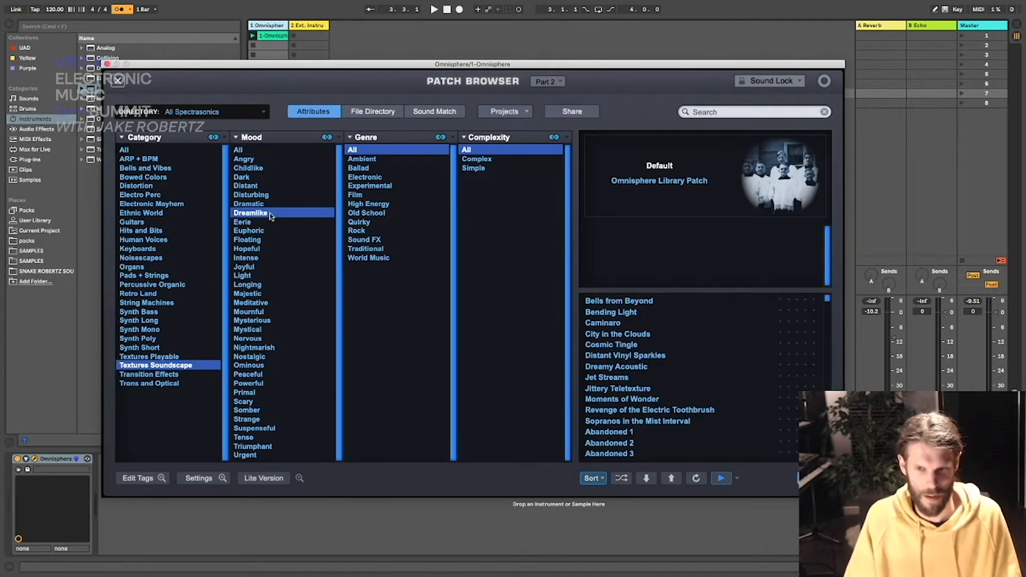
{"action": "left_click", "coordinate": [617, 302]}
{"action": "left_click", "coordinate": [609, 314]}
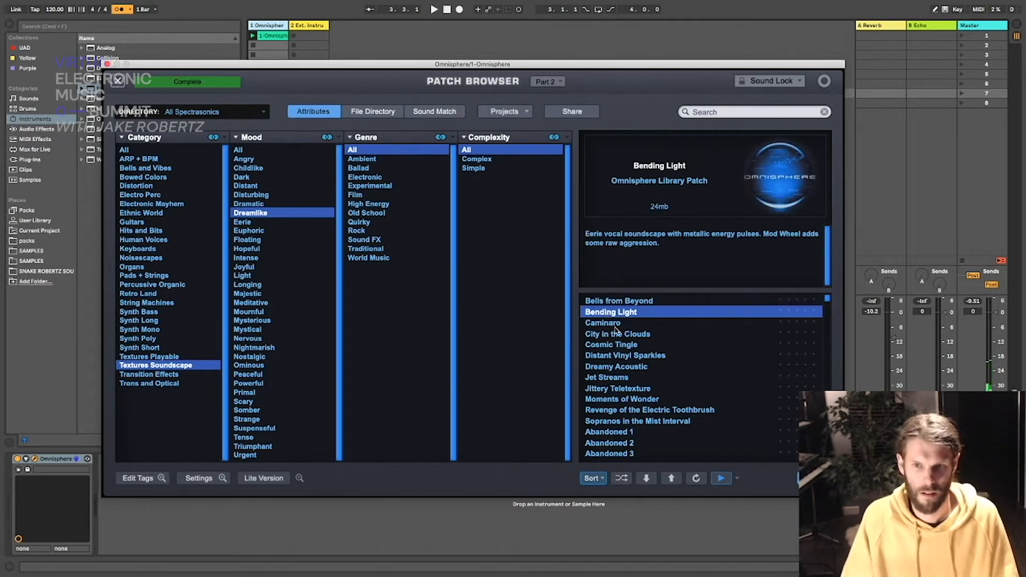
{"action": "left_click", "coordinate": [609, 346]}
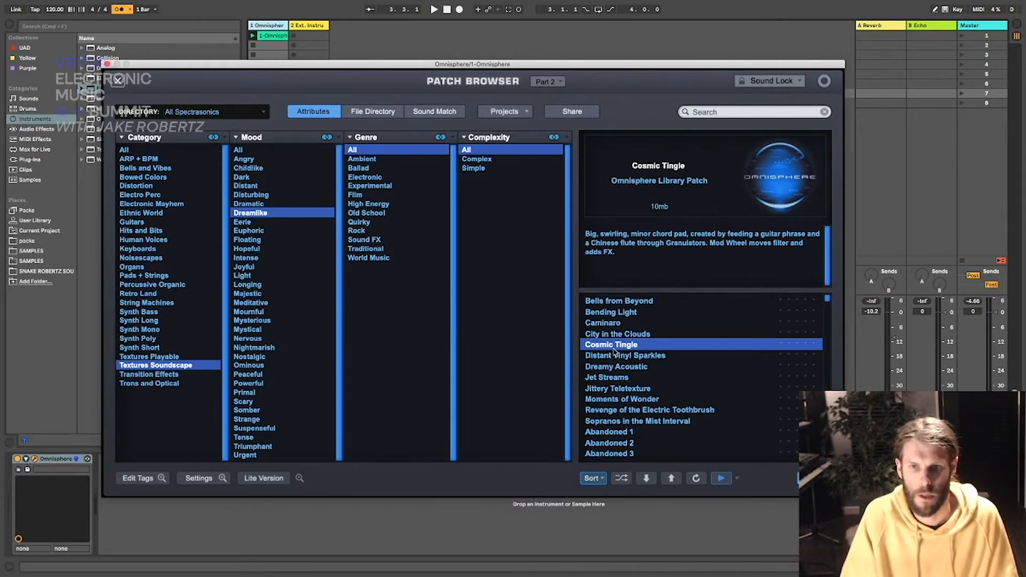
Step: Use Sound Match to list patches similar to Cosmic Tingle
{"action": "left_click", "coordinate": [441, 115]}
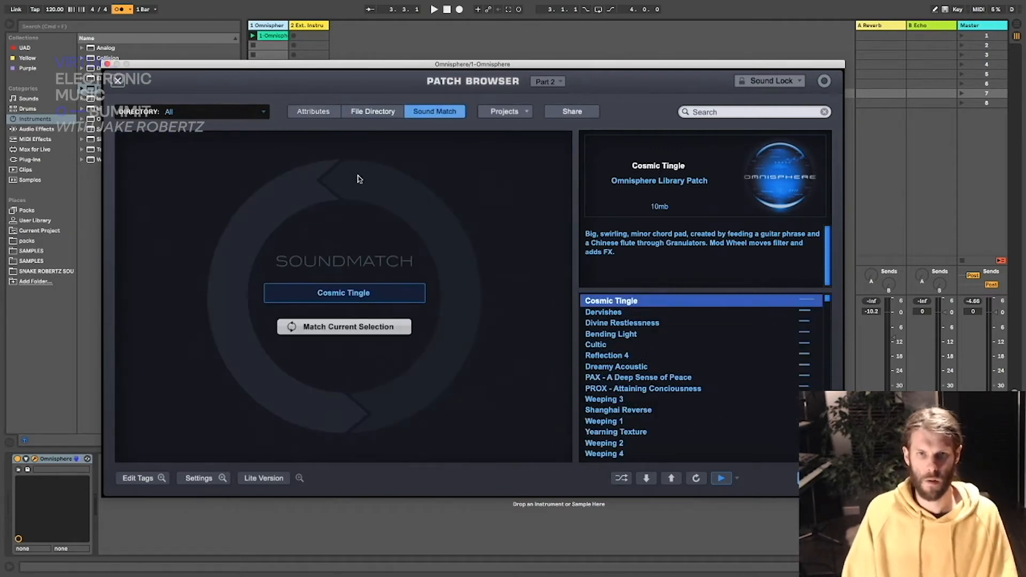
{"action": "left_click", "coordinate": [319, 114]}
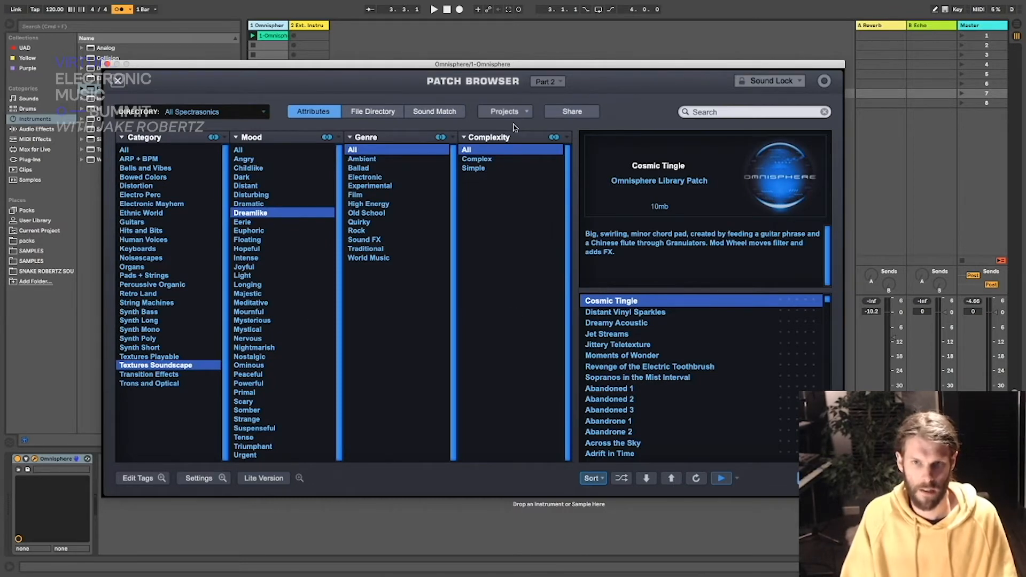
{"action": "left_click", "coordinate": [422, 112]}
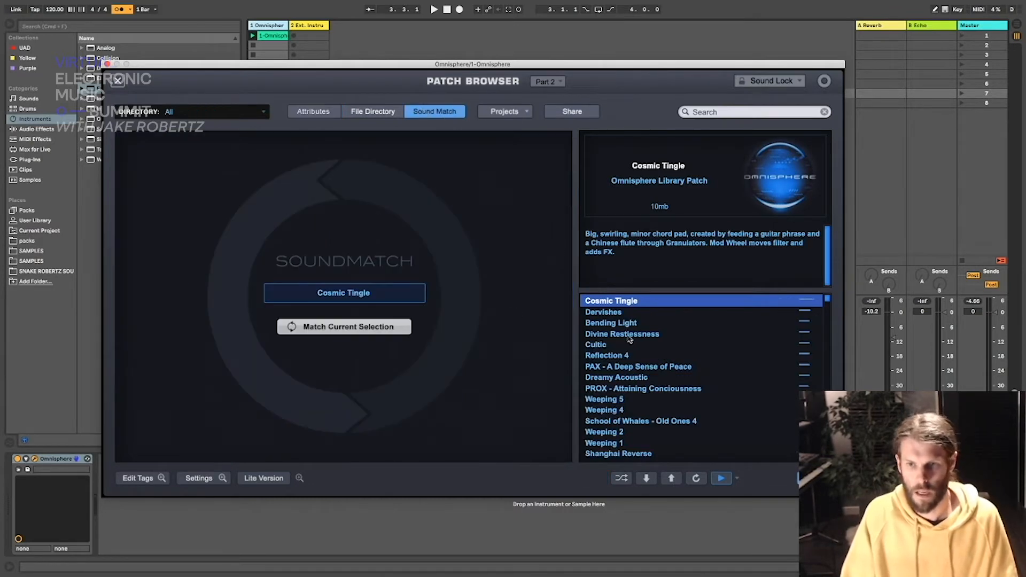
Step: Audition the matching patches Dervishes, Bending Light, Divine Restlessness and Reflection 4
{"action": "left_click", "coordinate": [648, 313]}
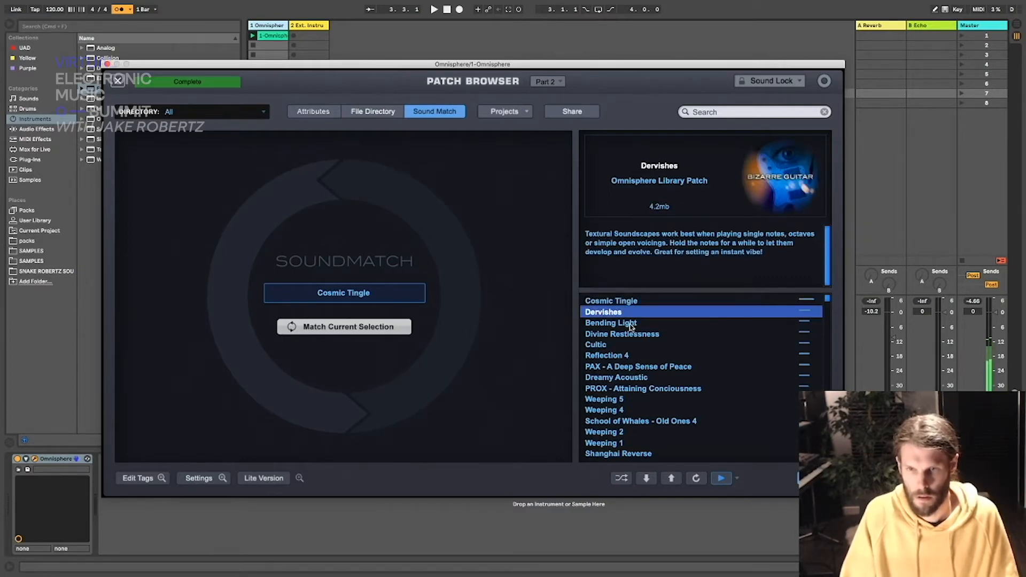
{"action": "left_click", "coordinate": [629, 324]}
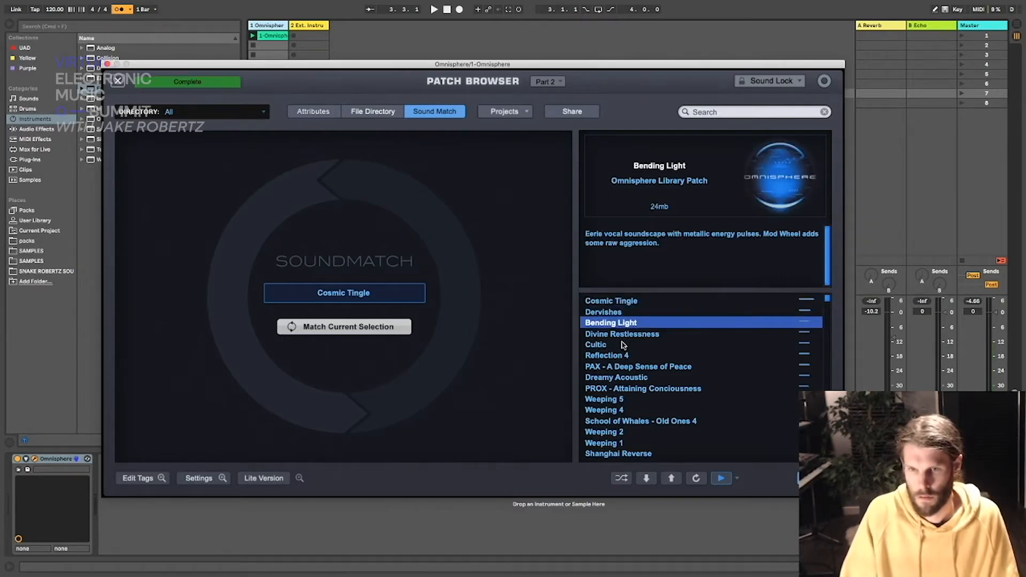
{"action": "left_click", "coordinate": [616, 335]}
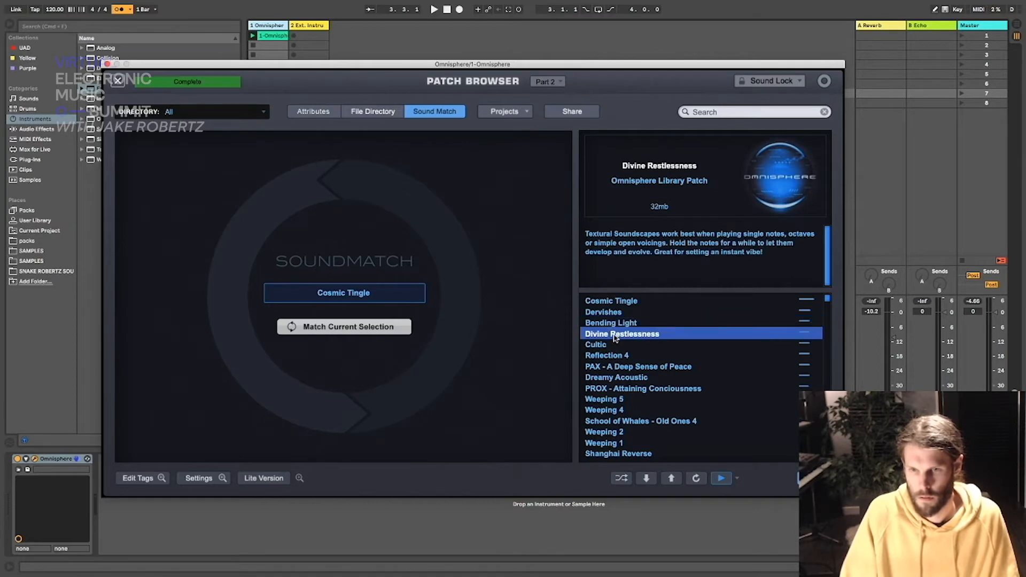
{"action": "left_click", "coordinate": [615, 356]}
Step: Audition Yearning Texture, Kyoto 1, Reflection 1 and Paradise from the match list, returning to Reflection 1
{"action": "scroll", "coordinate": [616, 366], "scroll_direction": "down", "scroll_amount": 5}
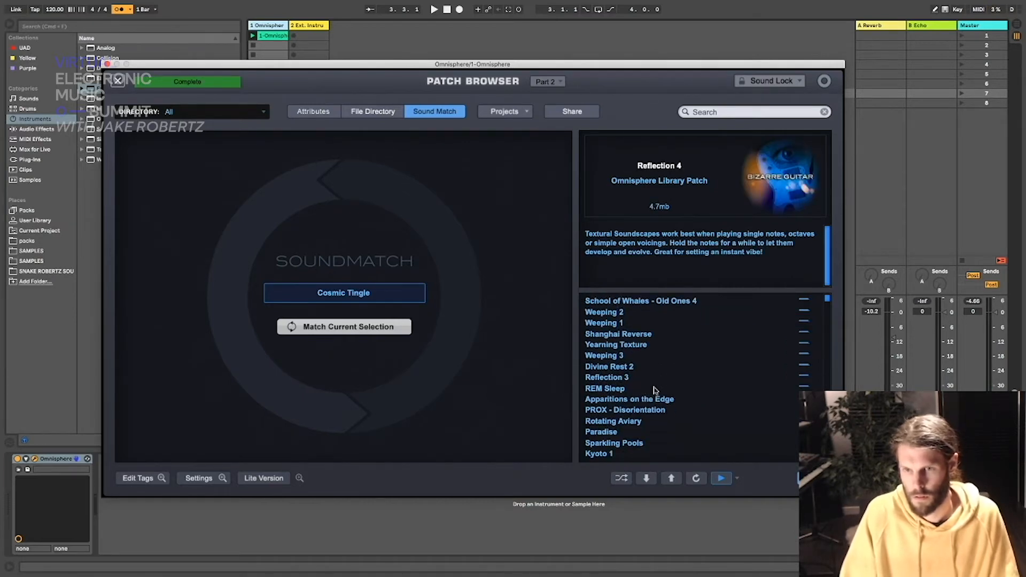
{"action": "left_click", "coordinate": [636, 344]}
{"action": "scroll", "coordinate": [660, 393], "scroll_direction": "down", "scroll_amount": 2}
{"action": "scroll", "coordinate": [660, 393], "scroll_direction": "down", "scroll_amount": 3}
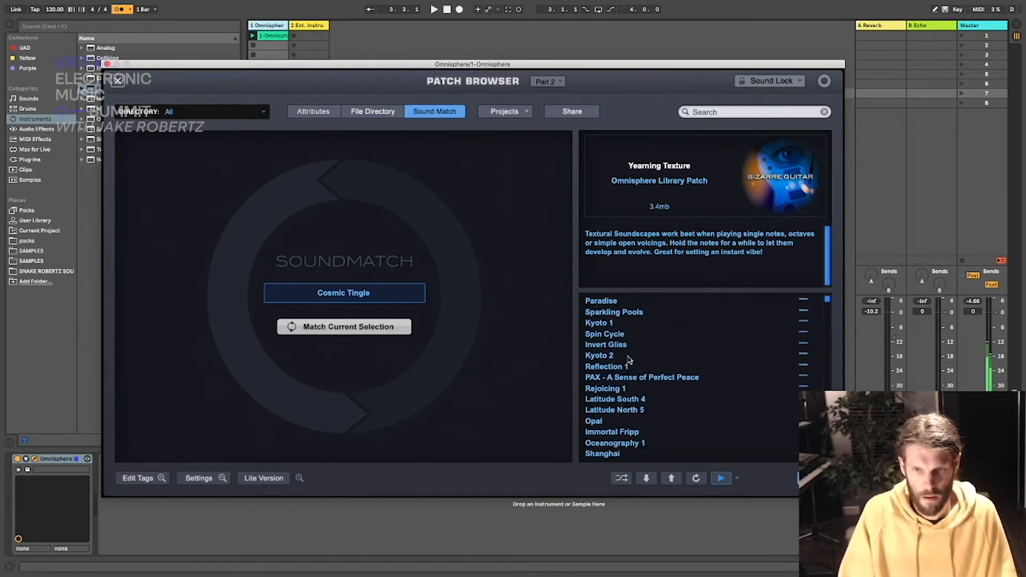
{"action": "left_click", "coordinate": [604, 324]}
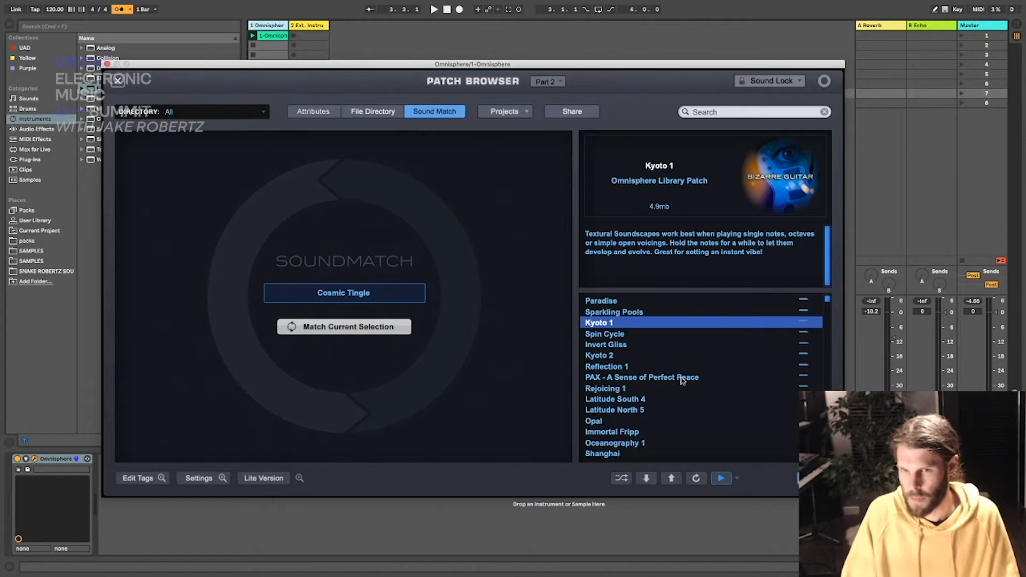
{"action": "left_click", "coordinate": [635, 366]}
{"action": "scroll", "coordinate": [635, 367], "scroll_direction": "up", "scroll_amount": 3}
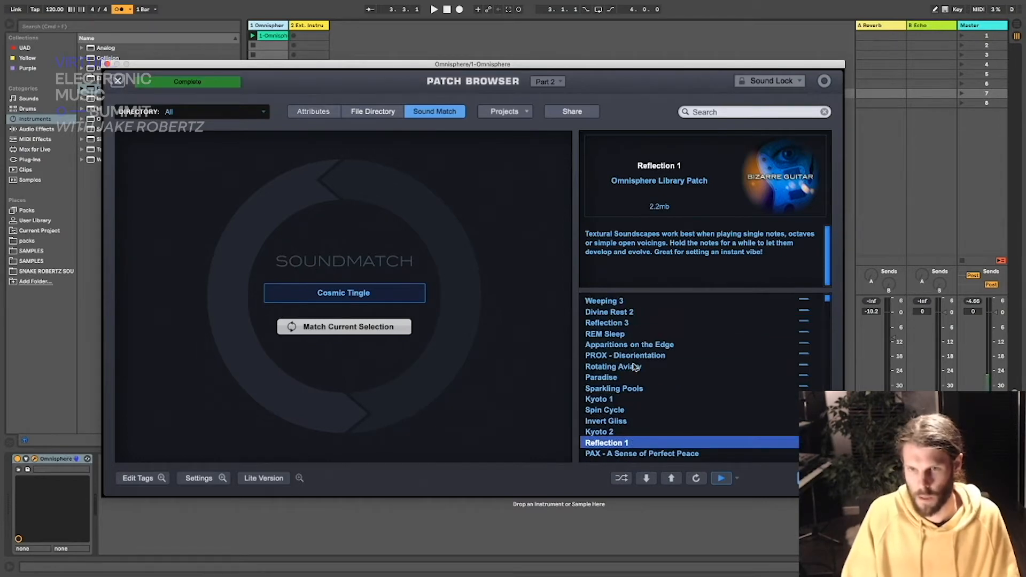
{"action": "left_click", "coordinate": [604, 378]}
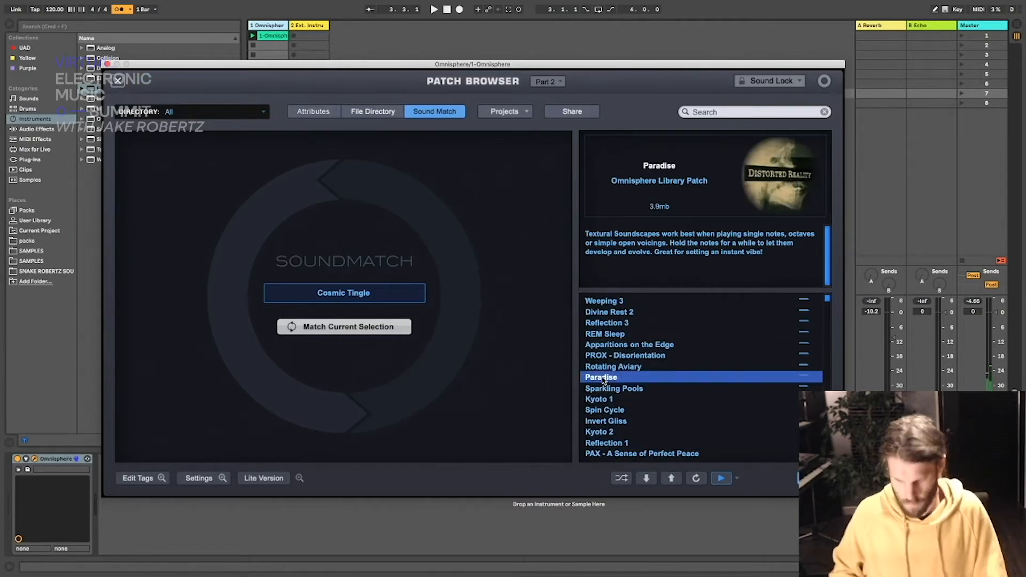
{"action": "left_click", "coordinate": [631, 444]}
Step: Audition Ishmael Texture 2, Caminaro and School of Whales - Babies 2 further down the match list
{"action": "scroll", "coordinate": [632, 403], "scroll_direction": "down", "scroll_amount": 4}
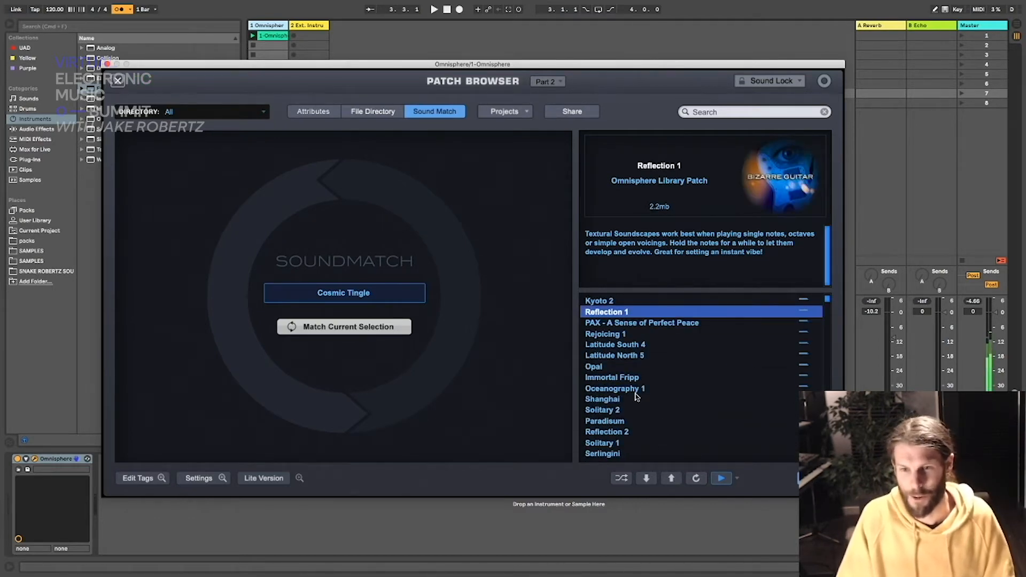
{"action": "scroll", "coordinate": [647, 406], "scroll_direction": "down", "scroll_amount": 5}
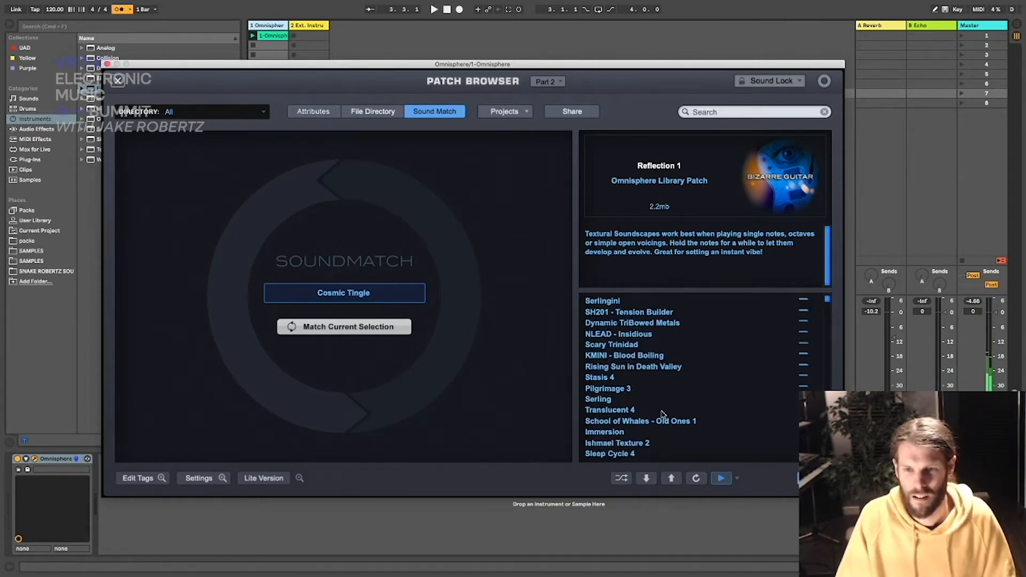
{"action": "left_click", "coordinate": [621, 444]}
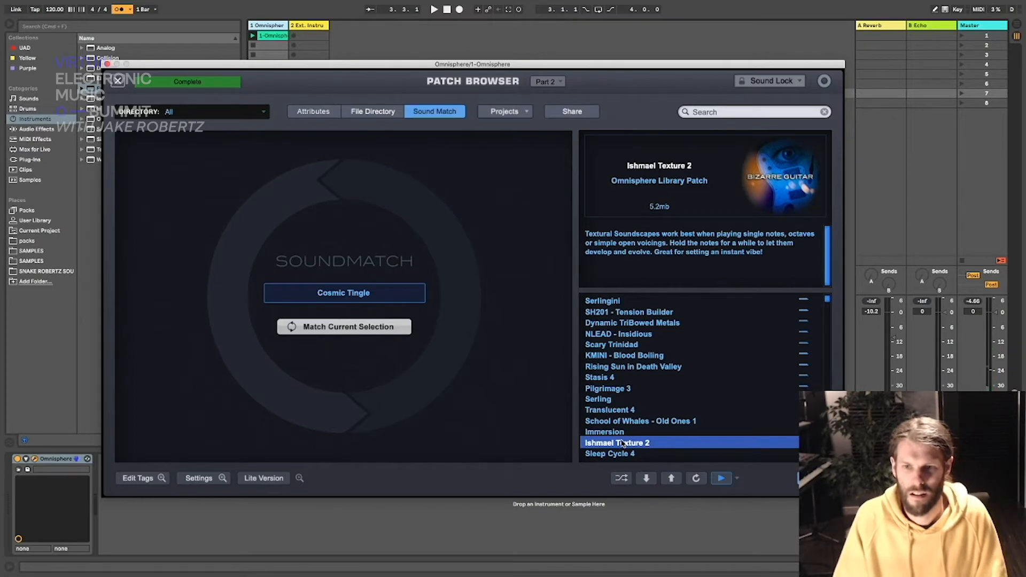
{"action": "scroll", "coordinate": [638, 430], "scroll_direction": "down", "scroll_amount": 4}
{"action": "left_click", "coordinate": [614, 377]}
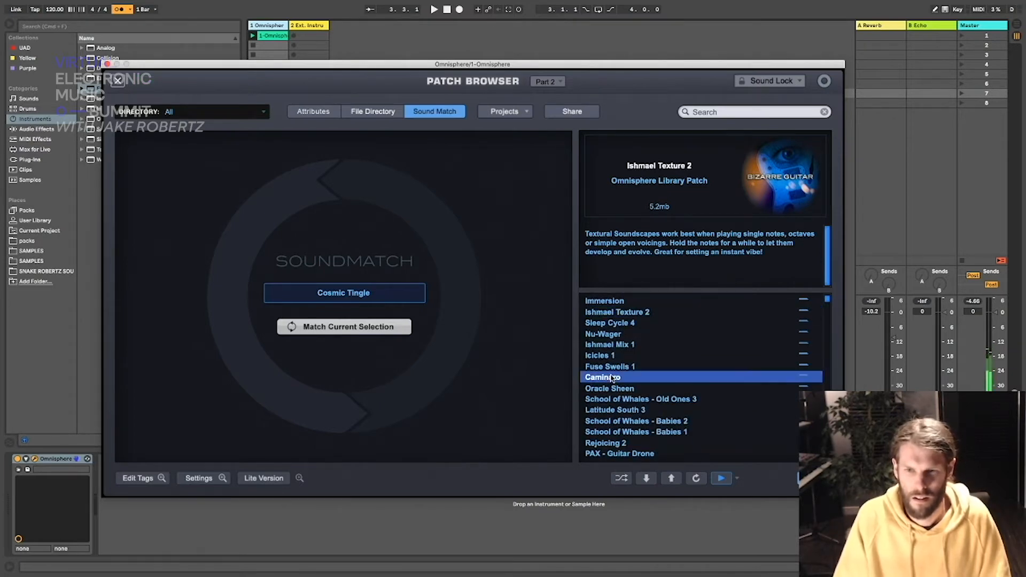
{"action": "left_click", "coordinate": [634, 421]}
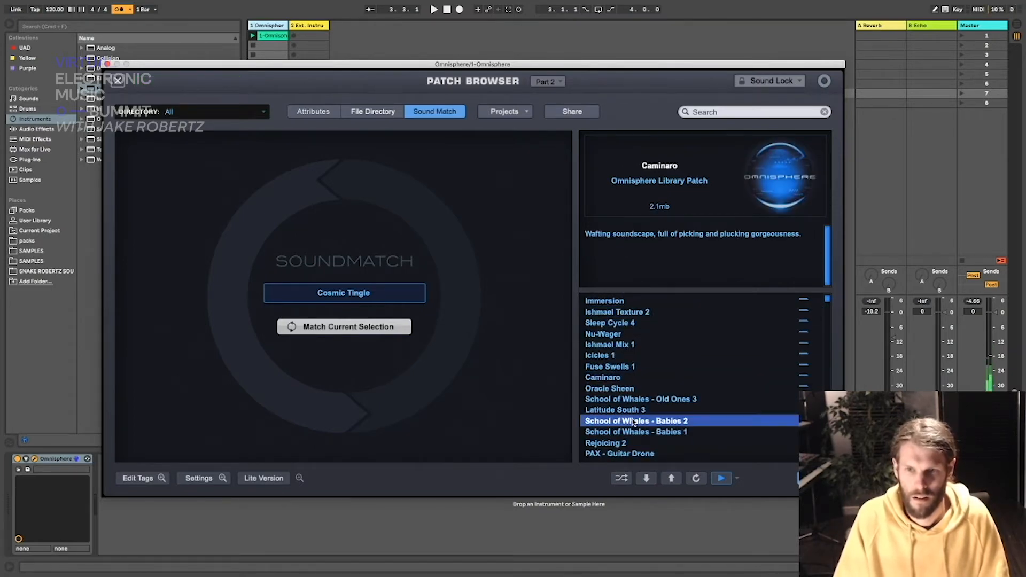
{"action": "scroll", "coordinate": [648, 407], "scroll_direction": "down", "scroll_amount": 4}
{"action": "scroll", "coordinate": [639, 406], "scroll_direction": "up", "scroll_amount": 10}
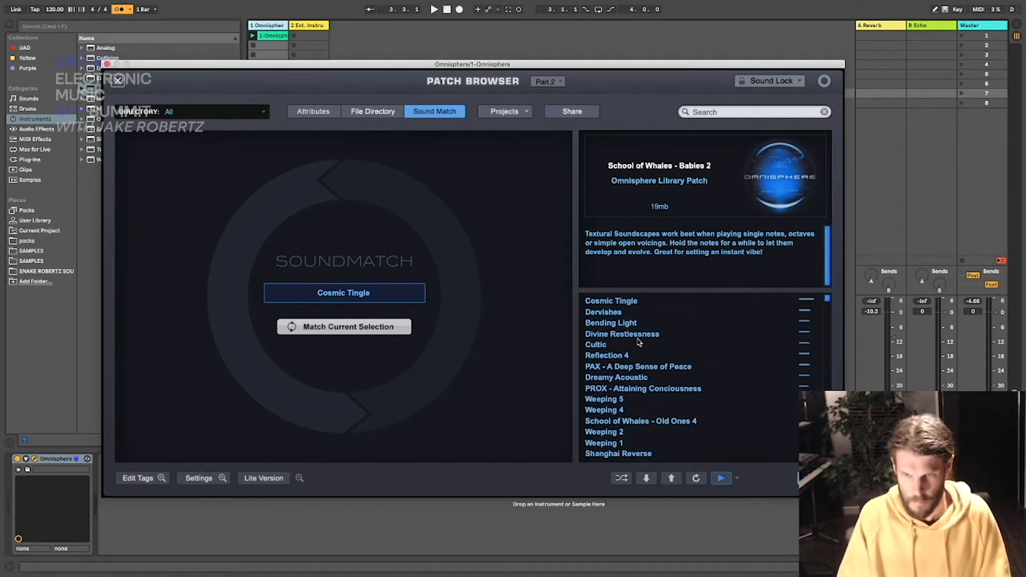
Step: Load the Bending Light patch into part 2, close the full-size patch browser and move the Omnisphere window aside
{"action": "left_click", "coordinate": [623, 323]}
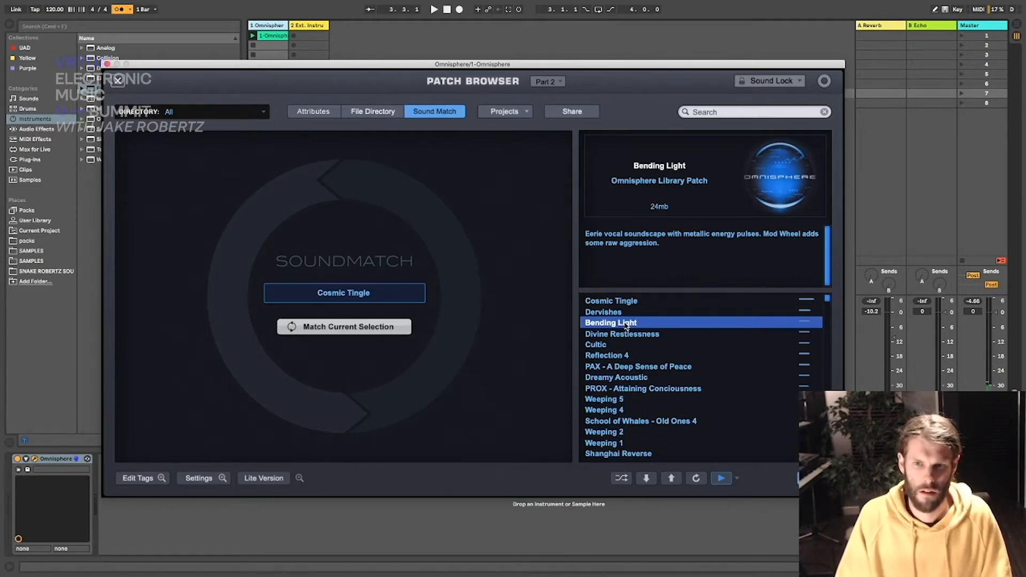
{"action": "left_click", "coordinate": [119, 82]}
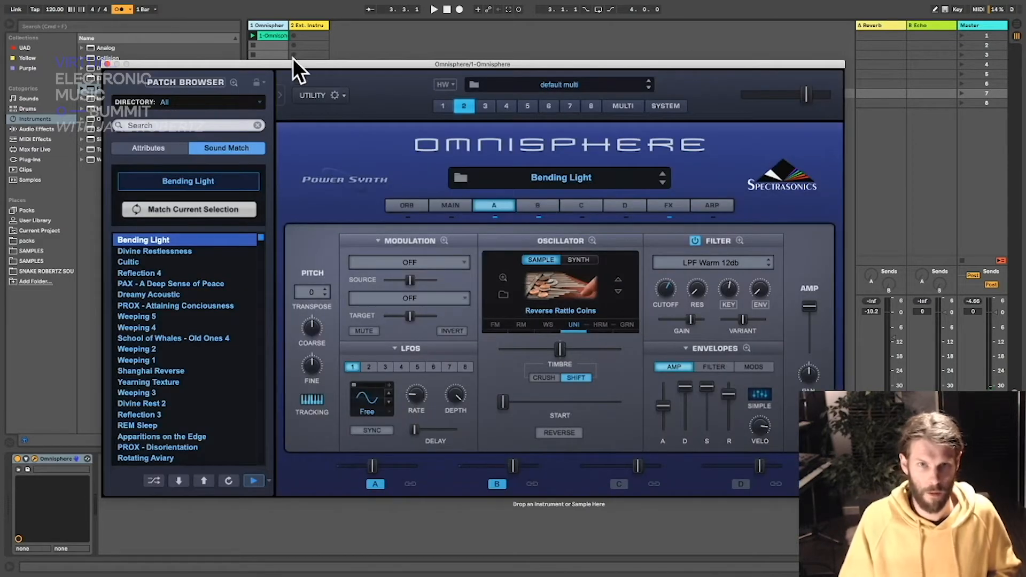
{"action": "left_click_drag", "start_coordinate": [287, 62], "coordinate": [328, 86]}
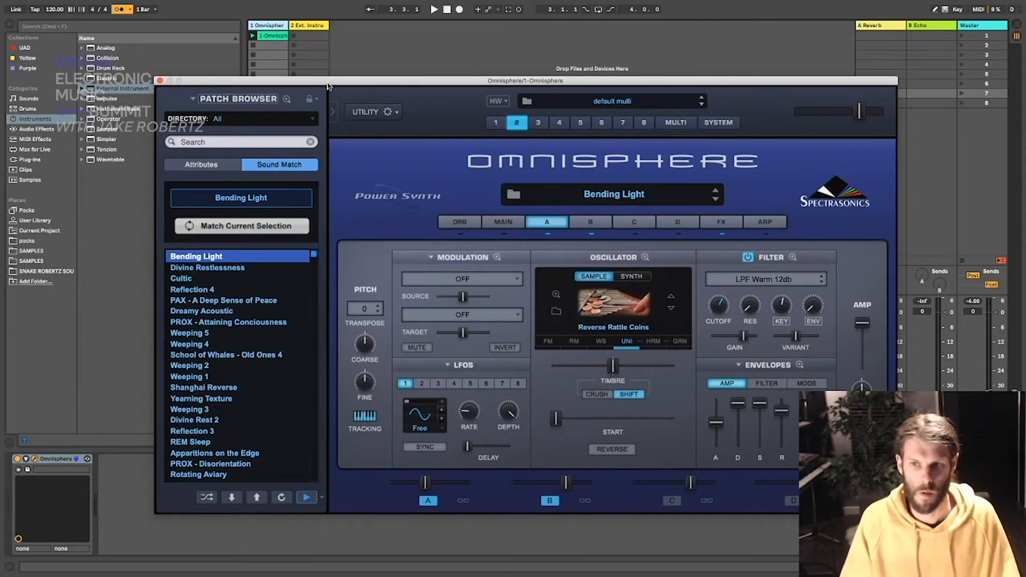
{"action": "left_click_drag", "start_coordinate": [429, 87], "coordinate": [484, 84]}
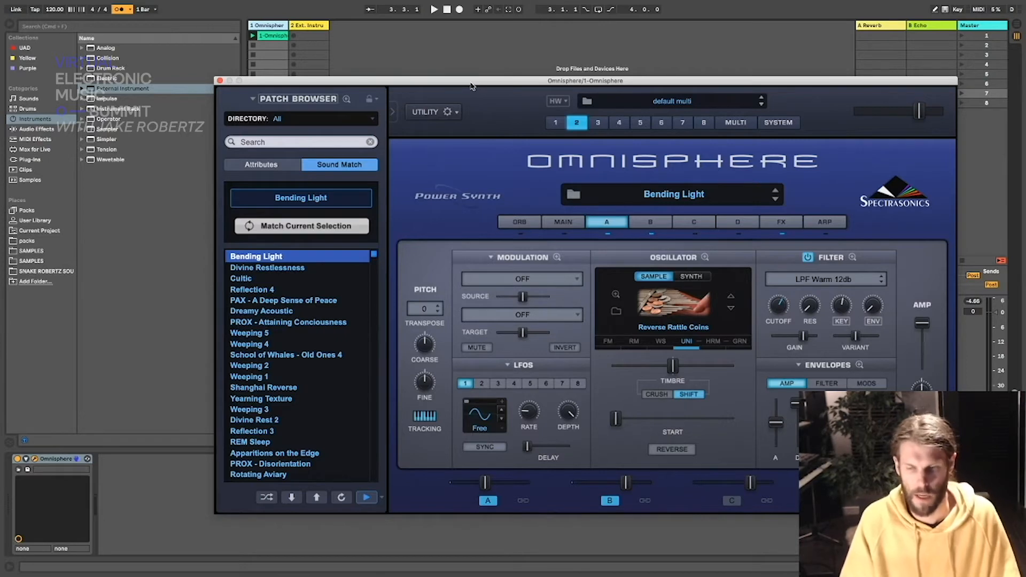
{"action": "left_click_drag", "start_coordinate": [393, 83], "coordinate": [577, 68]}
Step: Select the first clip slot of the External Instrument track and play the session to hear Bending Light with the chords
{"action": "left_click", "coordinate": [321, 44]}
{"action": "left_click", "coordinate": [317, 38]}
{"action": "key", "text": "space"}
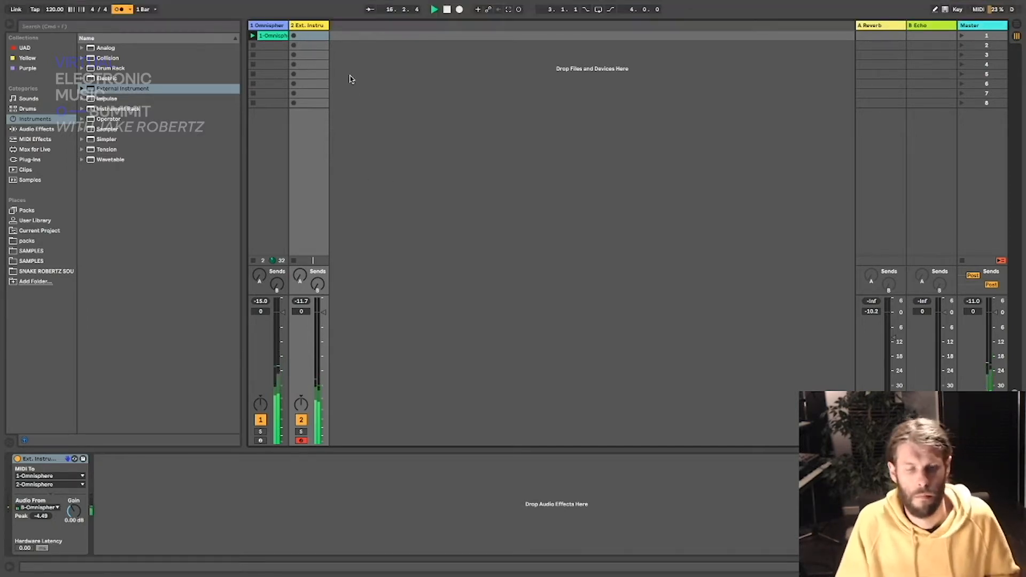
Step: Create a MIDI clip in the second track's first slot, add a G2 note at its start and extend it with Legato
{"action": "double_click", "coordinate": [310, 35]}
{"action": "left_click_drag", "start_coordinate": [340, 355], "coordinate": [348, 93]}
{"action": "left_click_drag", "start_coordinate": [122, 322], "coordinate": [142, 313]}
{"action": "double_click", "coordinate": [160, 201]}
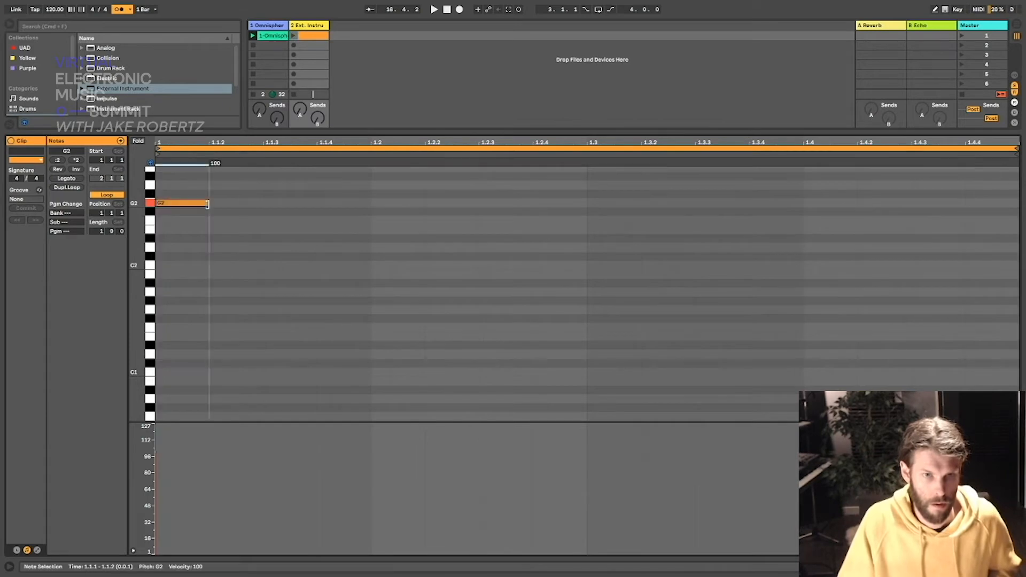
{"action": "left_click", "coordinate": [73, 179]}
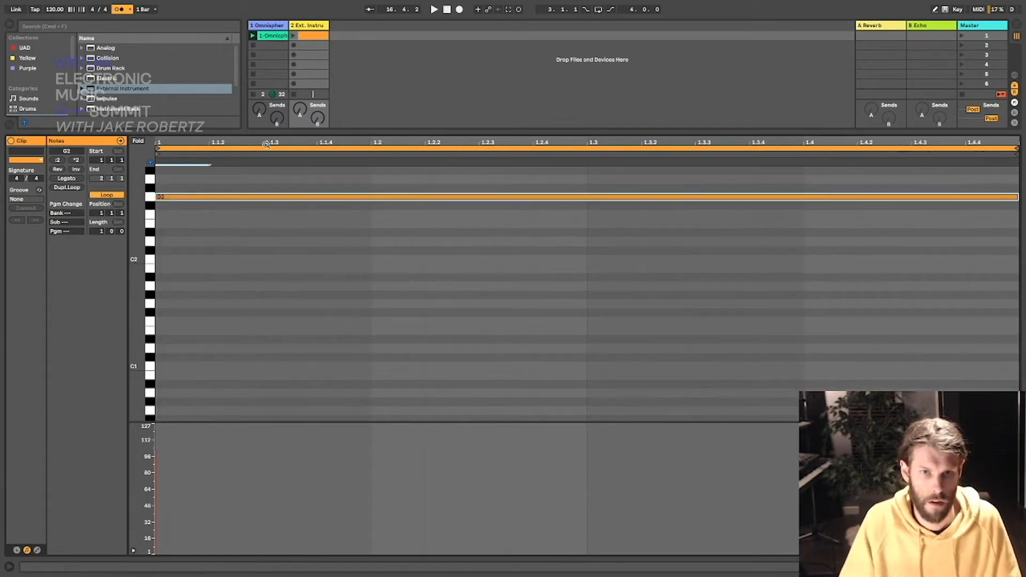
Step: Set the new MIDI clip's loop length to 8 bars
{"action": "left_click", "coordinate": [99, 233]}
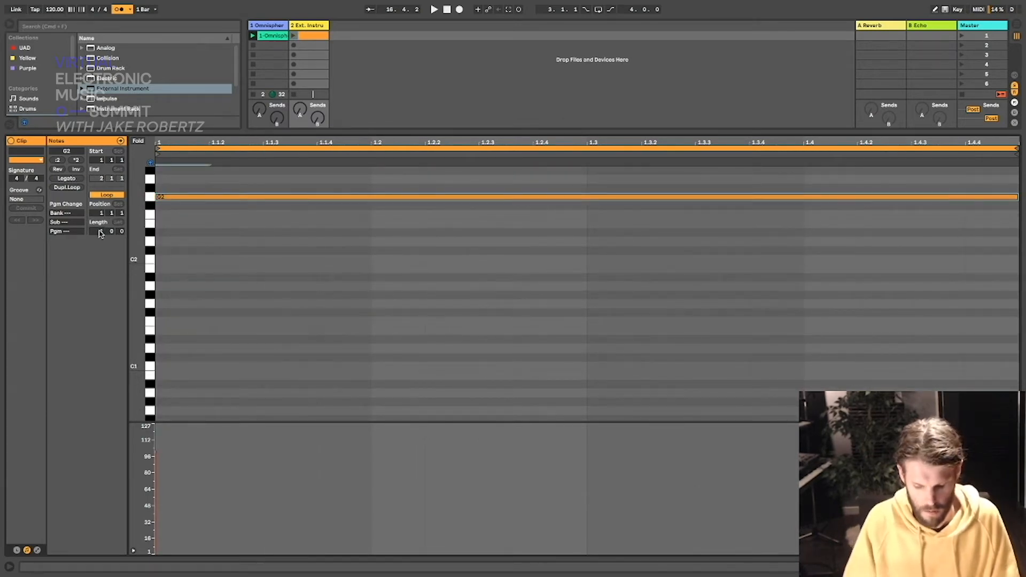
{"action": "type", "text": "8"}
{"action": "key", "text": "Return"}
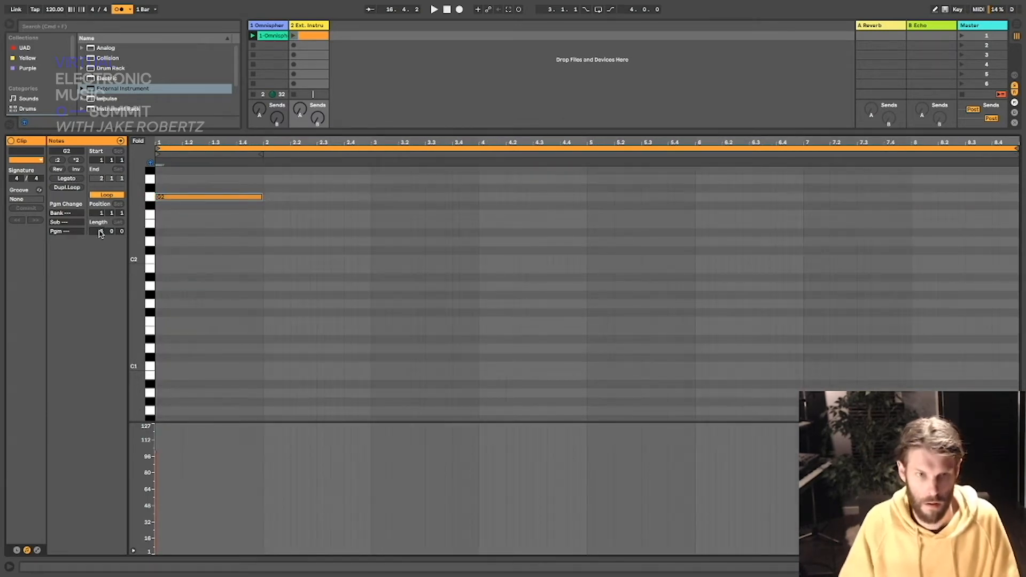
Step: Extend the G2 note across the 8-bar clip with Legato, then play the session and lower the second track's volume to -2.4 dB
{"action": "left_click", "coordinate": [73, 178]}
{"action": "left_click_drag", "start_coordinate": [359, 130], "coordinate": [363, 386]}
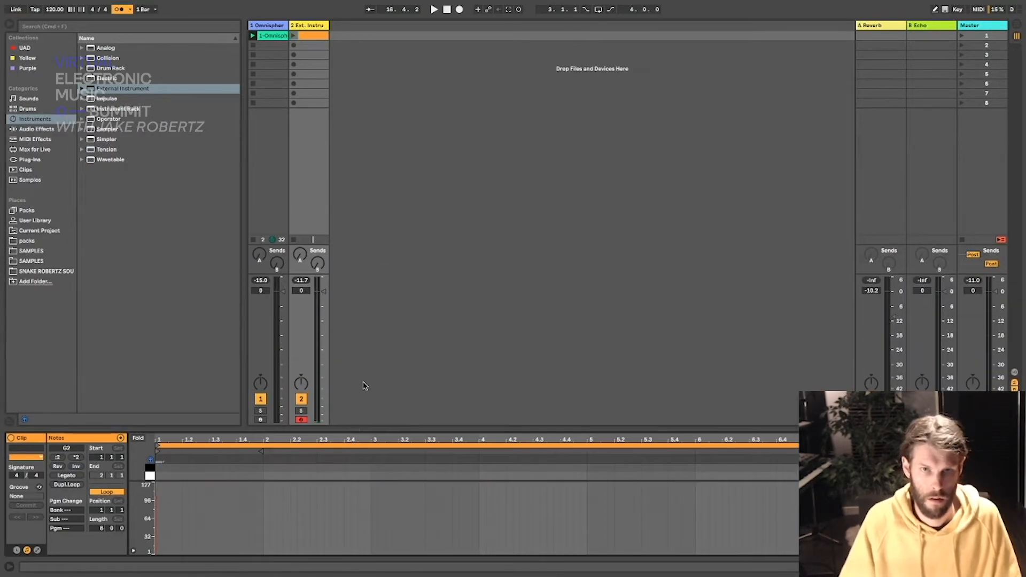
{"action": "key", "text": "space"}
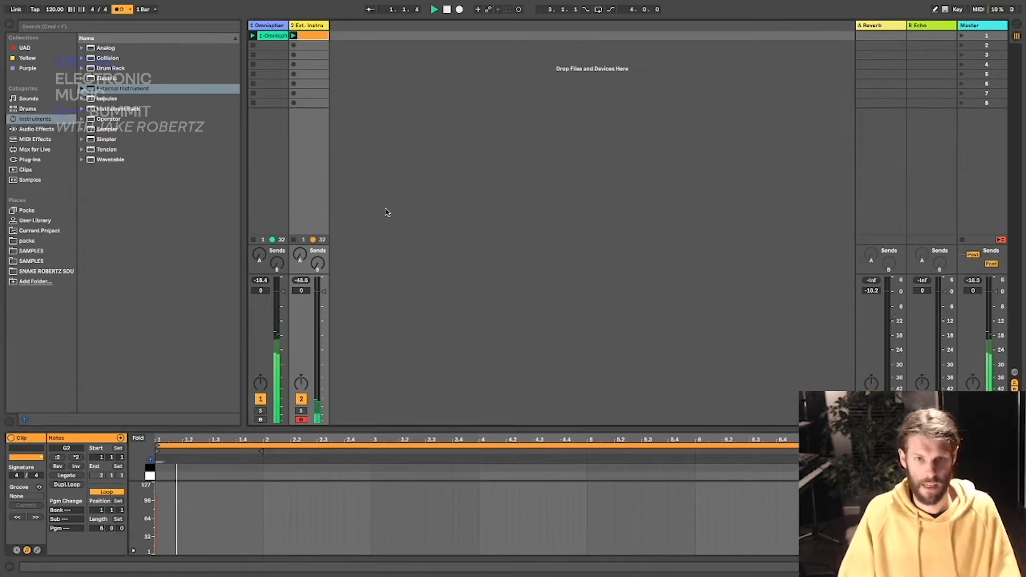
{"action": "left_click_drag", "start_coordinate": [323, 291], "coordinate": [332, 323]}
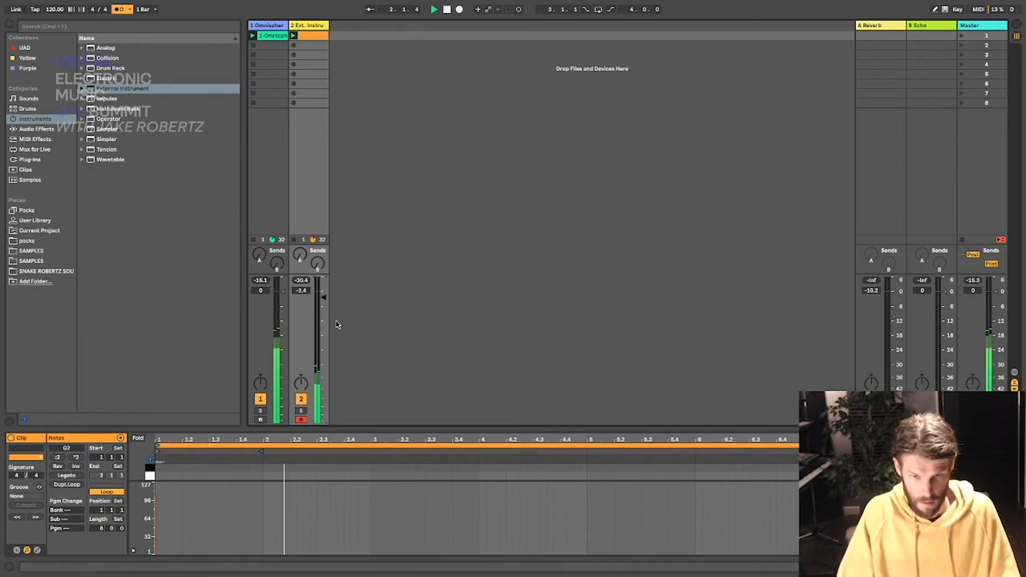
Step: Shorten the G2 note to end at bar 4 and duplicate the four-bar selection so the note repeats from bar 5
{"action": "left_click_drag", "start_coordinate": [373, 425], "coordinate": [374, 211]}
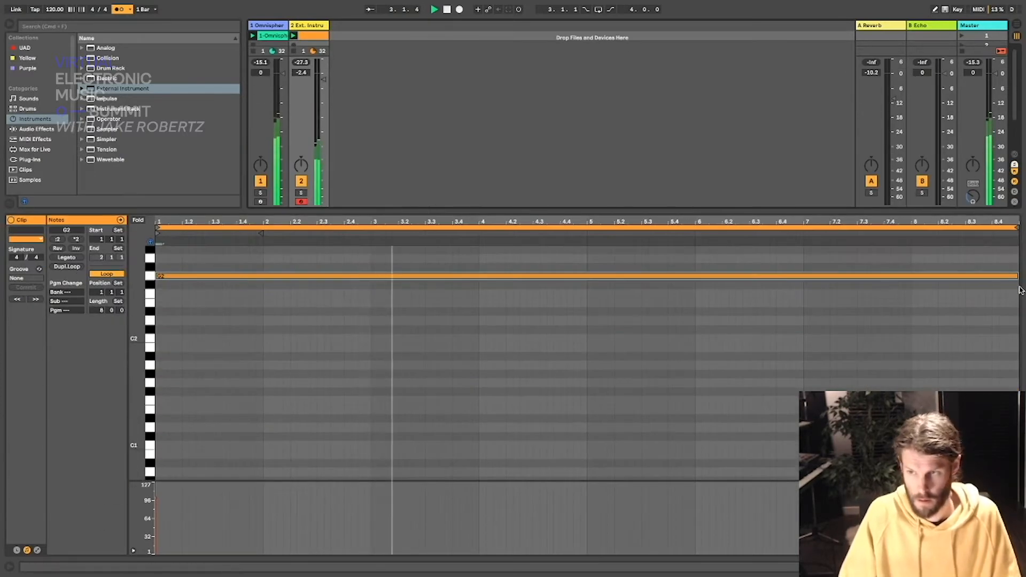
{"action": "left_click_drag", "start_coordinate": [1017, 275], "coordinate": [478, 276]}
{"action": "scroll", "coordinate": [573, 286], "scroll_direction": "down", "scroll_amount": 1}
{"action": "left_click_drag", "start_coordinate": [584, 283], "coordinate": [168, 236]}
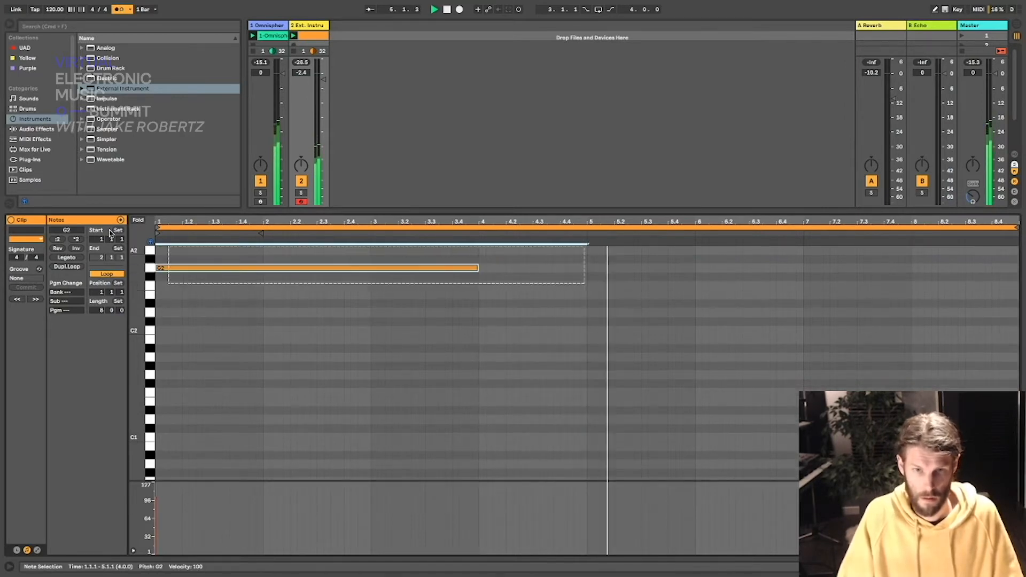
{"action": "key", "text": "super+f"}
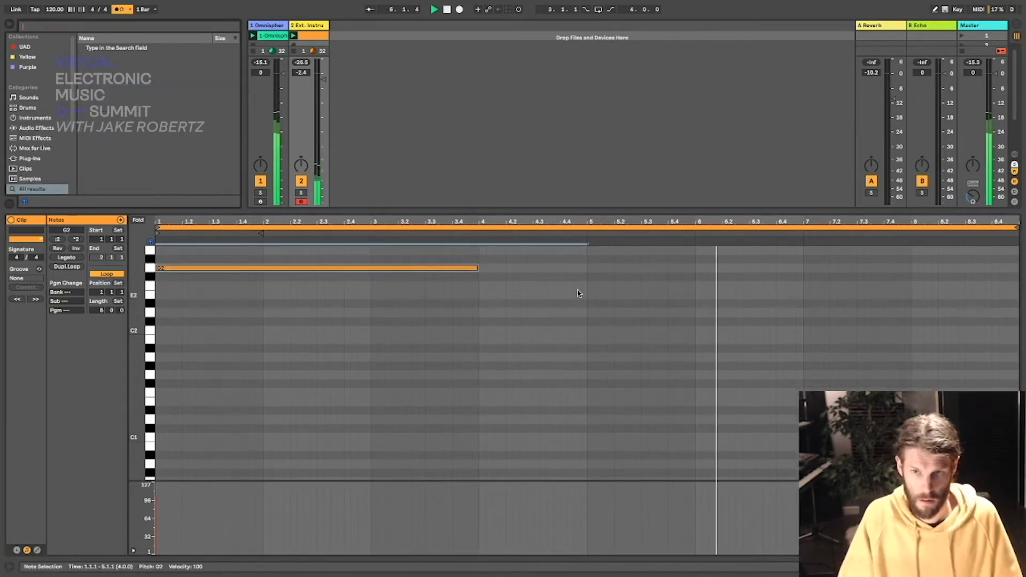
{"action": "key", "text": "super+d"}
{"action": "scroll", "coordinate": [664, 305], "scroll_direction": "up", "scroll_amount": 1}
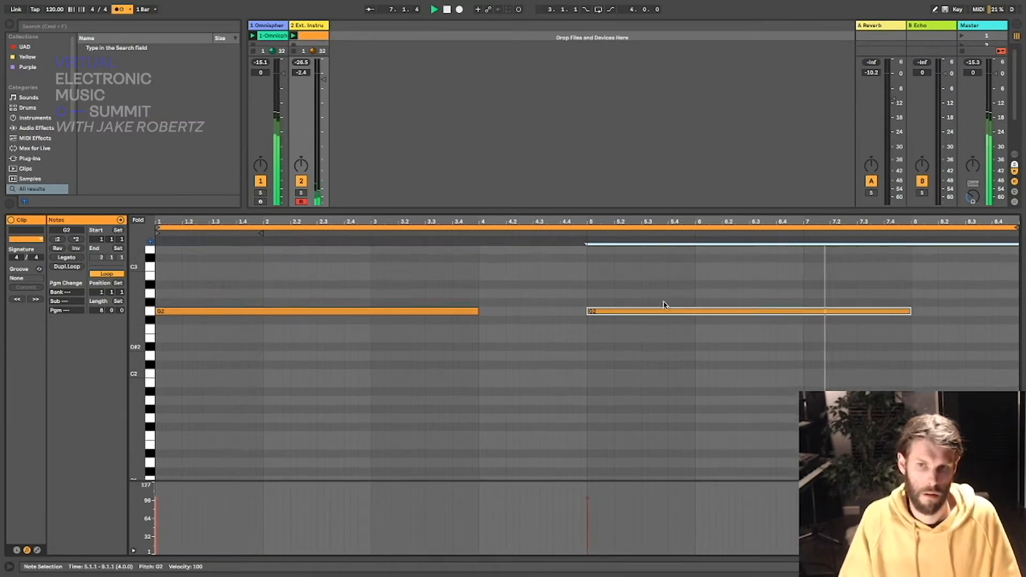
{"action": "scroll", "coordinate": [665, 304], "scroll_direction": "up", "scroll_amount": 5}
{"action": "scroll", "coordinate": [632, 348], "scroll_direction": "up", "scroll_amount": 2}
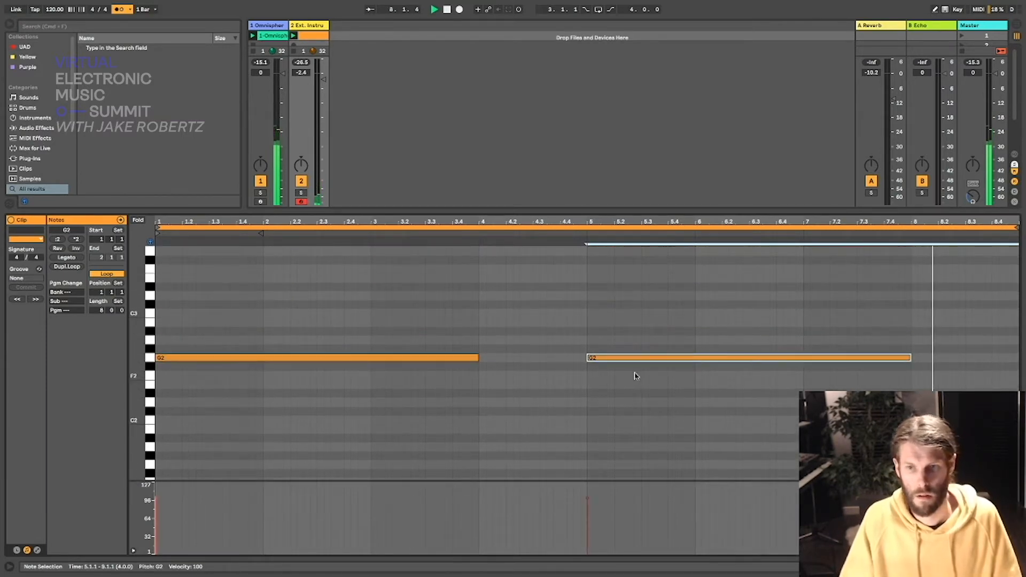
Step: Lower the second track's volume to -3.2 dB and stop the playback
{"action": "left_click_drag", "start_coordinate": [396, 212], "coordinate": [417, 543]}
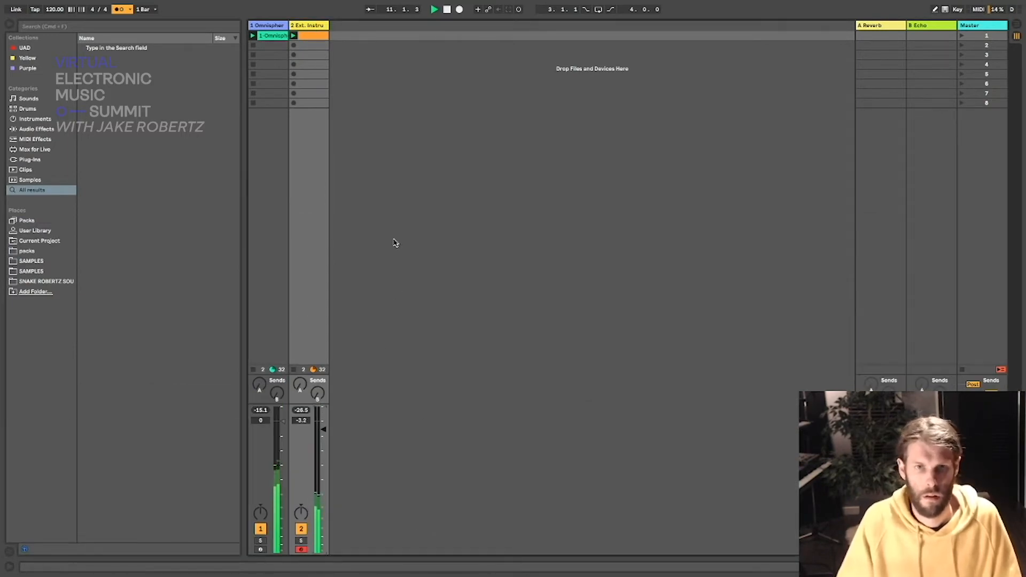
{"action": "key", "text": "space"}
{"action": "left_click", "coordinate": [283, 35]}
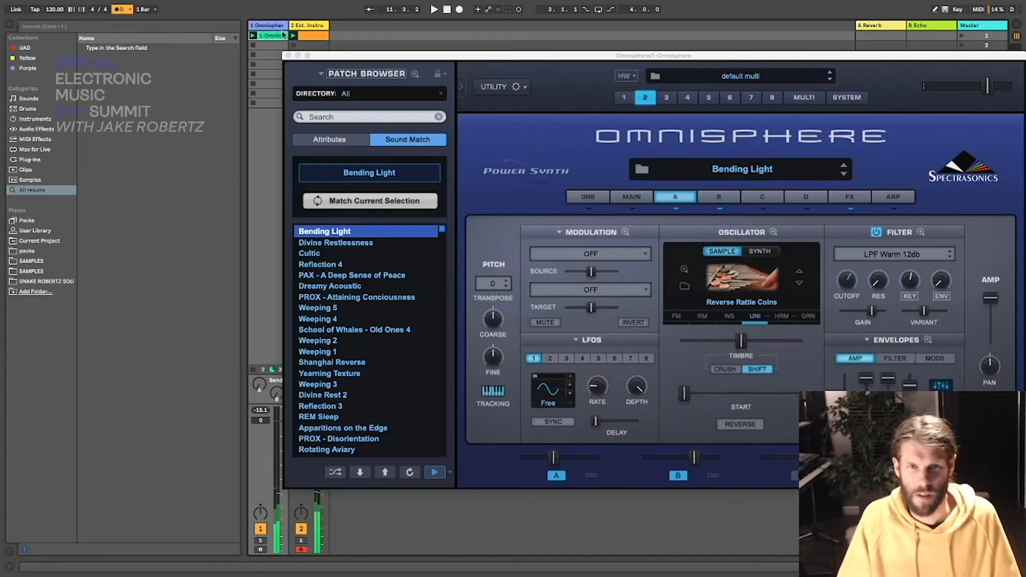
{"action": "left_click", "coordinate": [288, 55]}
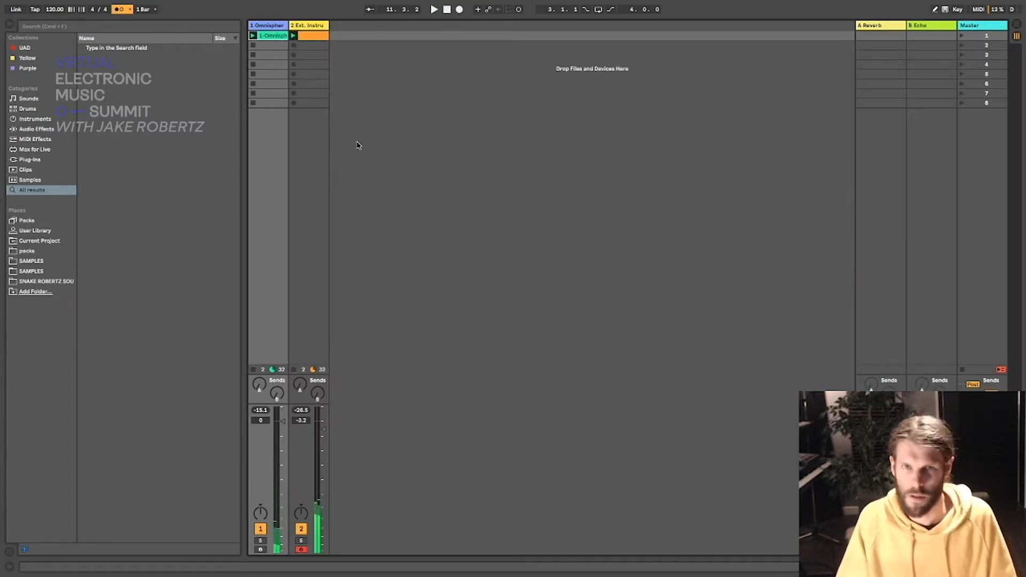
Step: Insert a third MIDI track with an External Instrument device on it, and turn the metronome off
{"action": "right_click", "coordinate": [367, 111]}
{"action": "left_click", "coordinate": [376, 124]}
{"action": "left_click", "coordinate": [118, 9]}
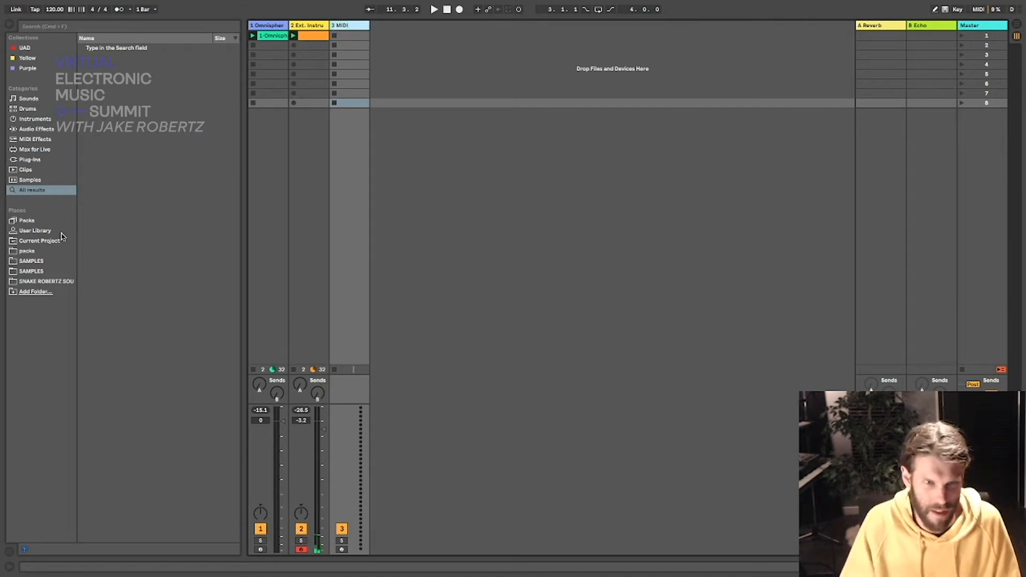
{"action": "left_click", "coordinate": [35, 119]}
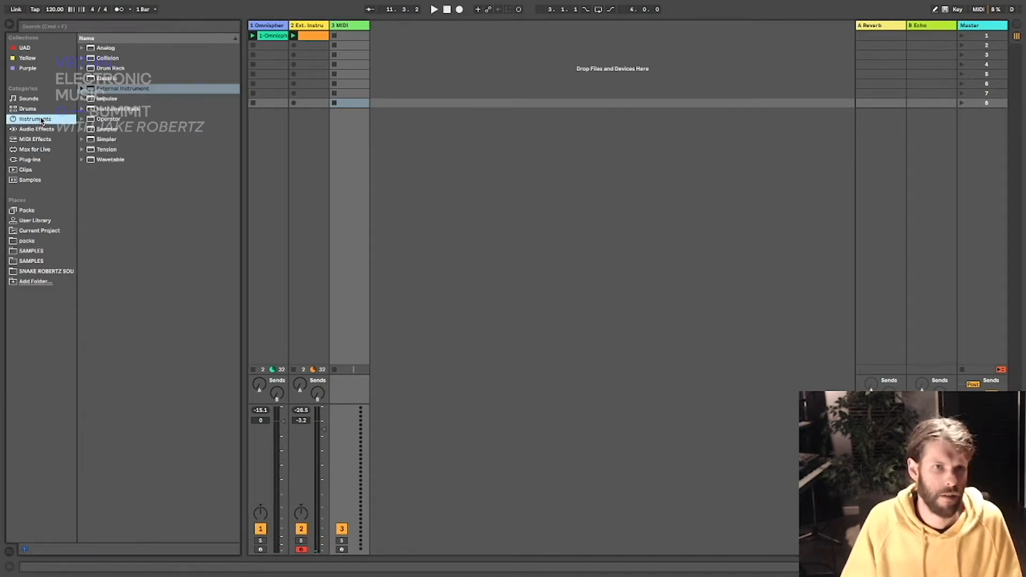
{"action": "left_click", "coordinate": [121, 89]}
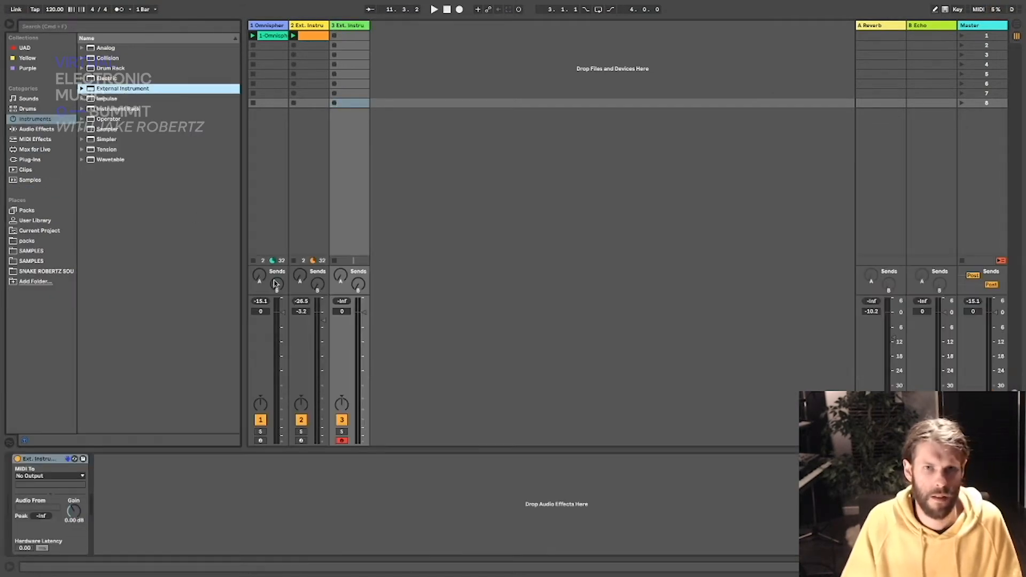
Step: Route the third track's External Instrument MIDI to 1-Omnisphere on channel 3-Omnisphere and take its audio from Omnisphere's output C
{"action": "left_click", "coordinate": [51, 476]}
{"action": "left_click", "coordinate": [45, 511]}
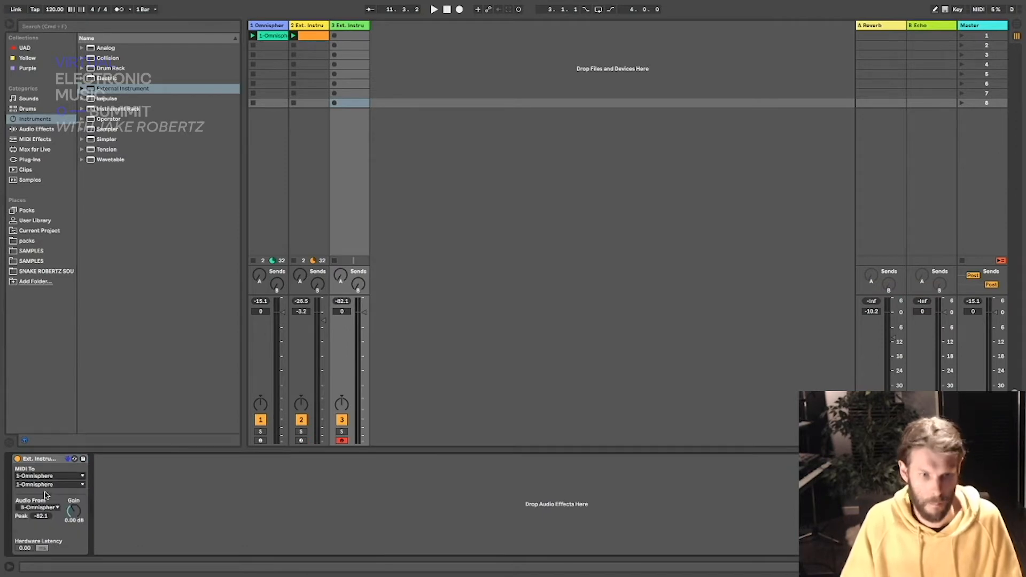
{"action": "left_click", "coordinate": [45, 484]}
{"action": "left_click", "coordinate": [49, 372]}
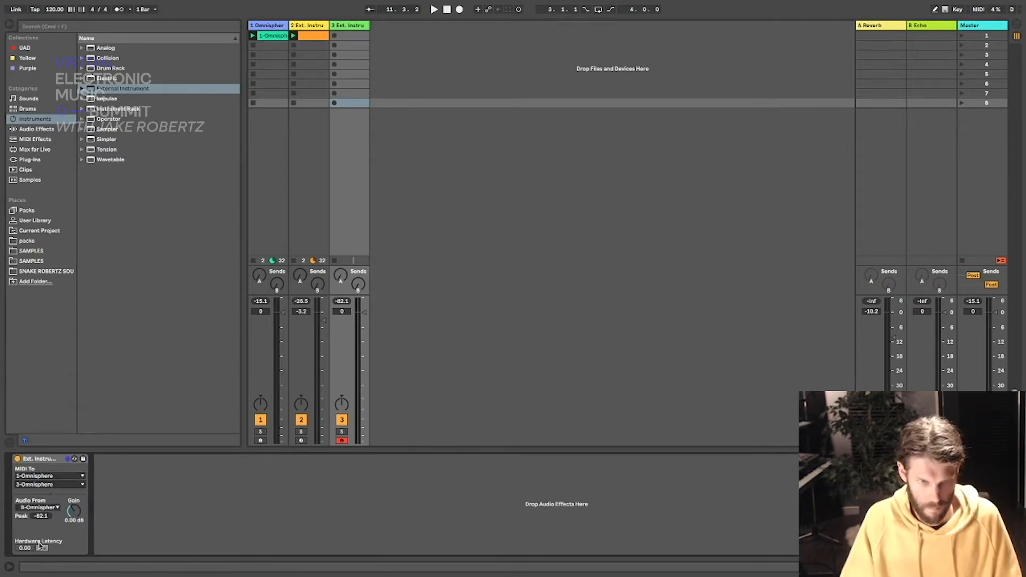
{"action": "left_click", "coordinate": [32, 508]}
{"action": "left_click", "coordinate": [34, 524]}
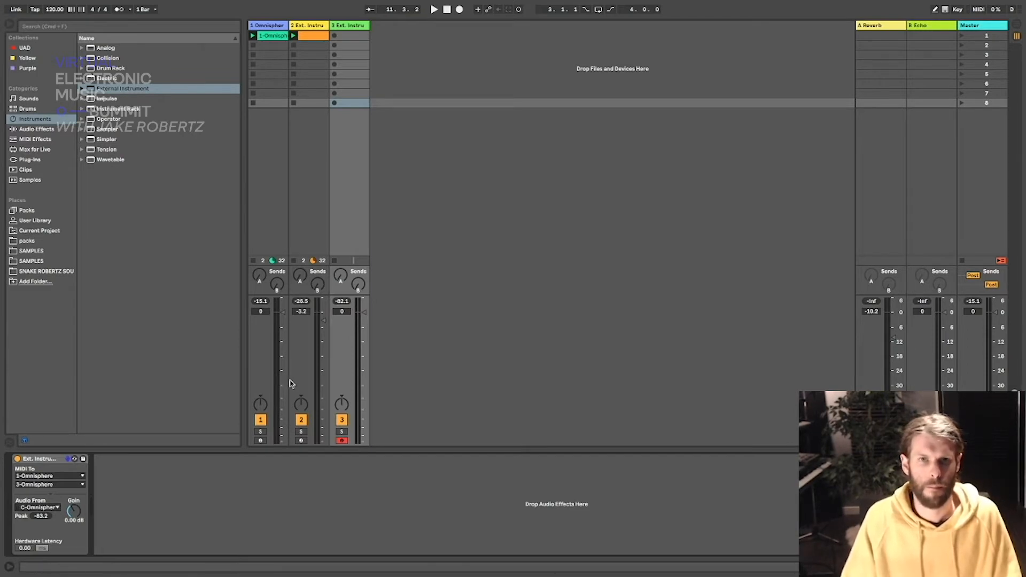
Step: Open the Omnisphere window from the first track, switch to part 3 and open its full-size patch browser
{"action": "left_click", "coordinate": [274, 26]}
{"action": "left_click", "coordinate": [35, 459]}
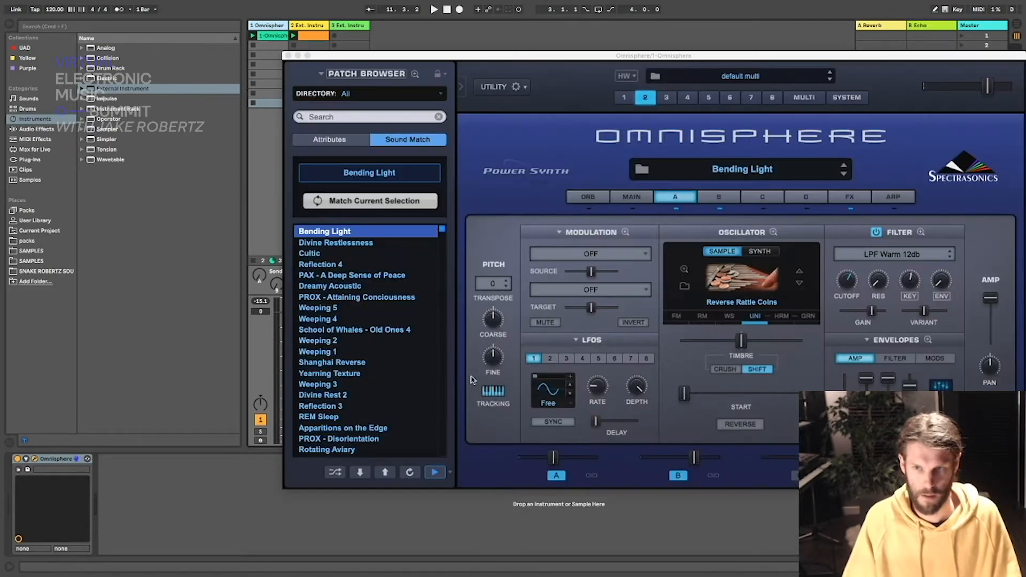
{"action": "left_click_drag", "start_coordinate": [615, 58], "coordinate": [422, 74]}
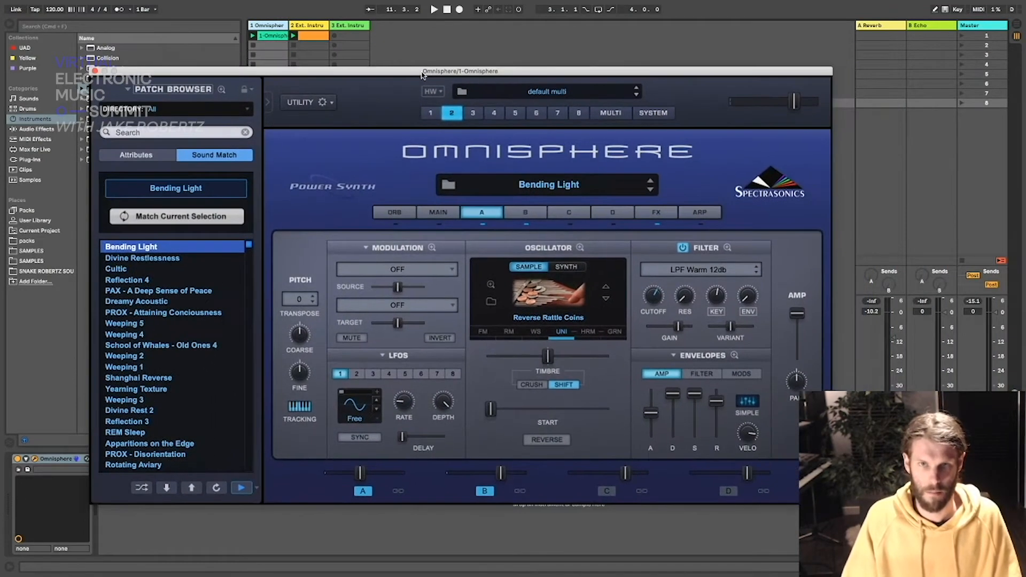
{"action": "left_click", "coordinate": [472, 113]}
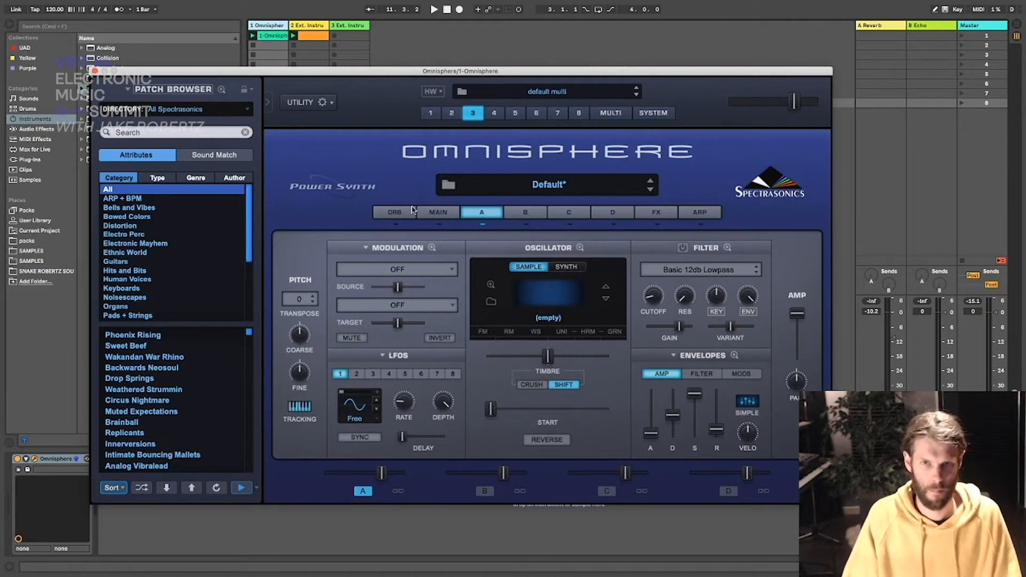
{"action": "left_click", "coordinate": [221, 90]}
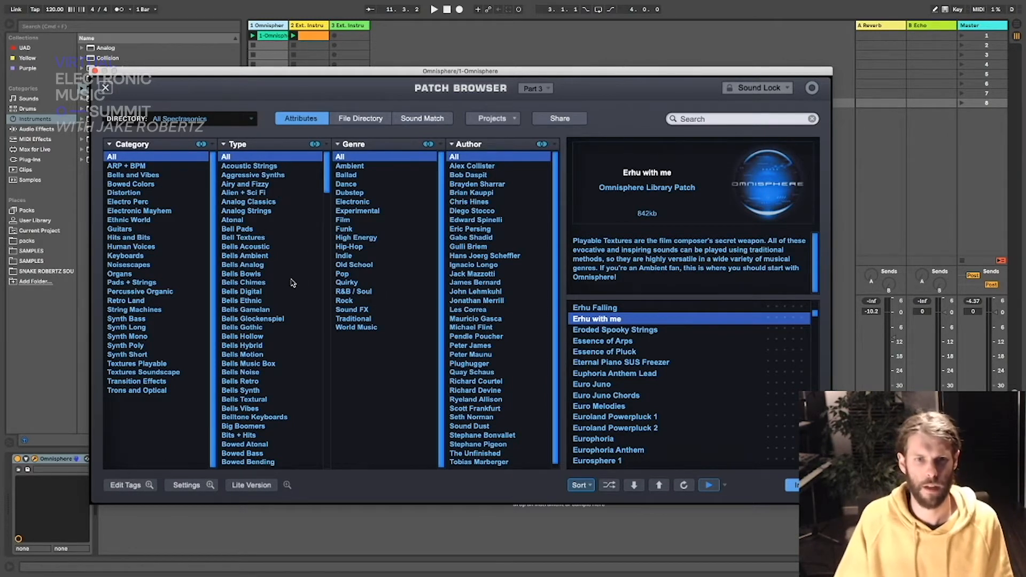
Step: Filter the patches by the Mysterious type and load Dawn Attack into part 3
{"action": "scroll", "coordinate": [294, 282], "scroll_direction": "down", "scroll_amount": 5}
{"action": "scroll", "coordinate": [293, 283], "scroll_direction": "down", "scroll_amount": 2}
{"action": "scroll", "coordinate": [294, 291], "scroll_direction": "down", "scroll_amount": 4}
{"action": "scroll", "coordinate": [293, 299], "scroll_direction": "up", "scroll_amount": 10}
{"action": "scroll", "coordinate": [293, 301], "scroll_direction": "up", "scroll_amount": 2}
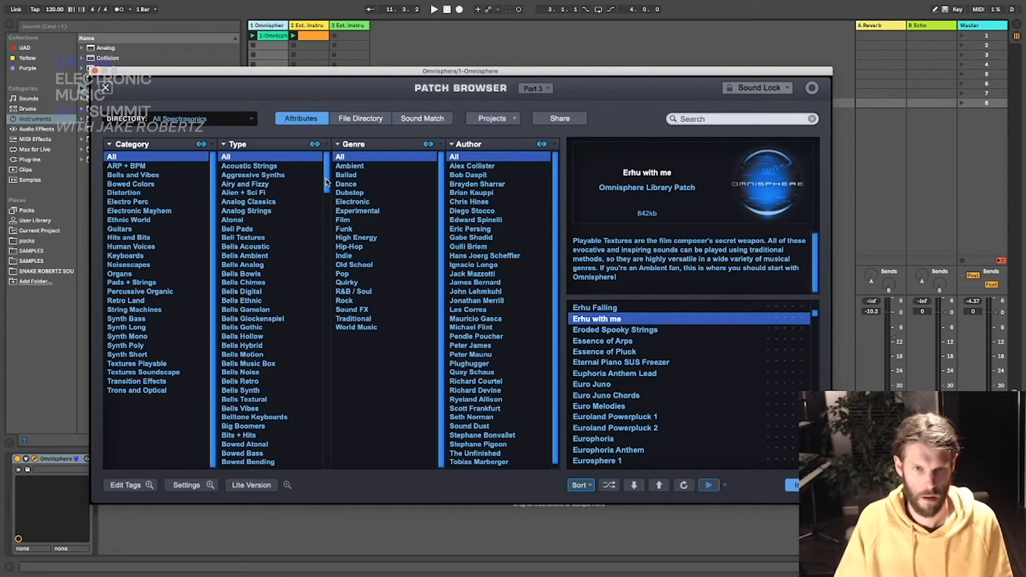
{"action": "left_click_drag", "start_coordinate": [330, 178], "coordinate": [332, 393]}
{"action": "left_click", "coordinate": [240, 238]}
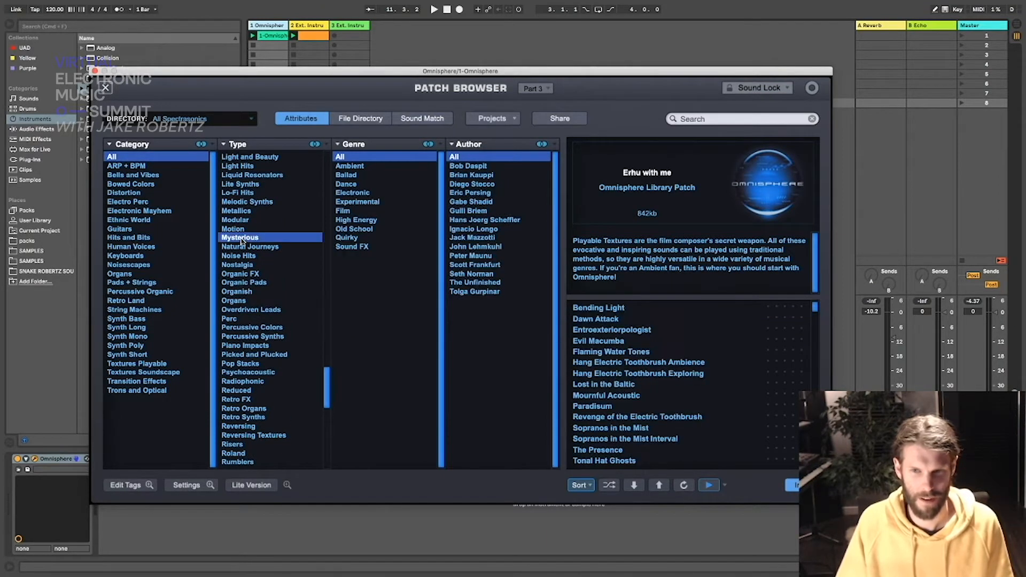
{"action": "left_click", "coordinate": [608, 319]}
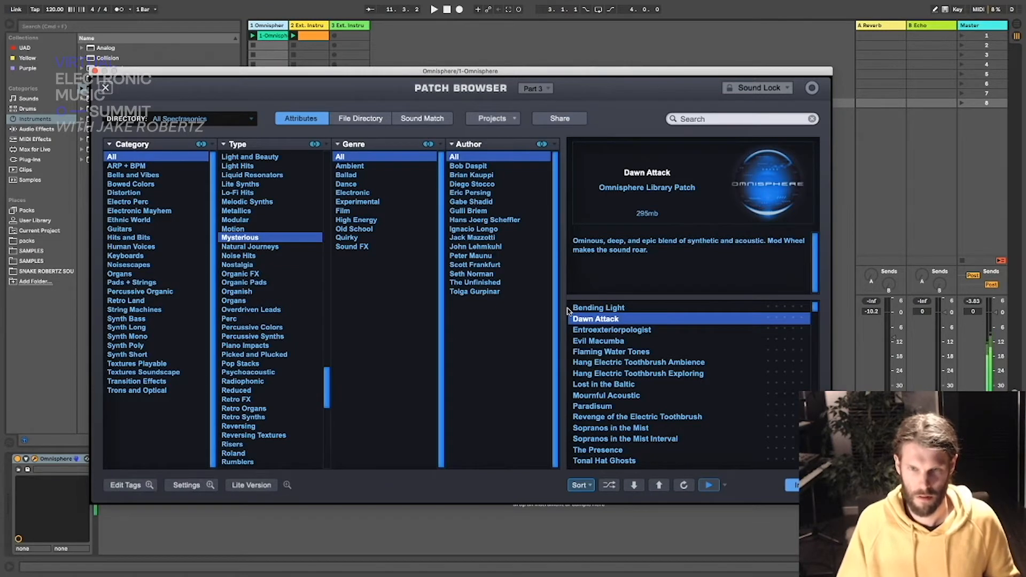
Step: Run Sound Match on Dawn Attack and look through the list of similar patches
{"action": "left_click", "coordinate": [412, 119]}
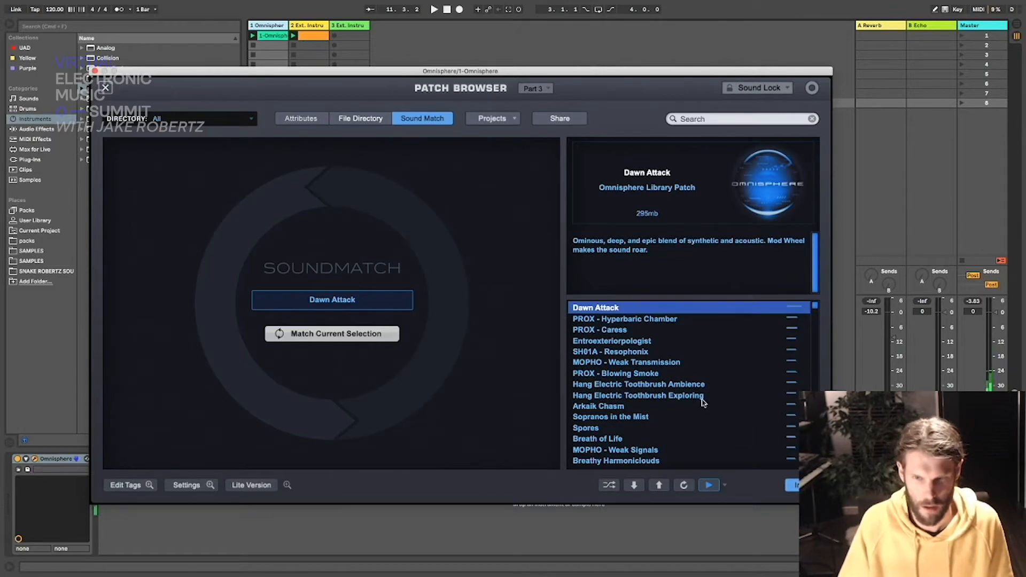
{"action": "scroll", "coordinate": [680, 374], "scroll_direction": "down", "scroll_amount": 5}
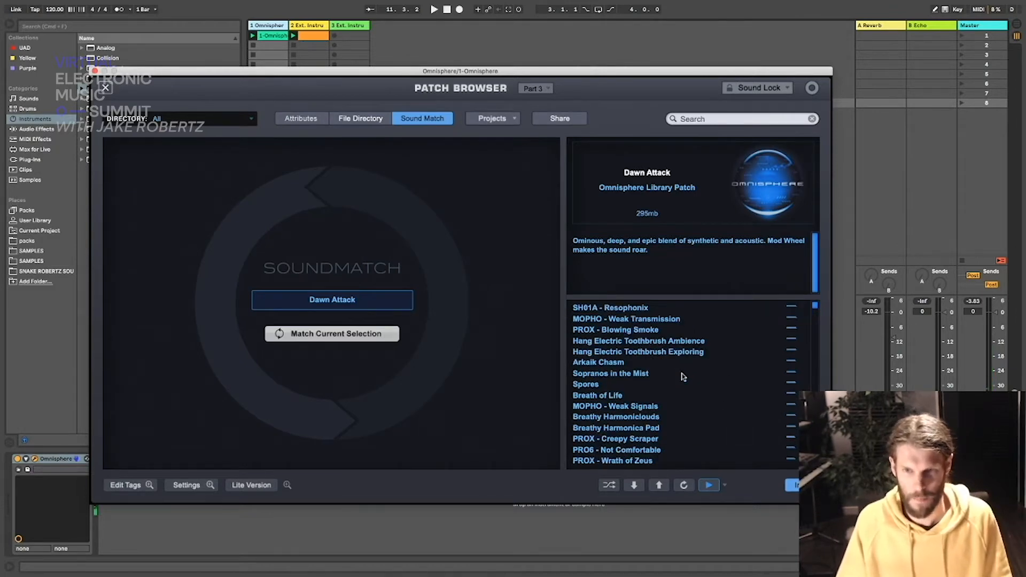
{"action": "scroll", "coordinate": [713, 399], "scroll_direction": "down", "scroll_amount": 2}
{"action": "scroll", "coordinate": [714, 400], "scroll_direction": "down", "scroll_amount": 1}
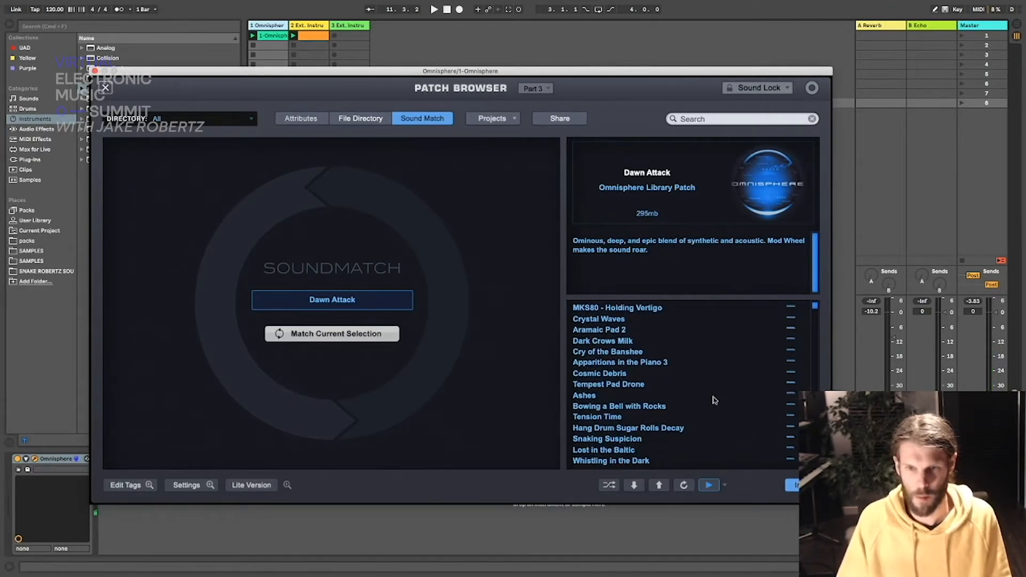
{"action": "scroll", "coordinate": [714, 400], "scroll_direction": "down", "scroll_amount": 5}
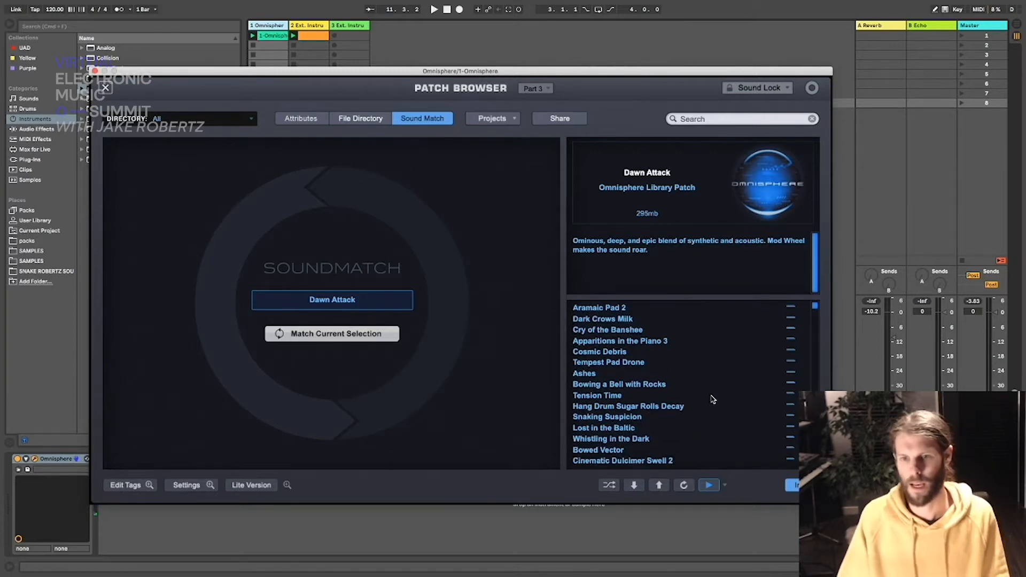
{"action": "scroll", "coordinate": [713, 400], "scroll_direction": "down", "scroll_amount": 5}
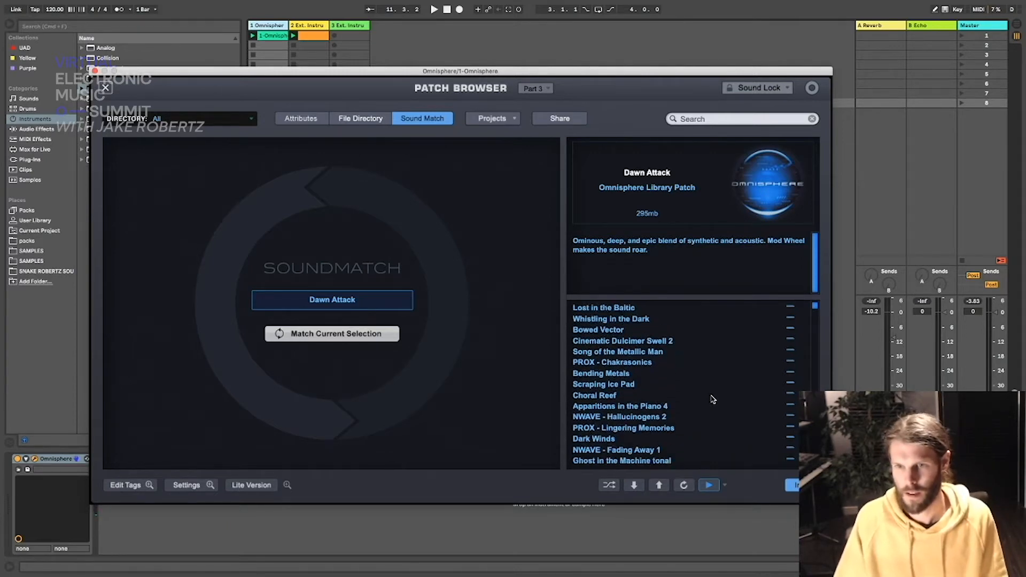
{"action": "scroll", "coordinate": [713, 399], "scroll_direction": "up", "scroll_amount": 1}
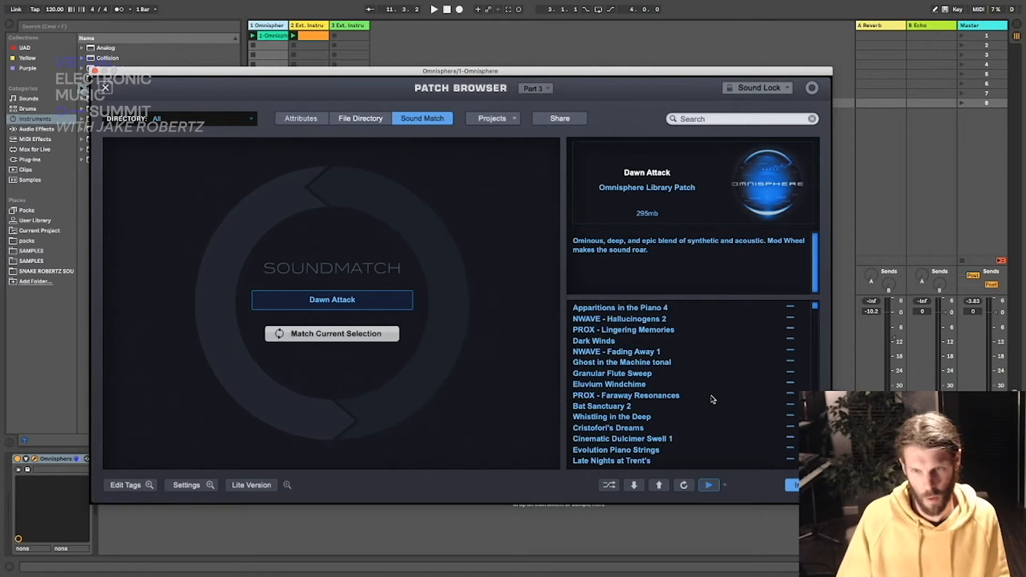
{"action": "scroll", "coordinate": [709, 399], "scroll_direction": "down", "scroll_amount": 10}
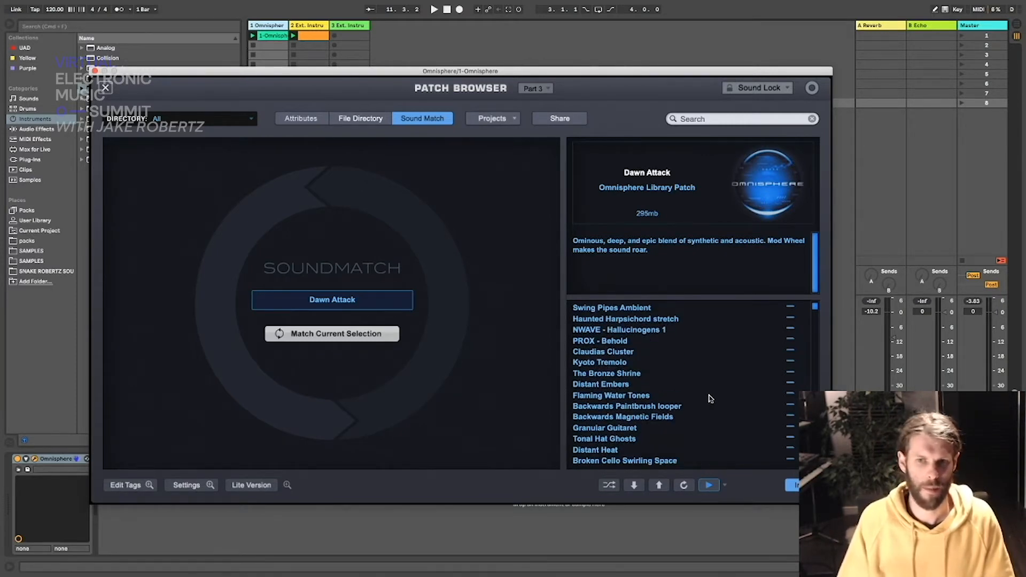
{"action": "scroll", "coordinate": [710, 398], "scroll_direction": "down", "scroll_amount": 1}
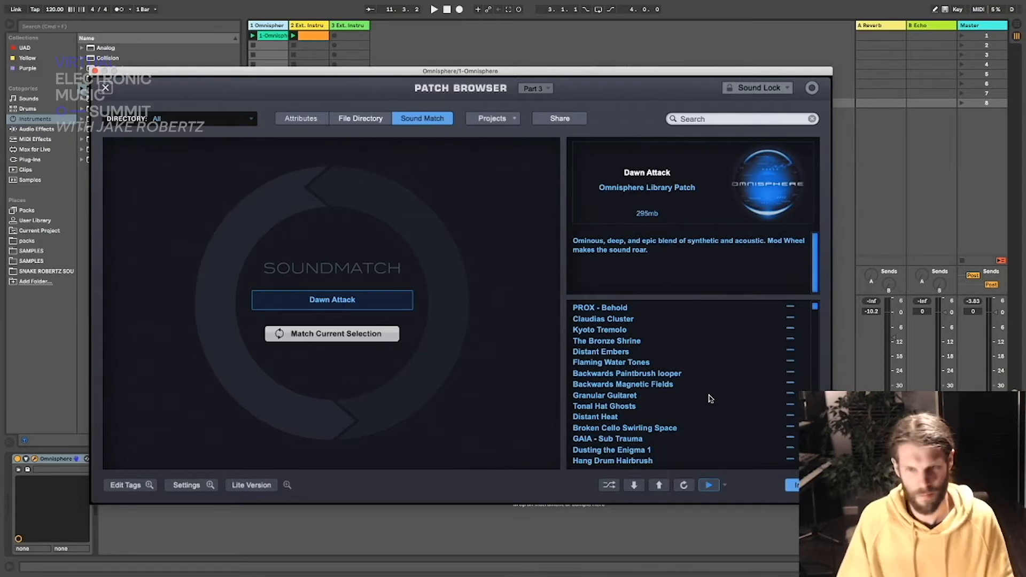
{"action": "scroll", "coordinate": [710, 399], "scroll_direction": "down", "scroll_amount": 6}
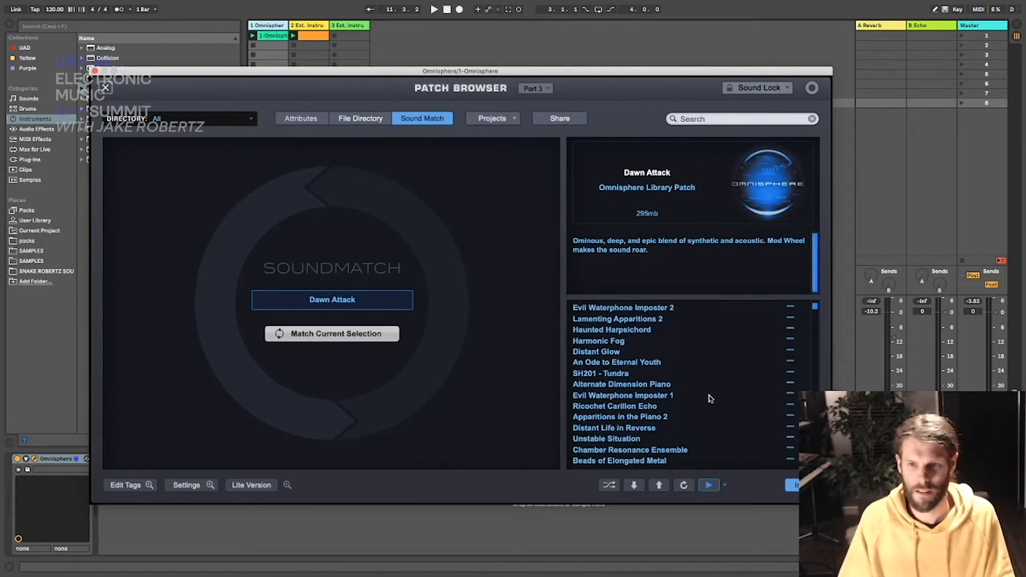
Step: Audition SH201 - Tundra, Harmonic Fog, GAIA - Sub Trauma and NSTAGE - Deep Dronez from Dawn Attack's Sound Match list
{"action": "left_click", "coordinate": [622, 398]}
{"action": "left_click", "coordinate": [600, 373]}
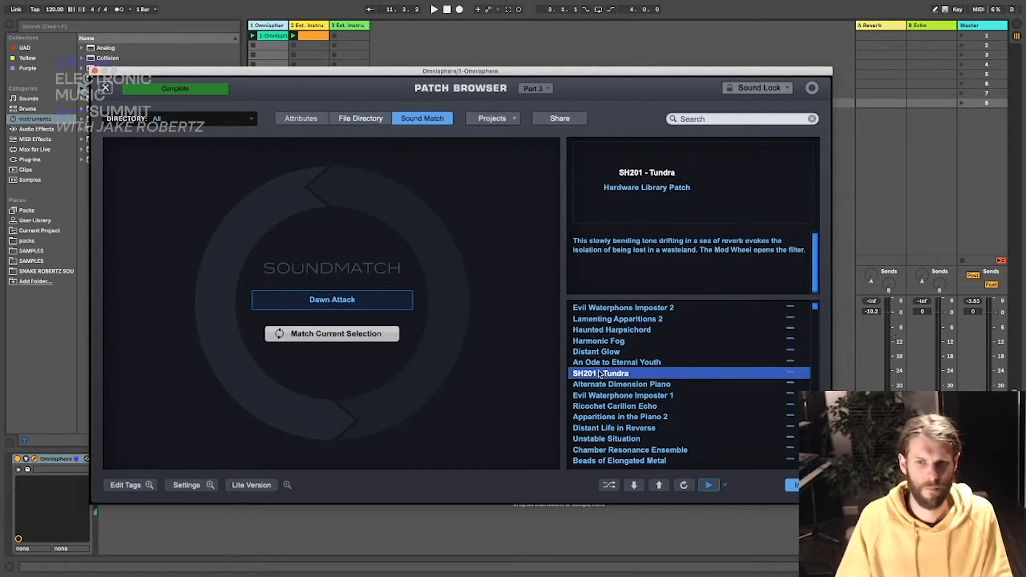
{"action": "left_click", "coordinate": [601, 345]}
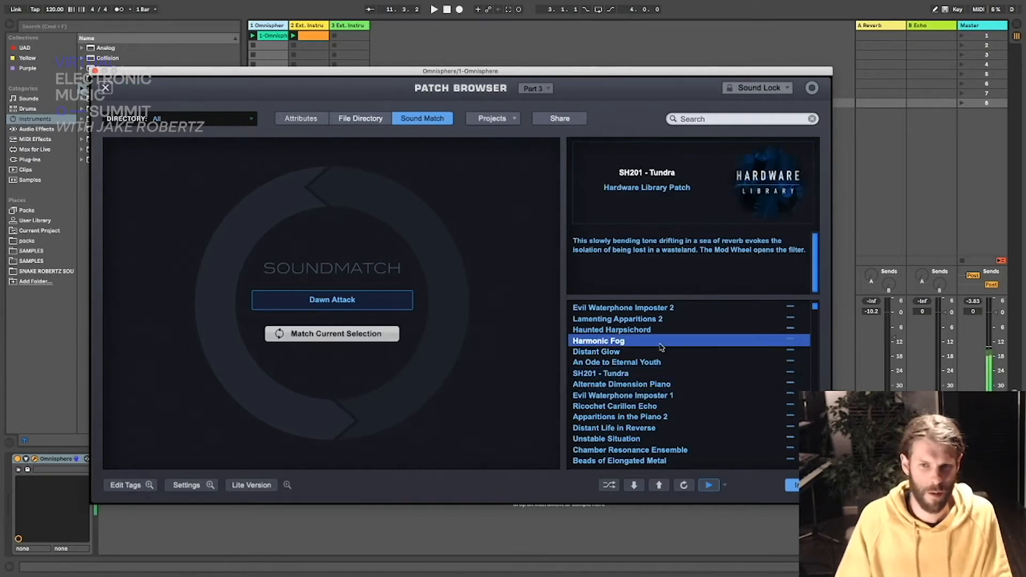
{"action": "scroll", "coordinate": [688, 420], "scroll_direction": "up", "scroll_amount": 3}
{"action": "left_click", "coordinate": [601, 341]}
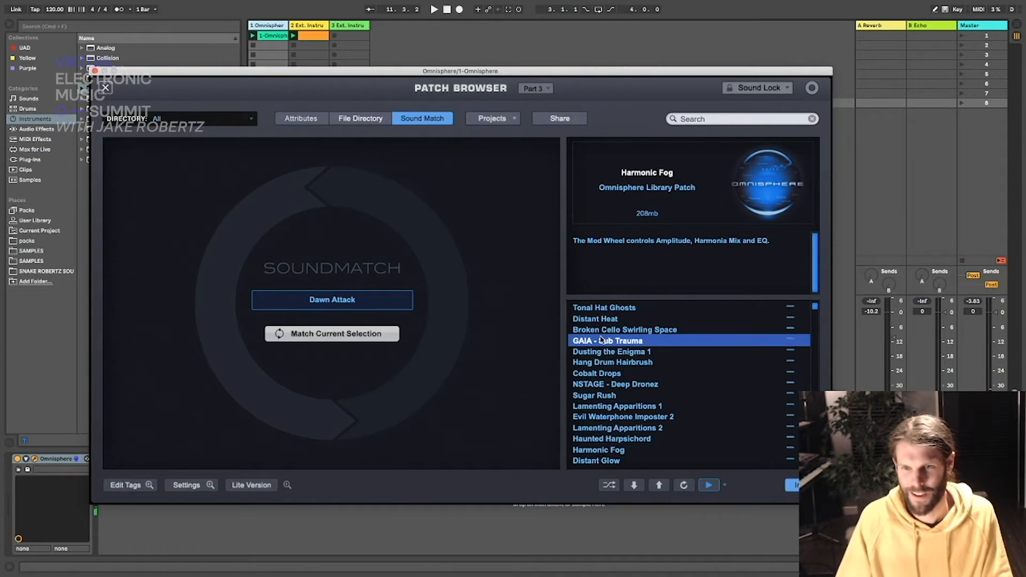
{"action": "scroll", "coordinate": [685, 373], "scroll_direction": "up", "scroll_amount": 1}
{"action": "left_click", "coordinate": [630, 397]}
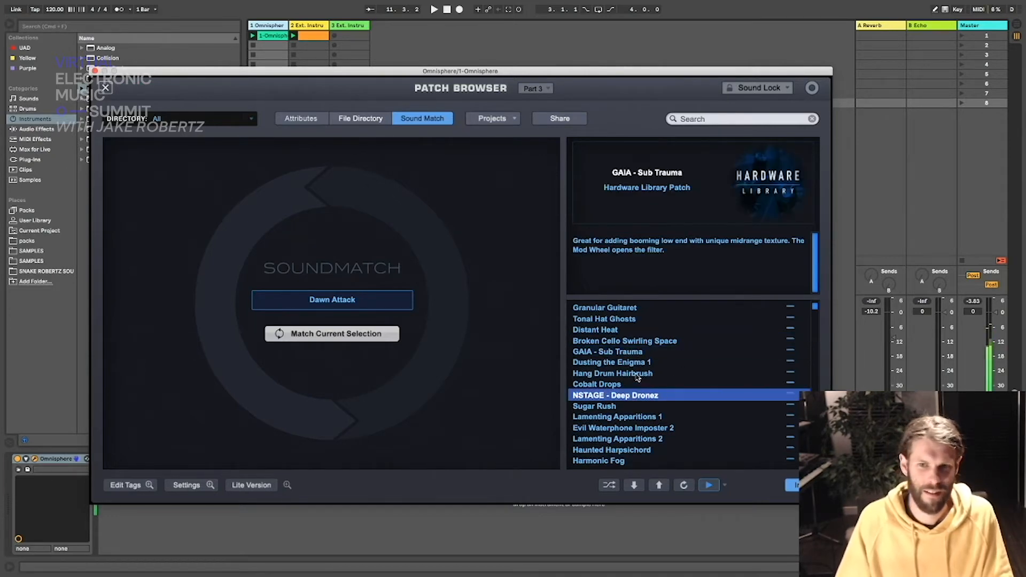
{"action": "scroll", "coordinate": [633, 354], "scroll_direction": "up", "scroll_amount": 4}
{"action": "scroll", "coordinate": [644, 348], "scroll_direction": "up", "scroll_amount": 9}
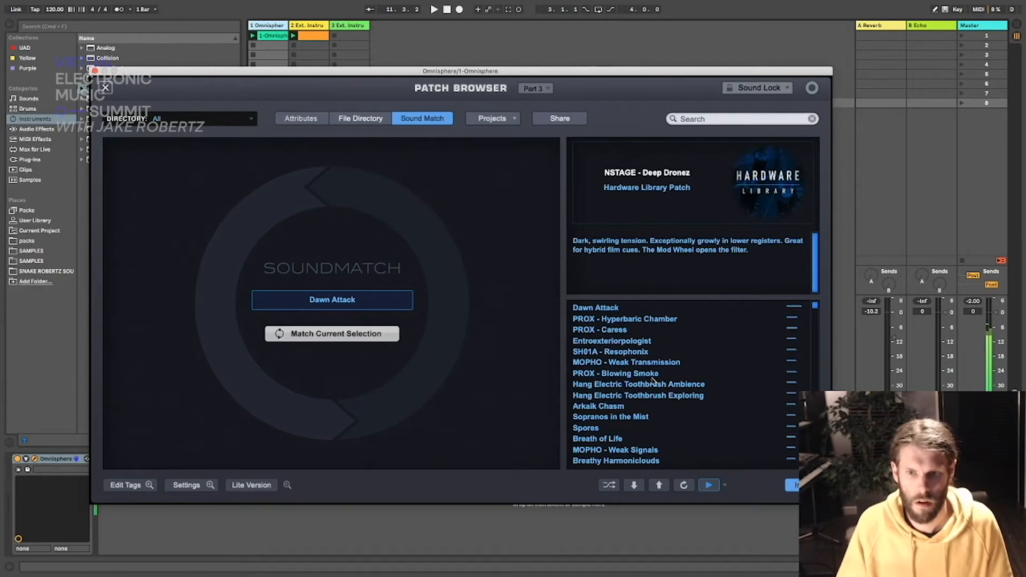
Step: Search the patches for erhu, load Erhu with me into part 3, clear the search and close the full-size browser
{"action": "scroll", "coordinate": [654, 382], "scroll_direction": "down", "scroll_amount": 5}
{"action": "left_click_drag", "start_coordinate": [815, 308], "coordinate": [814, 441]}
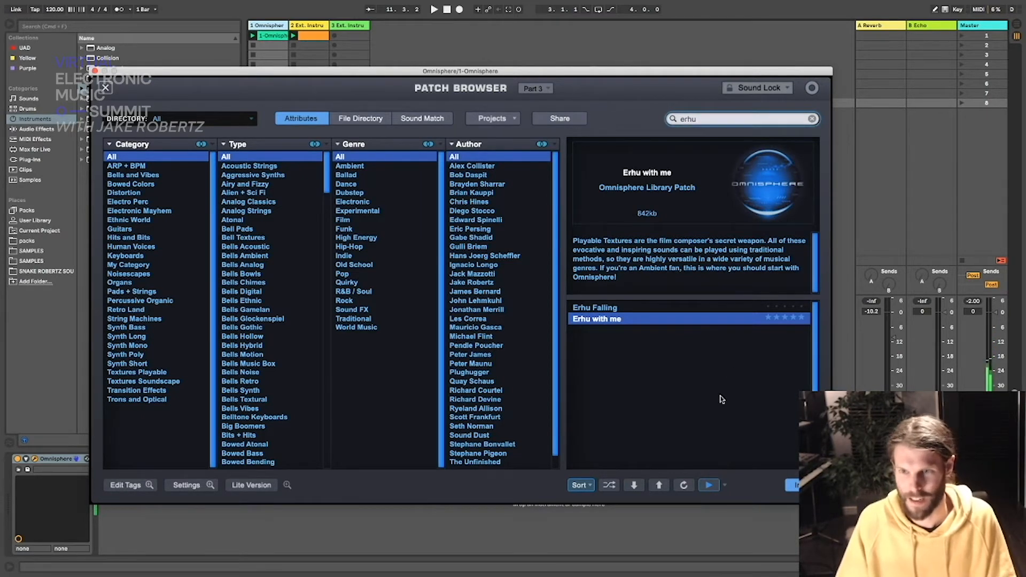
{"action": "left_click", "coordinate": [811, 118]}
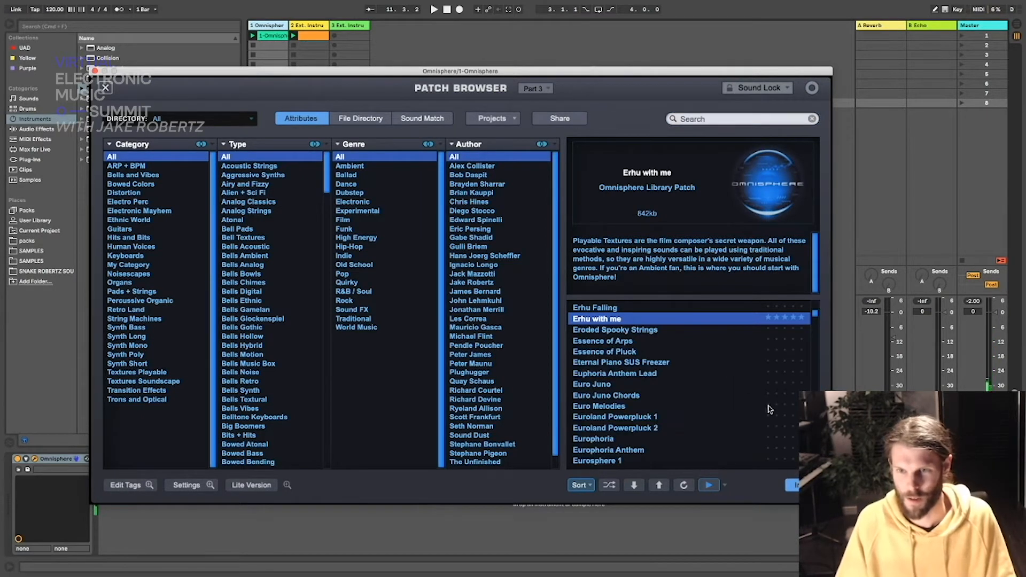
{"action": "left_click", "coordinate": [105, 87]}
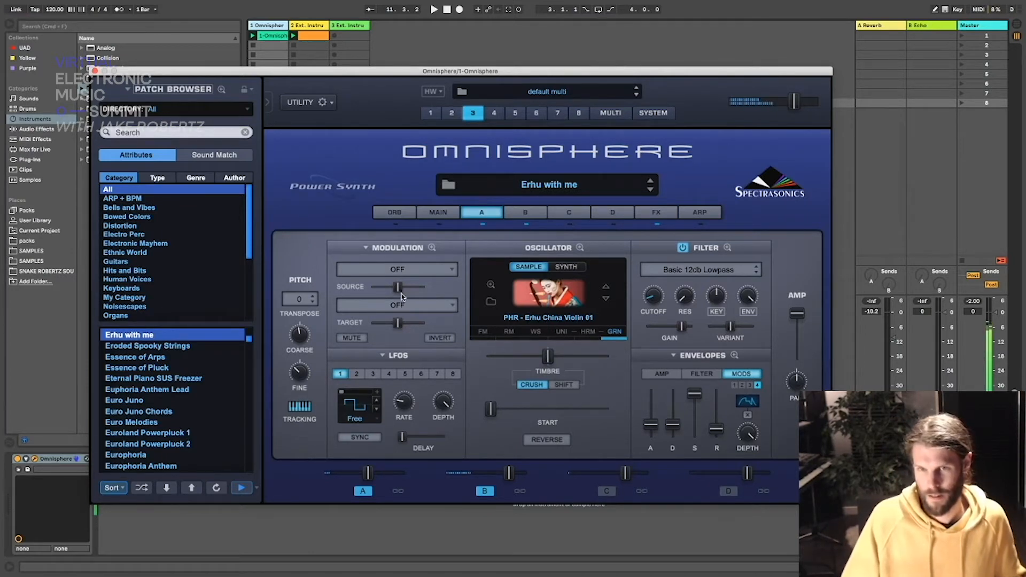
Step: Toggle layers A and B of Erhu with me off and on to hear the violin sample and SawSquare Fat separately
{"action": "left_click", "coordinate": [525, 215]}
{"action": "left_click", "coordinate": [484, 214]}
{"action": "left_click", "coordinate": [526, 224]}
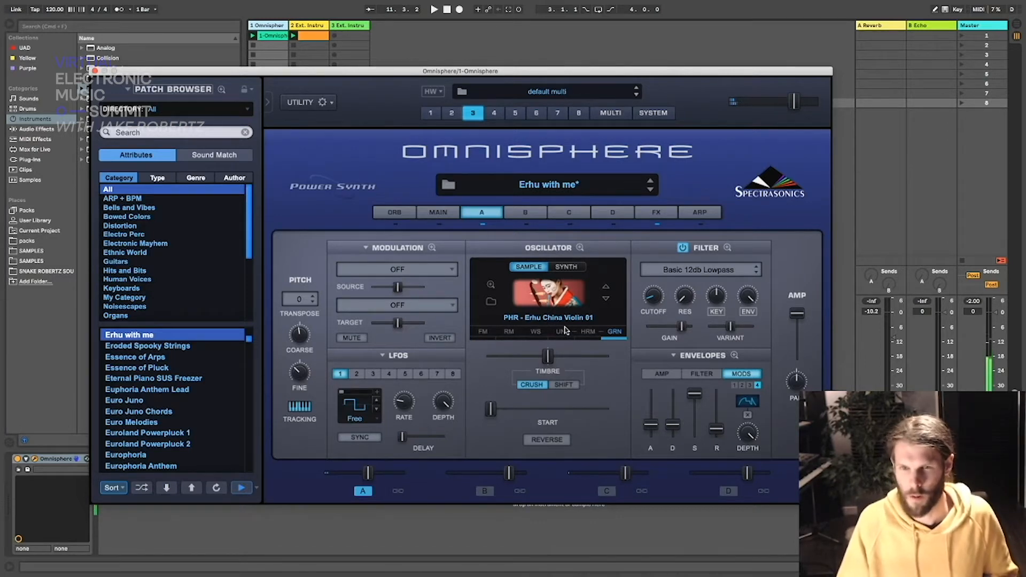
{"action": "left_click", "coordinate": [532, 215]}
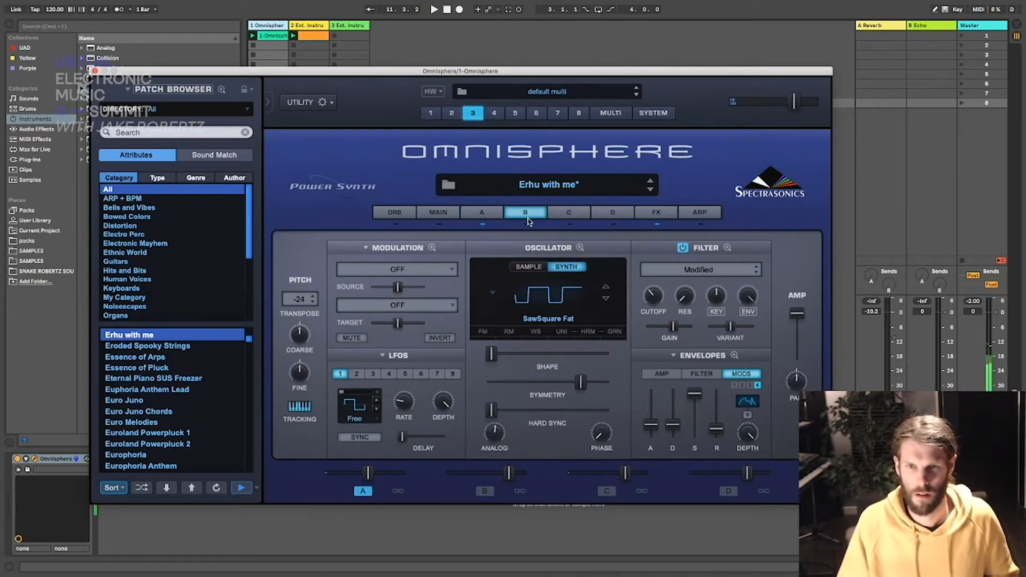
{"action": "left_click", "coordinate": [481, 224]}
{"action": "left_click", "coordinate": [524, 224]}
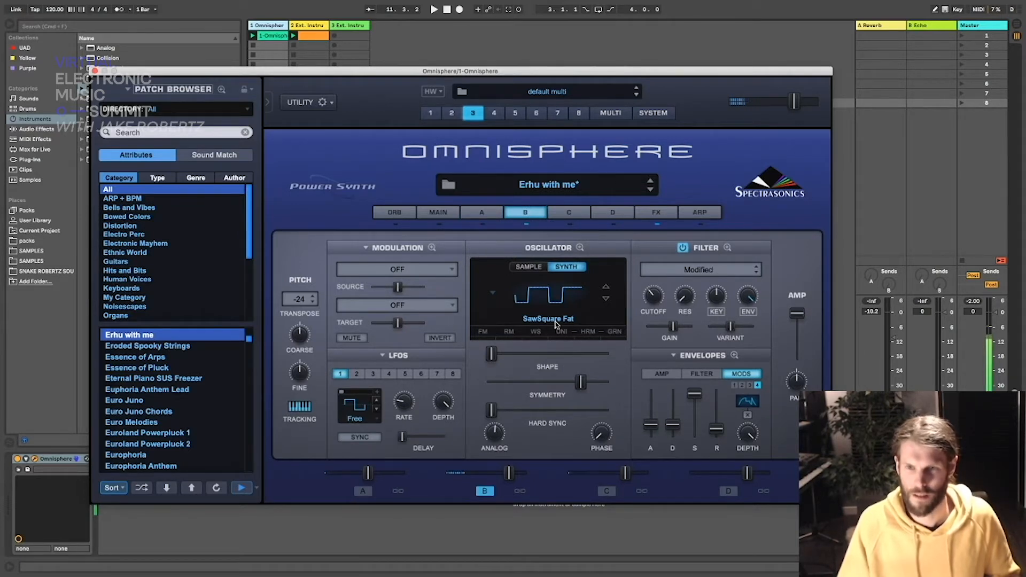
{"action": "left_click", "coordinate": [482, 225]}
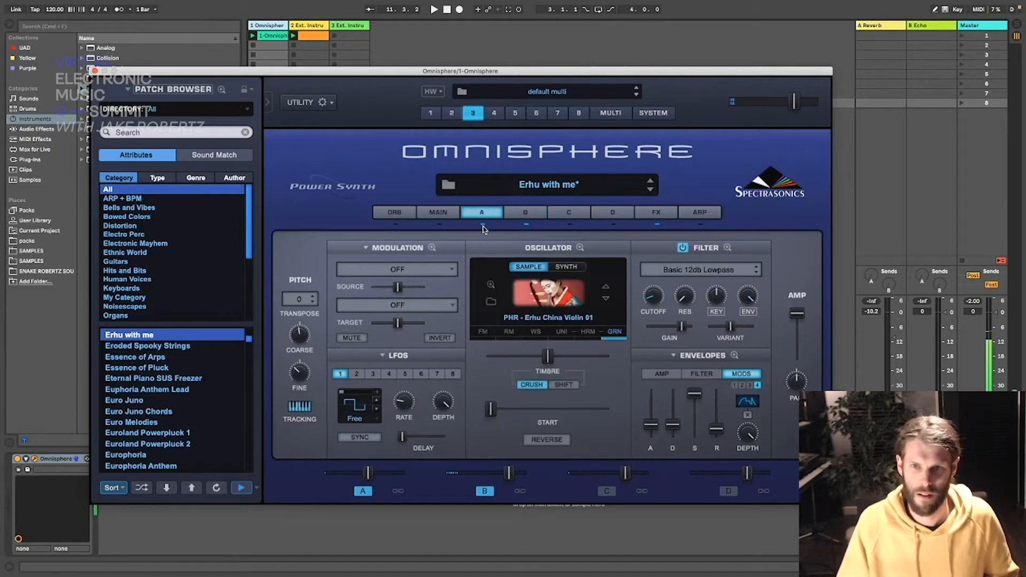
Step: Close the Omnisphere window, turn on the metronome and record a MIDI clip in the third track's first slot
{"action": "left_click", "coordinate": [95, 71]}
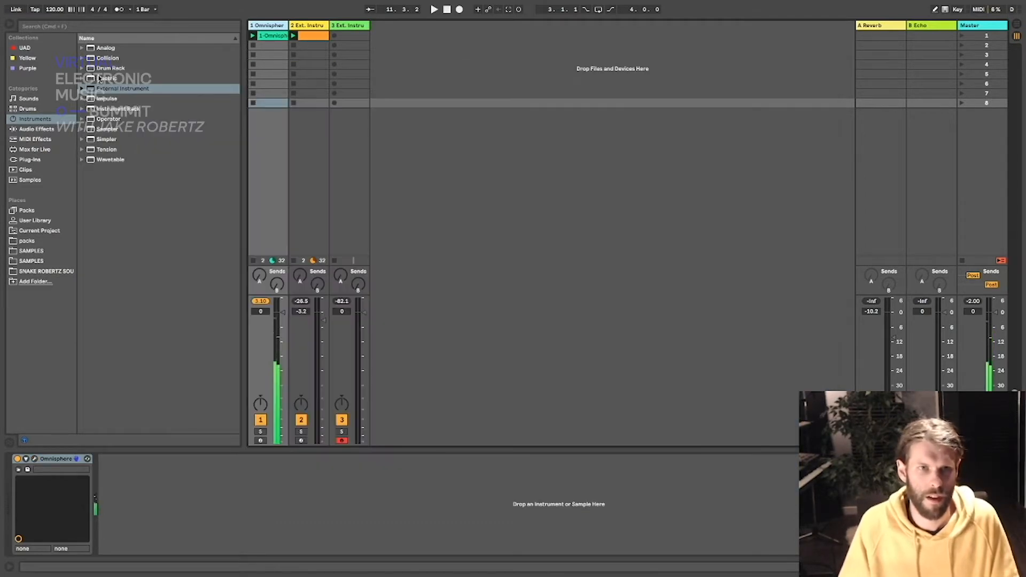
{"action": "left_click", "coordinate": [118, 9]}
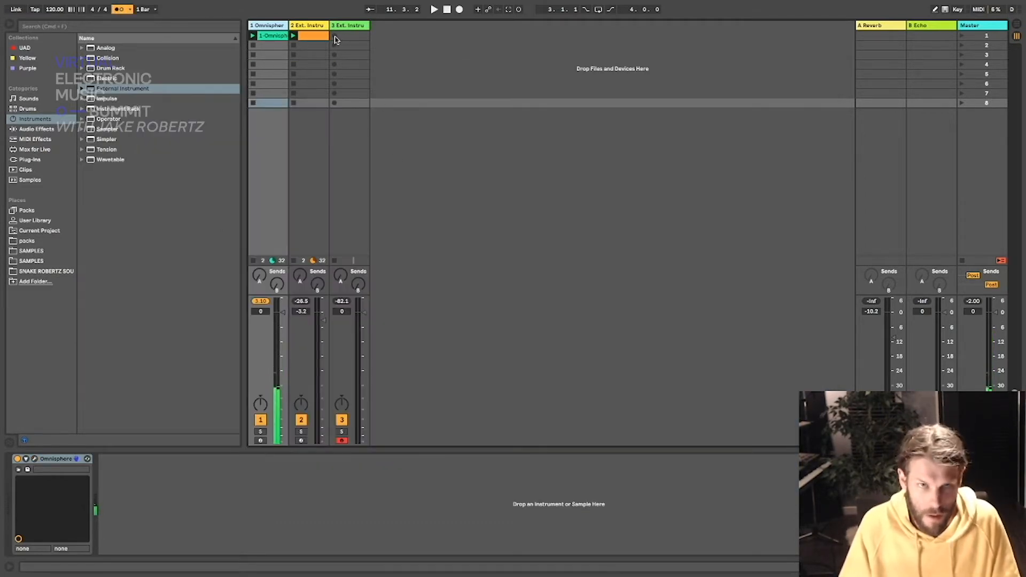
{"action": "left_click", "coordinate": [334, 38]}
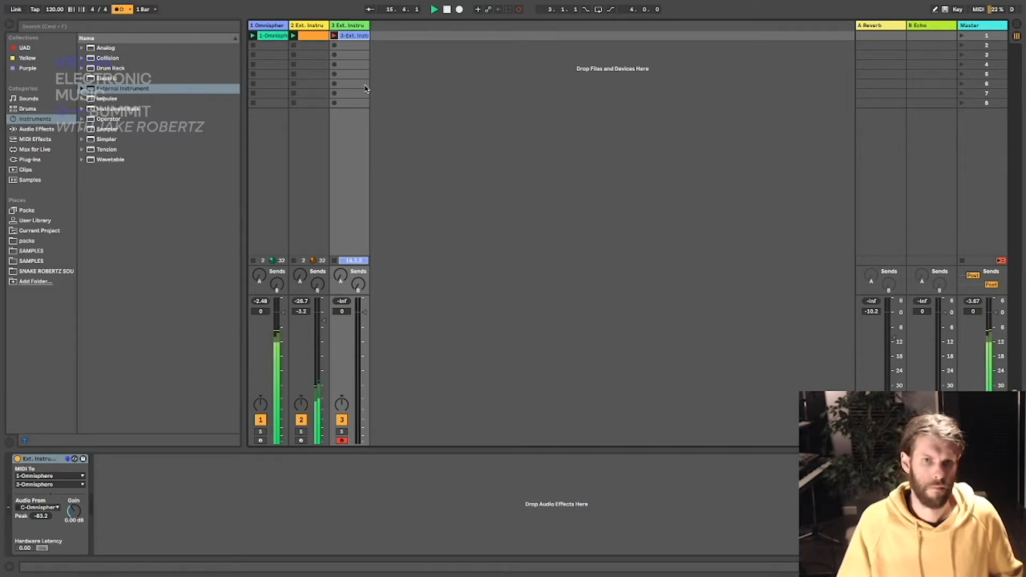
{"action": "key", "text": "space"}
Step: Set part 3's output to OUT C in Omnisphere's multi mixer and close the plug-in window
{"action": "left_click", "coordinate": [266, 25]}
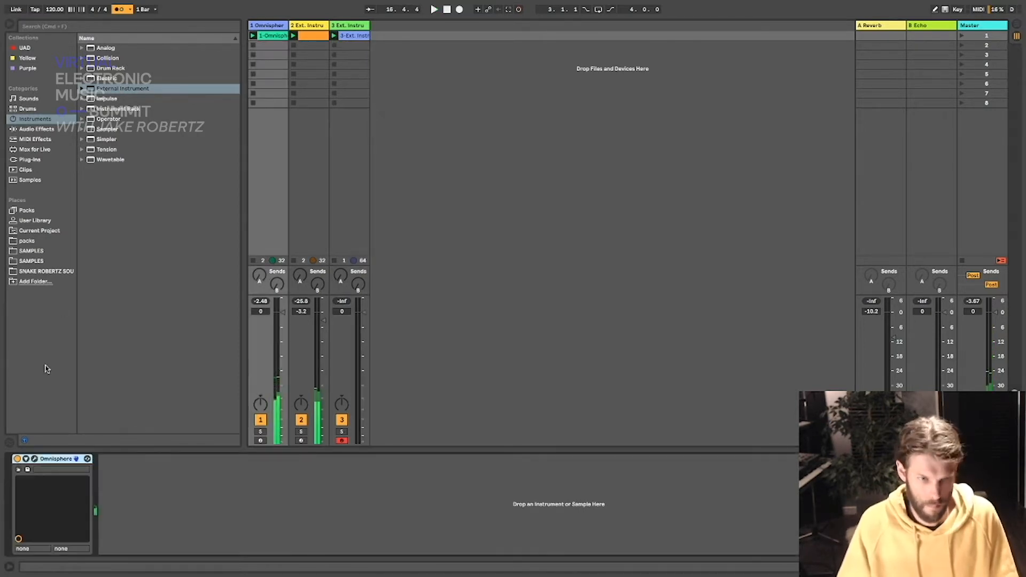
{"action": "left_click", "coordinate": [34, 458]}
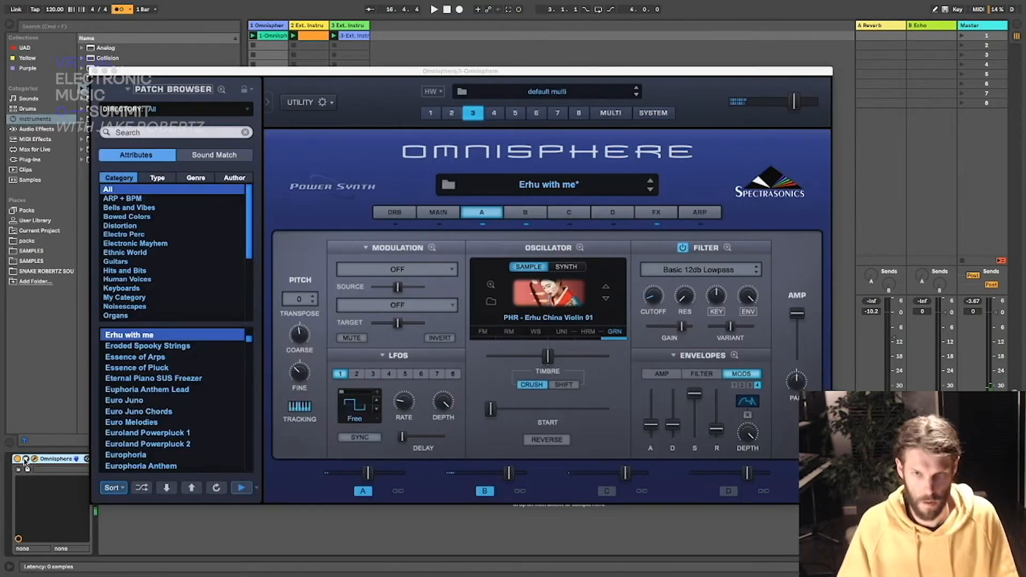
{"action": "left_click", "coordinate": [630, 113]}
{"action": "left_click", "coordinate": [314, 293]}
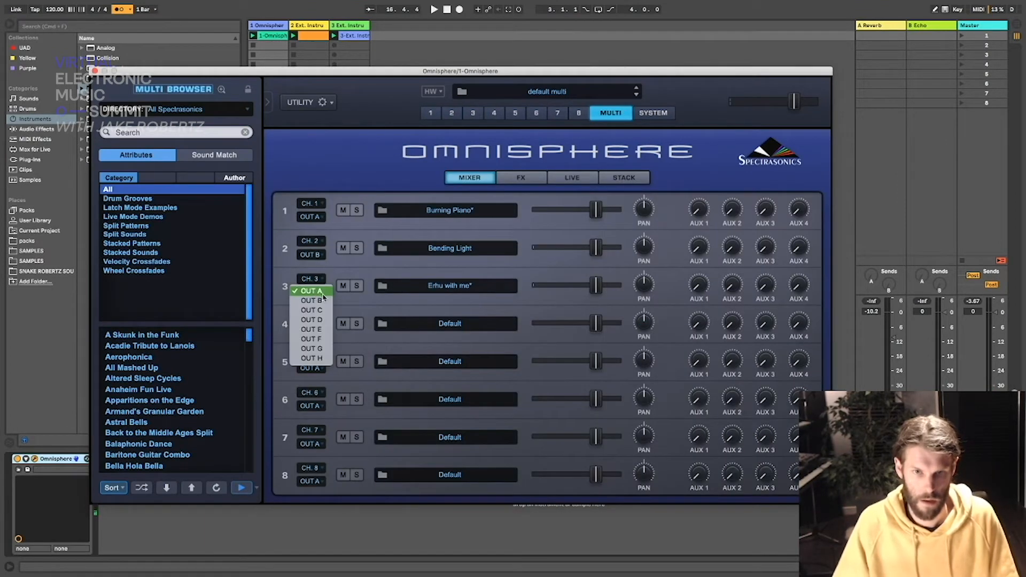
{"action": "left_click", "coordinate": [312, 310]}
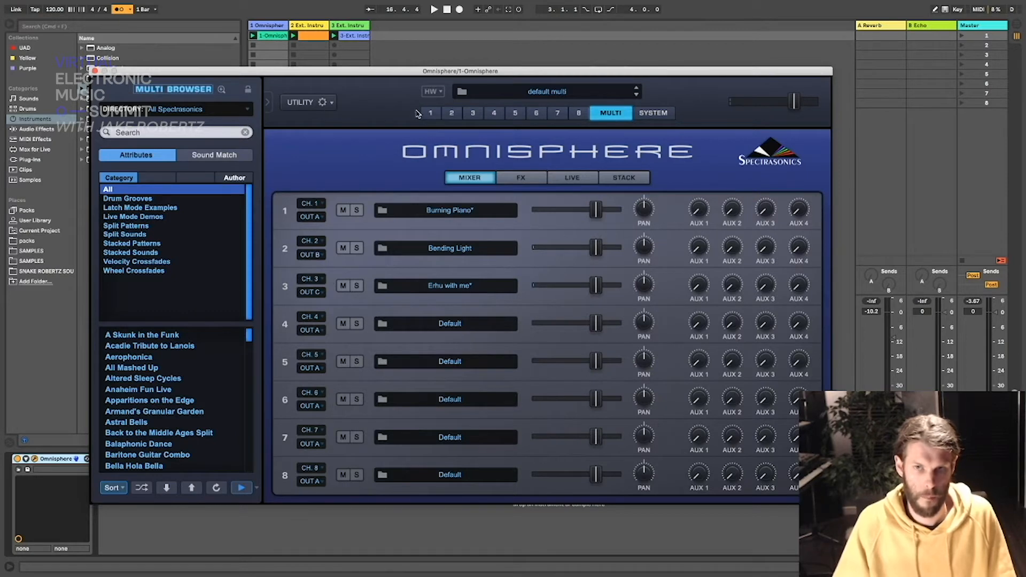
{"action": "left_click", "coordinate": [94, 70]}
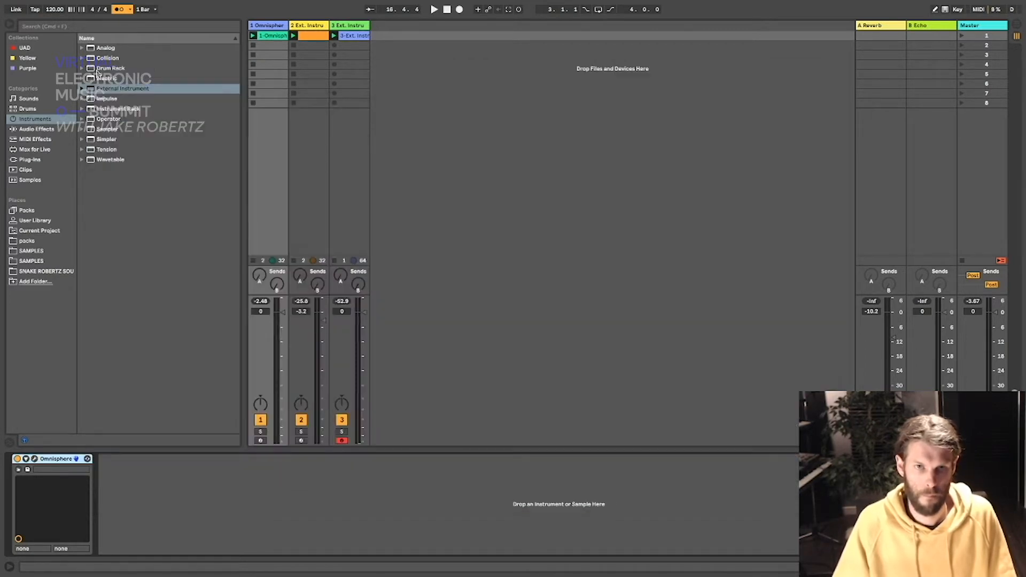
Step: Turn off the metronome and lower the third track's volume to -9.0 dB while playing back the clips
{"action": "left_click", "coordinate": [118, 9]}
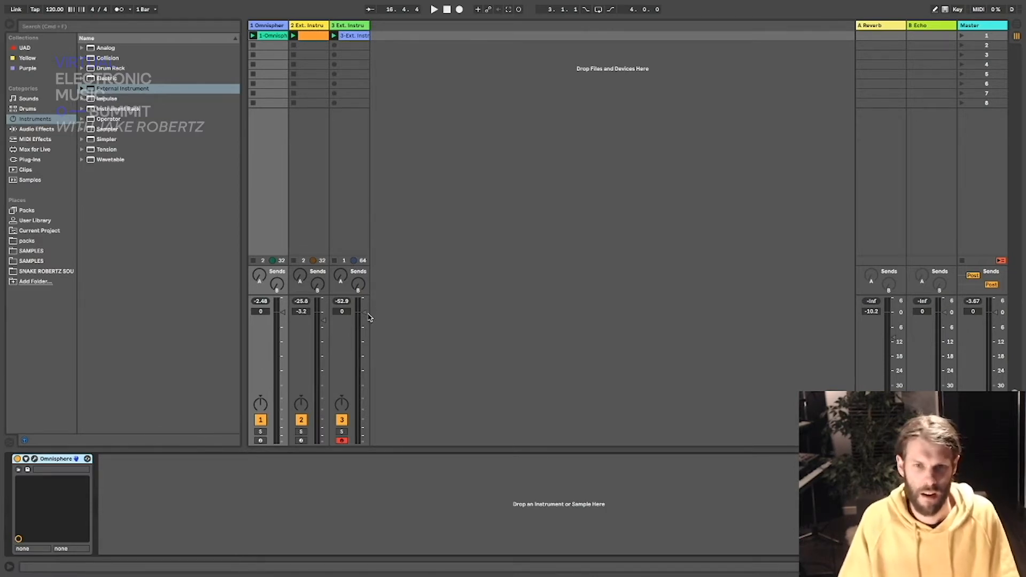
{"action": "left_click_drag", "start_coordinate": [359, 315], "coordinate": [360, 317]}
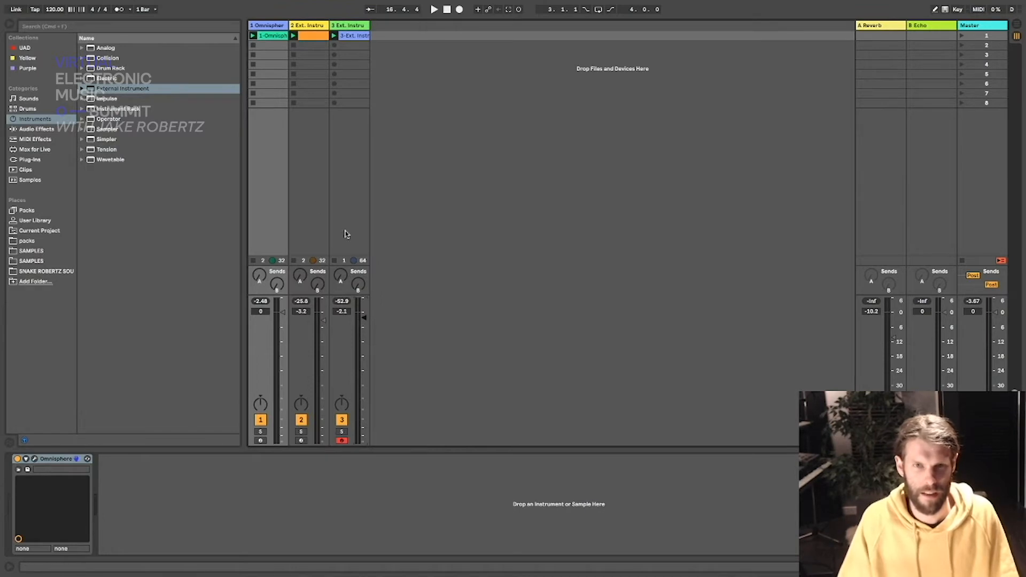
{"action": "left_click_drag", "start_coordinate": [360, 318], "coordinate": [359, 333]}
{"action": "key", "text": "space"}
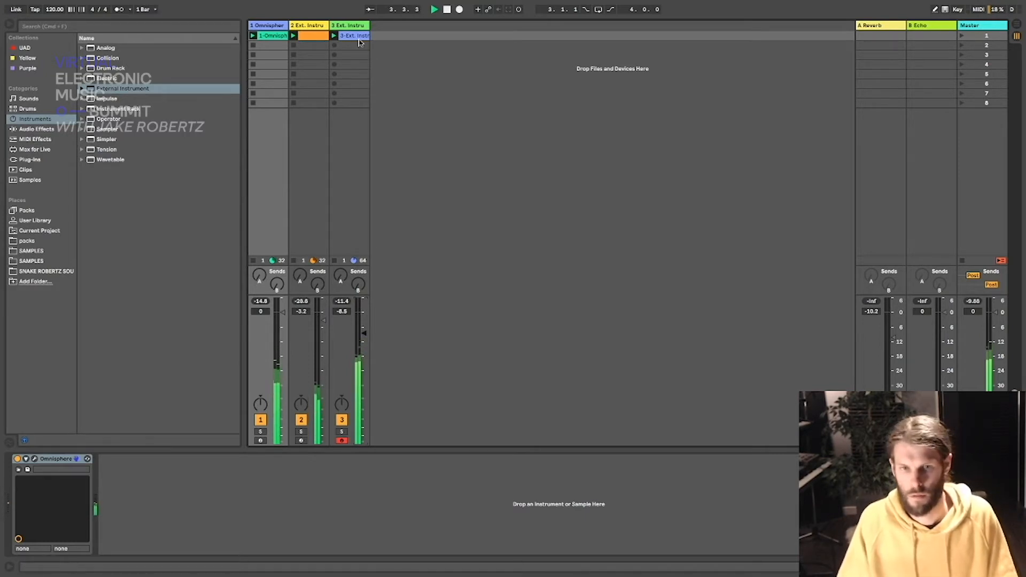
{"action": "left_click_drag", "start_coordinate": [362, 332], "coordinate": [362, 334]}
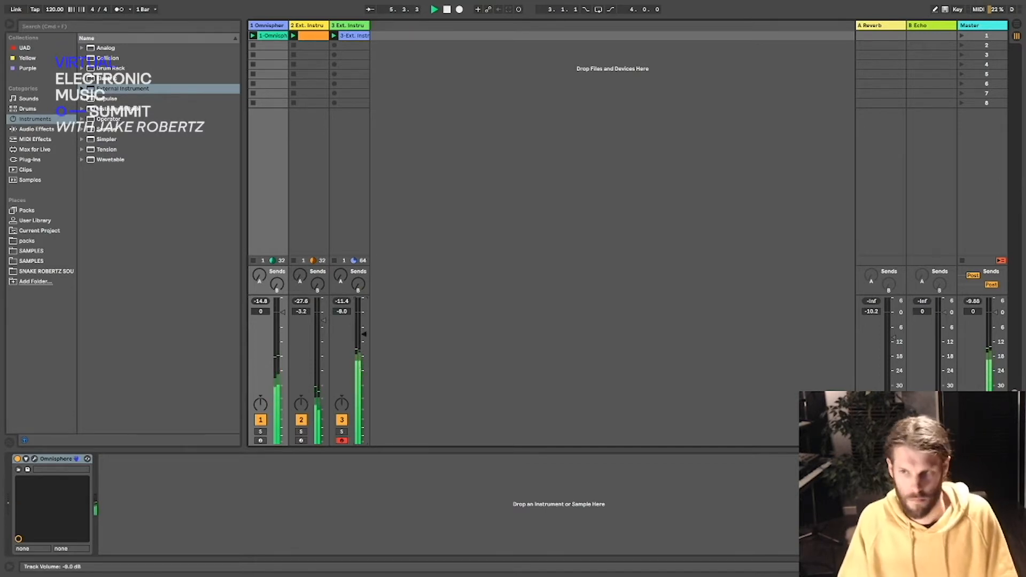
Step: Insert a fourth MIDI track and put the third track's External Instrument device on it
{"action": "right_click", "coordinate": [418, 134]}
{"action": "left_click", "coordinate": [432, 145]}
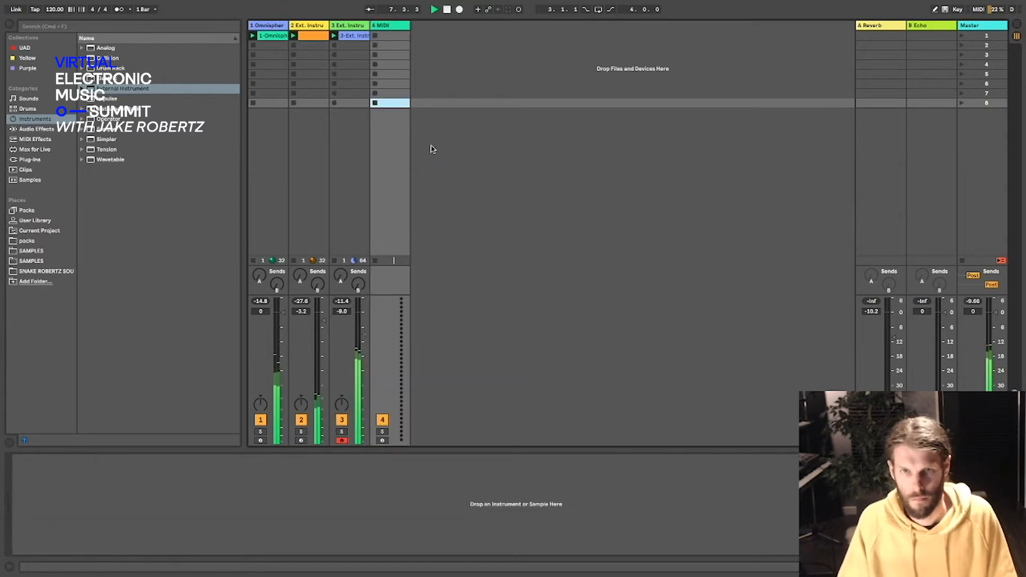
{"action": "left_click", "coordinate": [392, 26]}
{"action": "double_click", "coordinate": [350, 26]}
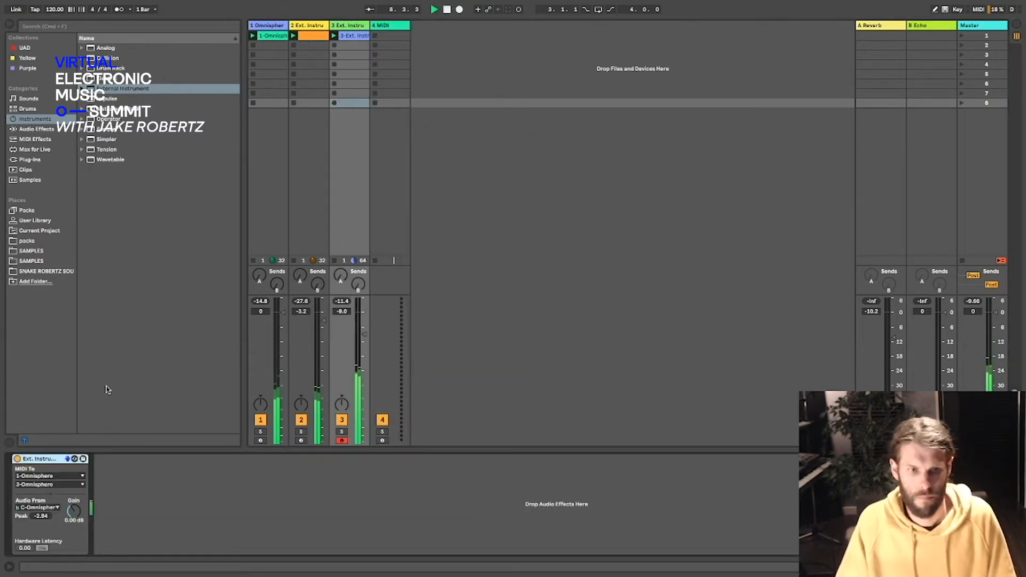
{"action": "left_click_drag", "start_coordinate": [37, 459], "coordinate": [383, 232]}
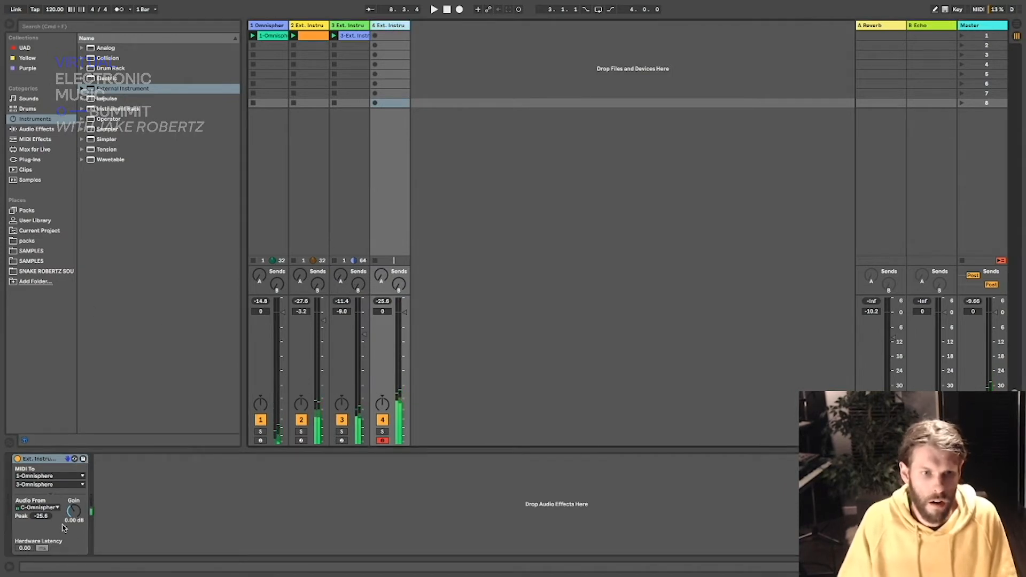
Step: Set the fourth track's External Instrument to take audio from Omnisphere's output D and send MIDI to 4-Omnisphere
{"action": "left_click", "coordinate": [40, 507]}
{"action": "left_click", "coordinate": [37, 534]}
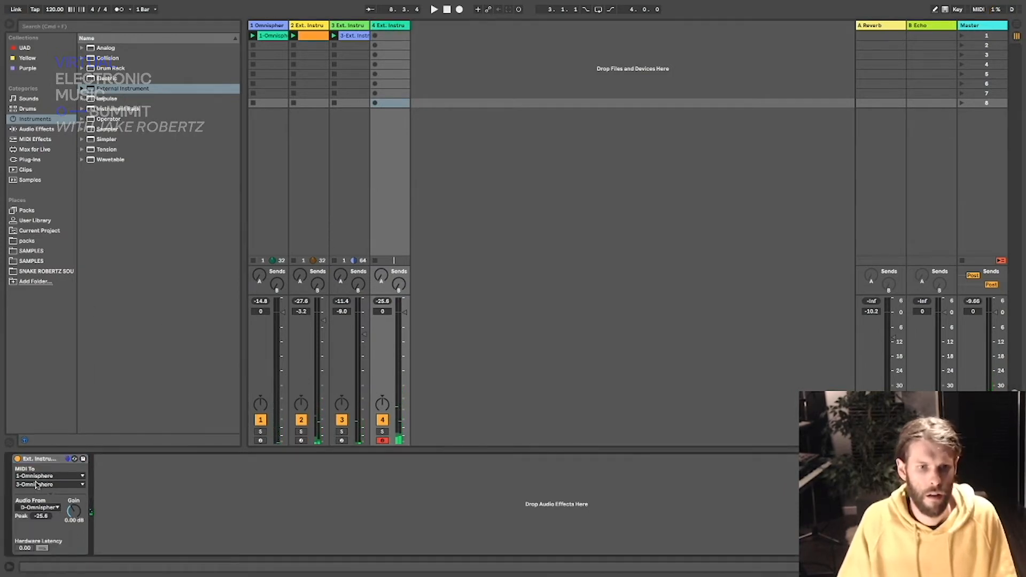
{"action": "left_click", "coordinate": [37, 484]}
{"action": "left_click", "coordinate": [35, 380]}
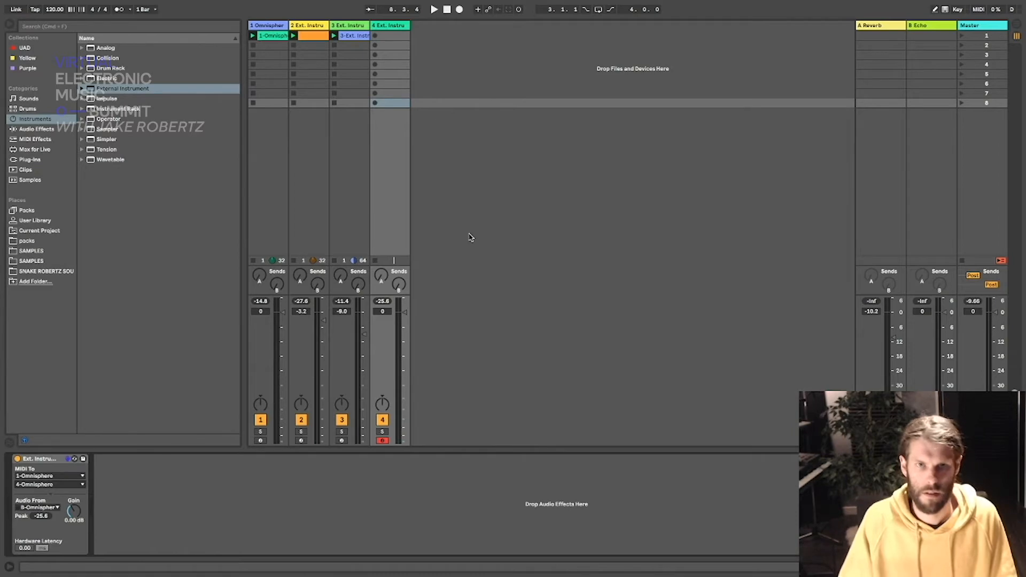
Step: Open Omnisphere from the first track, switch to part 4, hide the patch browser and move the window clear of Live's browser
{"action": "left_click", "coordinate": [271, 27]}
{"action": "left_click", "coordinate": [35, 458]}
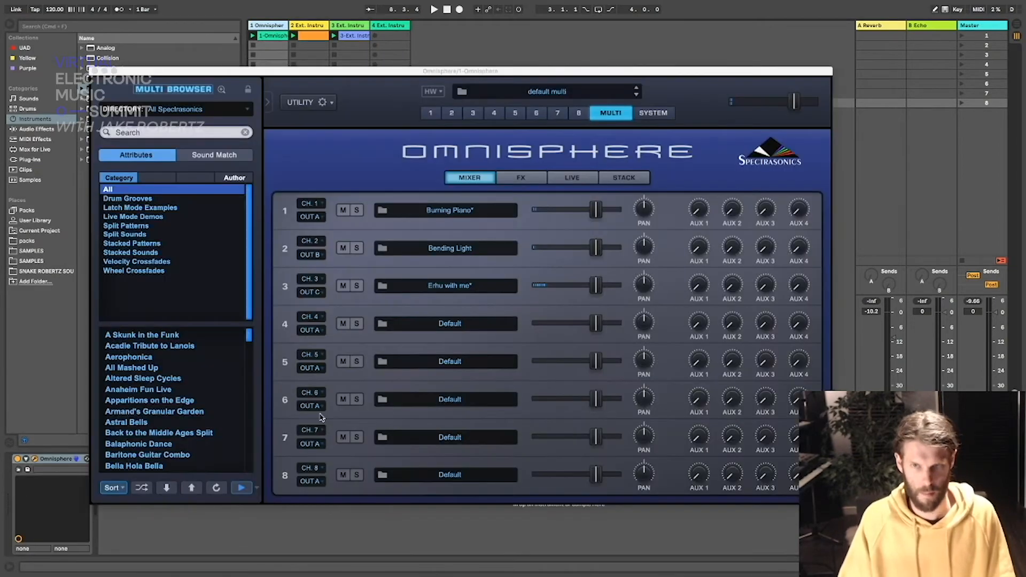
{"action": "left_click", "coordinate": [493, 113]}
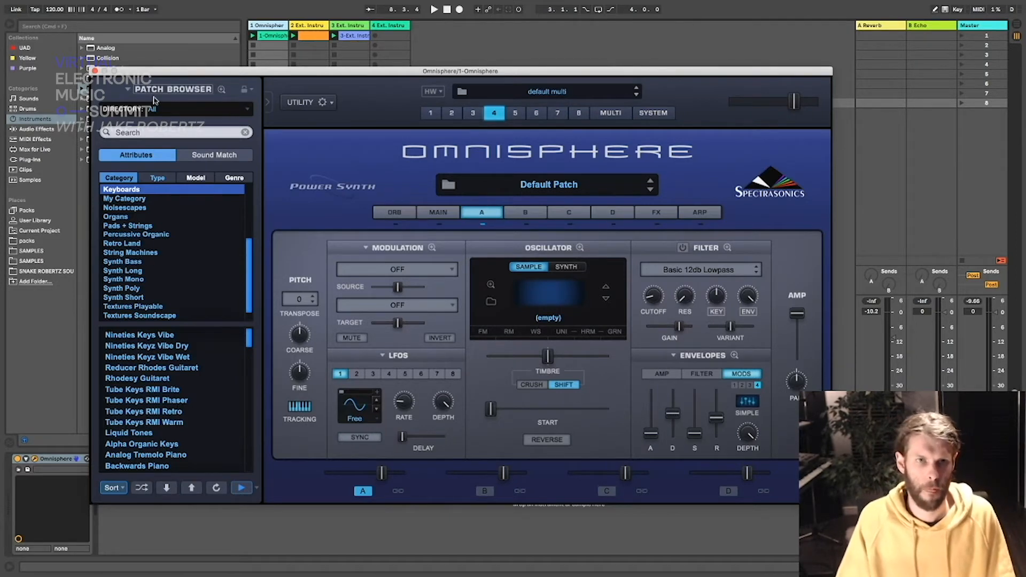
{"action": "left_click", "coordinate": [268, 103]}
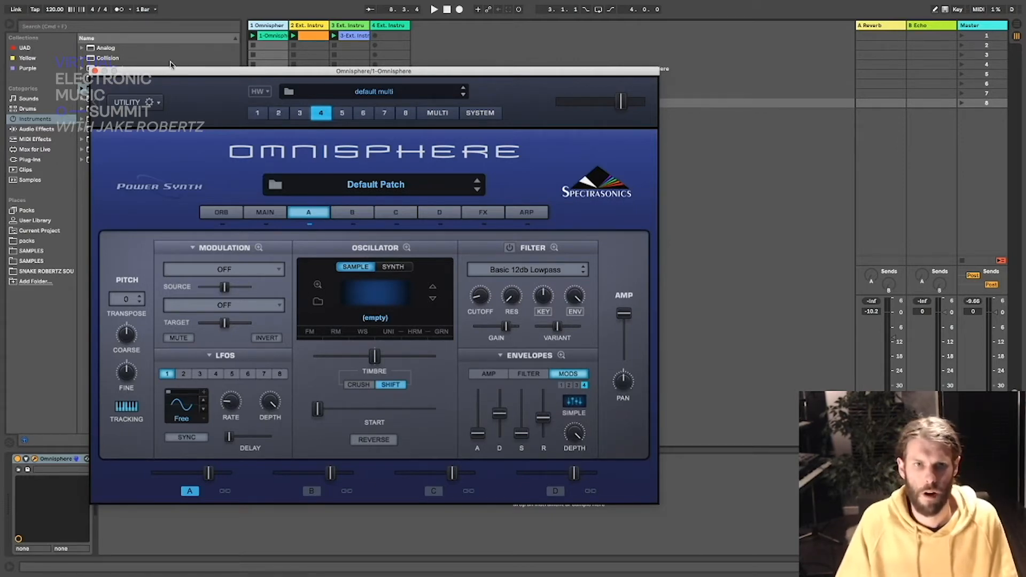
{"action": "left_click_drag", "start_coordinate": [158, 71], "coordinate": [256, 69]}
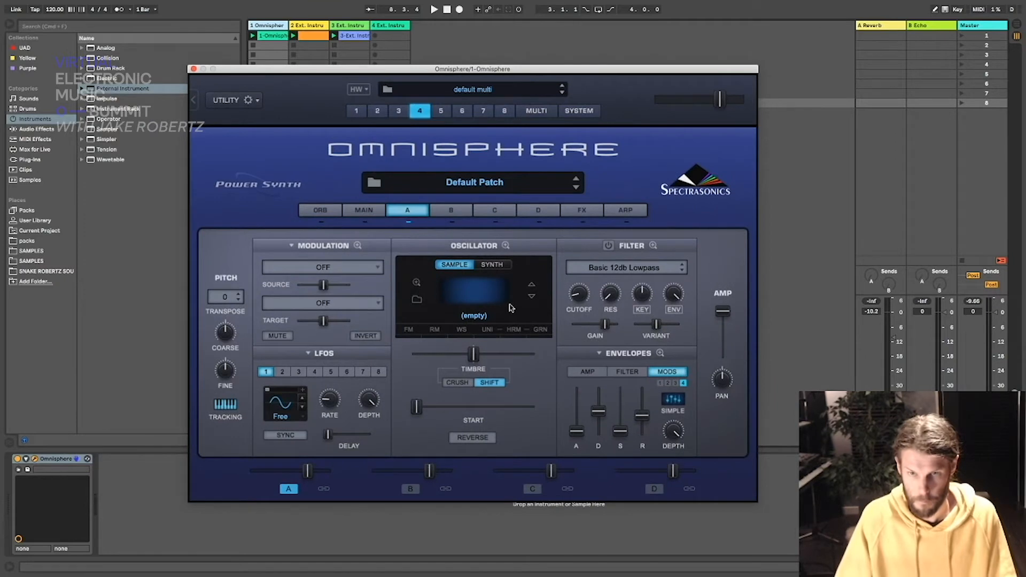
Step: View the default patch's layers B, C and D, return to layer A and open its soundsource browser
{"action": "left_click", "coordinate": [451, 213]}
{"action": "left_click", "coordinate": [509, 215]}
{"action": "left_click", "coordinate": [534, 213]}
{"action": "left_click", "coordinate": [494, 212]}
{"action": "left_click", "coordinate": [451, 213]}
{"action": "left_click", "coordinate": [415, 214]}
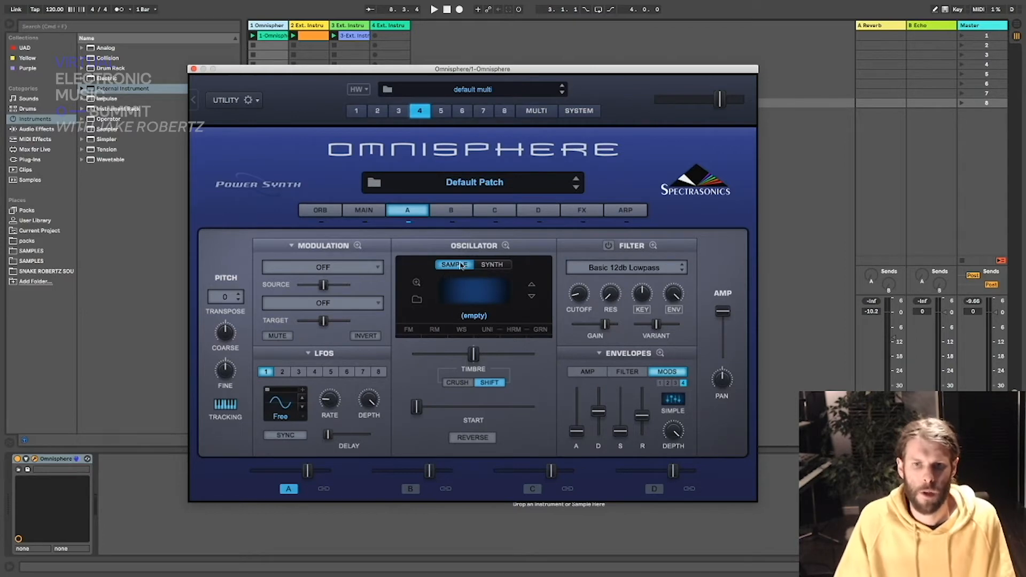
{"action": "left_click", "coordinate": [416, 301]}
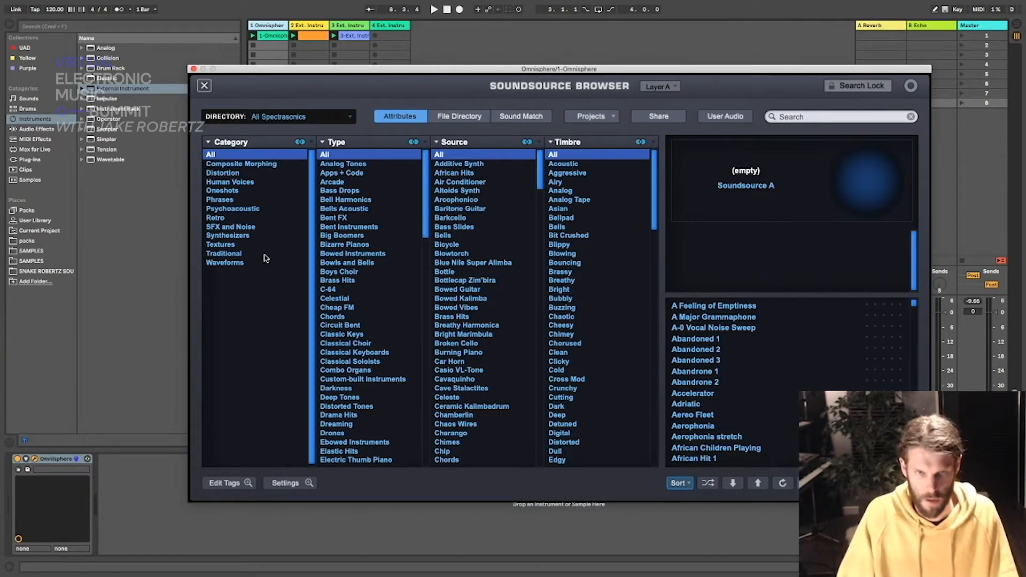
Step: Filter the soundsources to Synthesizers, Analog Tones and audition Blue Fizz a, Blue PWM Strings c and Chorus Pad a on layer A
{"action": "left_click", "coordinate": [235, 236]}
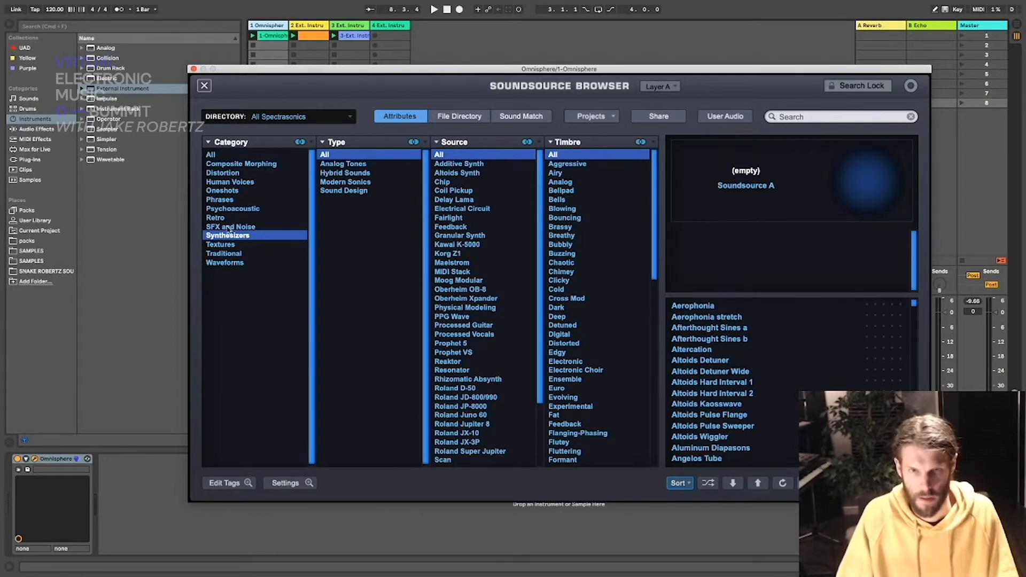
{"action": "left_click", "coordinate": [348, 163]}
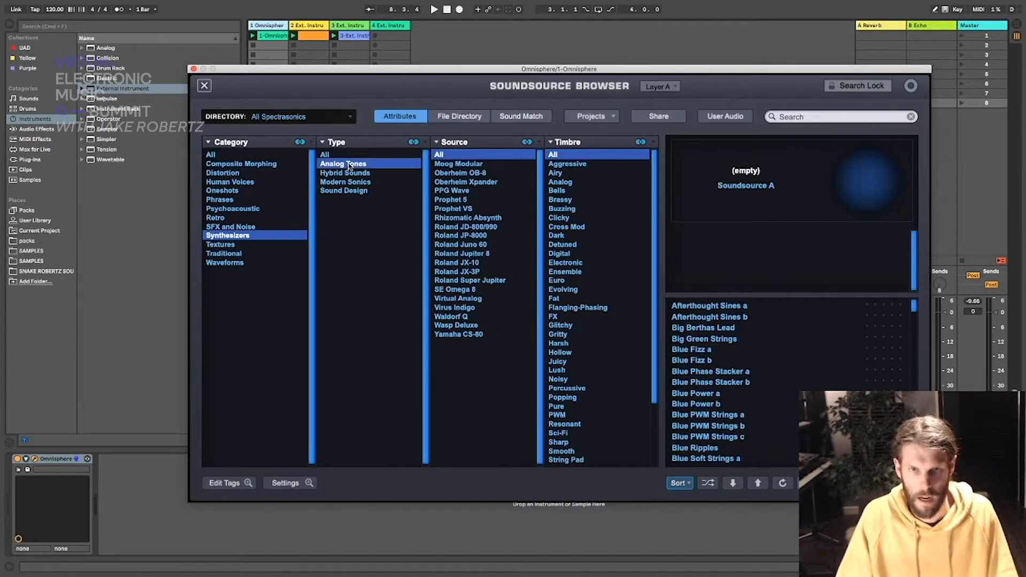
{"action": "left_click", "coordinate": [694, 350]}
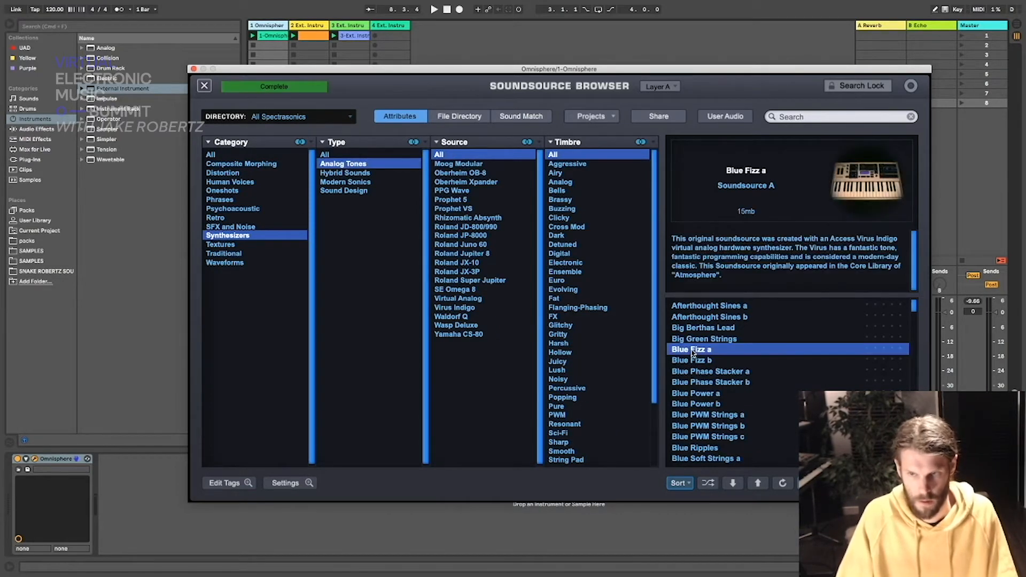
{"action": "left_click", "coordinate": [716, 418]}
{"action": "left_click", "coordinate": [711, 439]}
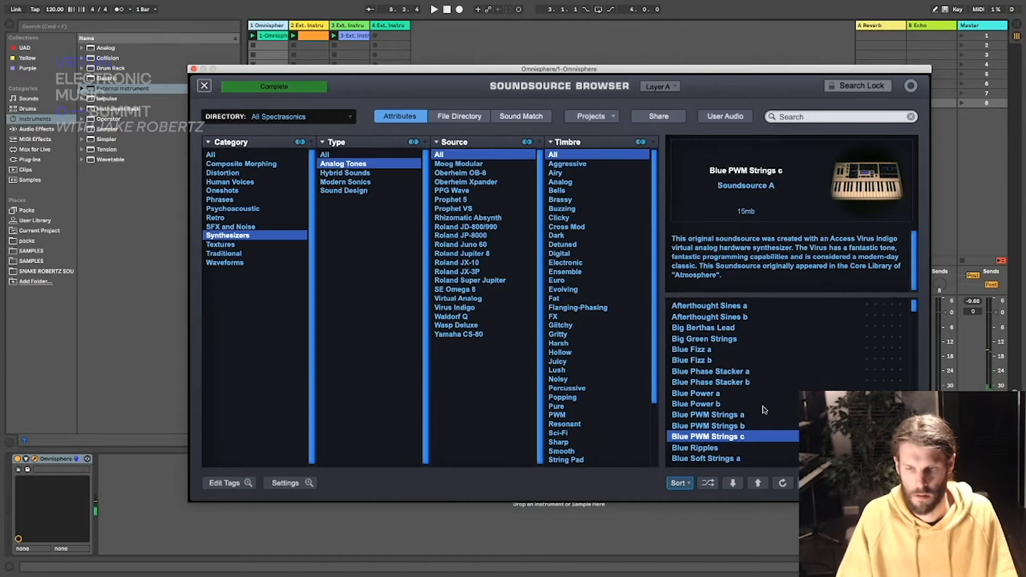
{"action": "scroll", "coordinate": [761, 409], "scroll_direction": "down", "scroll_amount": 2}
{"action": "scroll", "coordinate": [762, 408], "scroll_direction": "down", "scroll_amount": 2}
{"action": "left_click", "coordinate": [735, 403]}
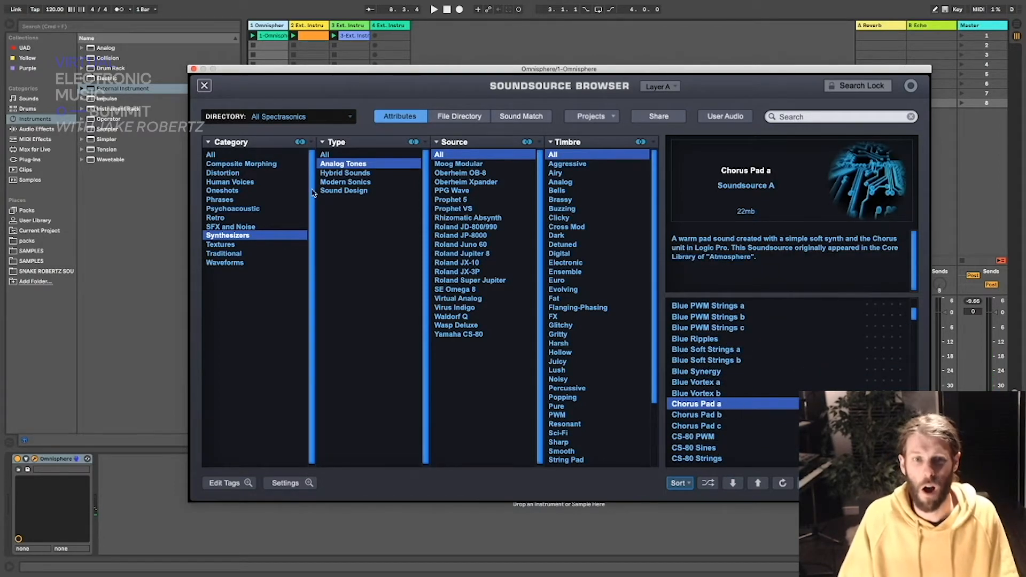
Step: Reset the soundsource category to All and audition African Children Playing and Abandoned 3 on layer A
{"action": "left_click", "coordinate": [231, 164]}
{"action": "left_click", "coordinate": [247, 154]}
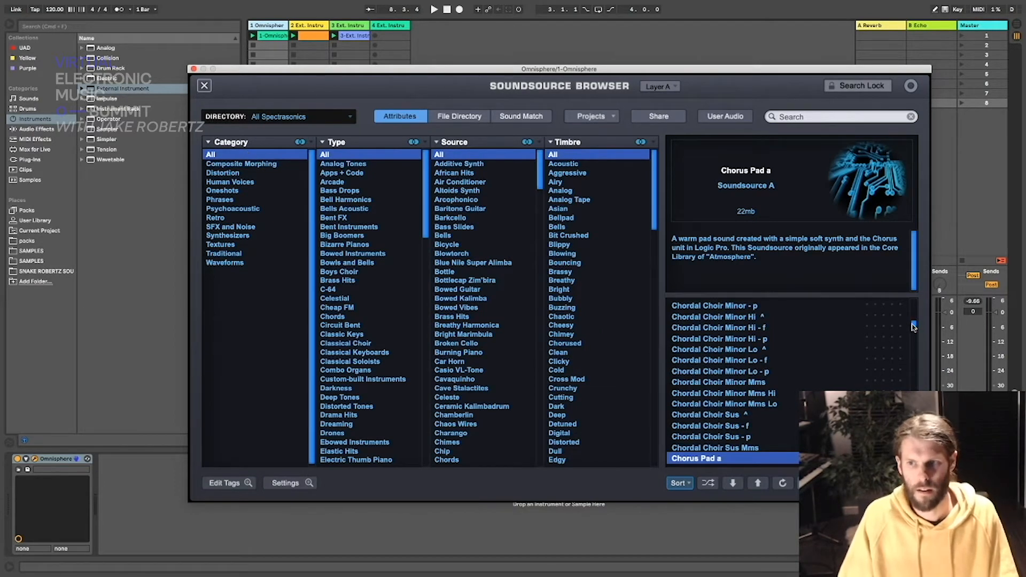
{"action": "scroll", "coordinate": [911, 327], "scroll_direction": "up", "scroll_amount": 10}
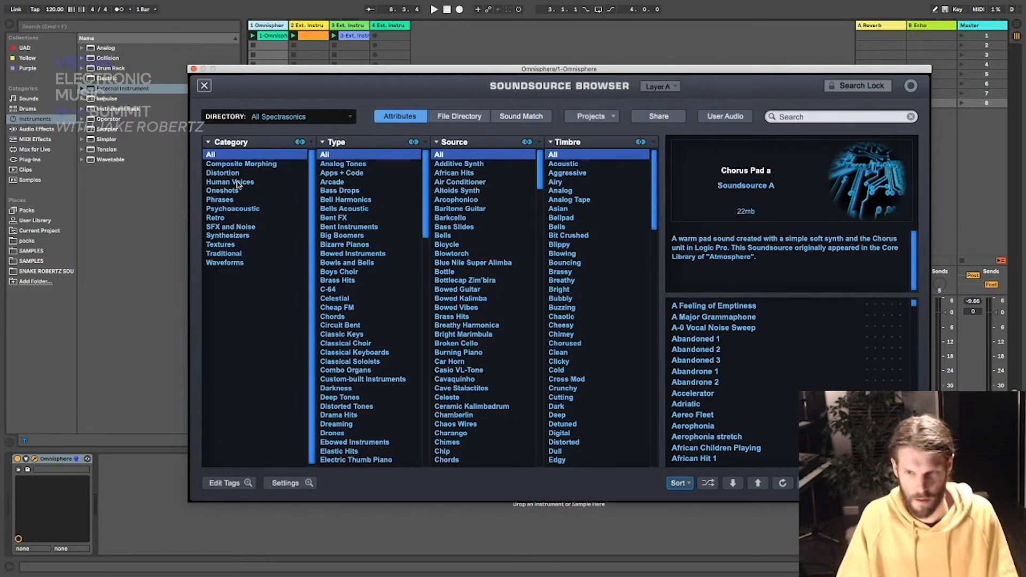
{"action": "left_click", "coordinate": [689, 449]}
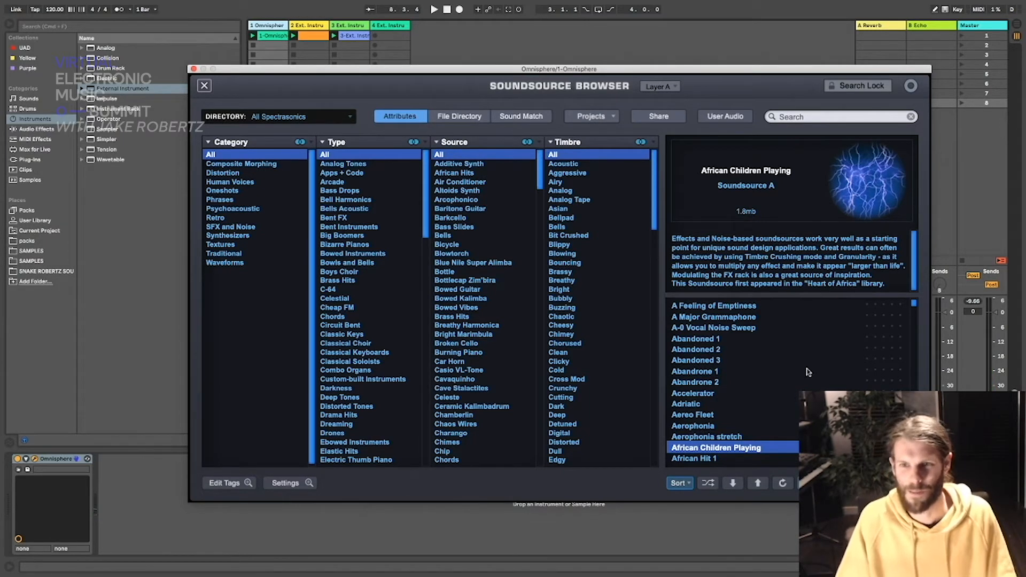
{"action": "scroll", "coordinate": [817, 367], "scroll_direction": "down", "scroll_amount": 1}
{"action": "scroll", "coordinate": [817, 368], "scroll_direction": "up", "scroll_amount": 1}
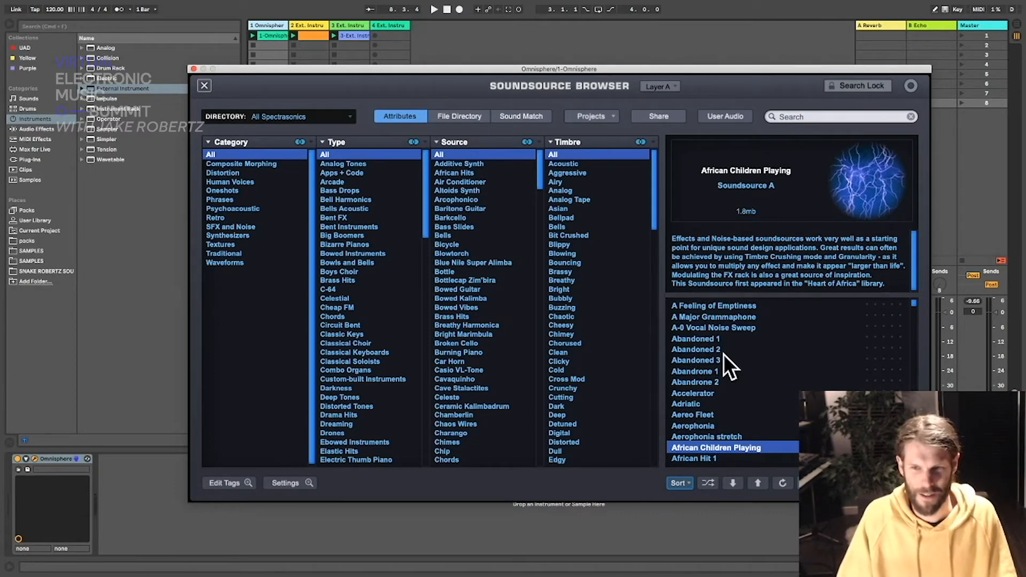
{"action": "left_click", "coordinate": [704, 362]}
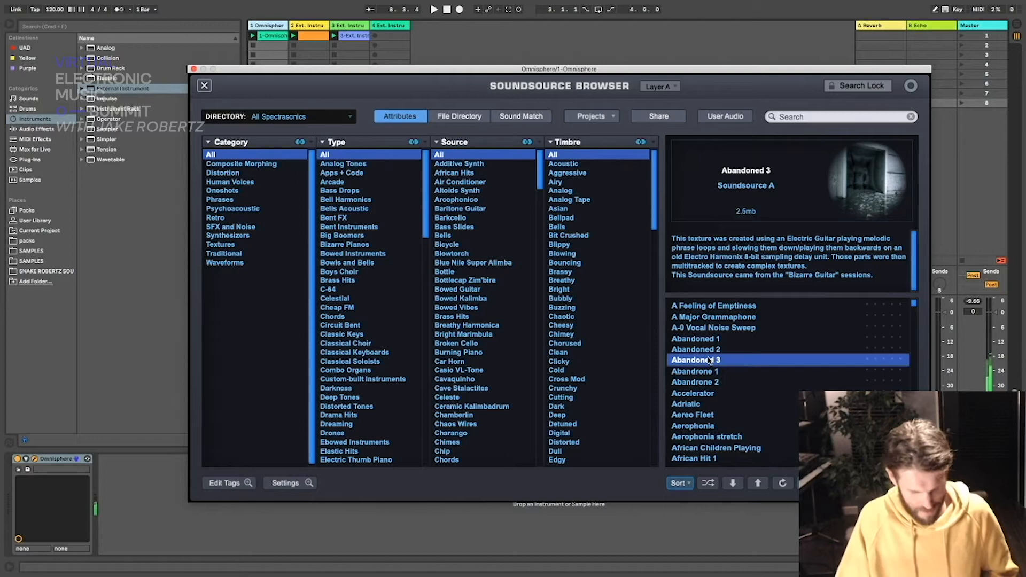
{"action": "scroll", "coordinate": [739, 377], "scroll_direction": "down", "scroll_amount": 3}
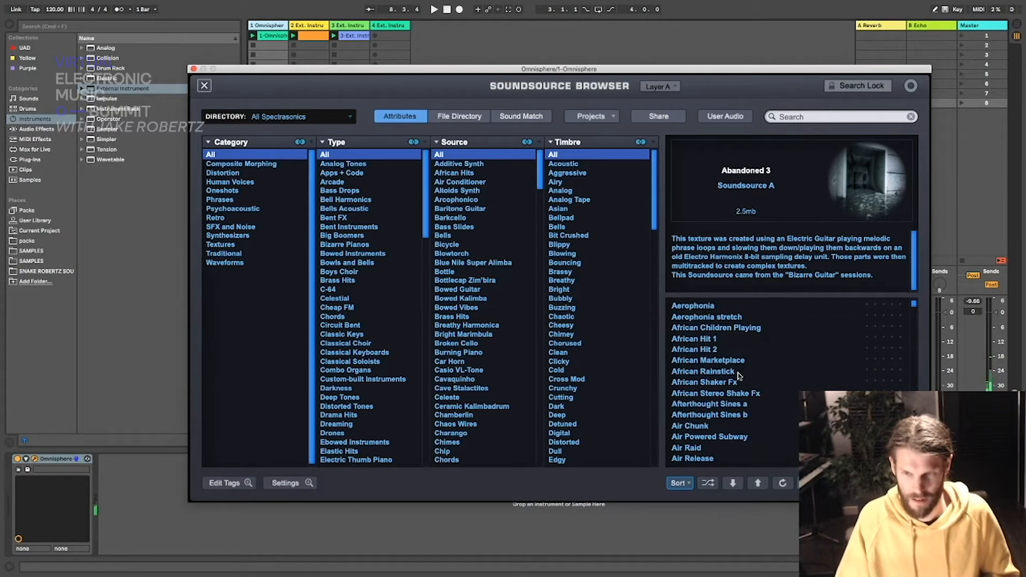
Step: Filter the soundsources to Psychoacoustic and audition several Aluminum AC Scrapes, Barkcello Sustain and Blue Nile Baseball Bat ^ RR
{"action": "left_click", "coordinate": [238, 210]}
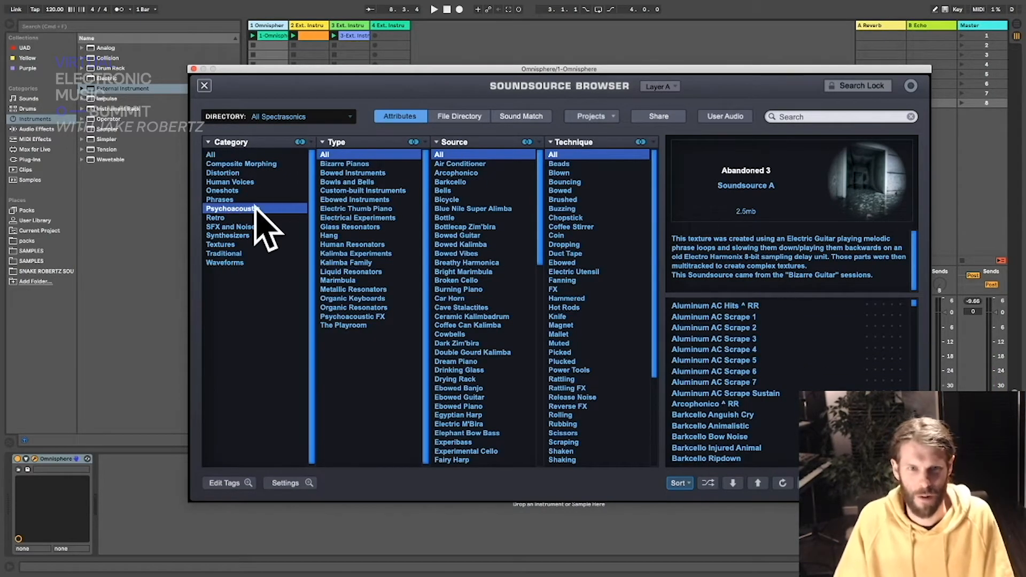
{"action": "left_click", "coordinate": [751, 340]}
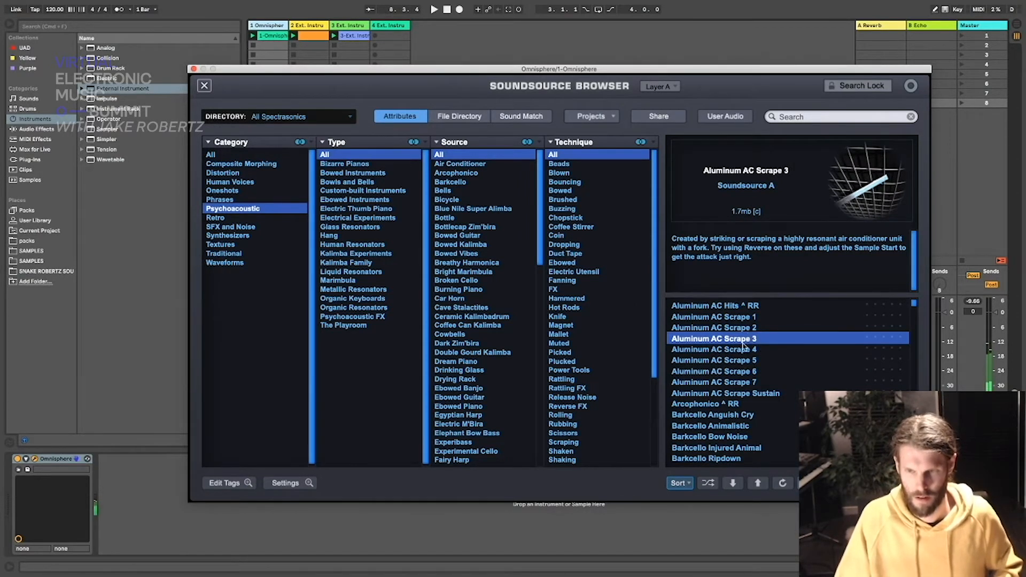
{"action": "left_click", "coordinate": [737, 370]}
{"action": "left_click", "coordinate": [735, 383]}
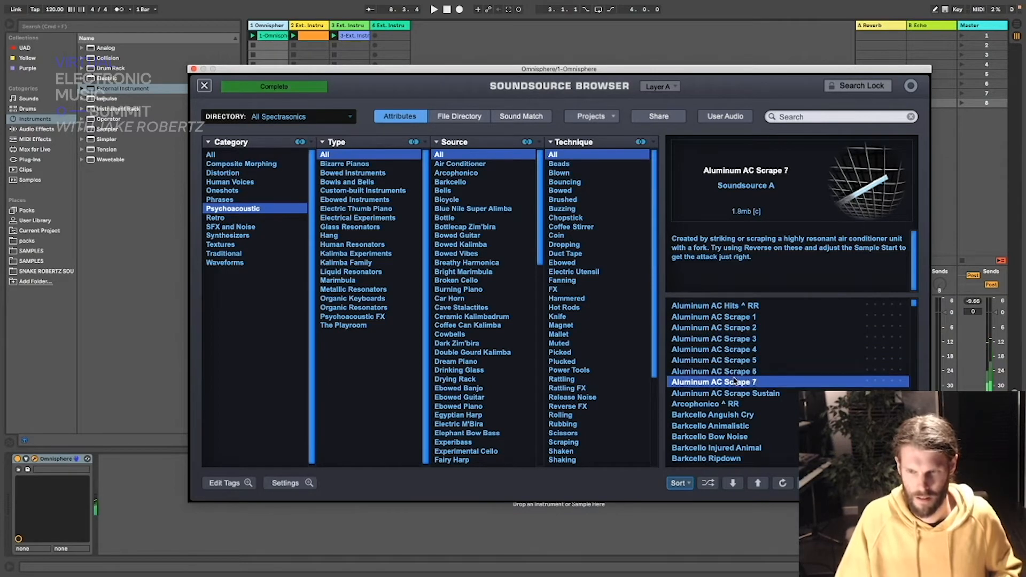
{"action": "left_click", "coordinate": [714, 339]}
{"action": "scroll", "coordinate": [716, 342], "scroll_direction": "down", "scroll_amount": 3}
{"action": "left_click", "coordinate": [719, 415]}
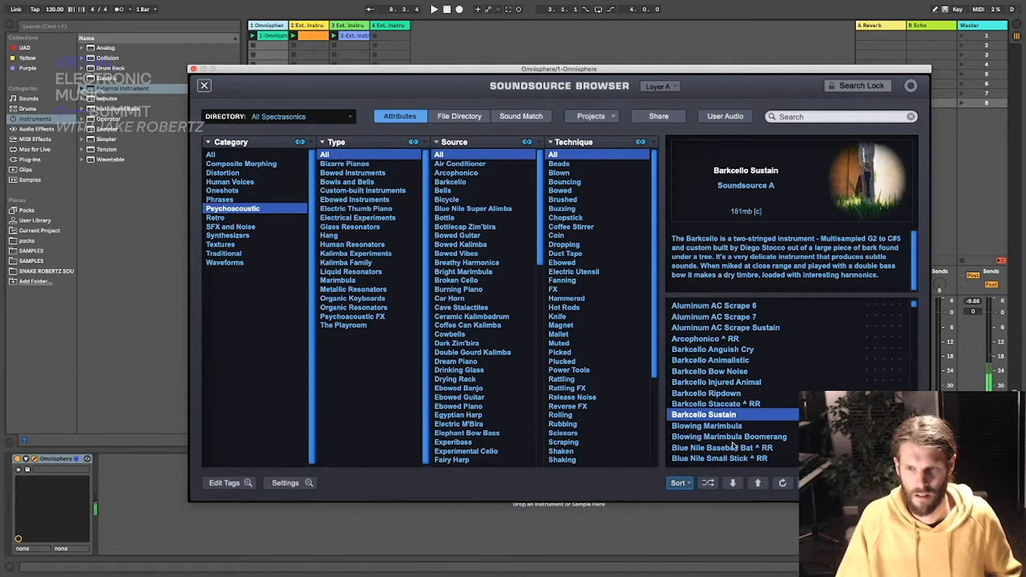
{"action": "left_click", "coordinate": [713, 448]}
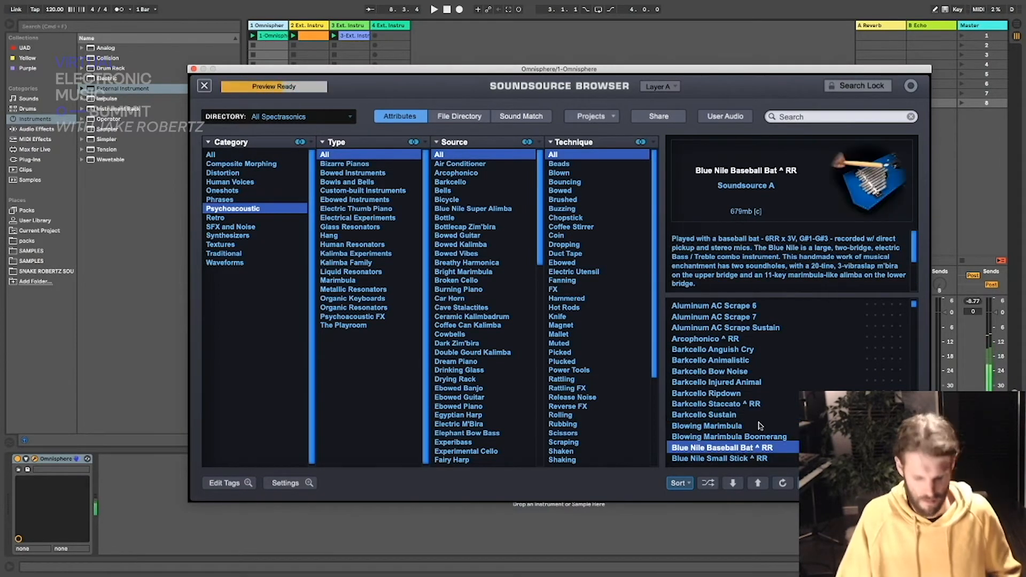
Step: Load Aluminum AC Scrape 4 as layer A's soundsource and close the soundsource browser
{"action": "scroll", "coordinate": [735, 364], "scroll_direction": "up", "scroll_amount": 3}
{"action": "left_click", "coordinate": [719, 350]}
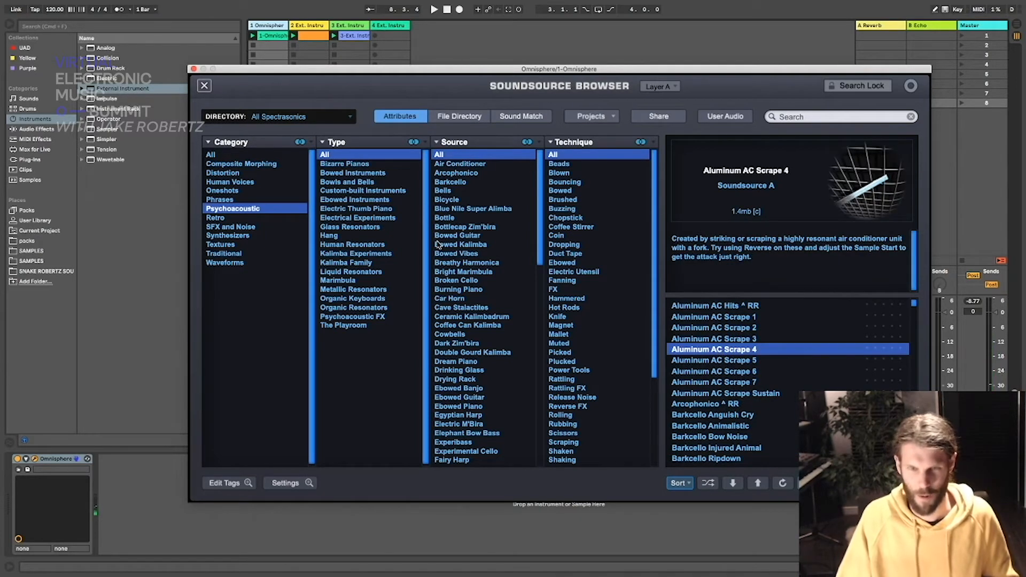
{"action": "scroll", "coordinate": [438, 245], "scroll_direction": "down", "scroll_amount": 1}
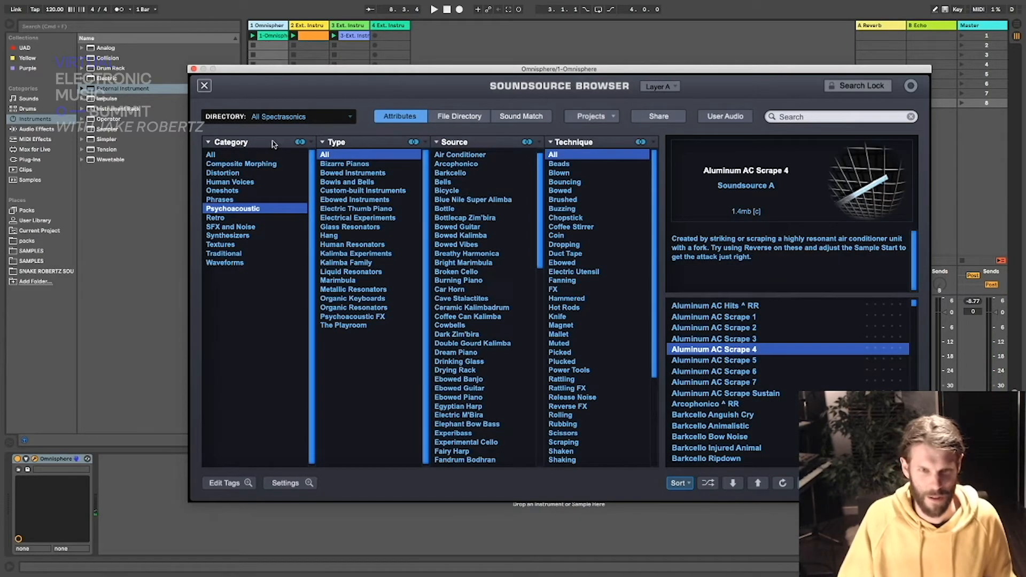
{"action": "left_click", "coordinate": [204, 86]}
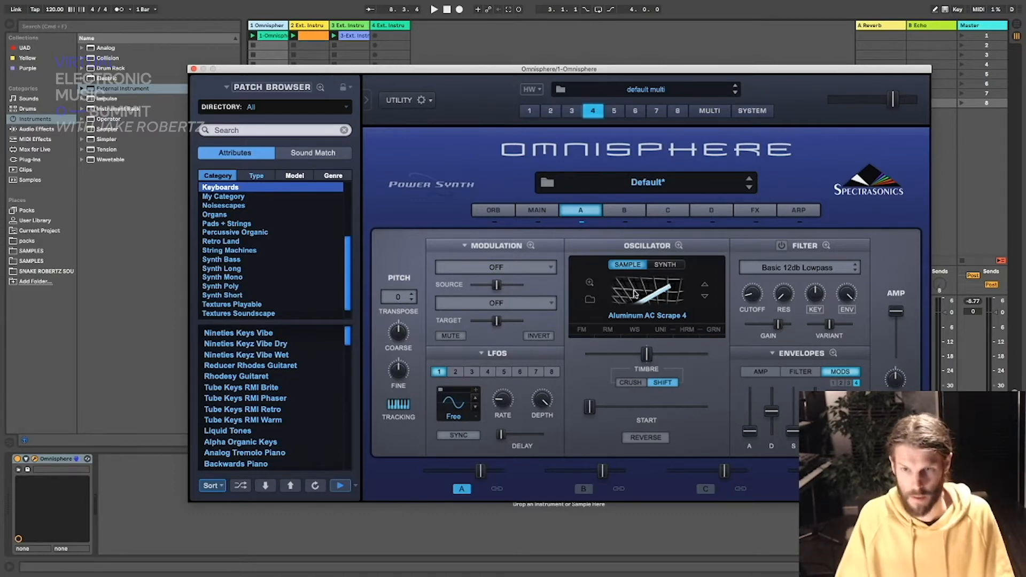
Step: View layer A's soundsource zoom page, leave it and open the oscillator zoom page
{"action": "left_click", "coordinate": [589, 283]}
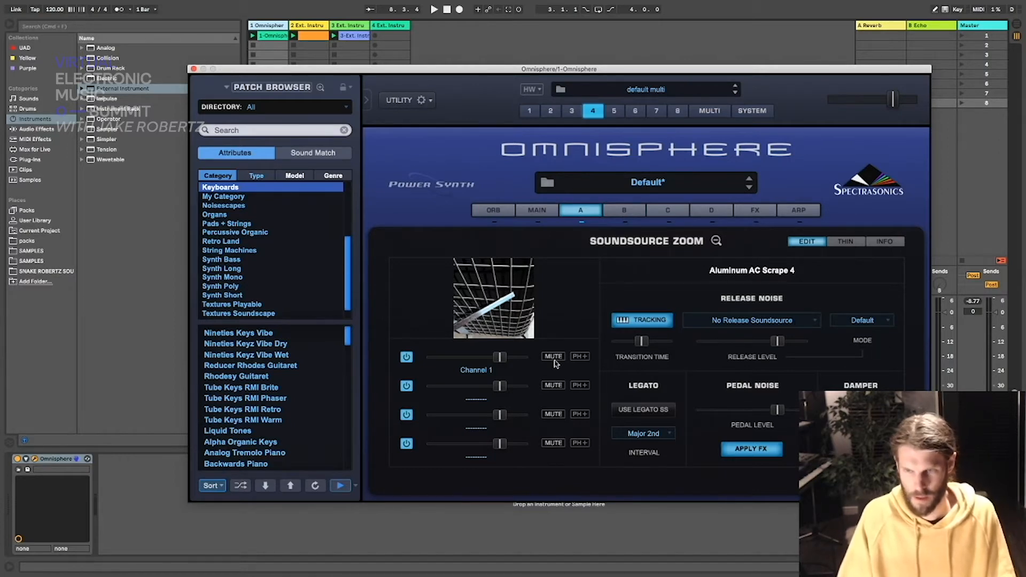
{"action": "left_click", "coordinate": [716, 241]}
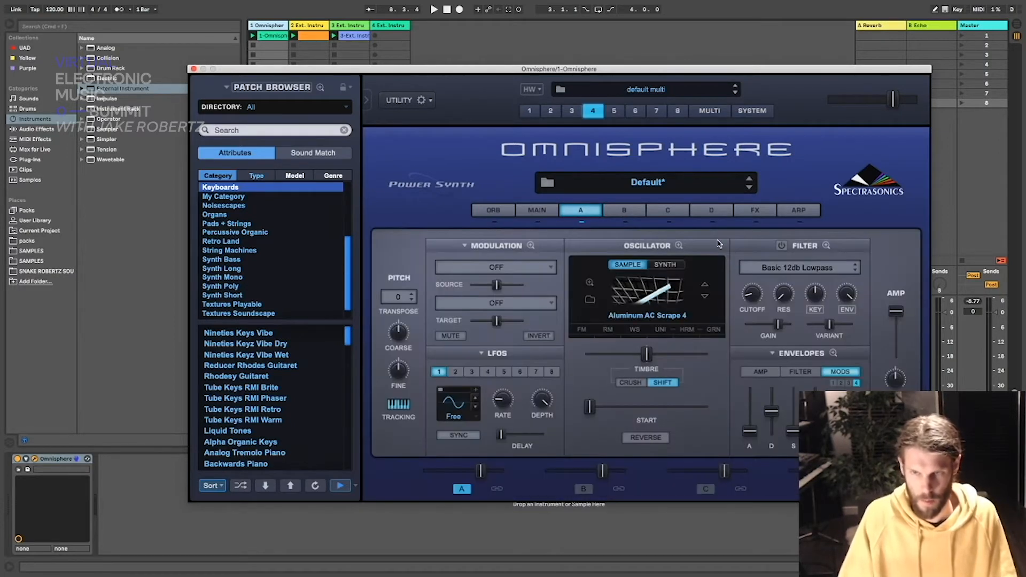
{"action": "left_click", "coordinate": [680, 245]}
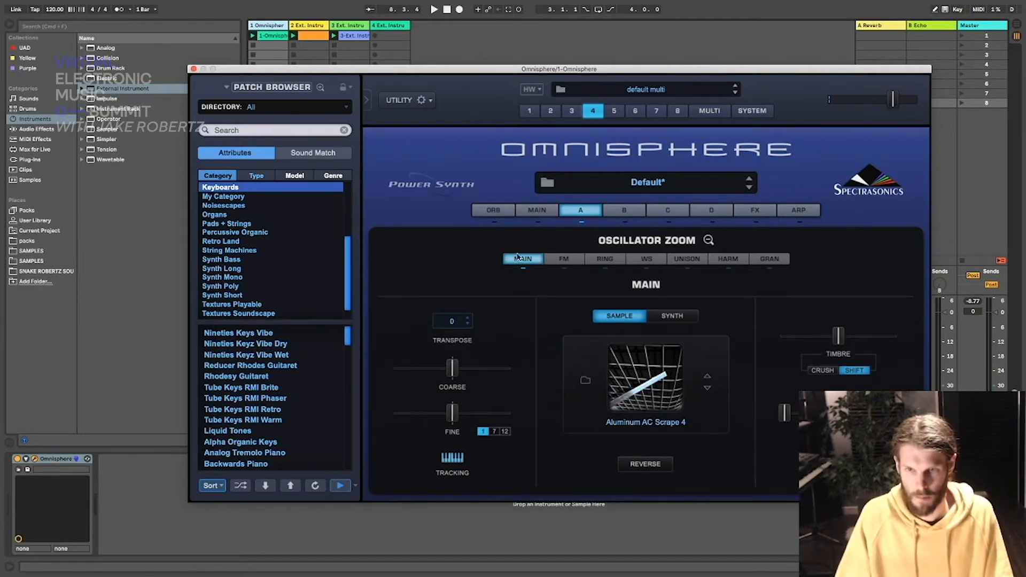
Step: Try lowering layer A's timbre shift to 0.083, then bring it back to the centre
{"action": "left_click_drag", "start_coordinate": [855, 341], "coordinate": [794, 339]}
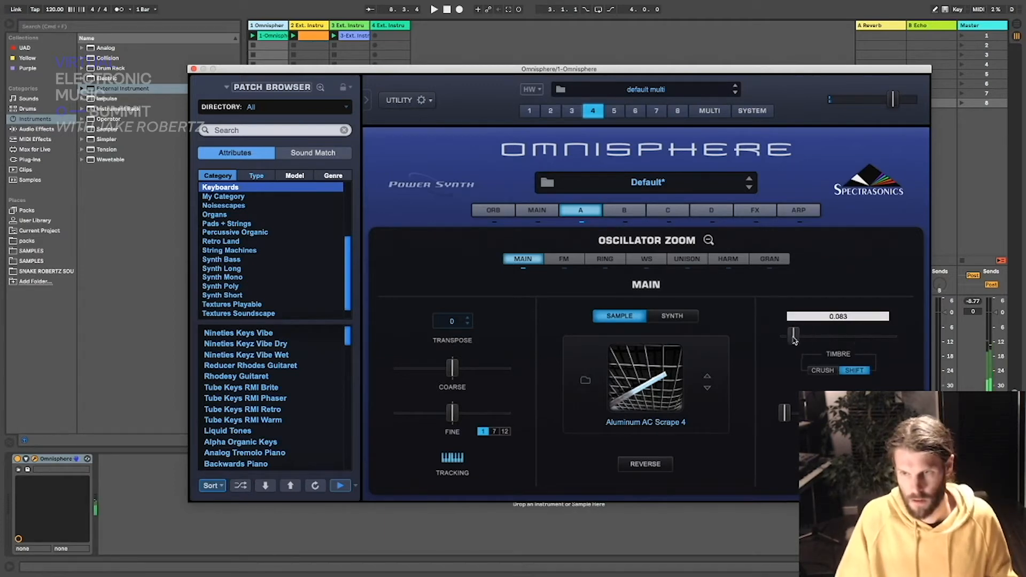
{"action": "left_click_drag", "start_coordinate": [783, 418], "coordinate": [756, 421]}
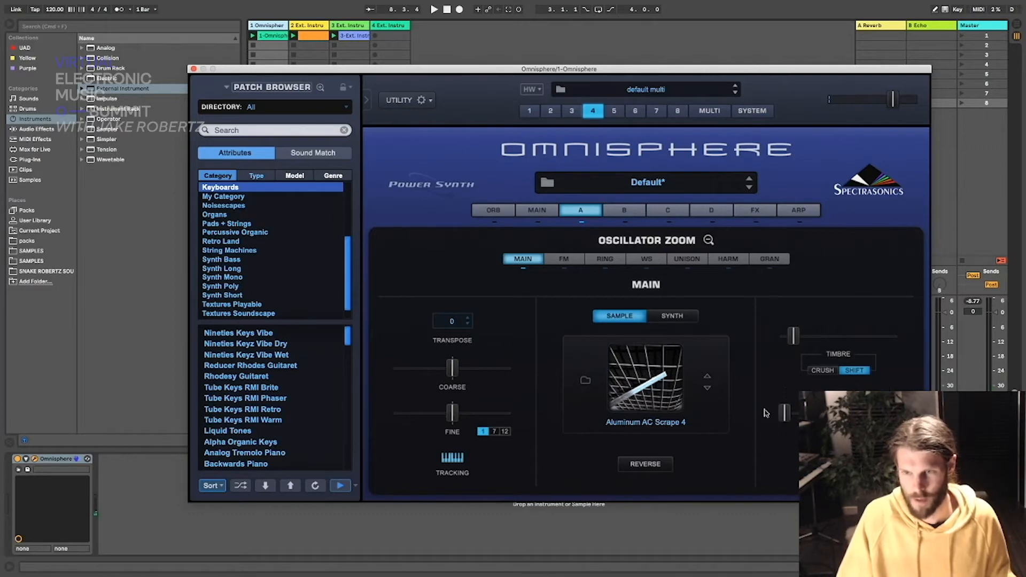
{"action": "left_click_drag", "start_coordinate": [797, 333], "coordinate": [808, 342]}
Step: Try reversed playback with a shifted sample start on layer A, then restore both settings
{"action": "left_click", "coordinate": [643, 465]}
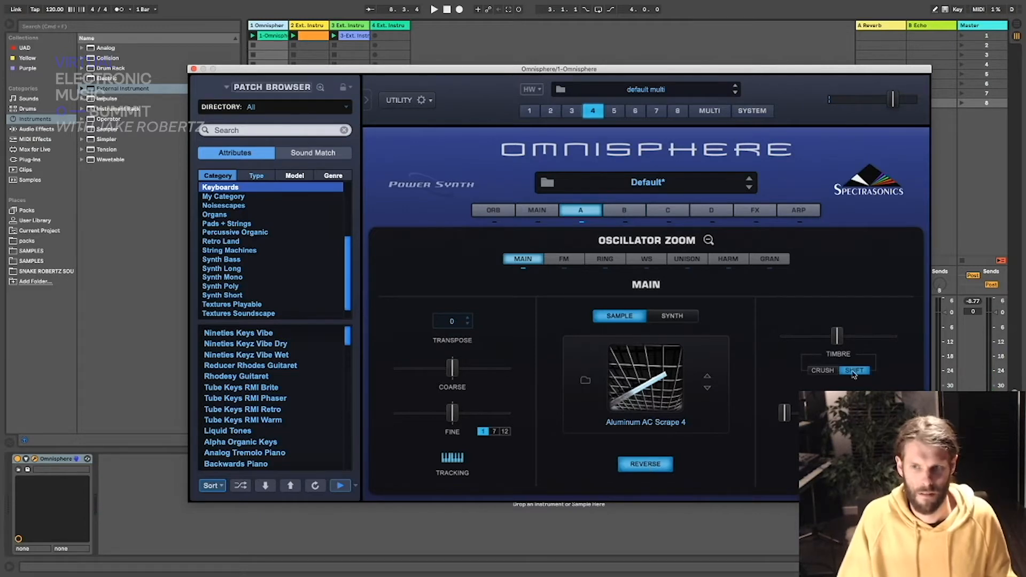
{"action": "left_click_drag", "start_coordinate": [785, 422], "coordinate": [822, 422]}
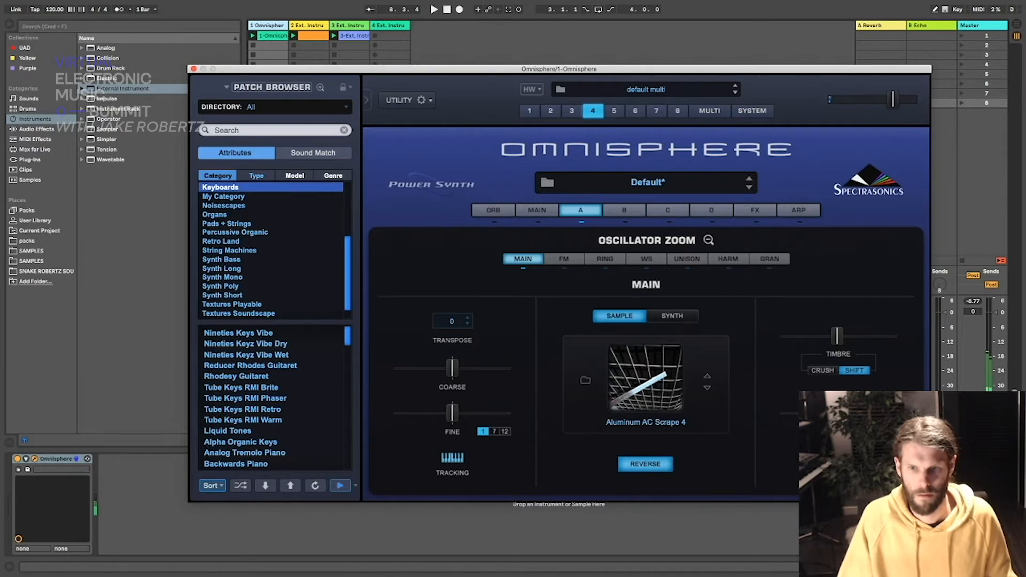
{"action": "left_click", "coordinate": [641, 464]}
{"action": "left_click_drag", "start_coordinate": [802, 418], "coordinate": [786, 417]}
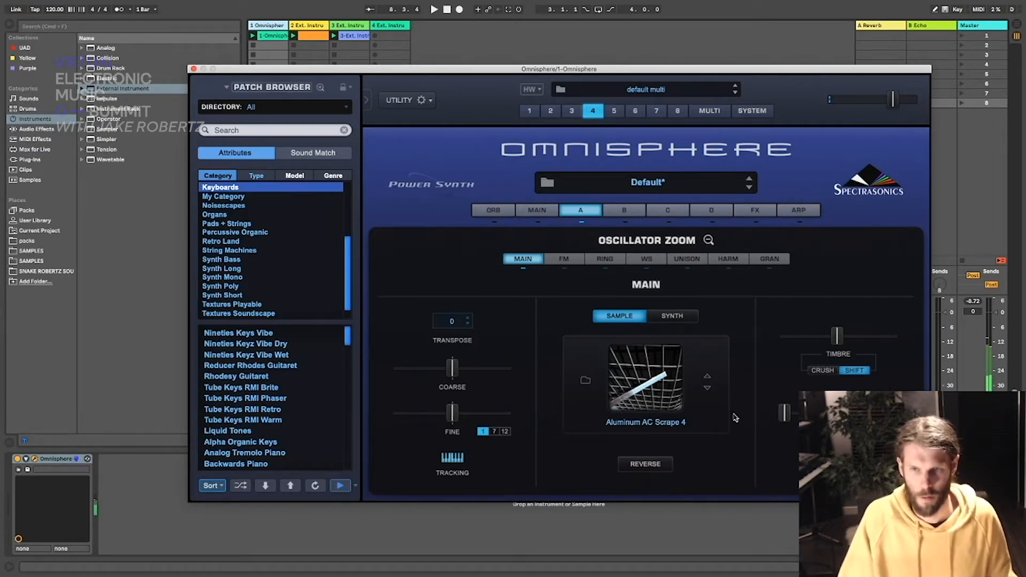
Step: Try out FM and ring modulation on layer A's oscillator, varying the ring modulator's frequency
{"action": "left_click", "coordinate": [566, 259]}
{"action": "left_click", "coordinate": [608, 259]}
{"action": "left_click", "coordinate": [564, 263]}
{"action": "left_click", "coordinate": [606, 260]}
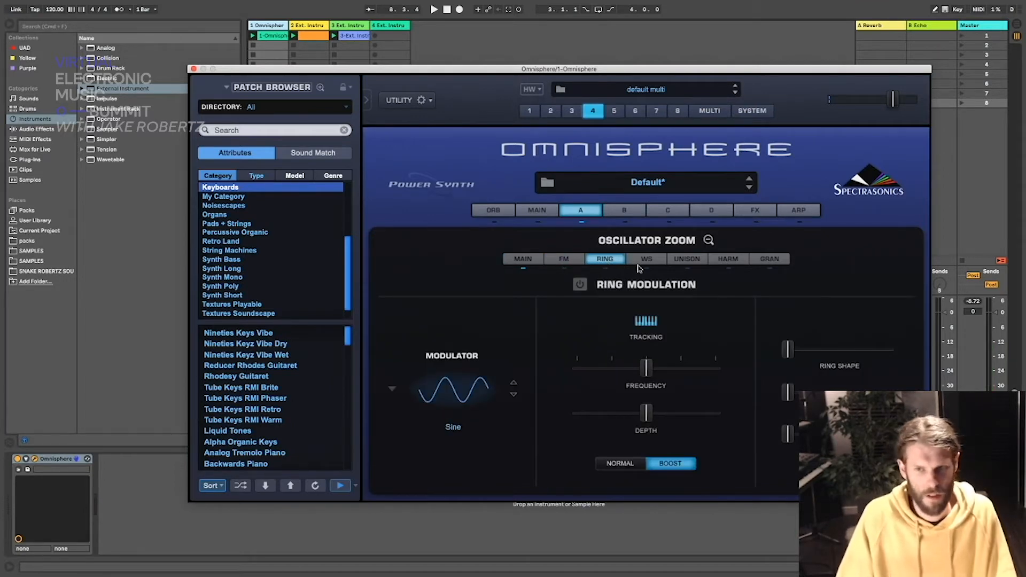
{"action": "left_click", "coordinate": [576, 263]}
{"action": "left_click", "coordinate": [580, 285]}
{"action": "left_click_drag", "start_coordinate": [648, 372], "coordinate": [567, 272]}
{"action": "left_click", "coordinate": [602, 262]}
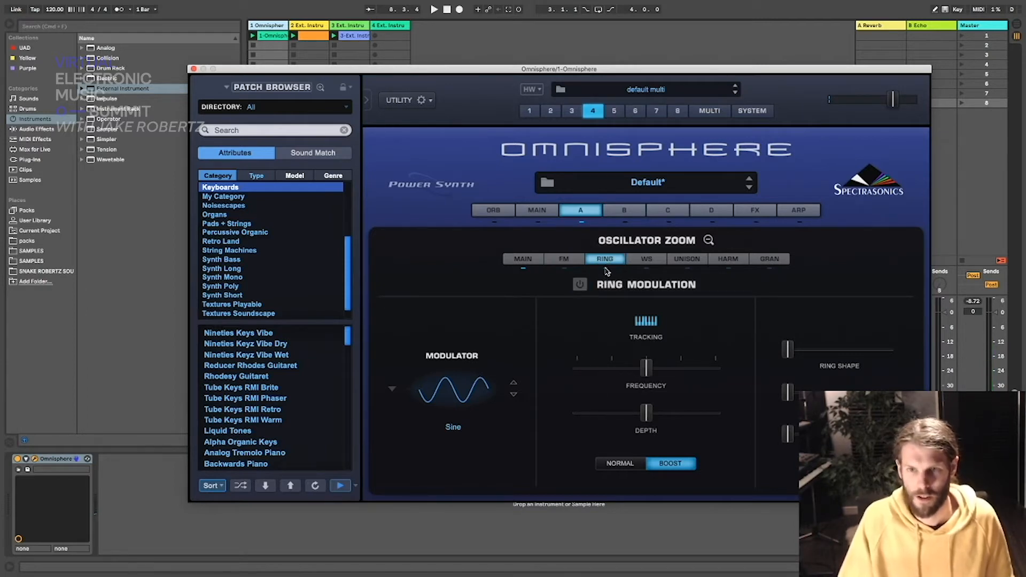
{"action": "left_click_drag", "start_coordinate": [646, 365], "coordinate": [701, 380]}
Step: Try the waveshaper on layer A's oscillator with a slightly raised shaper frequency
{"action": "left_click", "coordinate": [639, 259]}
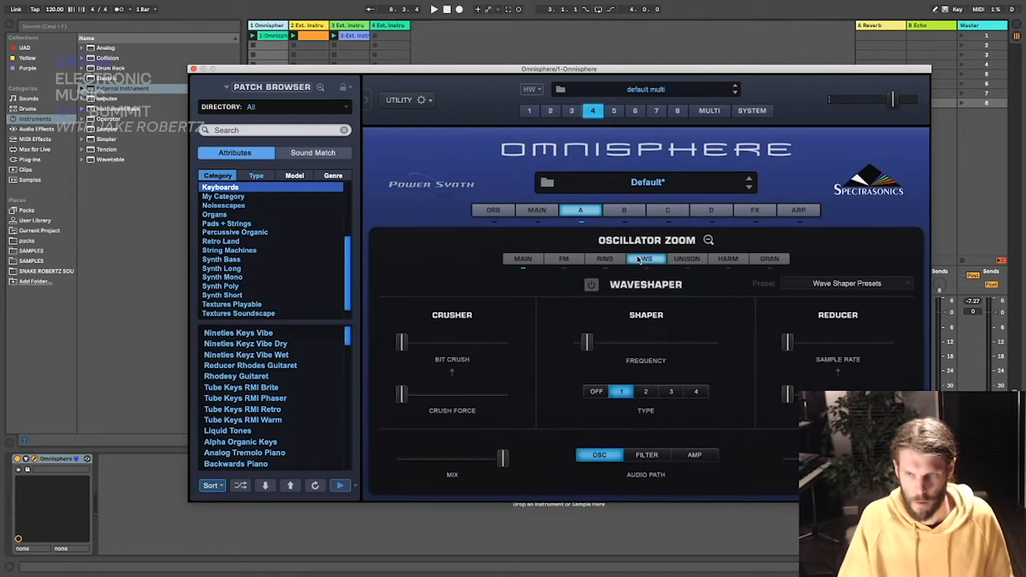
{"action": "left_click", "coordinate": [591, 285]}
{"action": "mouse_move", "coordinate": [587, 342]}
{"action": "left_mouse_down"}
{"action": "mouse_move", "coordinate": [669, 348]}
{"action": "mouse_move", "coordinate": [599, 352]}
{"action": "left_mouse_up"}
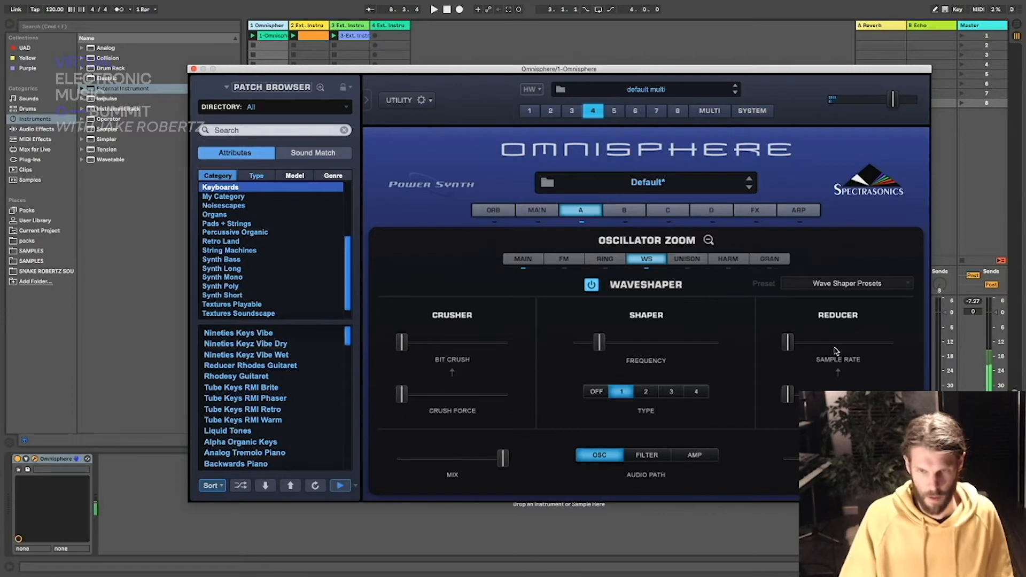
Step: Look past the unison and harmonia pages, enable granular synthesis on layer A's oscillator and lower the grain spread slightly
{"action": "left_click", "coordinate": [685, 259]}
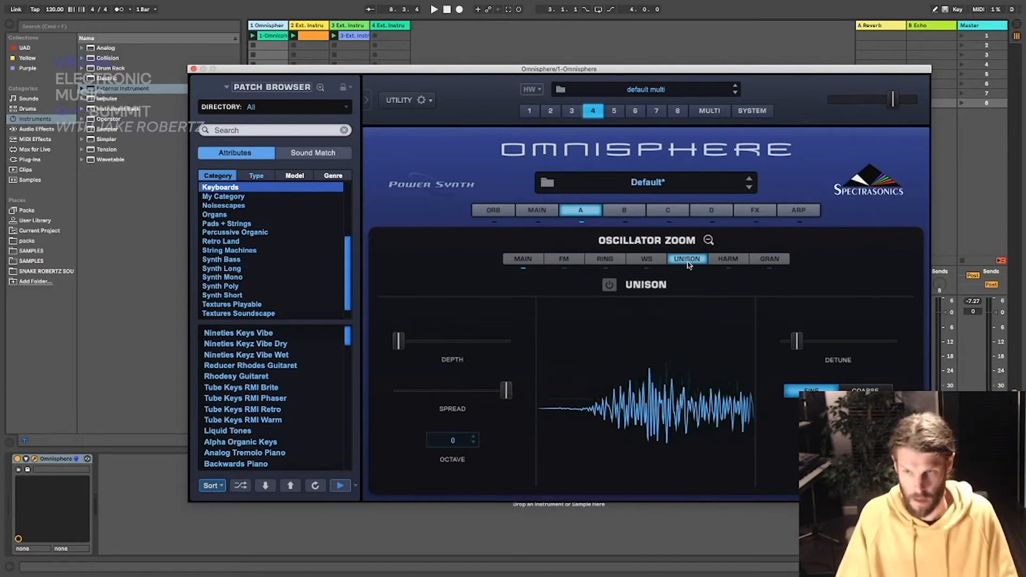
{"action": "left_click", "coordinate": [725, 261]}
{"action": "left_click", "coordinate": [772, 259]}
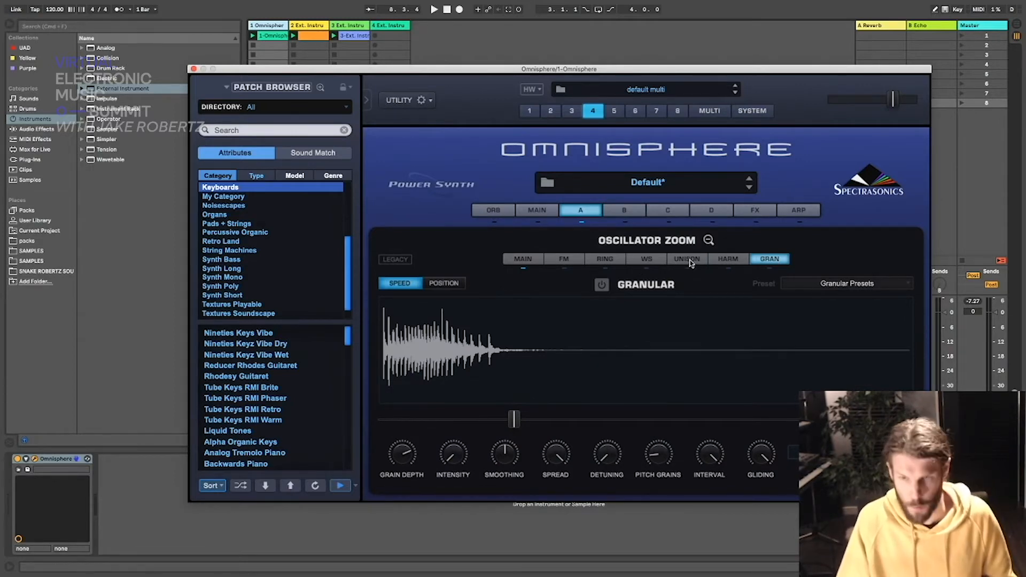
{"action": "left_click", "coordinate": [768, 268]}
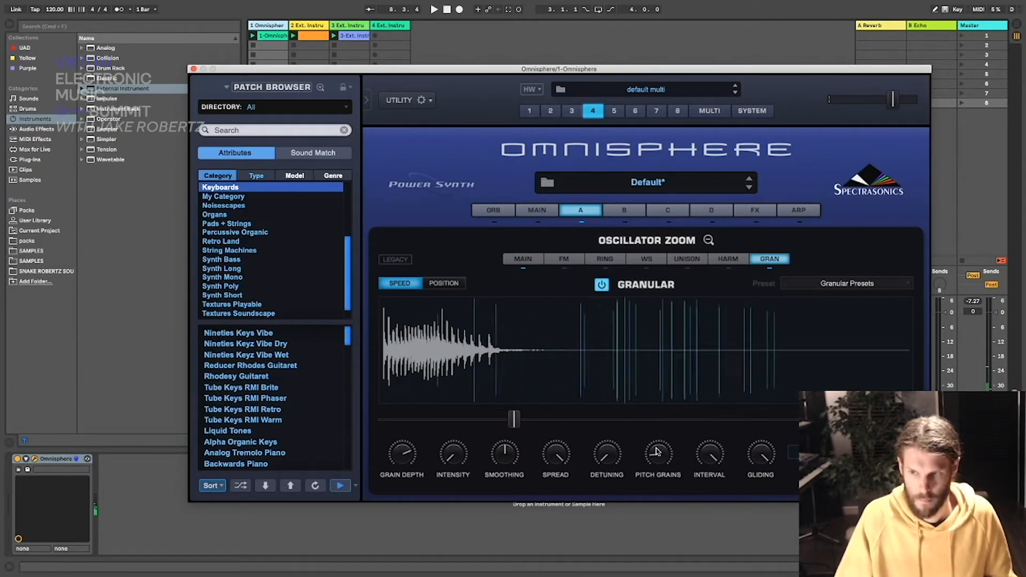
{"action": "left_click_drag", "start_coordinate": [561, 452], "coordinate": [563, 466]}
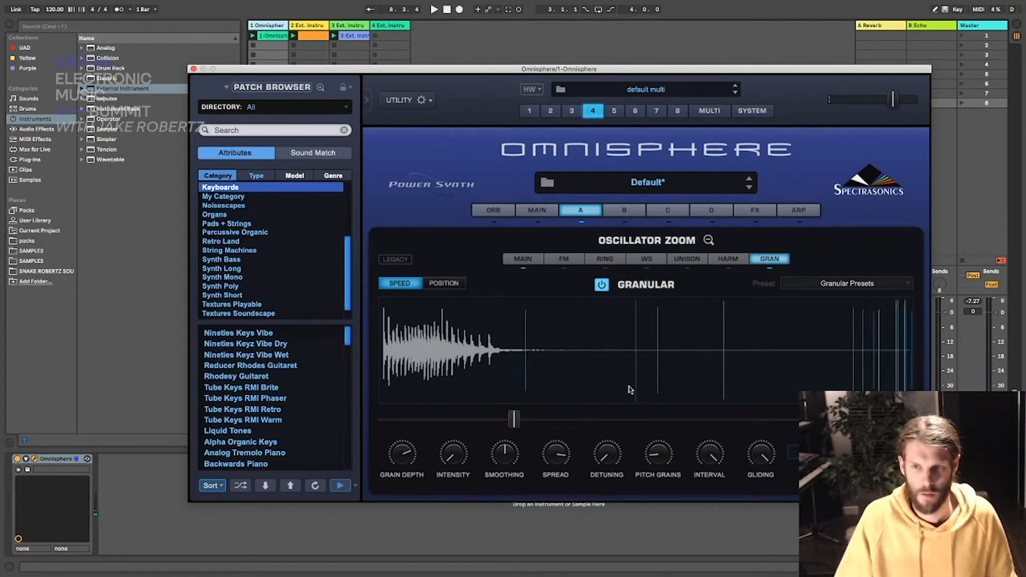
Step: Try unison with raised depth in place of granular synthesis on layer A's oscillator
{"action": "left_click", "coordinate": [604, 285]}
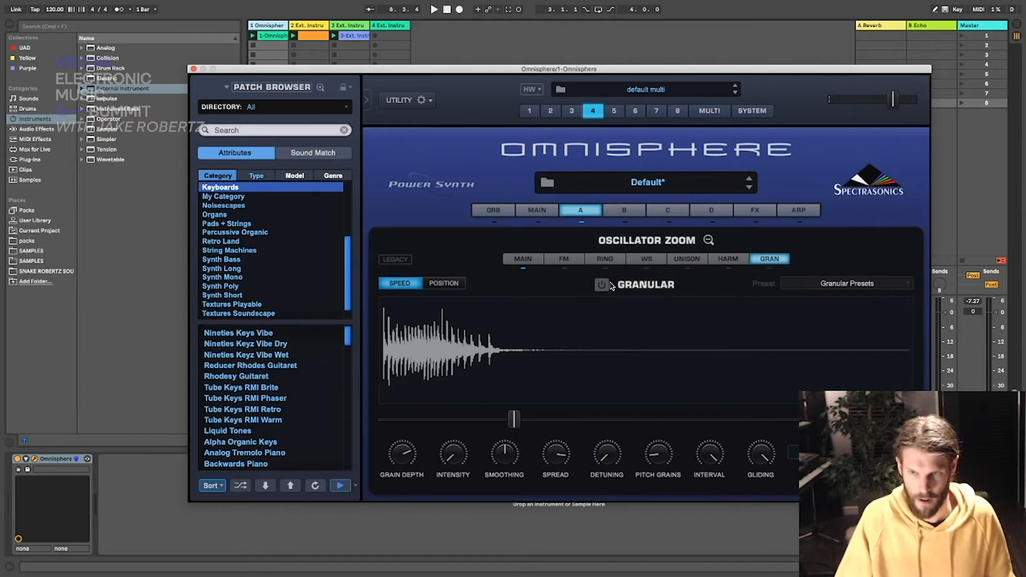
{"action": "left_click", "coordinate": [681, 259]}
{"action": "left_click", "coordinate": [609, 286]}
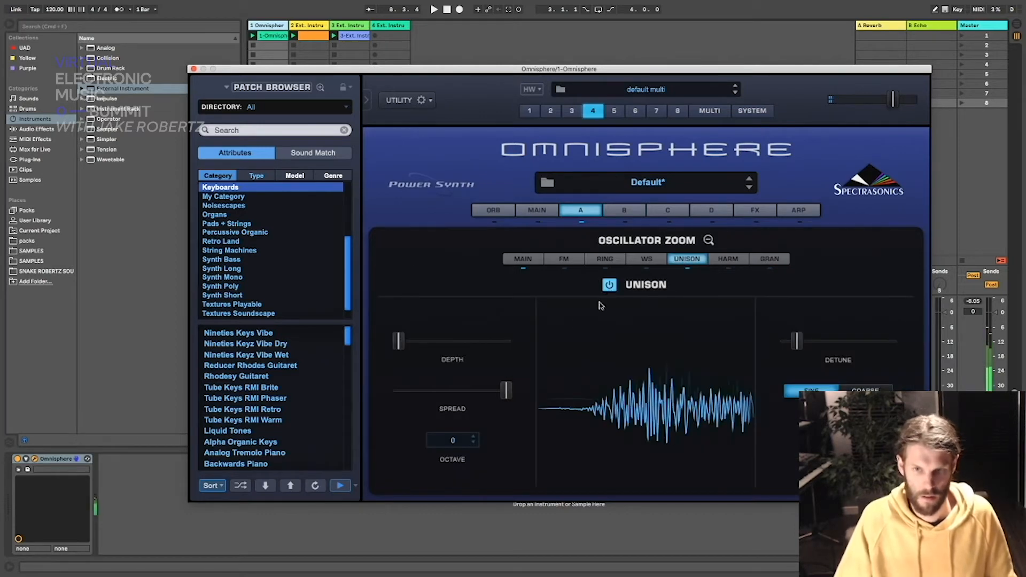
{"action": "left_click_drag", "start_coordinate": [399, 342], "coordinate": [477, 351]}
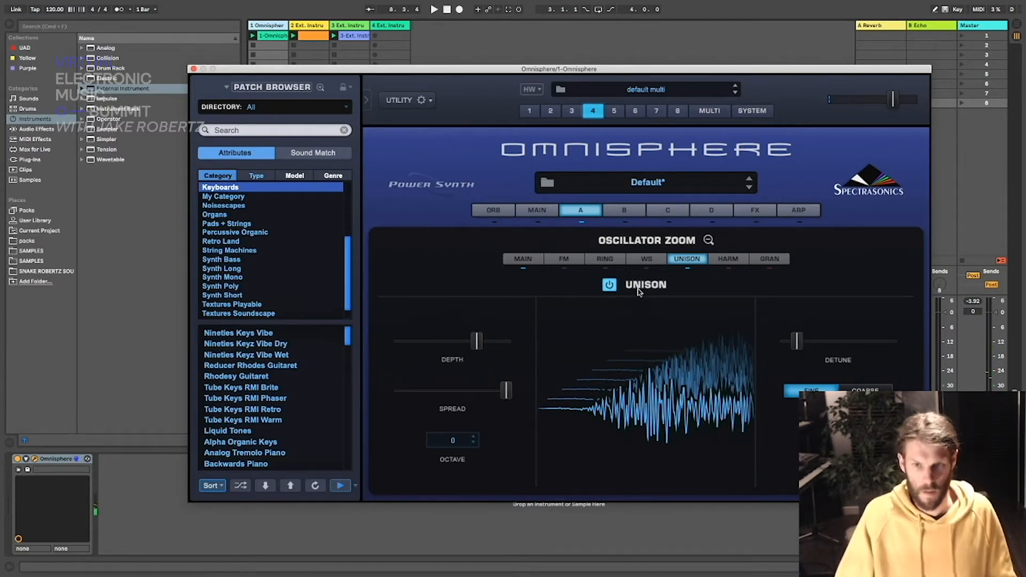
{"action": "left_click", "coordinate": [610, 285]}
Step: Re-enable granular synthesis on layer A's oscillator, lower the speed, raise the intensity slightly and turn smoothing fully up
{"action": "left_click", "coordinate": [727, 259]}
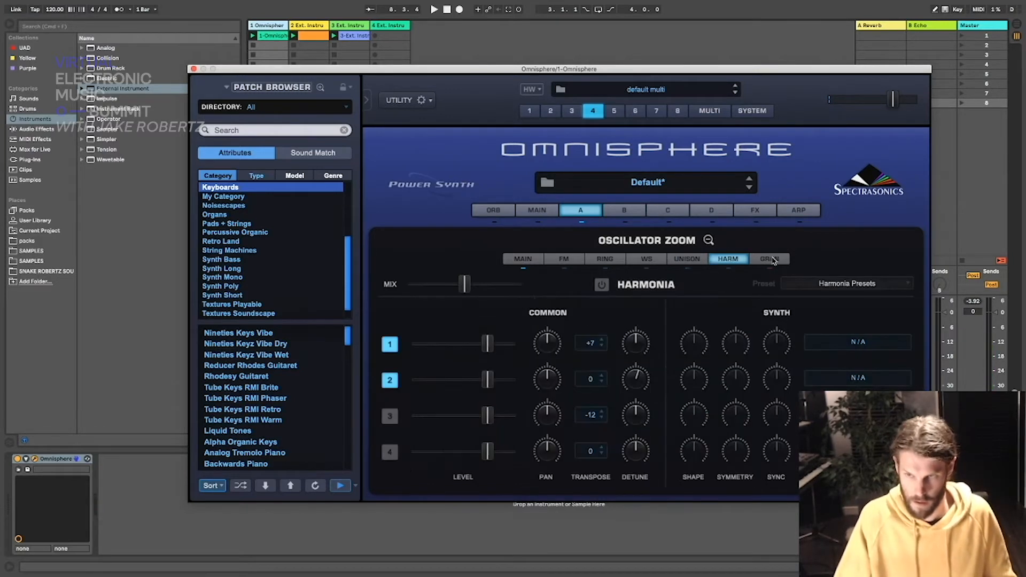
{"action": "left_click", "coordinate": [770, 259]}
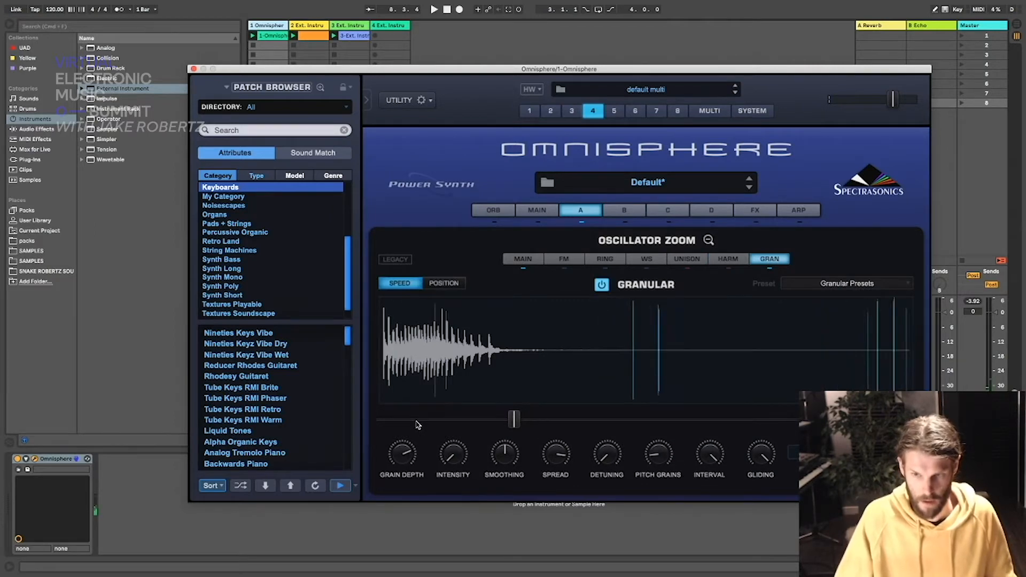
{"action": "left_click_drag", "start_coordinate": [513, 419], "coordinate": [484, 427]}
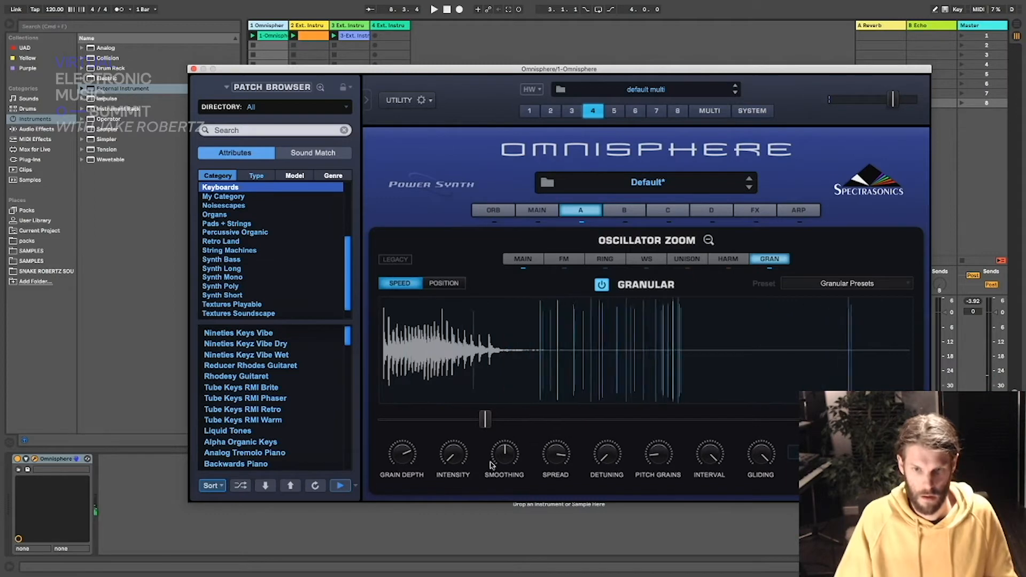
{"action": "left_click", "coordinate": [451, 455]}
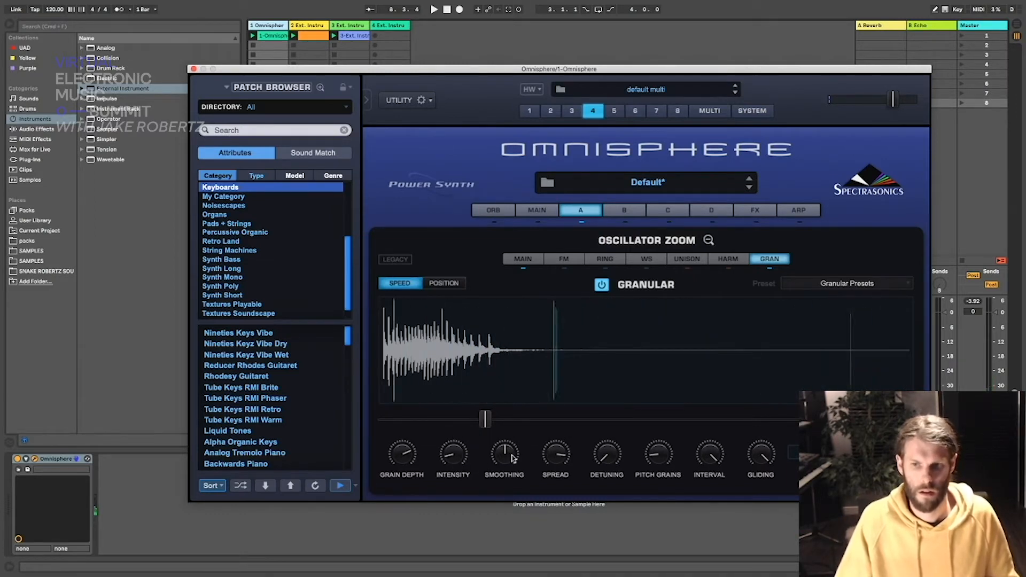
{"action": "left_click_drag", "start_coordinate": [509, 459], "coordinate": [512, 407]}
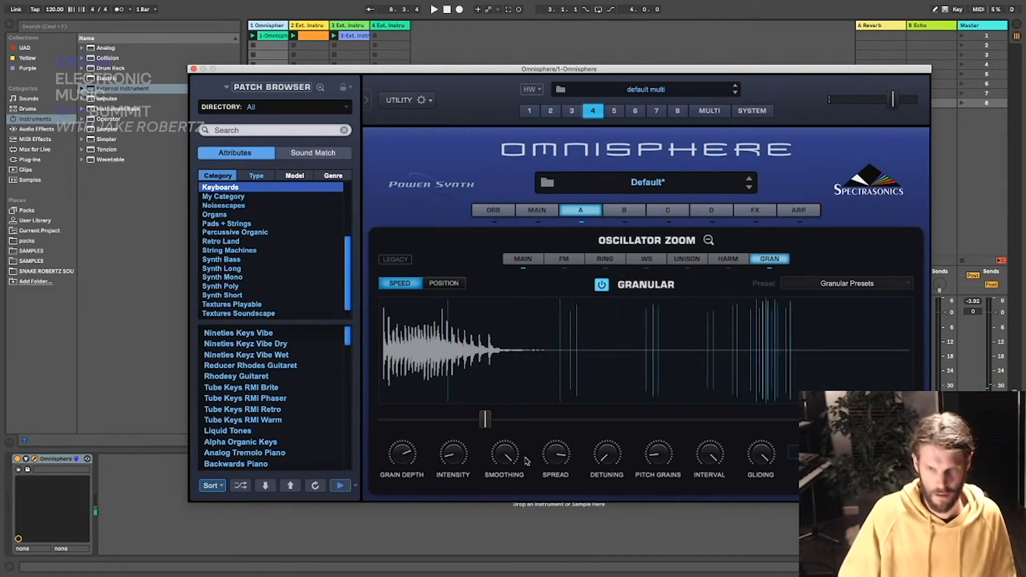
Step: Switch to layer B and set its oscillator to Synth mode
{"action": "left_click", "coordinate": [622, 210]}
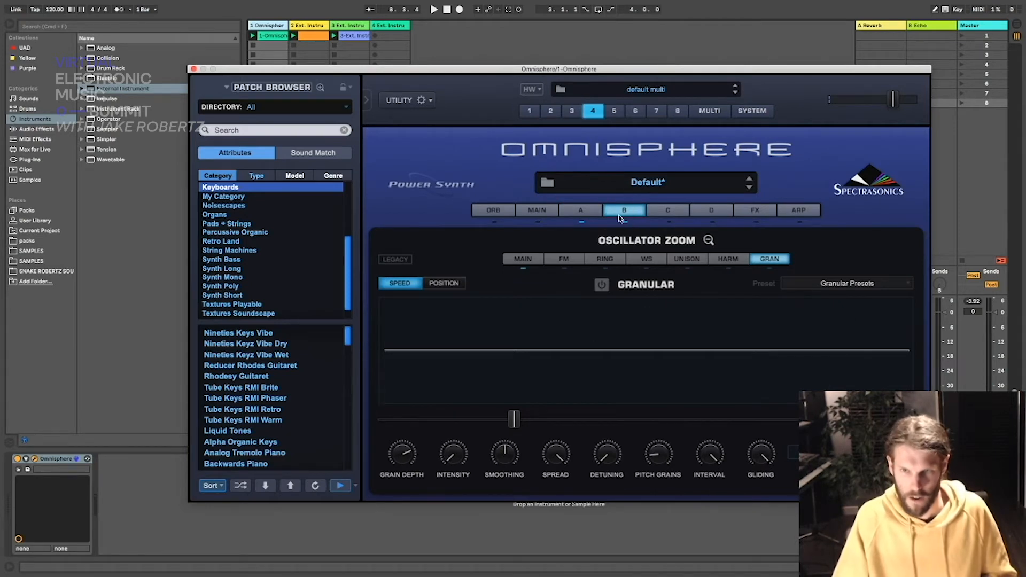
{"action": "left_click", "coordinate": [709, 240]}
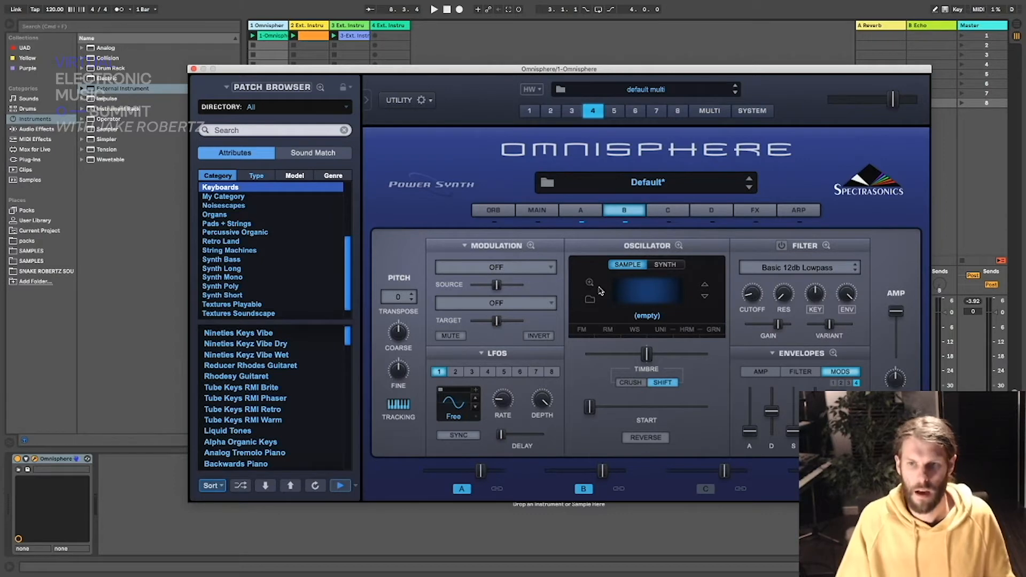
{"action": "left_click", "coordinate": [668, 265]}
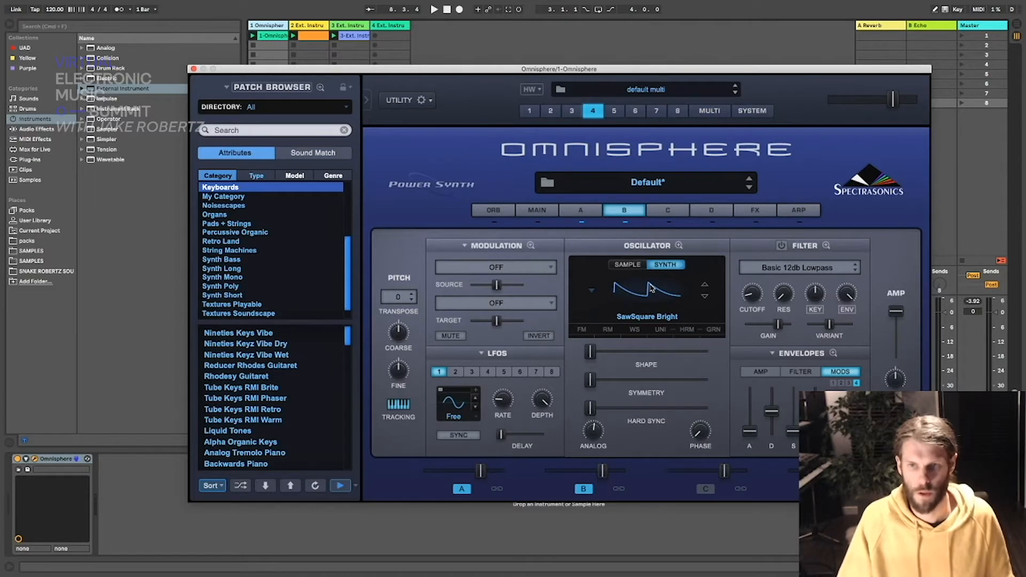
Step: Browse the classic sawtooth waveforms and choose Juno 106 Saw for layer B's oscillator
{"action": "left_click", "coordinate": [636, 294]}
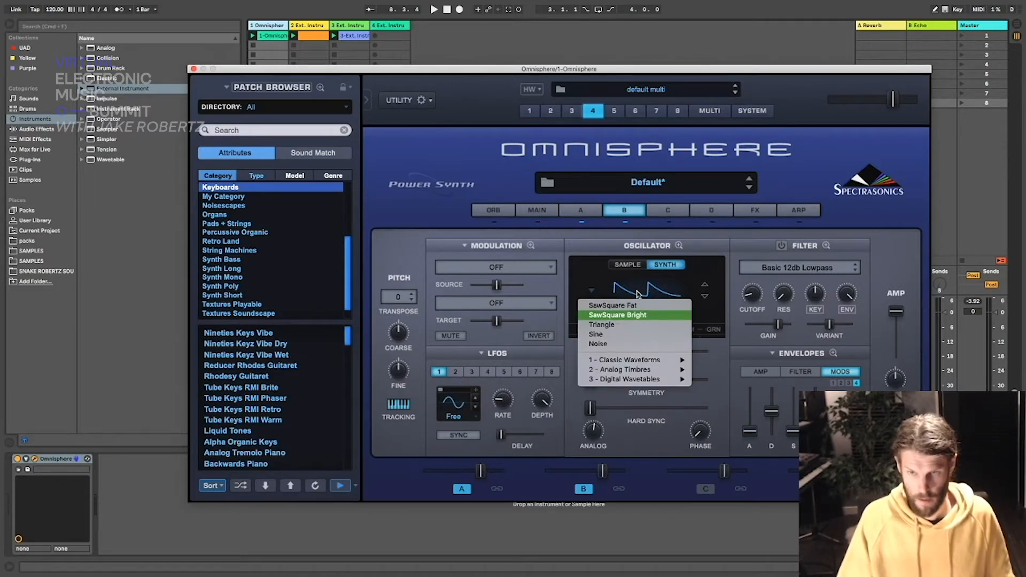
{"action": "mouse_move", "coordinate": [641, 360]}
{"action": "mouse_move", "coordinate": [721, 362]}
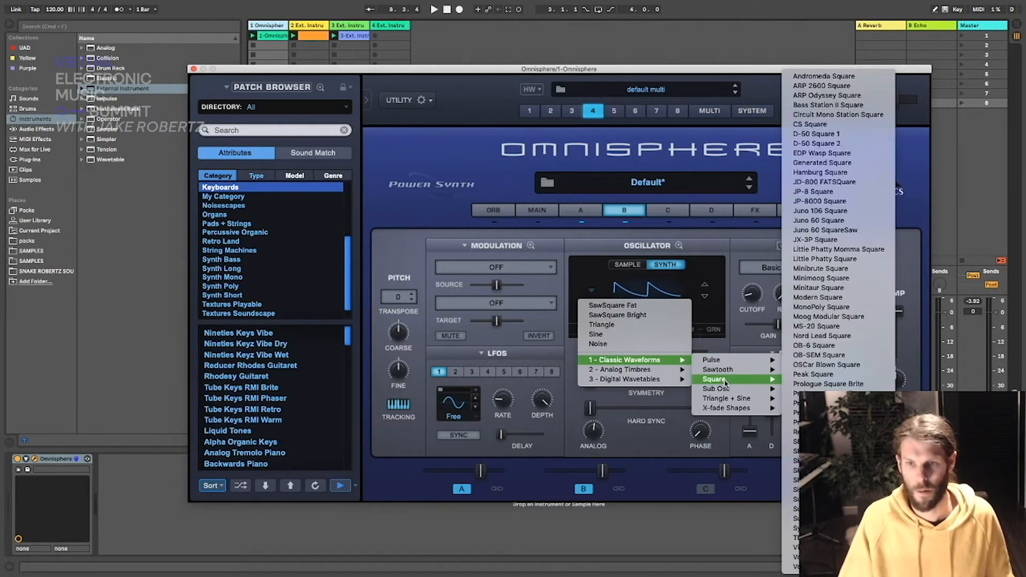
{"action": "mouse_move", "coordinate": [725, 390]}
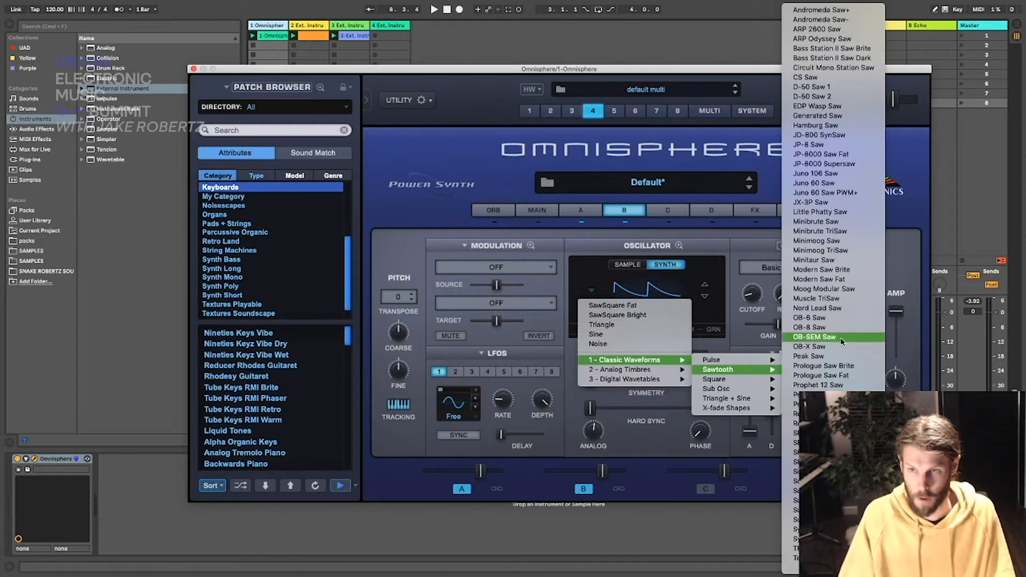
{"action": "scroll", "coordinate": [843, 241], "scroll_direction": "down", "scroll_amount": 4}
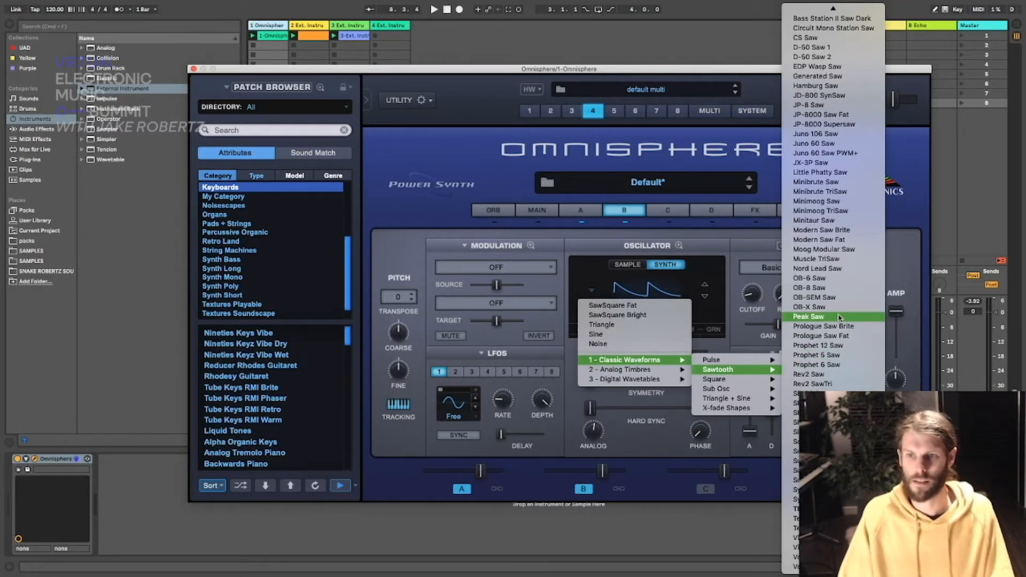
{"action": "scroll", "coordinate": [849, 282], "scroll_direction": "up", "scroll_amount": 4}
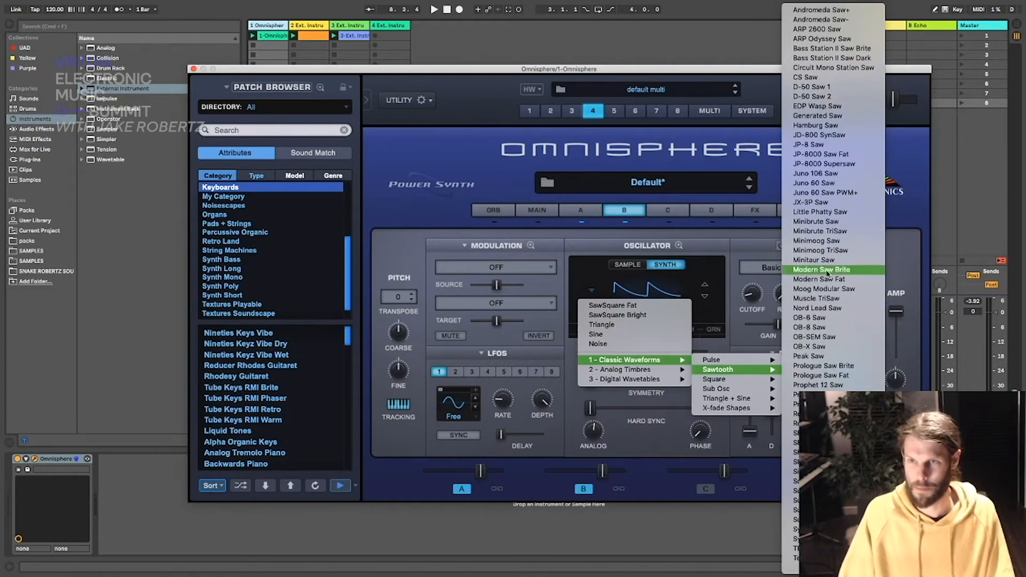
{"action": "scroll", "coordinate": [843, 366], "scroll_direction": "down", "scroll_amount": 1}
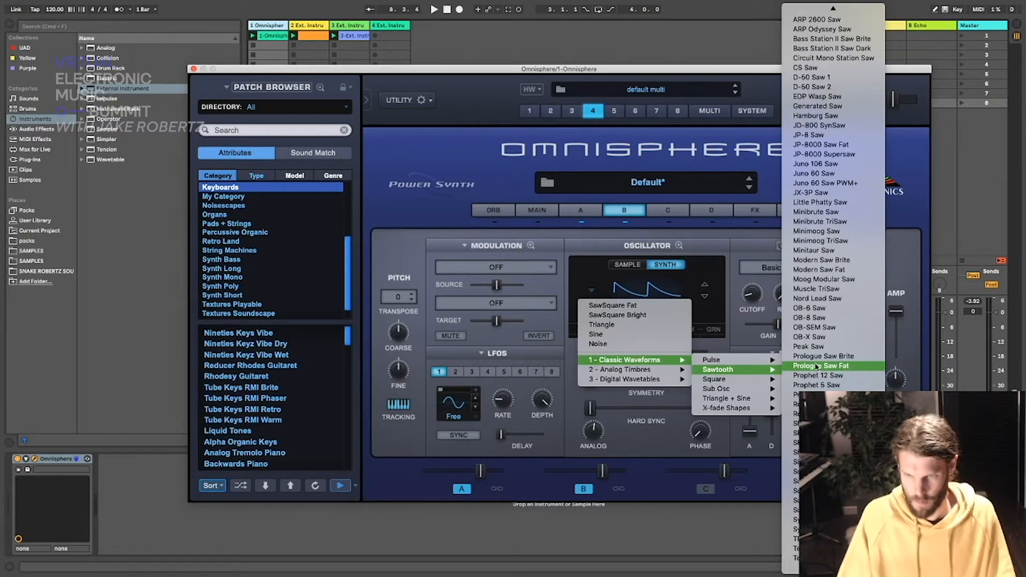
{"action": "scroll", "coordinate": [843, 372], "scroll_direction": "up", "scroll_amount": 1}
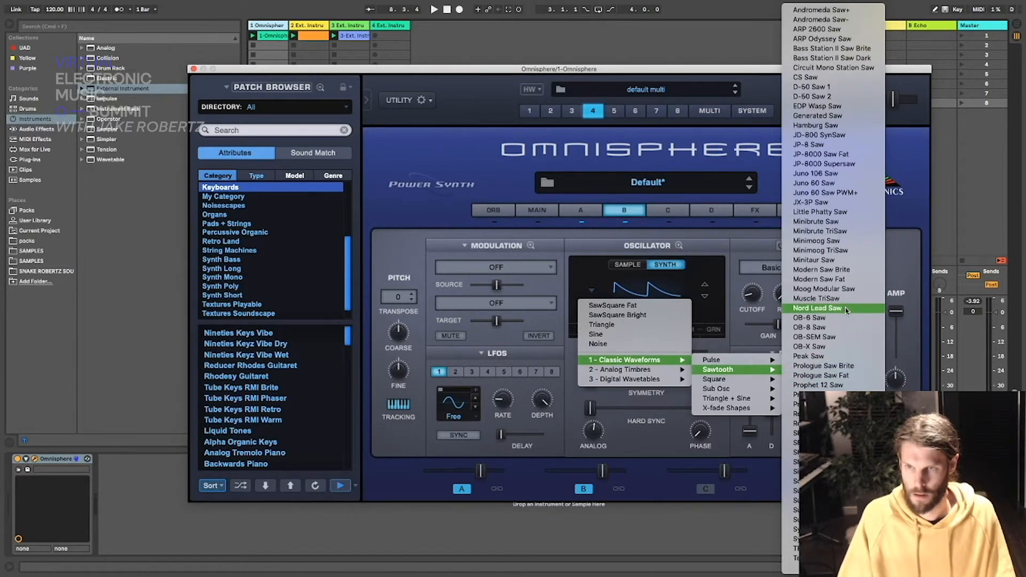
{"action": "left_click", "coordinate": [833, 173]}
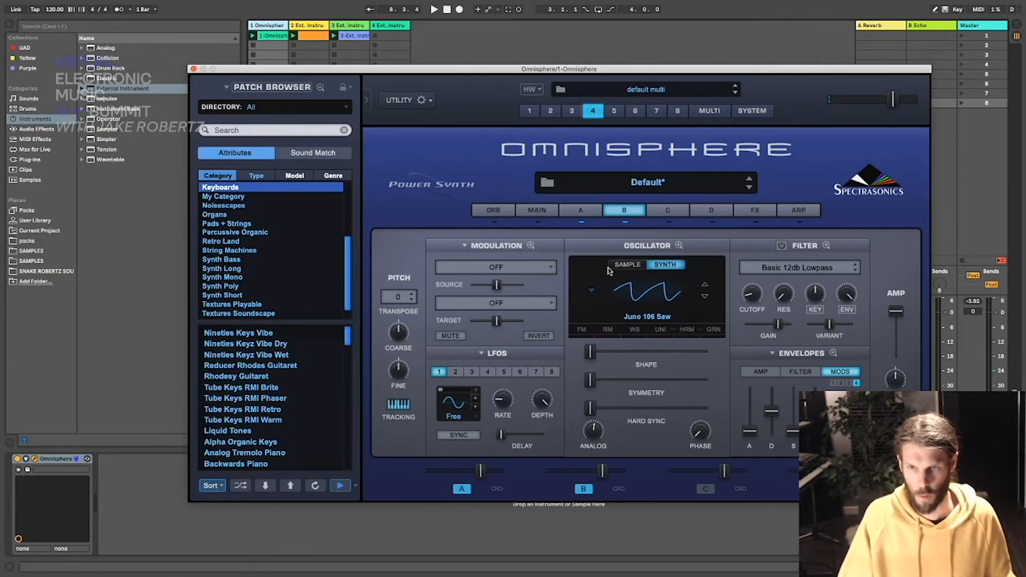
Step: Raise layer B's Shape to about halfway, modulate it with LFO1 and increase the LFO depth
{"action": "left_click_drag", "start_coordinate": [590, 351], "coordinate": [646, 367]}
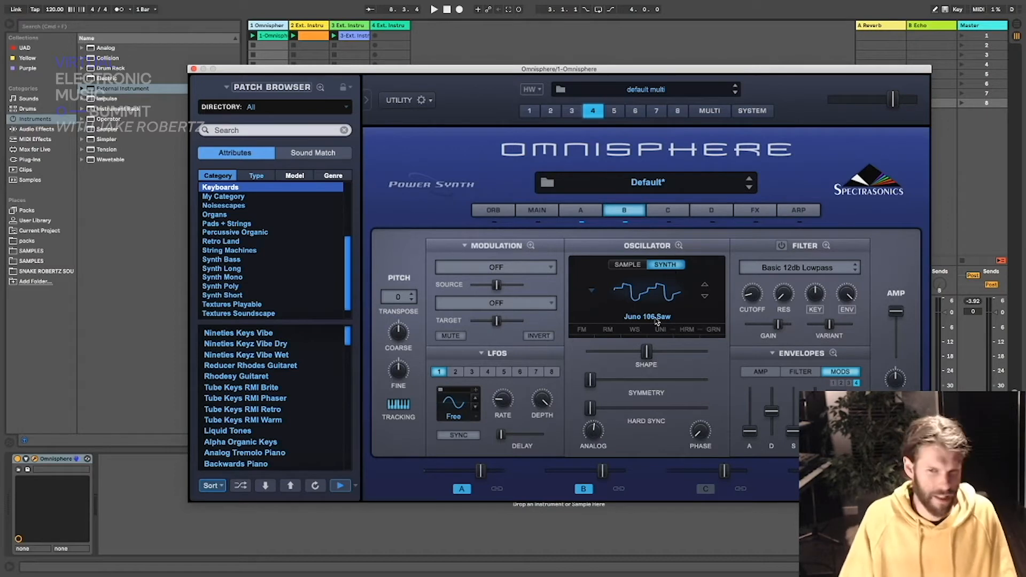
{"action": "right_click", "coordinate": [646, 352]}
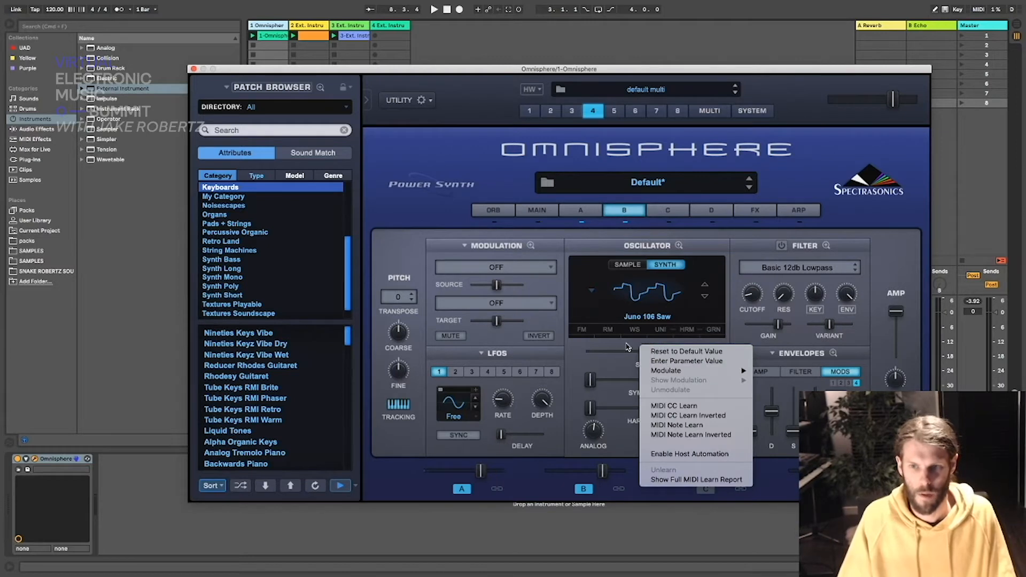
{"action": "mouse_move", "coordinate": [706, 372]}
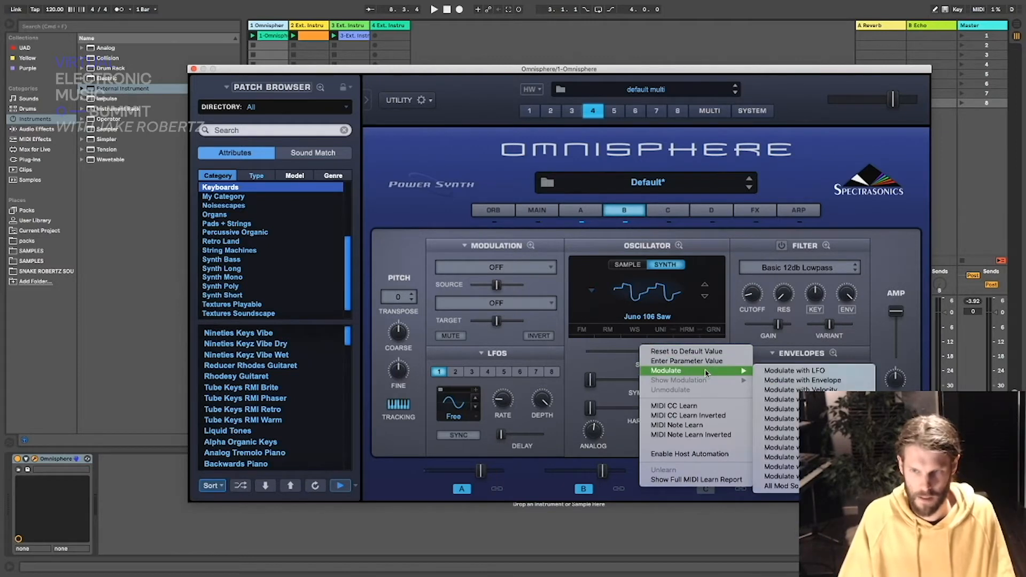
{"action": "left_click", "coordinate": [835, 370]}
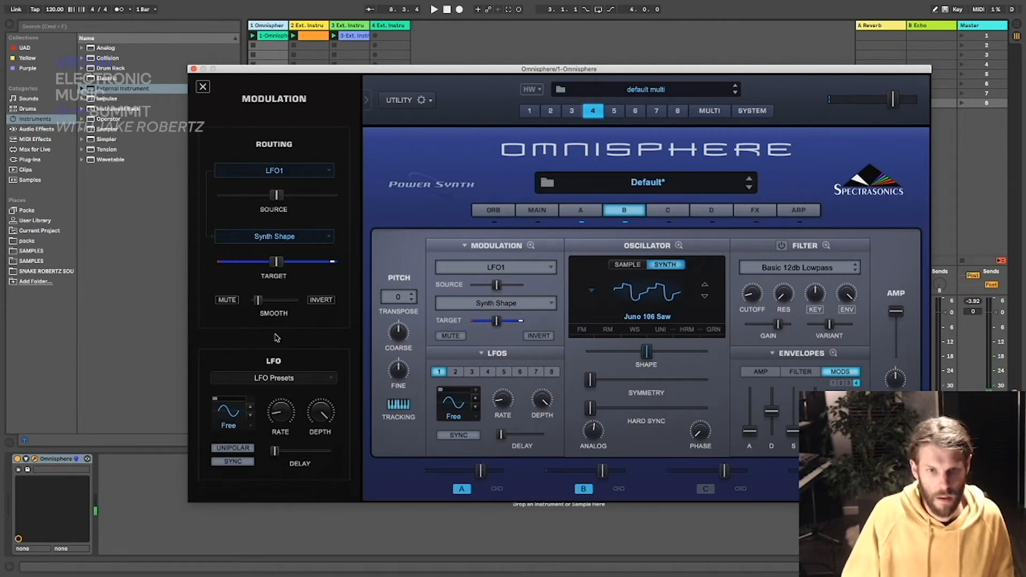
{"action": "mouse_move", "coordinate": [323, 412]}
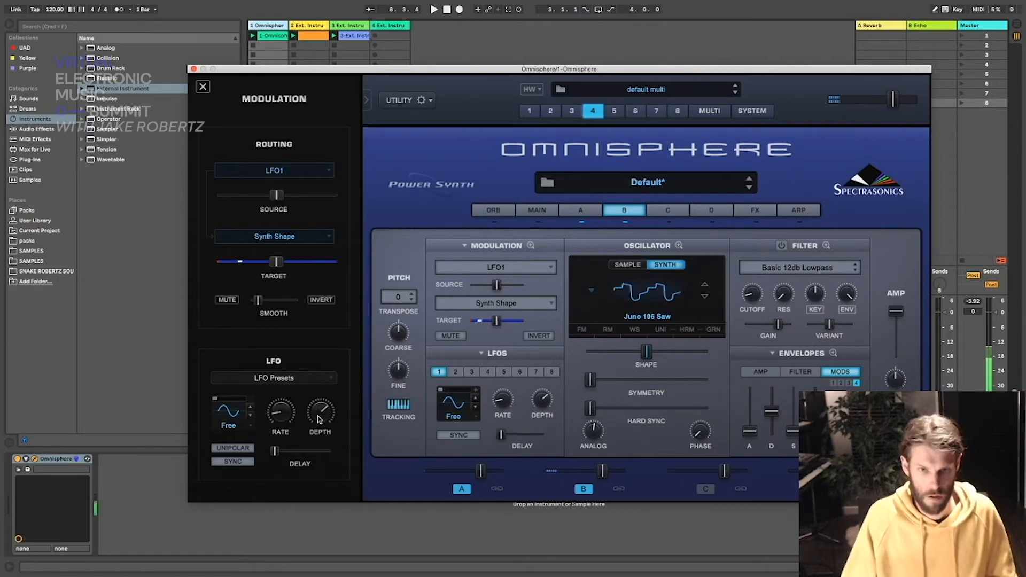
{"action": "left_click_drag", "start_coordinate": [321, 412], "coordinate": [324, 395]}
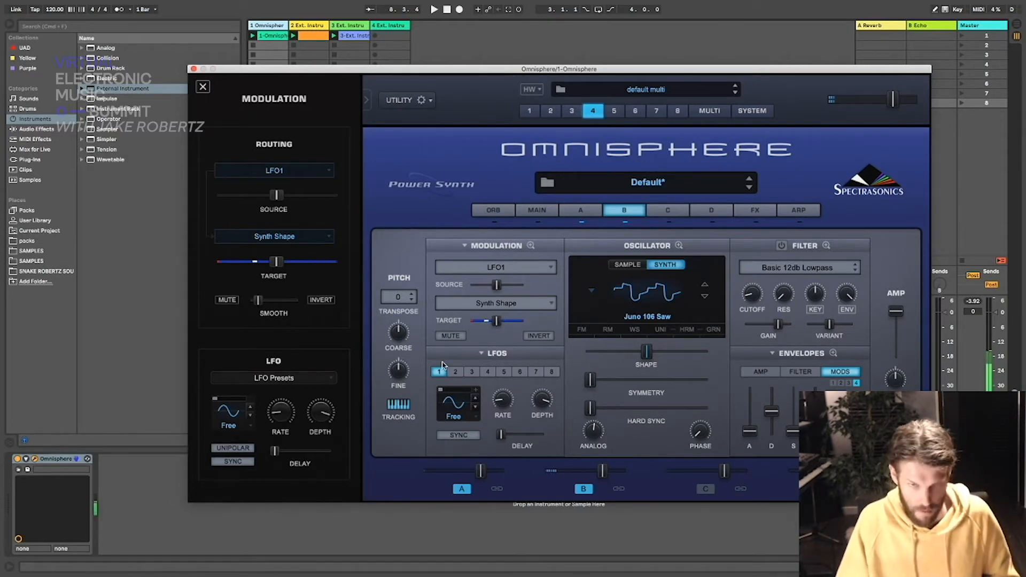
Step: Raise layer B's symmetry slightly and enable unison on its oscillator with reduced spread and a medium depth
{"action": "left_click_drag", "start_coordinate": [590, 380], "coordinate": [589, 410]}
{"action": "left_click", "coordinate": [679, 245]}
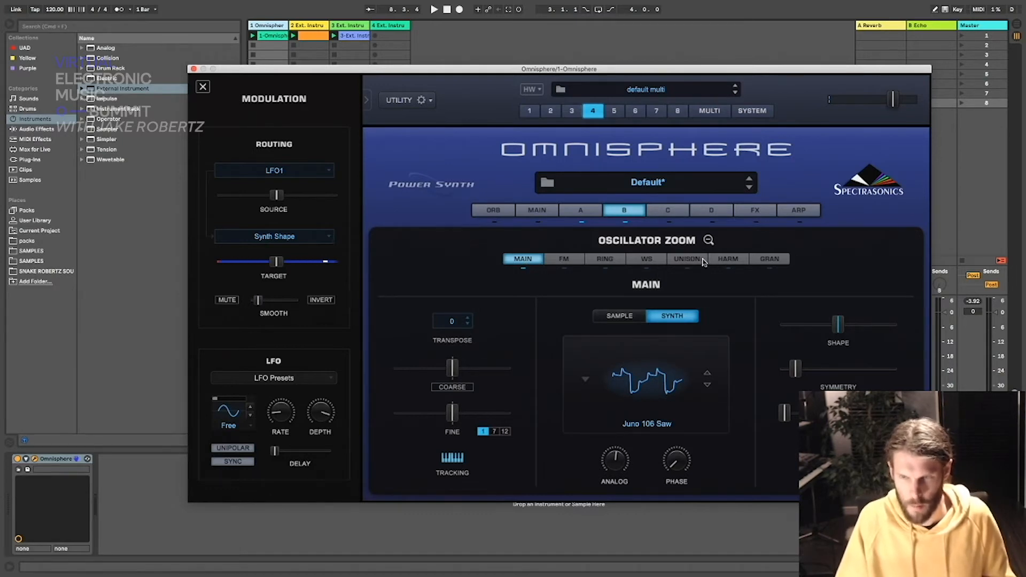
{"action": "left_click", "coordinate": [692, 260]}
{"action": "left_click", "coordinate": [609, 284]}
{"action": "left_click_drag", "start_coordinate": [505, 392], "coordinate": [468, 402]}
{"action": "left_click_drag", "start_coordinate": [398, 340], "coordinate": [456, 351]}
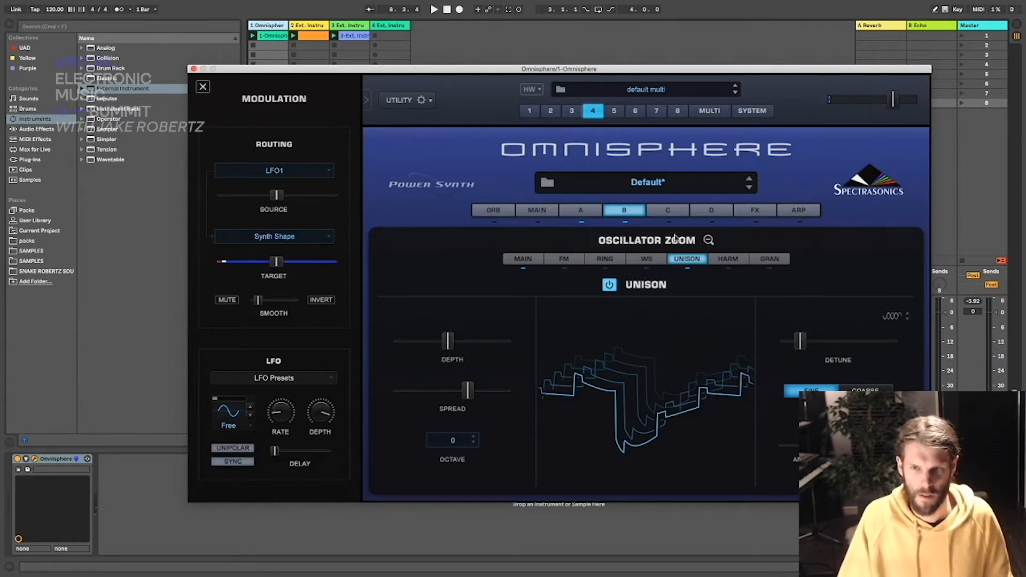
{"action": "left_click", "coordinate": [708, 239]}
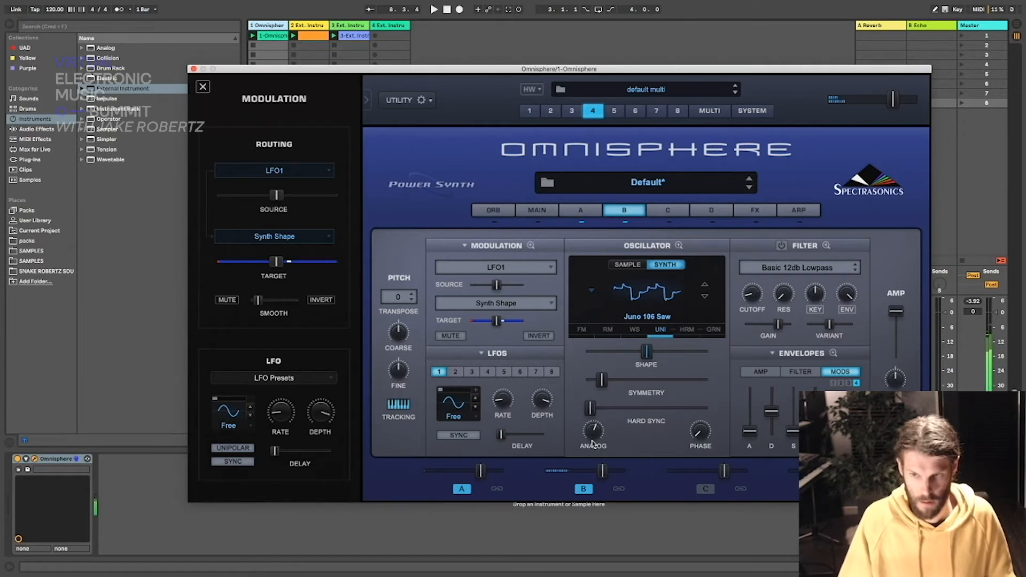
Step: Lower layer B's amp level slightly and enable the waveshaper on its oscillator with a slightly raised shaper frequency
{"action": "left_click_drag", "start_coordinate": [896, 311], "coordinate": [896, 328]}
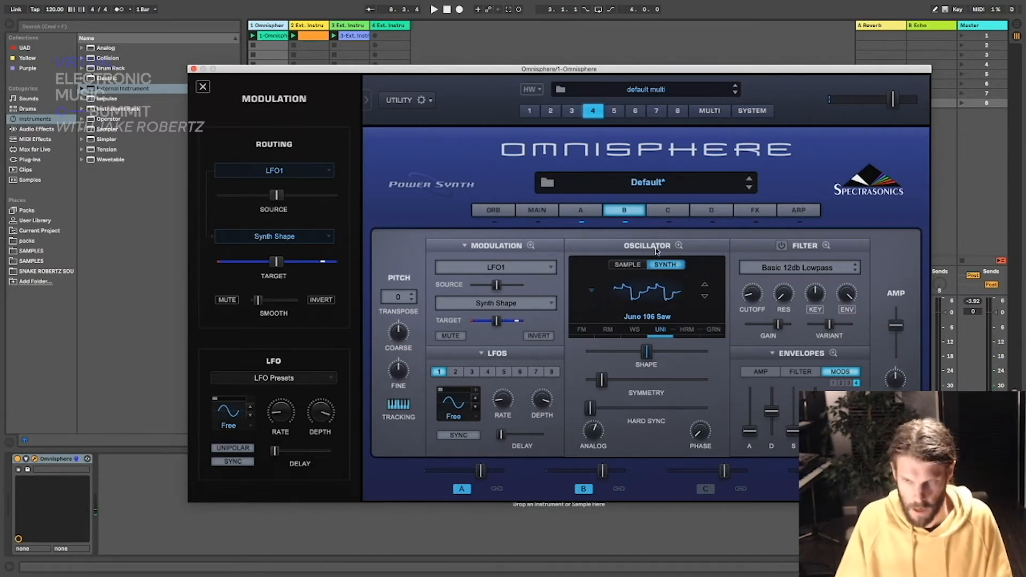
{"action": "left_click", "coordinate": [680, 245]}
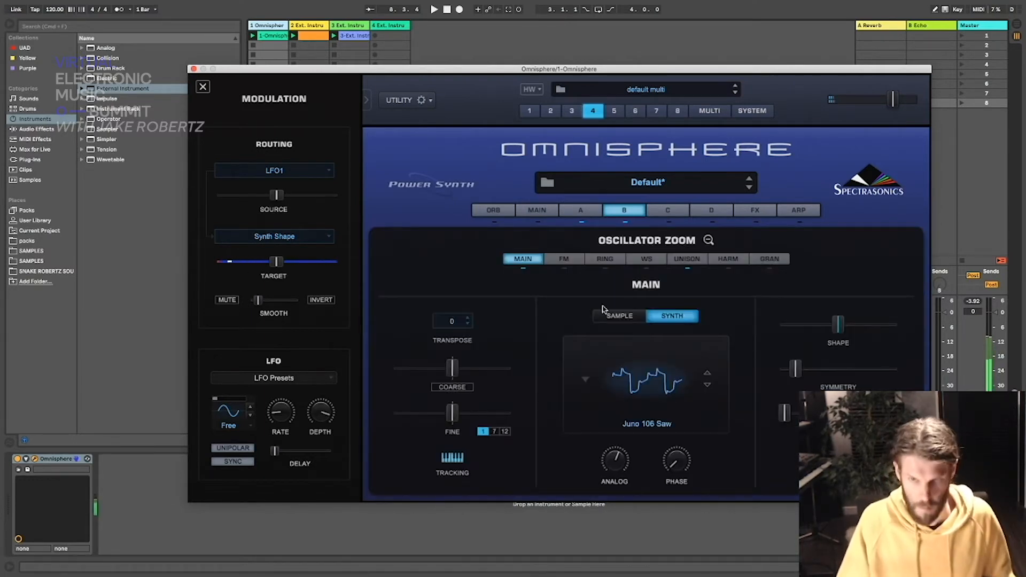
{"action": "left_click", "coordinate": [566, 261]}
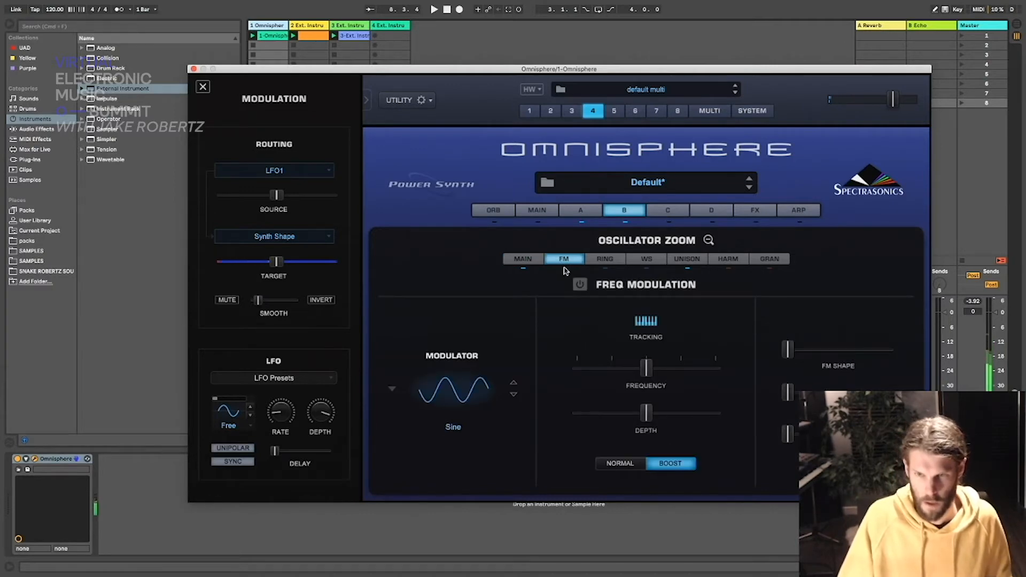
{"action": "left_click", "coordinate": [648, 261]}
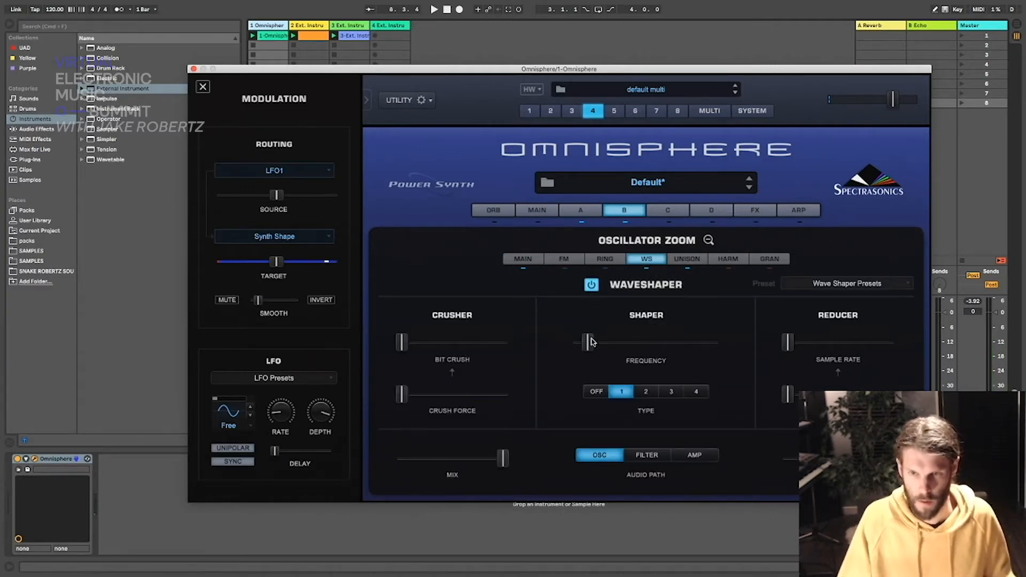
{"action": "mouse_move", "coordinate": [588, 344]}
{"action": "left_mouse_down"}
{"action": "mouse_move", "coordinate": [578, 346]}
{"action": "mouse_move", "coordinate": [636, 347]}
{"action": "mouse_move", "coordinate": [592, 345]}
{"action": "left_mouse_up"}
Step: Compare layer B with the waveshaper bypassed and with shaper types 2 and 3, returning to type 1
{"action": "left_click", "coordinate": [590, 286]}
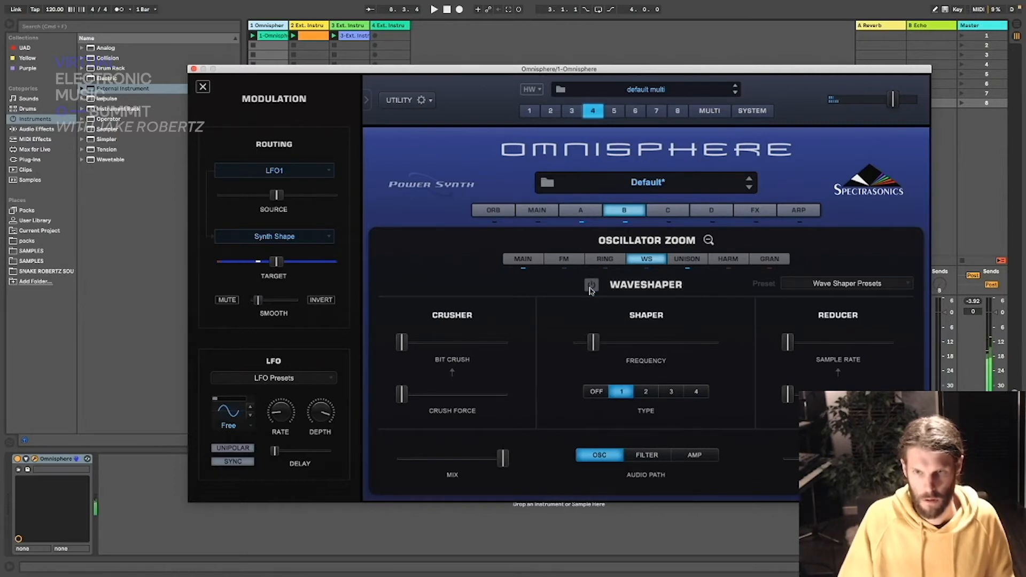
{"action": "left_click", "coordinate": [590, 286]}
{"action": "left_click", "coordinate": [646, 393]}
{"action": "left_click", "coordinate": [671, 393]}
{"action": "left_click", "coordinate": [619, 394]}
{"action": "left_click", "coordinate": [674, 393]}
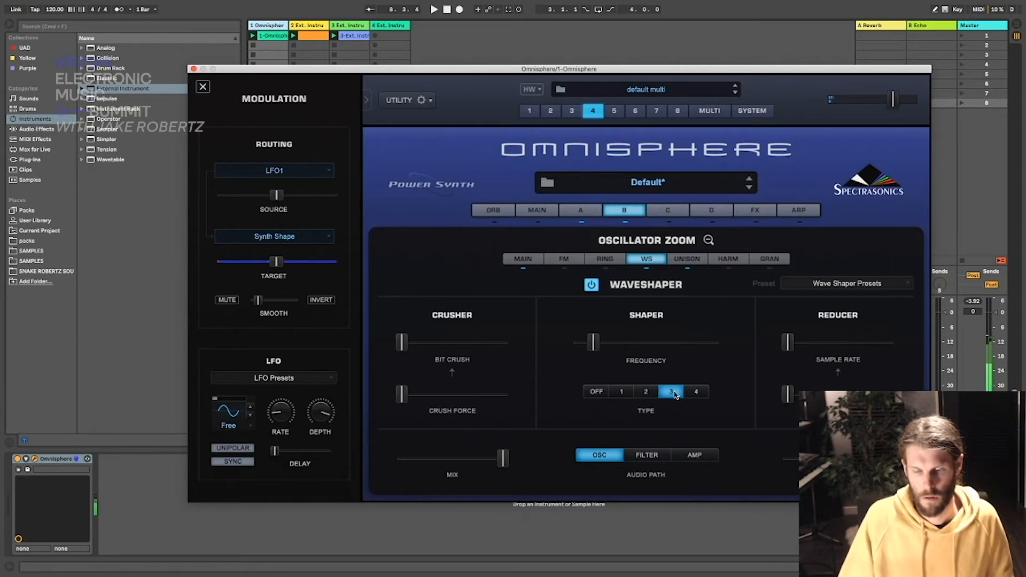
{"action": "left_click", "coordinate": [621, 394]}
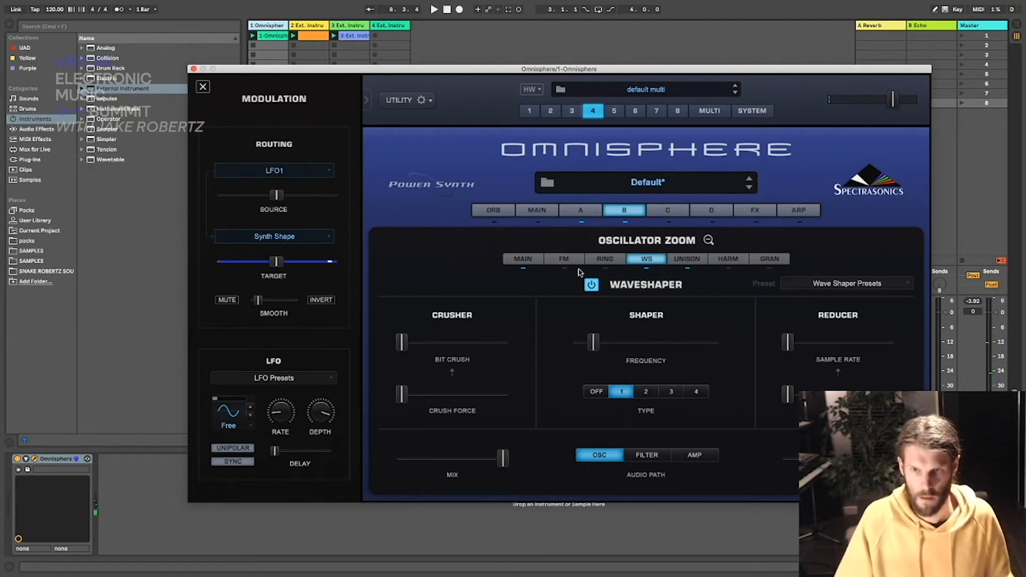
Step: Leave layer B's oscillator zoom, enable layer A's Basic 12db Lowpass filter and set its cutoff to about 0.266 kHz
{"action": "left_click", "coordinate": [697, 263]}
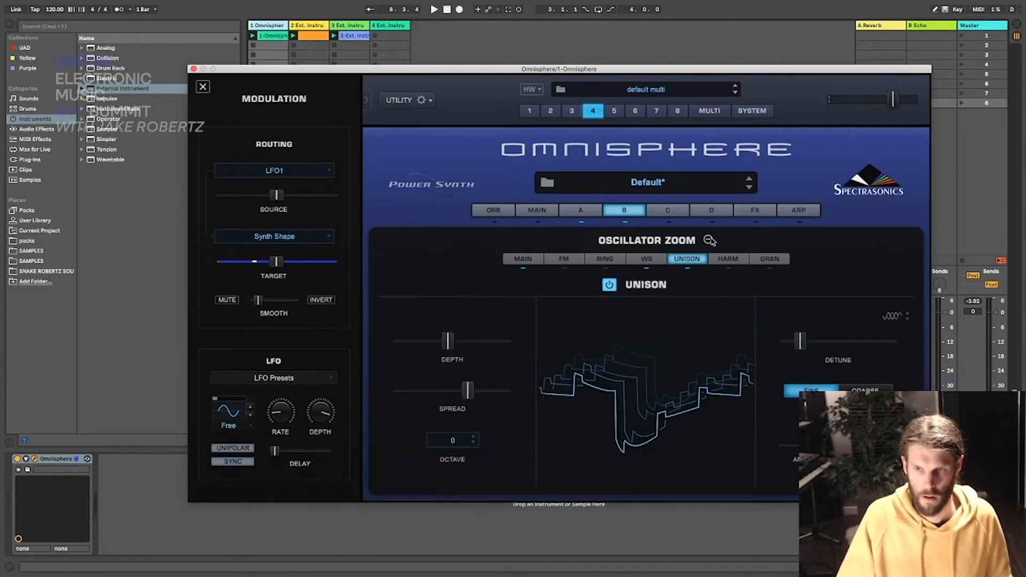
{"action": "left_click", "coordinate": [710, 241]}
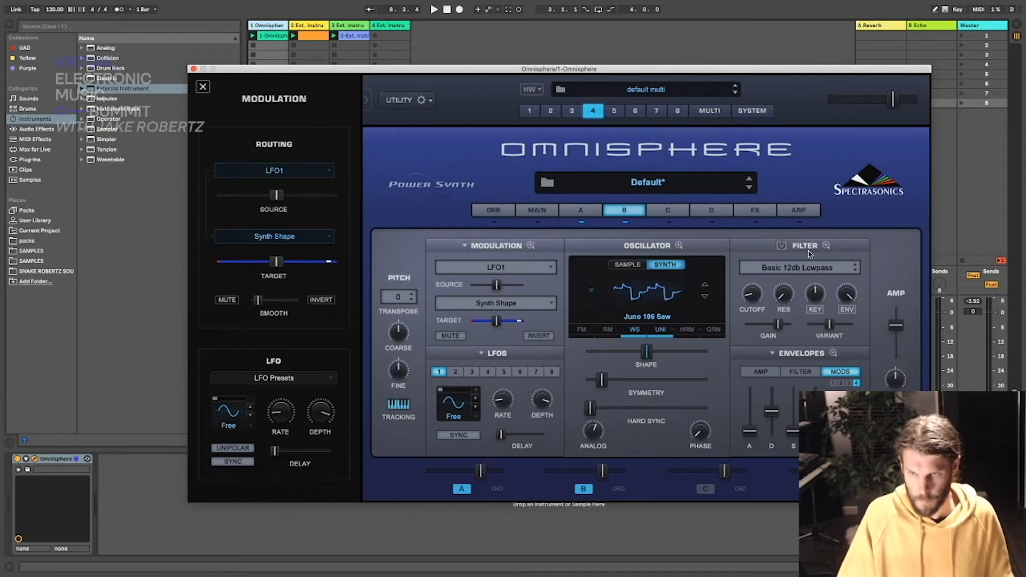
{"action": "left_click", "coordinate": [590, 214]}
{"action": "left_click", "coordinate": [625, 214]}
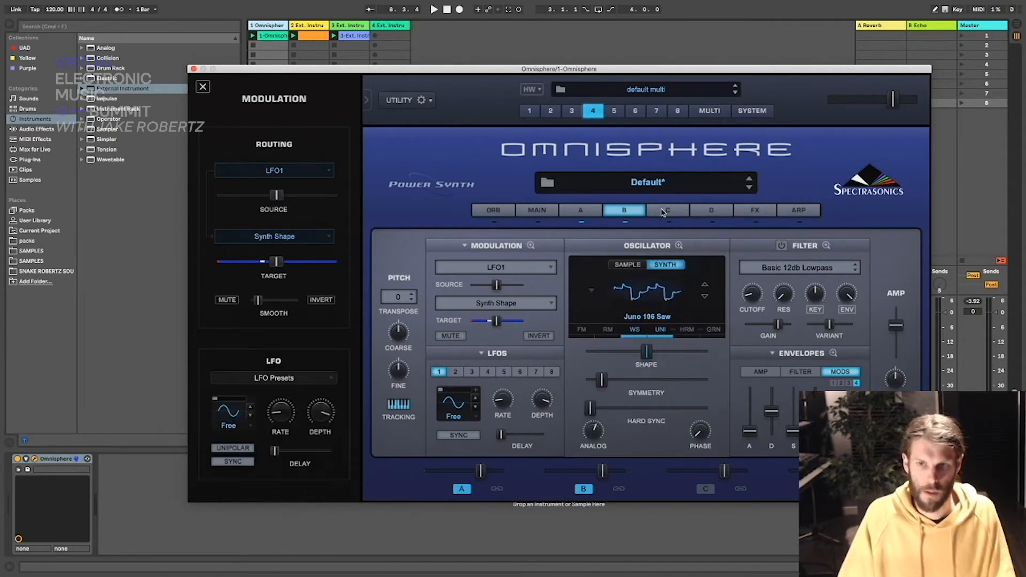
{"action": "left_click", "coordinate": [663, 213]}
{"action": "left_click", "coordinate": [633, 212]}
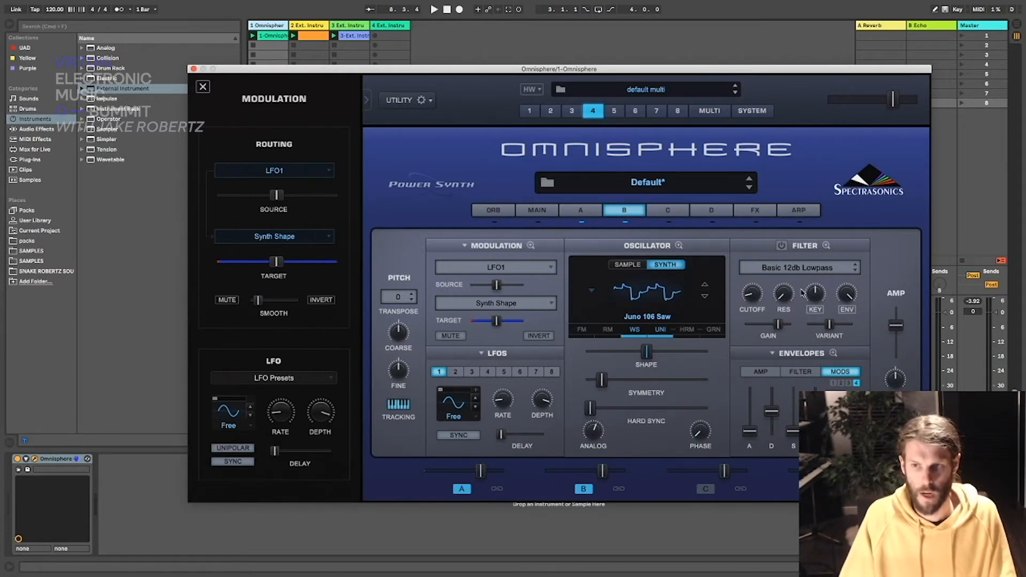
{"action": "left_click", "coordinate": [598, 214]}
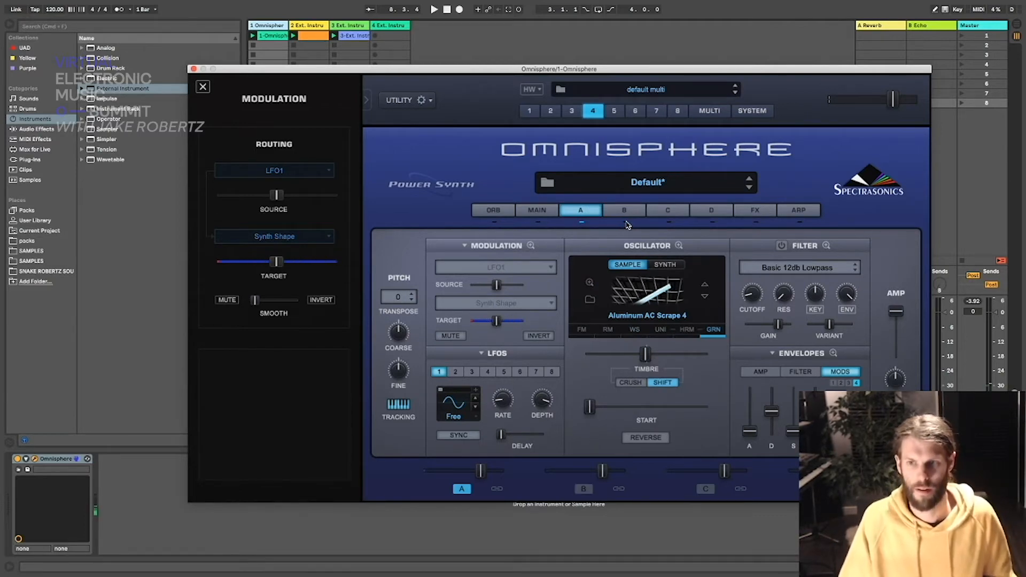
{"action": "left_click", "coordinate": [781, 245]}
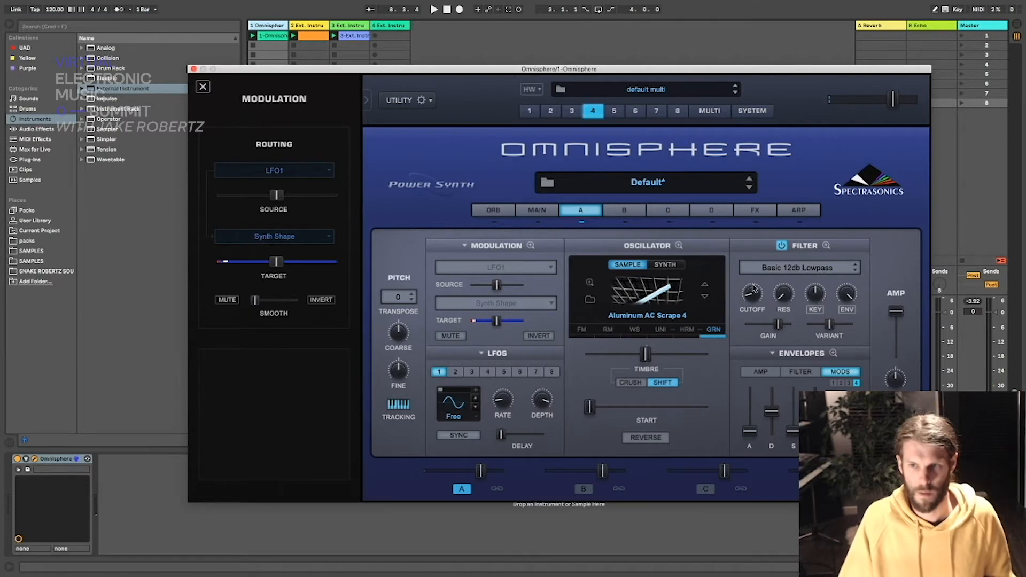
{"action": "mouse_move", "coordinate": [751, 282]}
{"action": "mouse_move", "coordinate": [752, 282]}
{"action": "left_mouse_down"}
{"action": "mouse_move", "coordinate": [756, 257]}
{"action": "mouse_move", "coordinate": [759, 287]}
{"action": "left_mouse_up"}
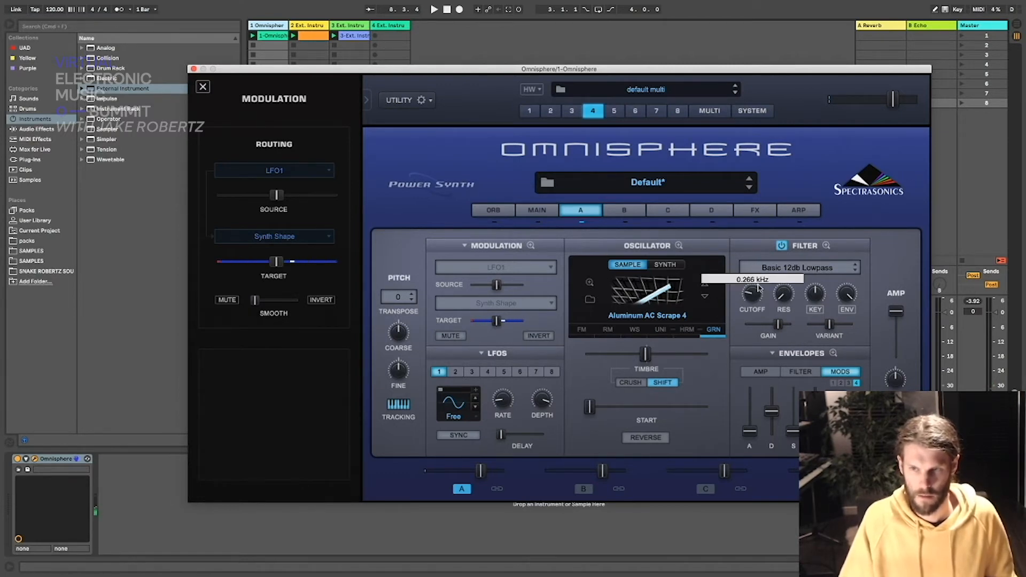
Step: Enable layer B's filter and change its type to Rich and Moogie2 from the lowpass filters
{"action": "left_click", "coordinate": [622, 212]}
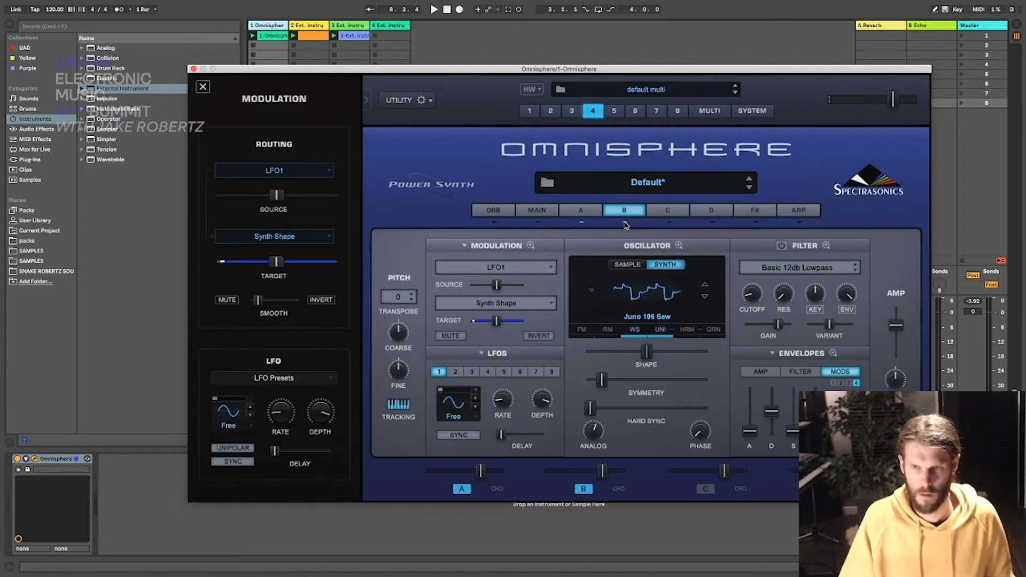
{"action": "left_click_drag", "start_coordinate": [754, 297], "coordinate": [759, 282]}
{"action": "left_click", "coordinate": [581, 210]}
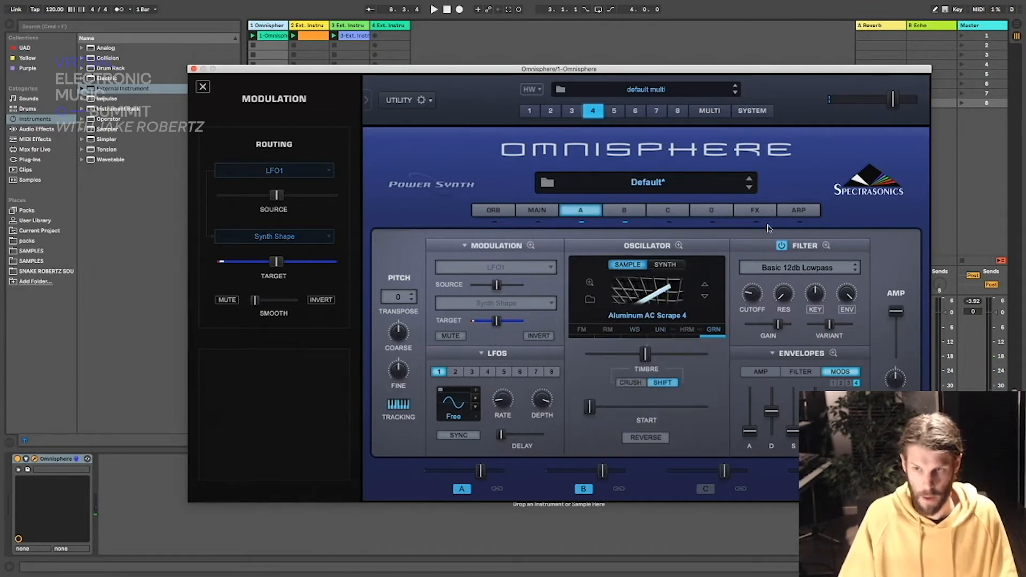
{"action": "left_click", "coordinate": [623, 210]}
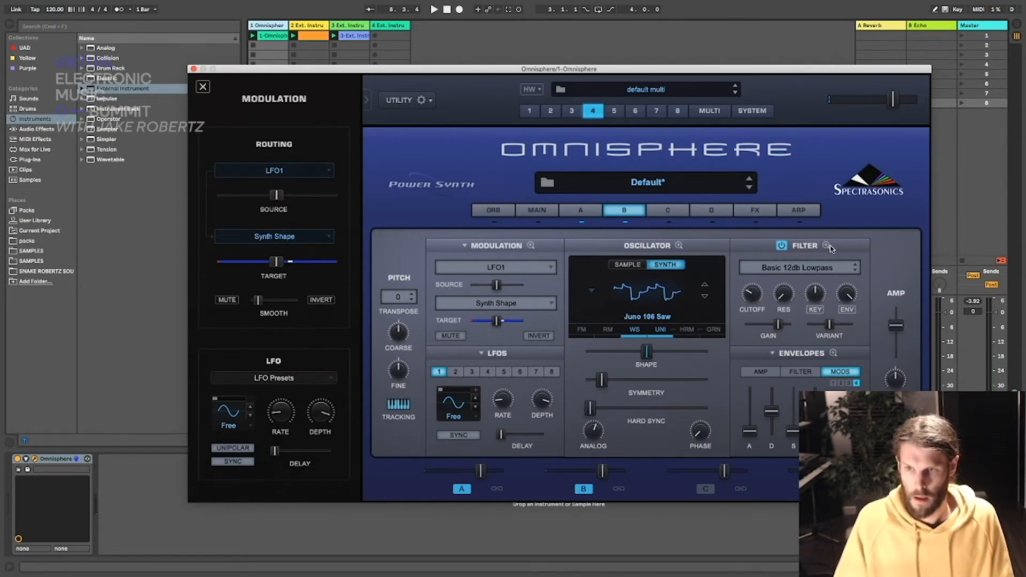
{"action": "left_click", "coordinate": [813, 269]}
{"action": "mouse_move", "coordinate": [812, 273]}
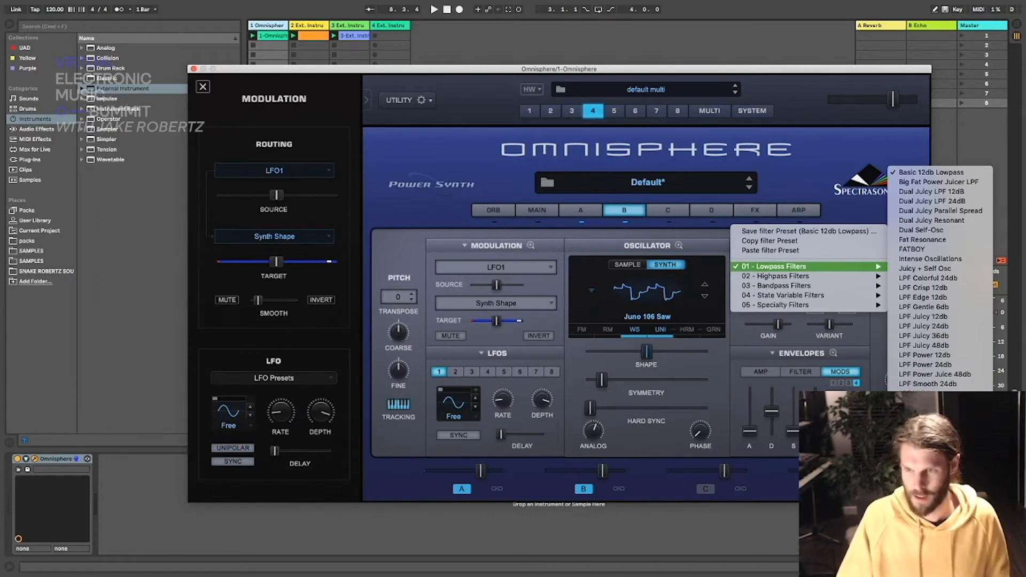
{"action": "left_click", "coordinate": [926, 441]}
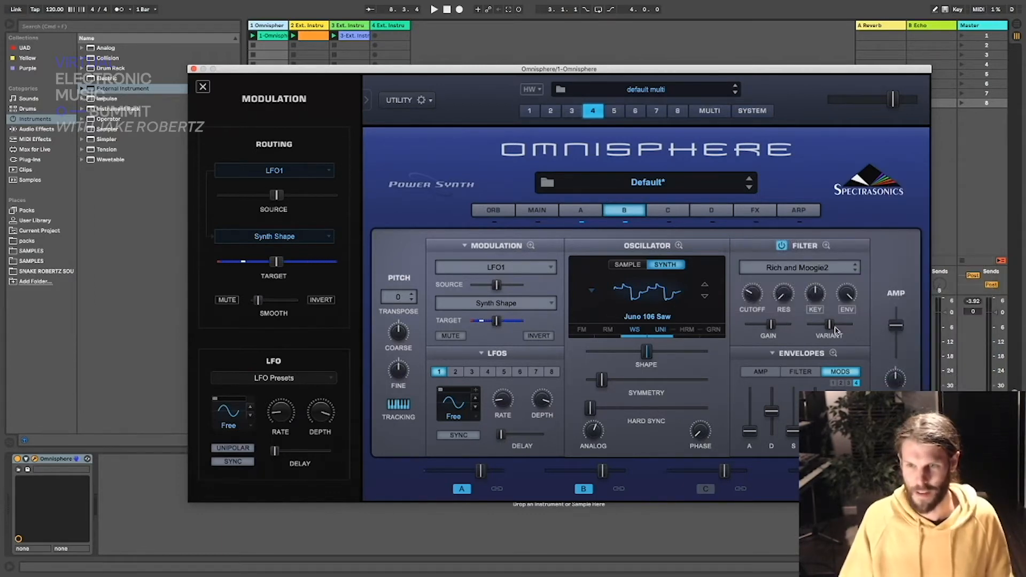
Step: Lower layer B's filter cutoff and reduce its filter envelope amount
{"action": "mouse_move", "coordinate": [754, 295]}
{"action": "left_mouse_down"}
{"action": "mouse_move", "coordinate": [749, 325]}
{"action": "mouse_move", "coordinate": [762, 243]}
{"action": "mouse_move", "coordinate": [761, 296]}
{"action": "mouse_move", "coordinate": [785, 287]}
{"action": "mouse_move", "coordinate": [753, 293]}
{"action": "mouse_move", "coordinate": [757, 323]}
{"action": "mouse_move", "coordinate": [757, 270]}
{"action": "mouse_move", "coordinate": [753, 306]}
{"action": "left_mouse_up"}
{"action": "left_click_drag", "start_coordinate": [754, 306], "coordinate": [754, 324]}
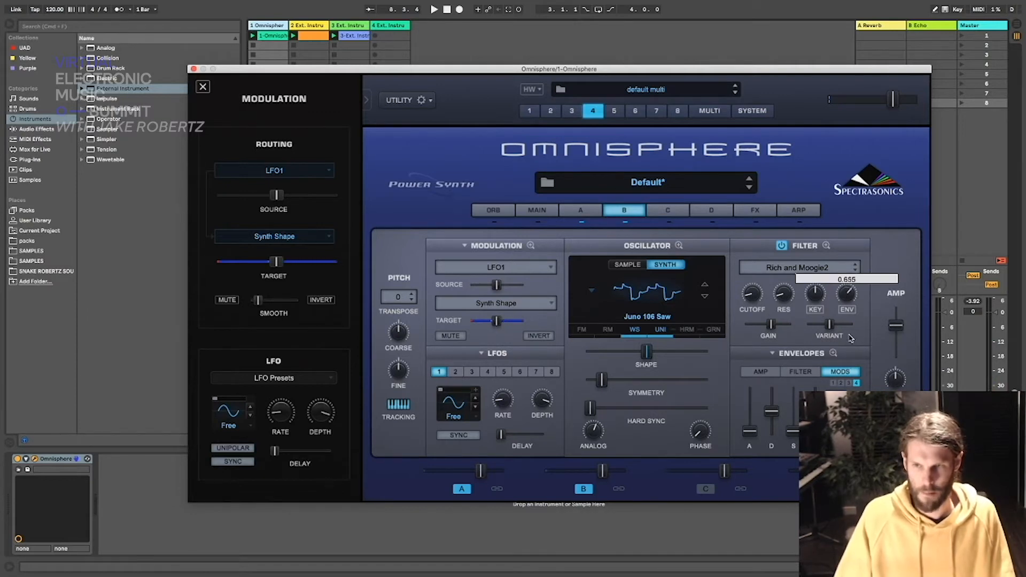
{"action": "left_click", "coordinate": [810, 373]}
{"action": "mouse_move", "coordinate": [848, 299]}
{"action": "left_mouse_down"}
{"action": "mouse_move", "coordinate": [848, 277]}
{"action": "mouse_move", "coordinate": [848, 320]}
{"action": "mouse_move", "coordinate": [850, 297]}
{"action": "left_mouse_up"}
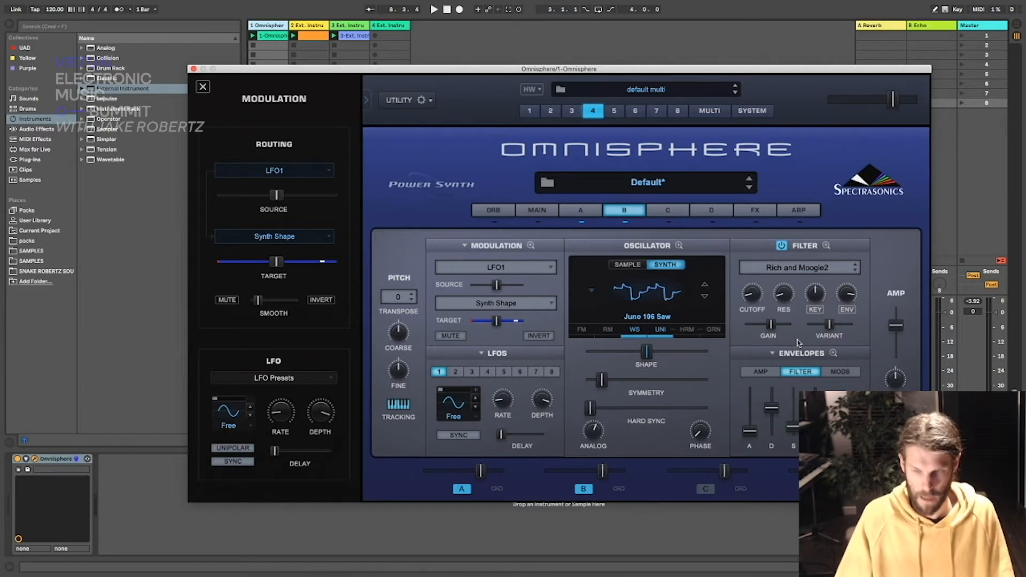
Step: Lengthen the attack of layer B's filter and amp envelopes and raise the filter envelope's release
{"action": "left_click_drag", "start_coordinate": [755, 434], "coordinate": [750, 415]}
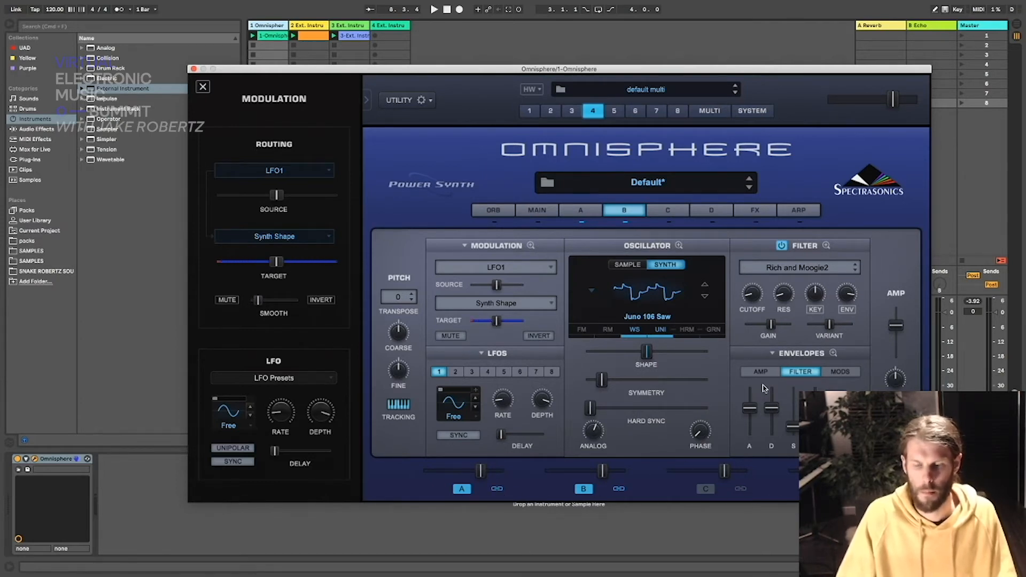
{"action": "left_click", "coordinate": [777, 372]}
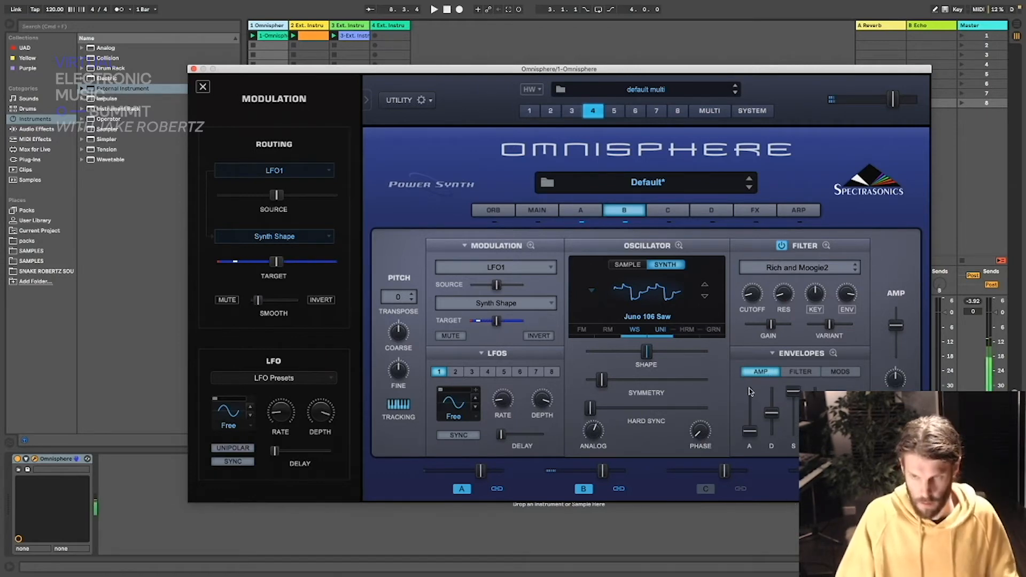
{"action": "left_click_drag", "start_coordinate": [753, 437], "coordinate": [756, 425]}
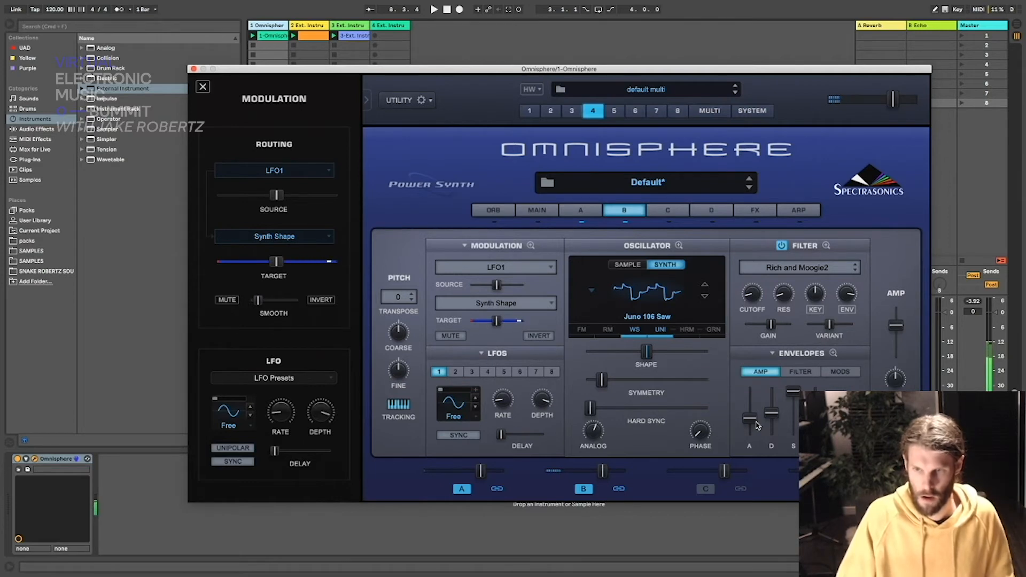
{"action": "left_click_drag", "start_coordinate": [756, 425], "coordinate": [749, 417]}
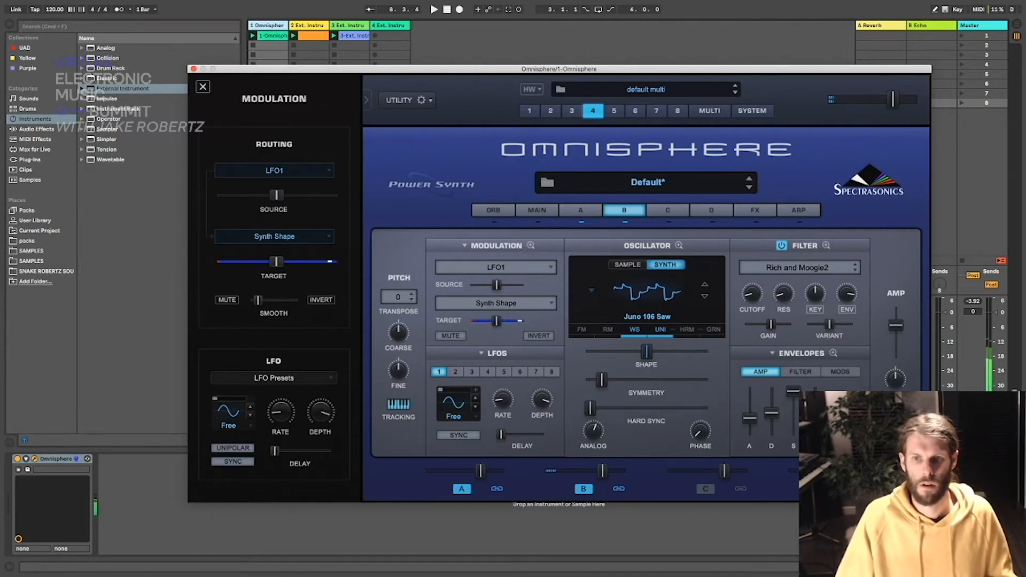
{"action": "left_click", "coordinate": [811, 373]}
{"action": "left_click_drag", "start_coordinate": [815, 422], "coordinate": [814, 410]}
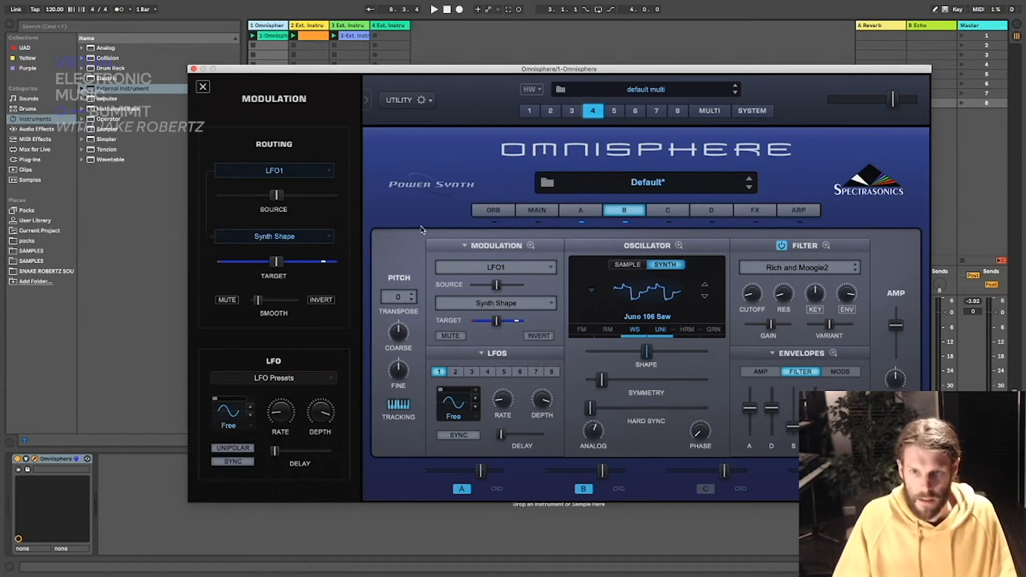
Step: Examine the effects racks of layers A to D and the effect types and rack presets offered for layer A
{"action": "left_click", "coordinate": [744, 211]}
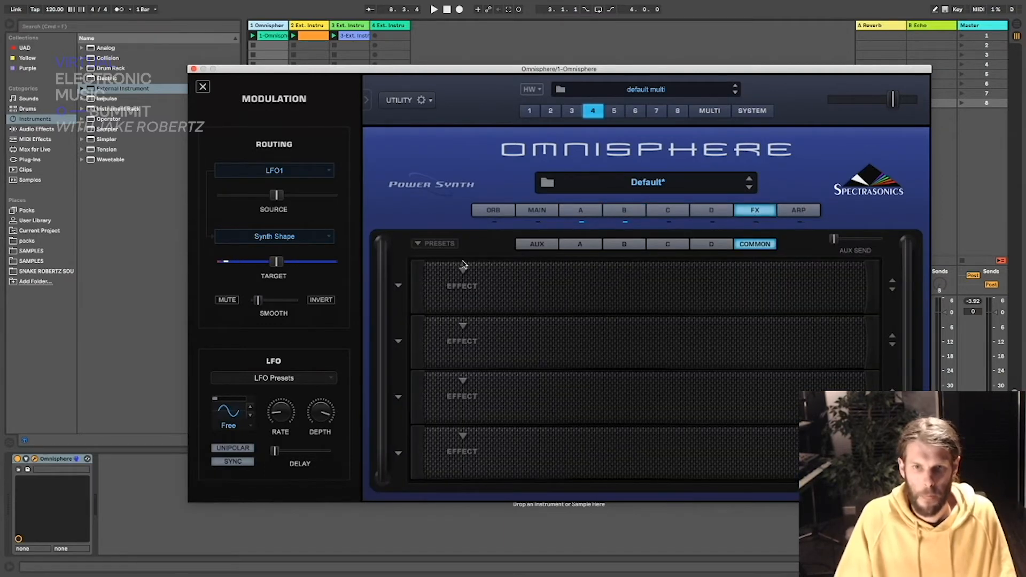
{"action": "left_click", "coordinate": [595, 249]}
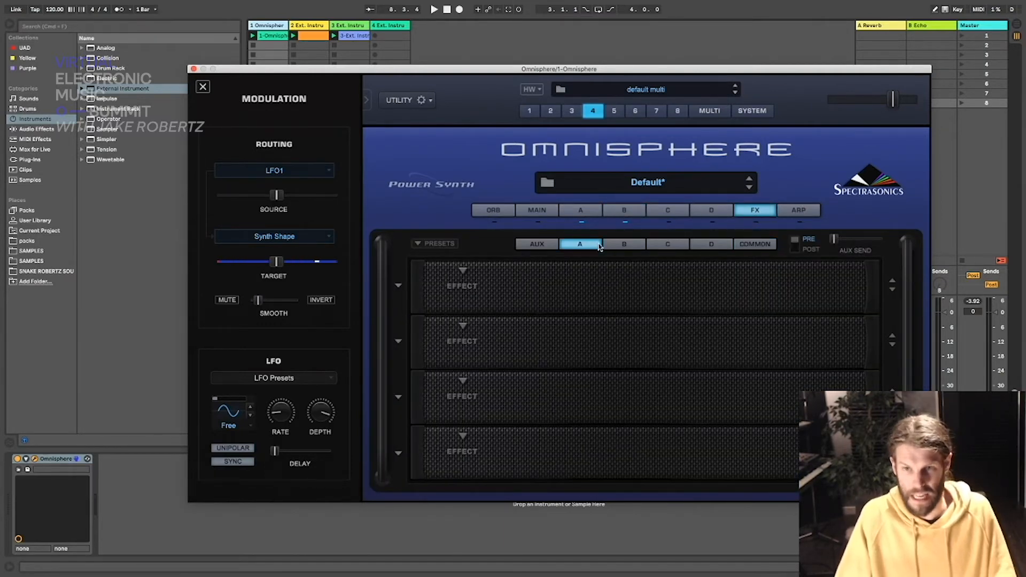
{"action": "left_click", "coordinate": [625, 247]}
{"action": "left_click", "coordinate": [665, 247]}
{"action": "left_click", "coordinate": [701, 247]}
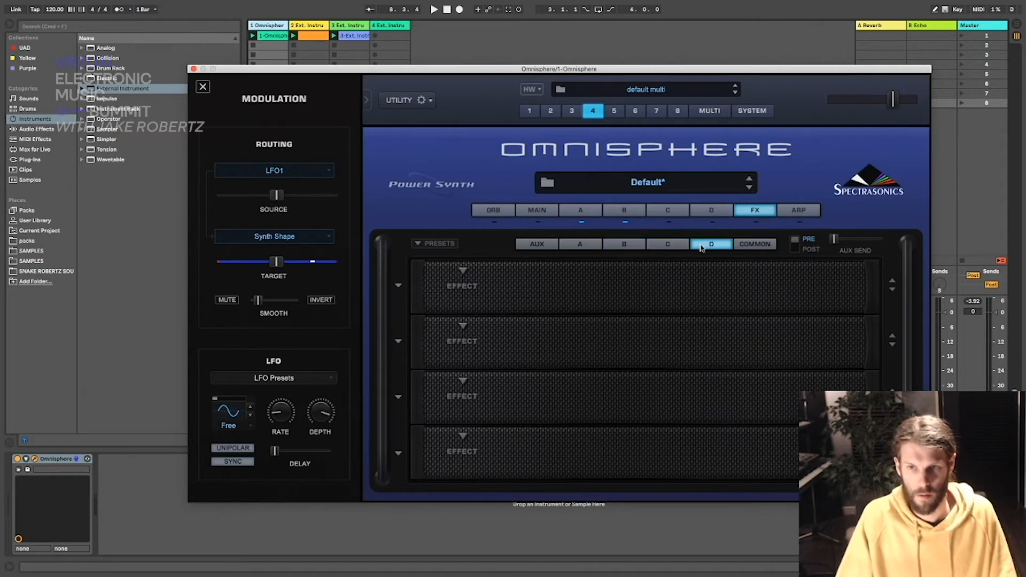
{"action": "left_click", "coordinate": [583, 245]}
{"action": "left_click", "coordinate": [463, 271]}
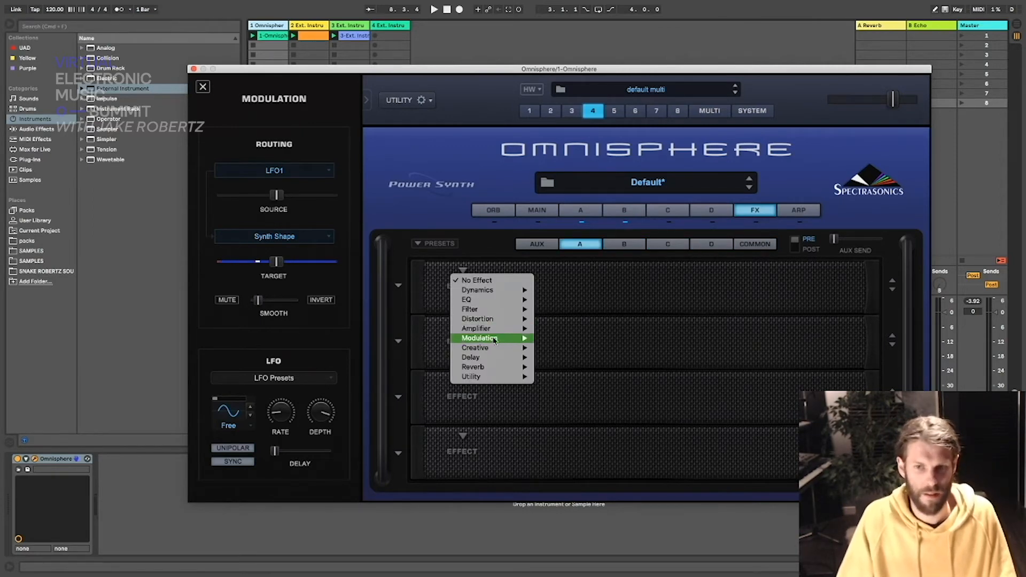
{"action": "left_click", "coordinate": [472, 246]}
{"action": "left_click", "coordinate": [443, 246]}
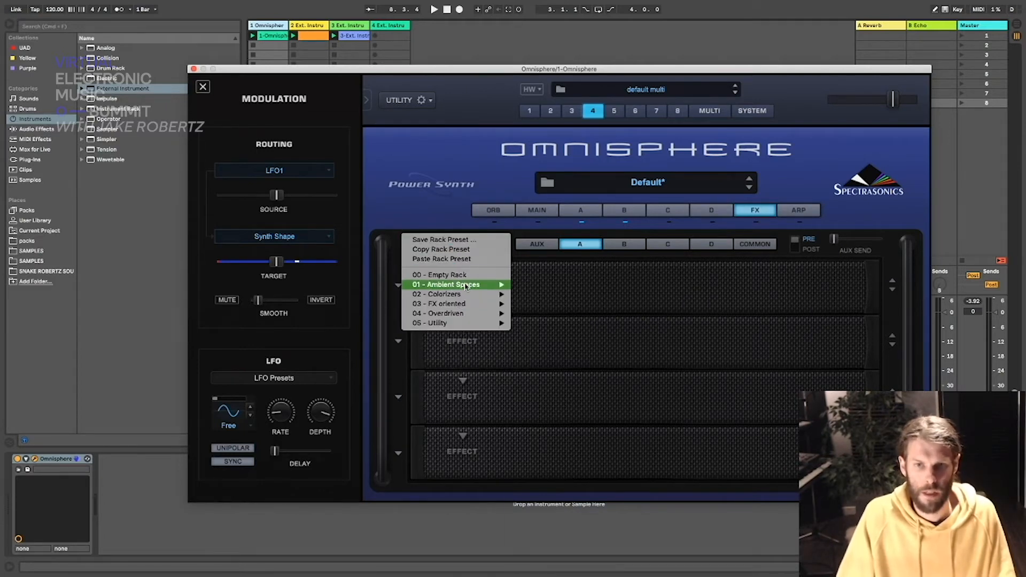
{"action": "mouse_move", "coordinate": [447, 303]}
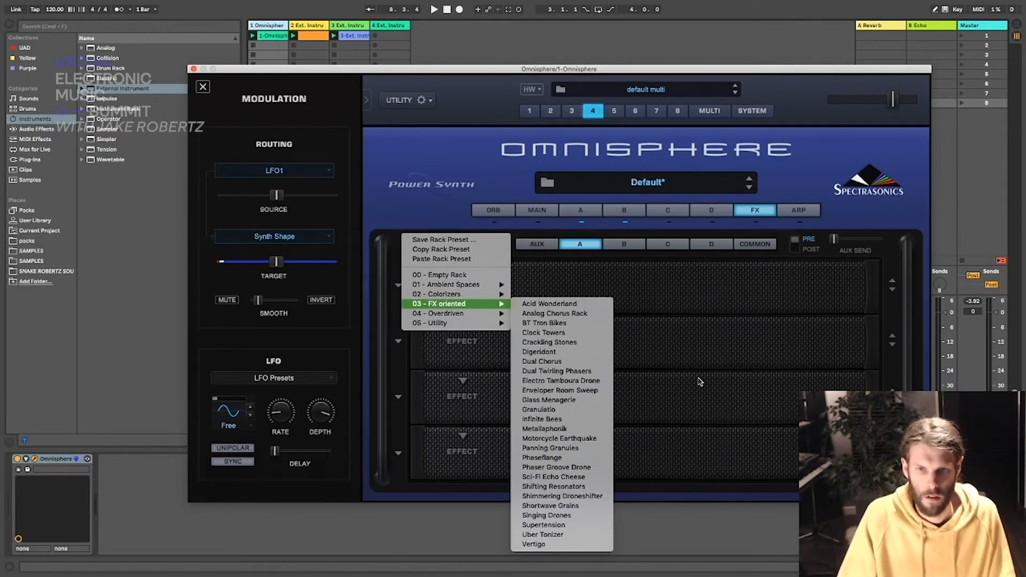
{"action": "mouse_move", "coordinate": [499, 285]}
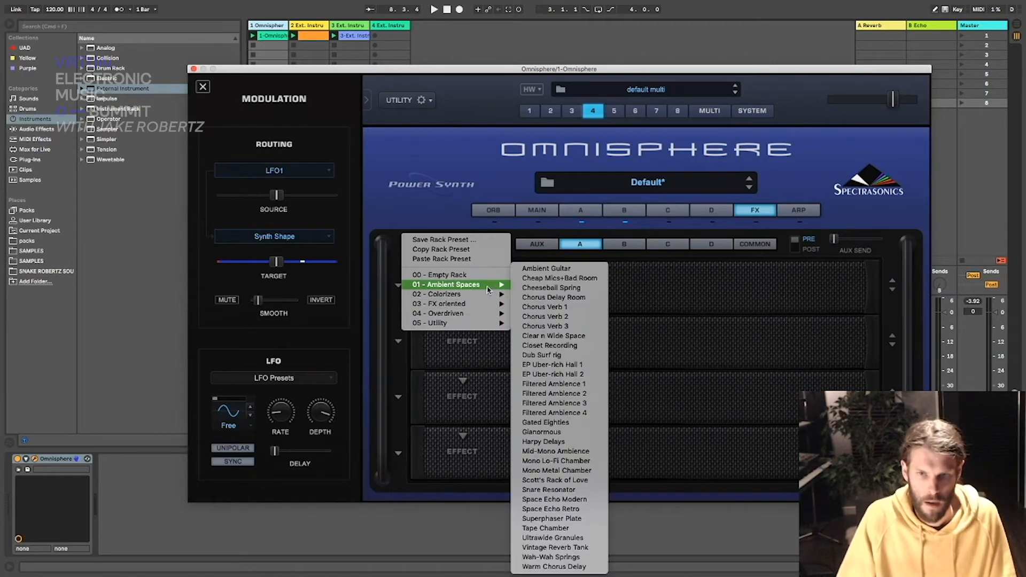
{"action": "left_click", "coordinate": [446, 193]}
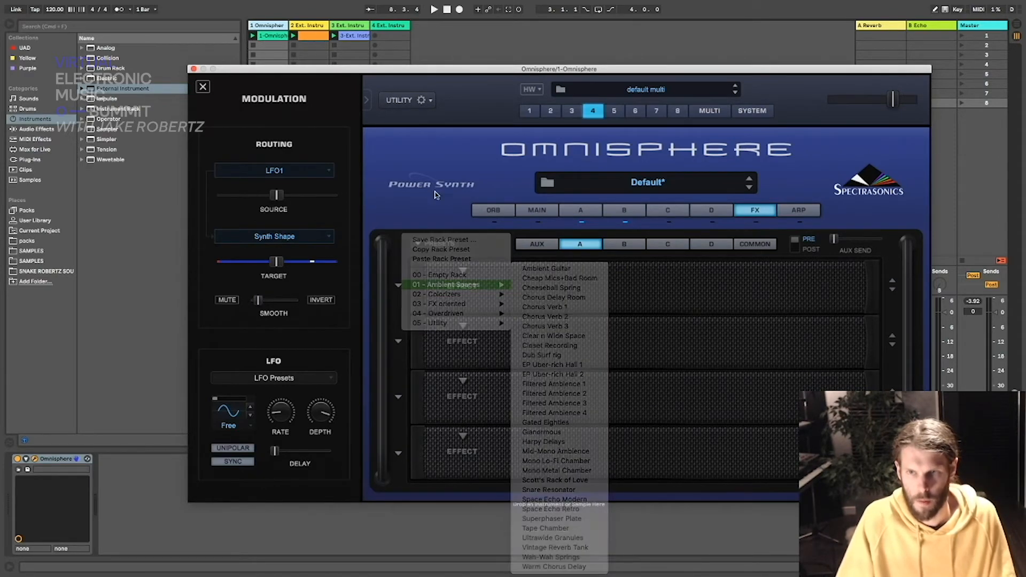
Step: Load the EP Uber-rich Hall 1 preset into the common effects rack and lower the mix of its flanger and Pro-Verb
{"action": "left_click", "coordinate": [753, 245]}
{"action": "left_click", "coordinate": [426, 244]}
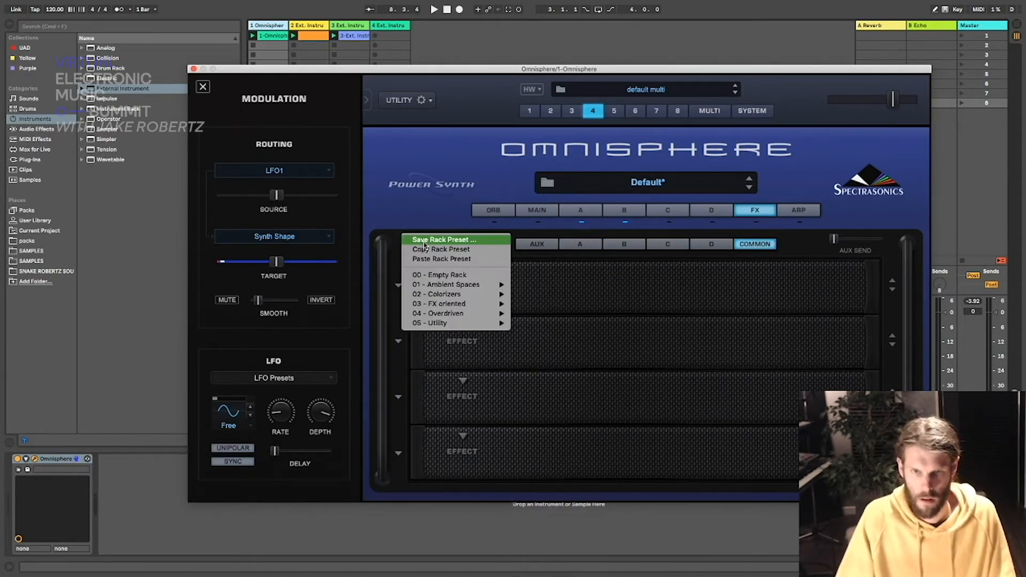
{"action": "mouse_move", "coordinate": [473, 285]}
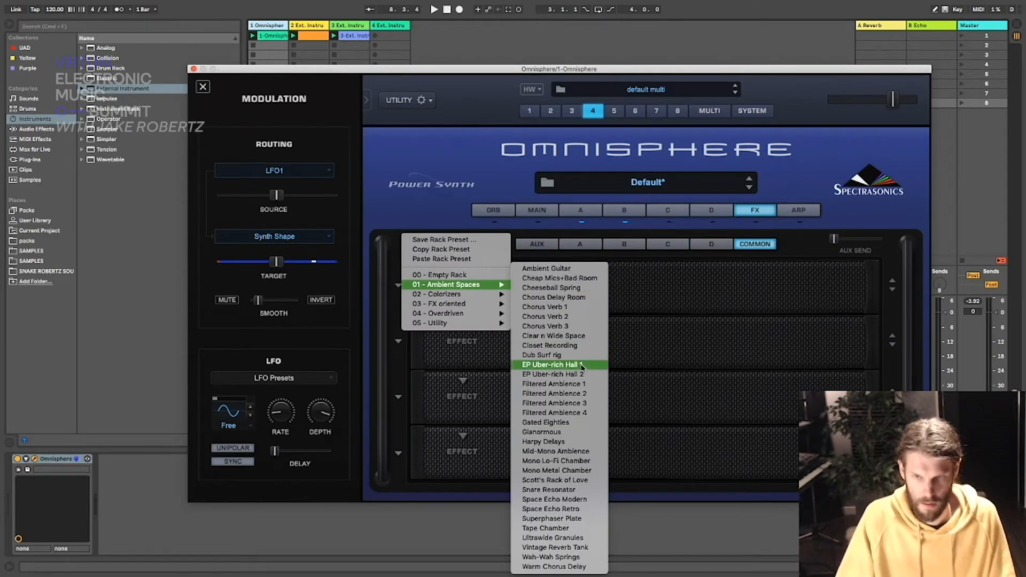
{"action": "left_click", "coordinate": [547, 367]}
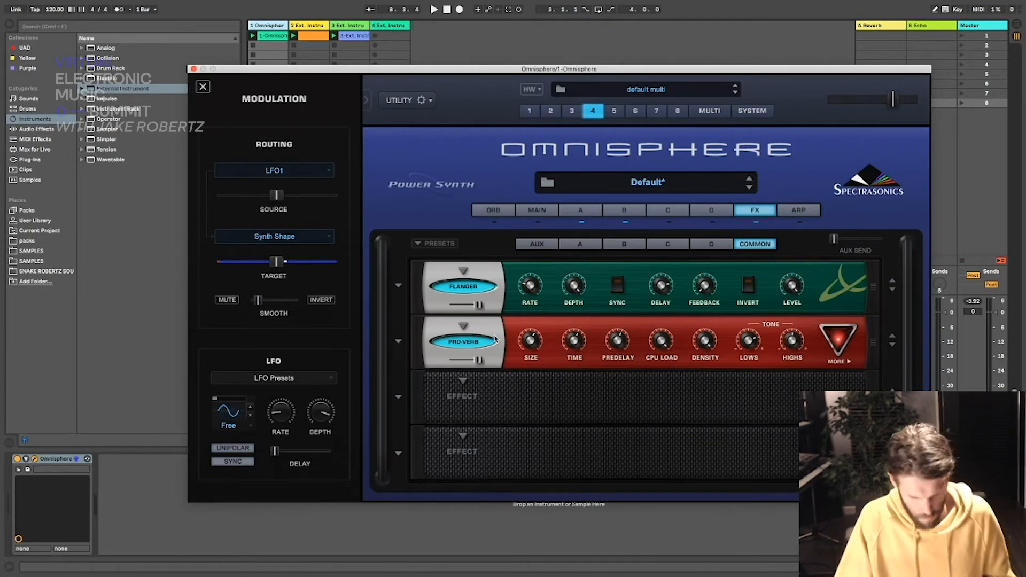
{"action": "left_click_drag", "start_coordinate": [479, 304], "coordinate": [469, 305]}
{"action": "left_click_drag", "start_coordinate": [479, 360], "coordinate": [469, 361]}
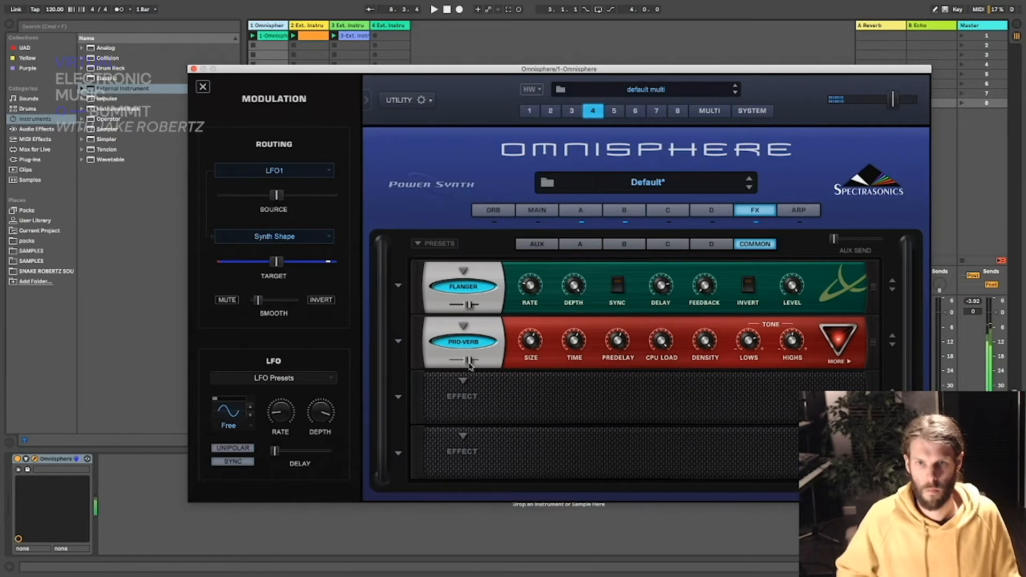
Step: Close the plug-in window and record a clip in the first slot of the fourth track
{"action": "left_click", "coordinate": [193, 69]}
{"action": "left_click", "coordinate": [375, 35]}
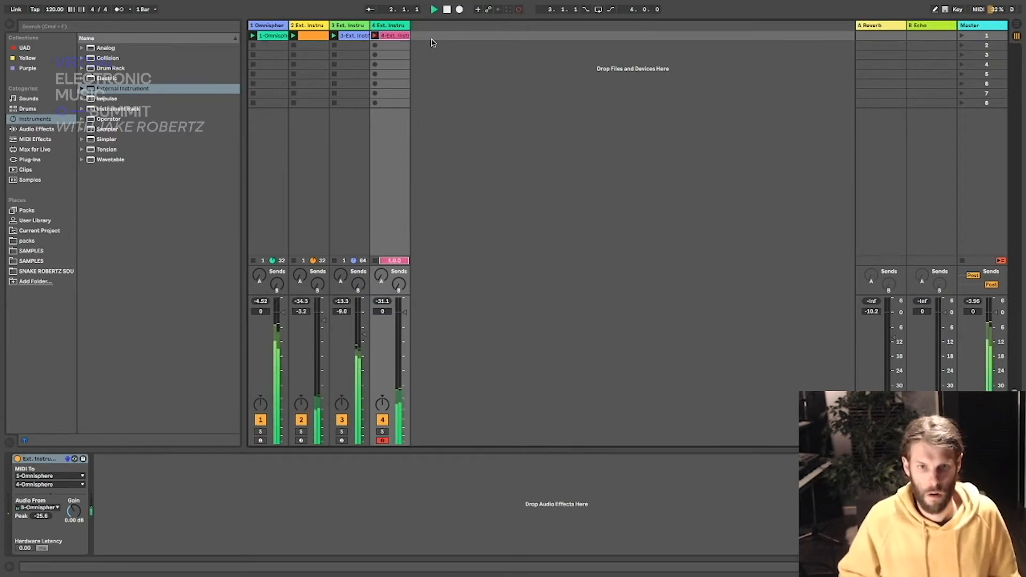
Step: Solo the Omnisphere track and reopen its plug-in window
{"action": "left_click", "coordinate": [271, 26]}
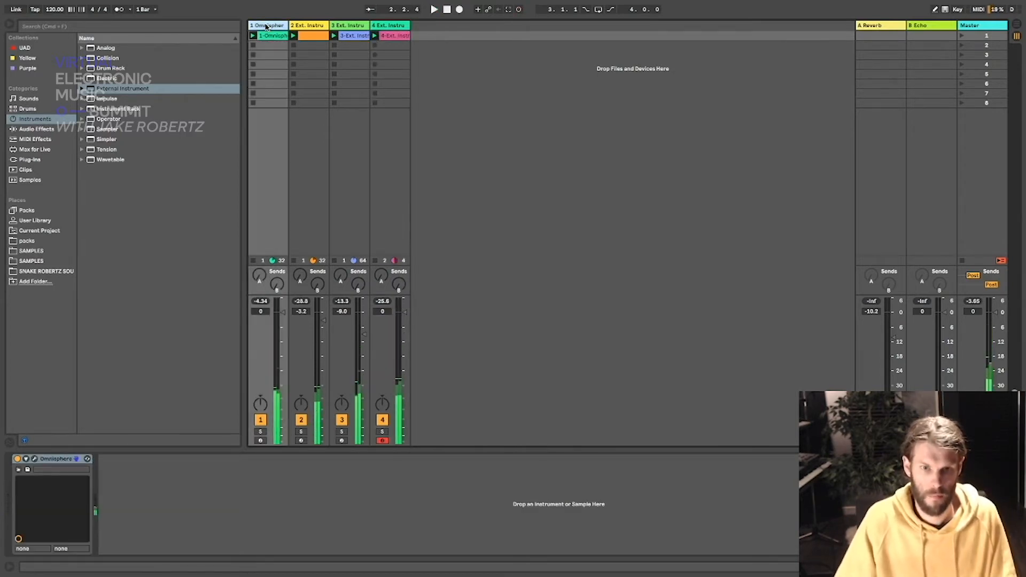
{"action": "left_click", "coordinate": [261, 432]}
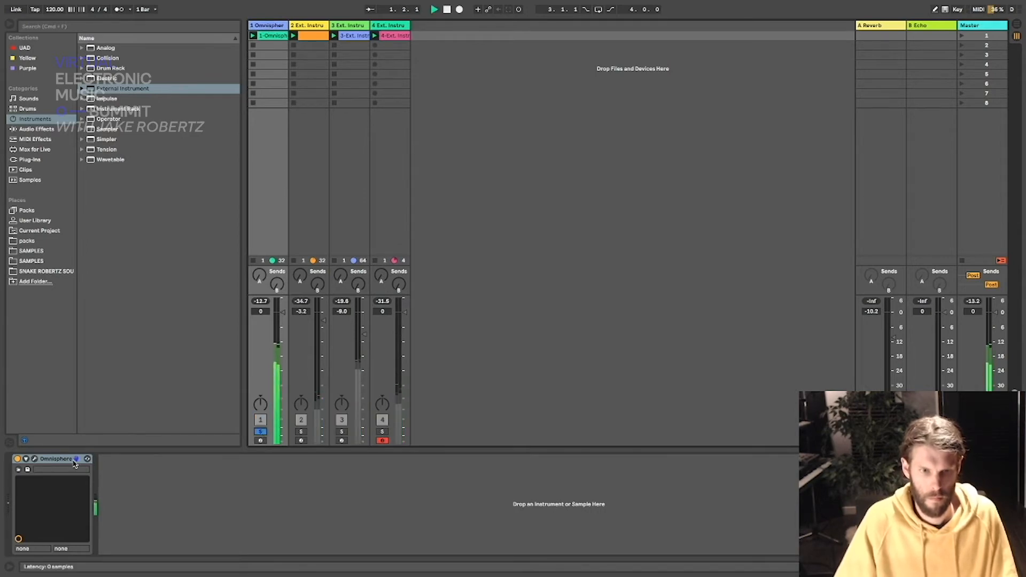
{"action": "left_click", "coordinate": [34, 458]}
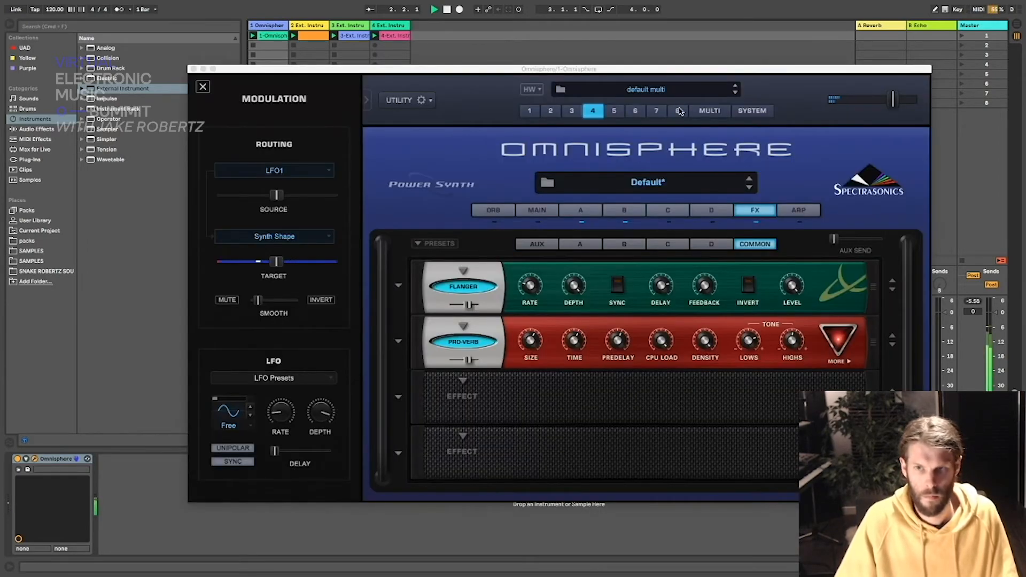
Step: Route Omnisphere parts 4 to 8 to outputs D, E, F, G and H respectively in the multi mixer
{"action": "left_click", "coordinate": [710, 112]}
{"action": "left_click", "coordinate": [412, 329]}
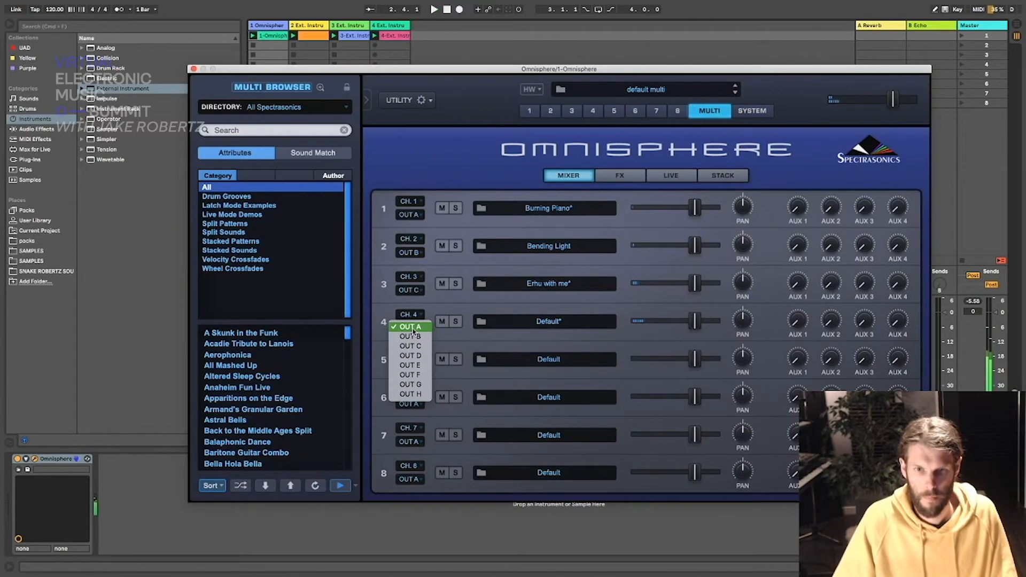
{"action": "left_click", "coordinate": [410, 355]}
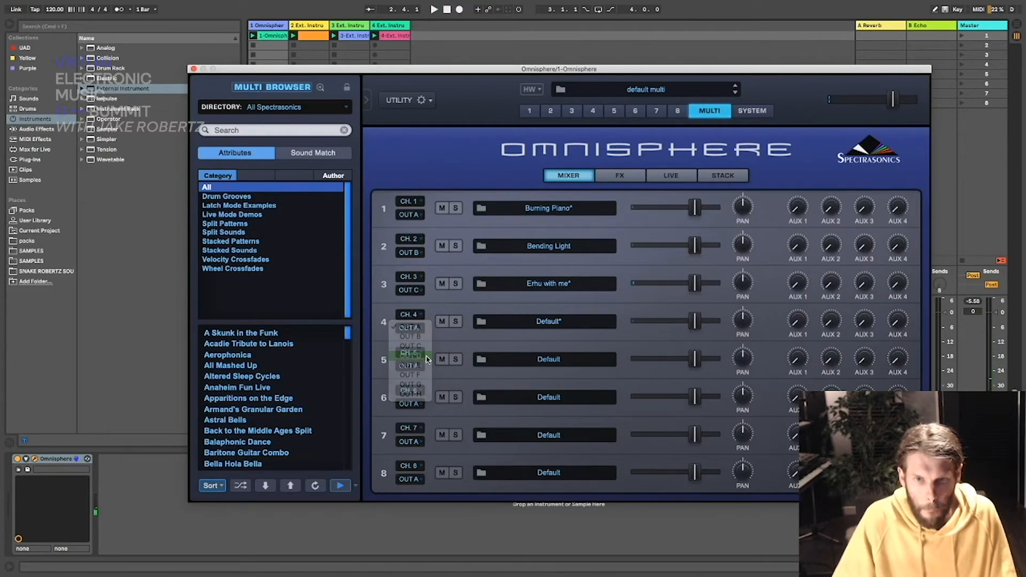
{"action": "left_click", "coordinate": [417, 368]}
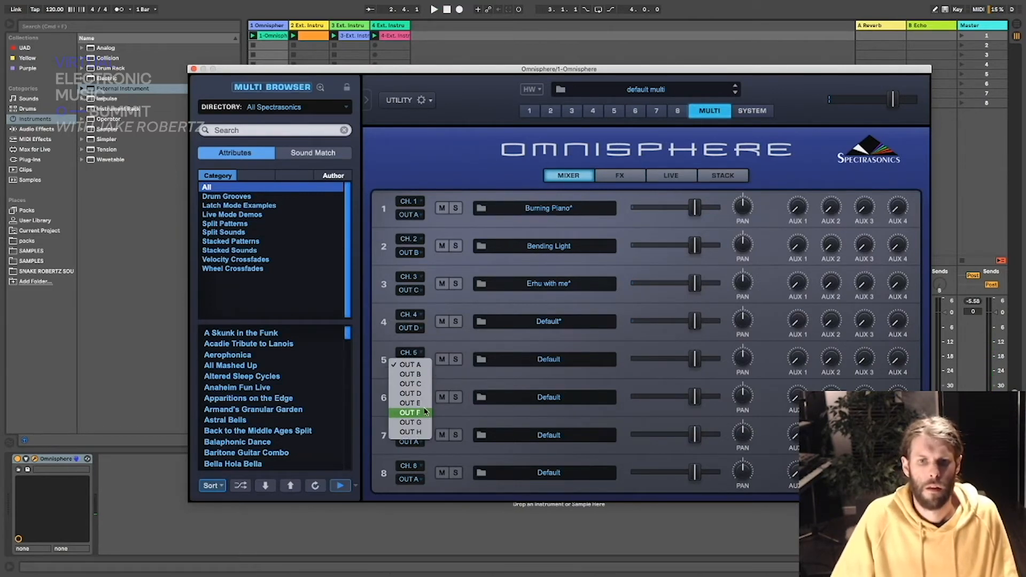
{"action": "left_click", "coordinate": [419, 403]}
{"action": "left_click", "coordinate": [417, 404]}
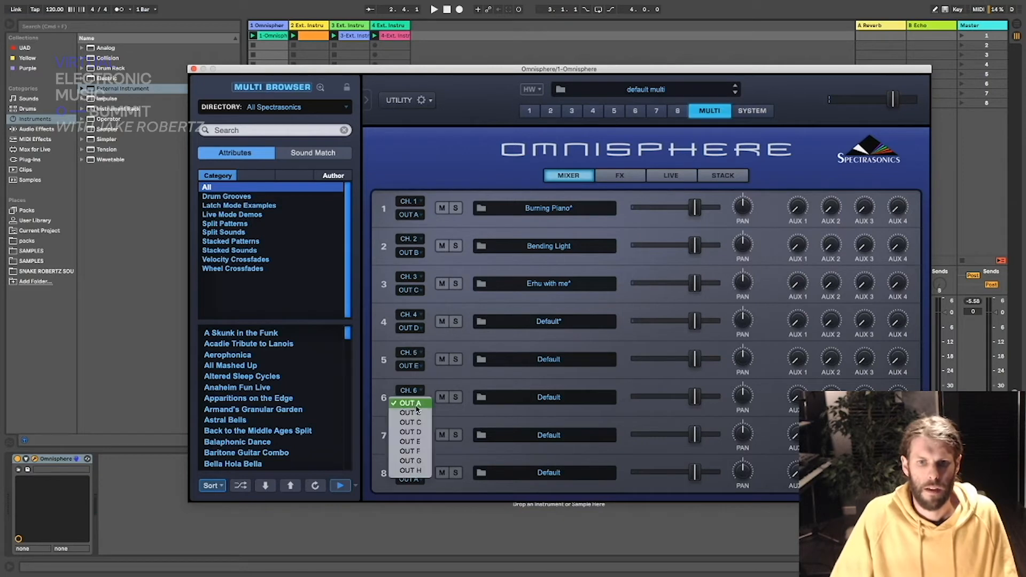
{"action": "left_click", "coordinate": [421, 451]}
{"action": "left_click", "coordinate": [419, 444]}
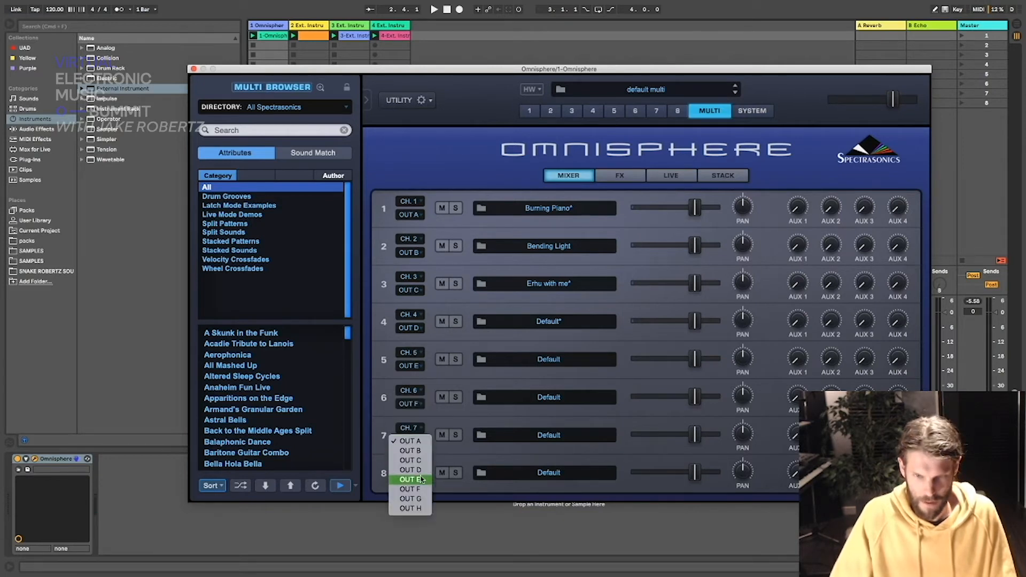
{"action": "left_click", "coordinate": [415, 498]}
{"action": "left_click", "coordinate": [415, 479]}
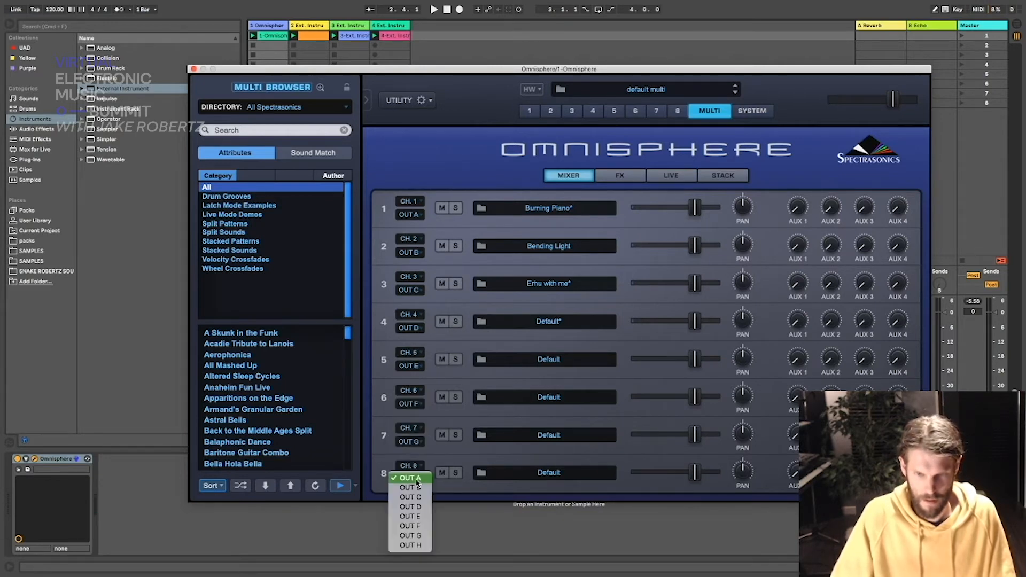
{"action": "left_click", "coordinate": [418, 545]}
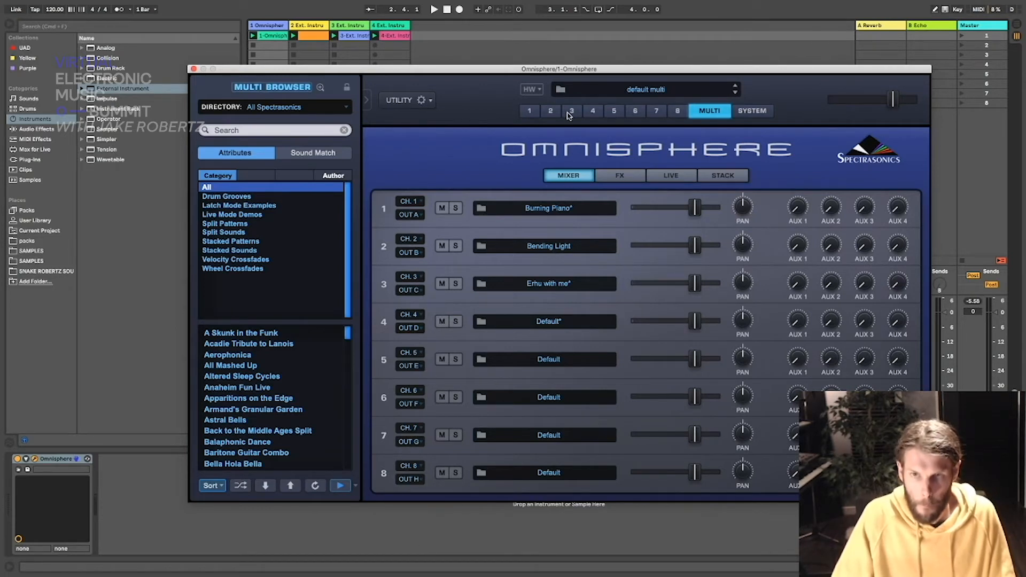
Step: Close the plug-in window, unsolo the Omnisphere track and lower the fourth track's volume to -1.3 dB during playback
{"action": "left_click", "coordinate": [193, 70]}
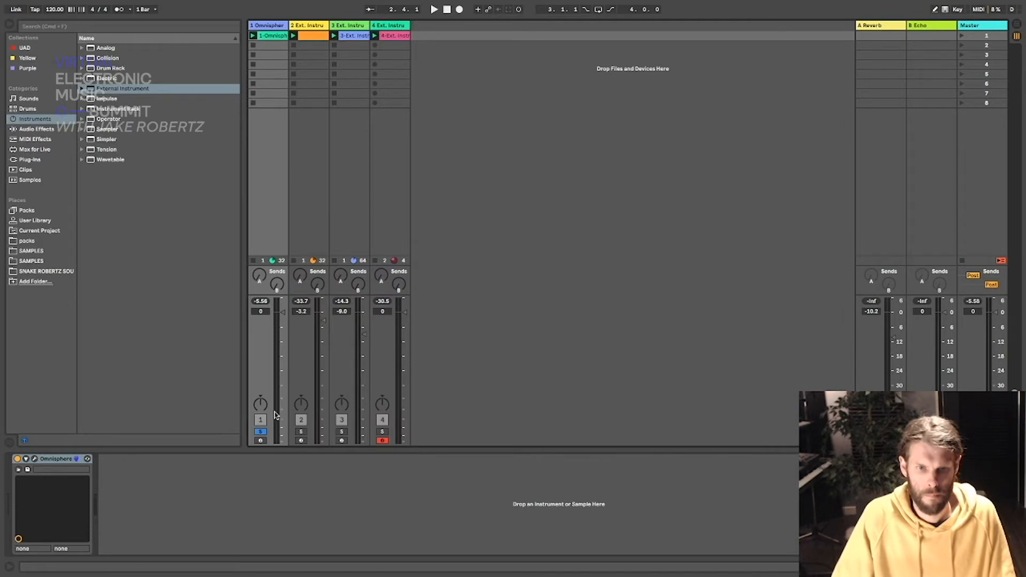
{"action": "left_click", "coordinate": [260, 431]}
{"action": "key", "text": "space"}
{"action": "left_click_drag", "start_coordinate": [404, 312], "coordinate": [398, 321]}
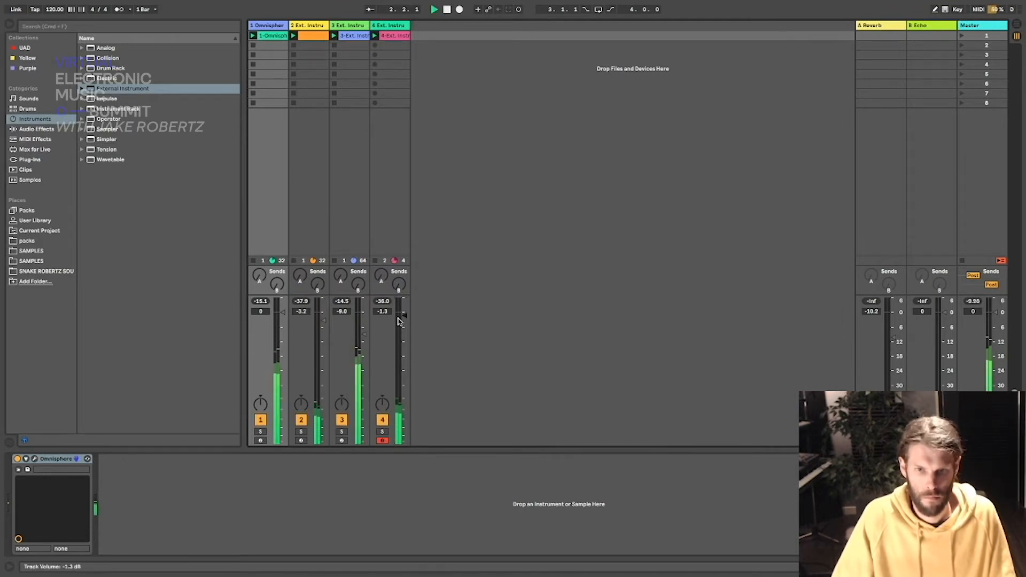
Step: Delete the clip in the fourth track's first slot and record a new take in its place
{"action": "double_click", "coordinate": [391, 36]}
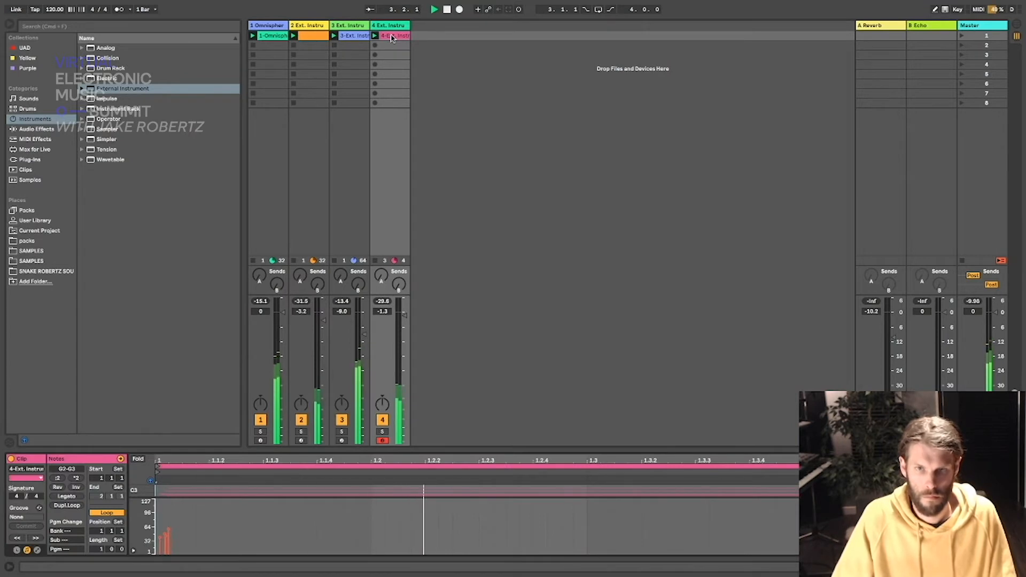
{"action": "key", "text": "Delete"}
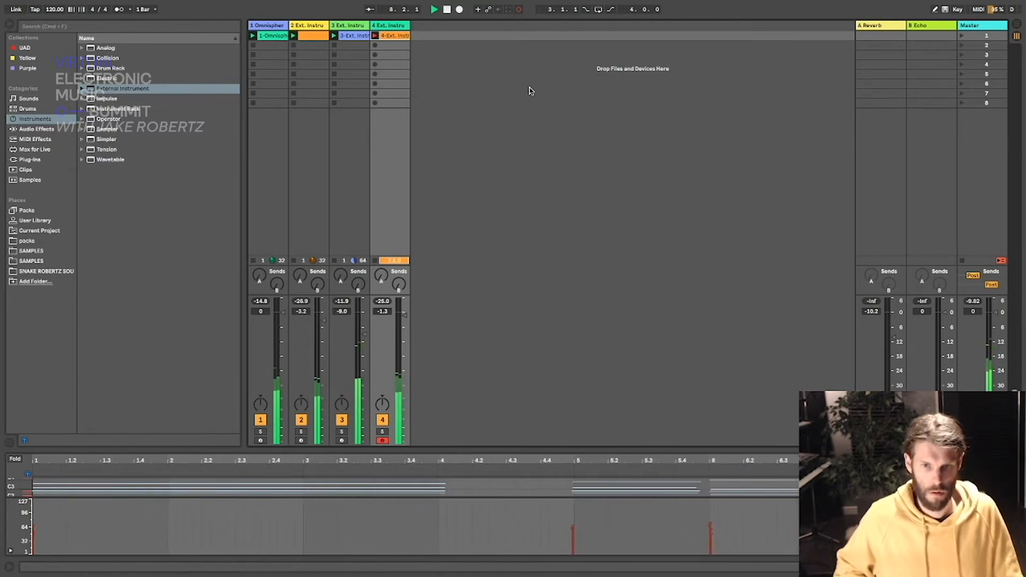
Step: Stop playback with the fourth track soloed and set its External Instrument to receive audio from D-Omnisphere
{"action": "left_click", "coordinate": [382, 432]}
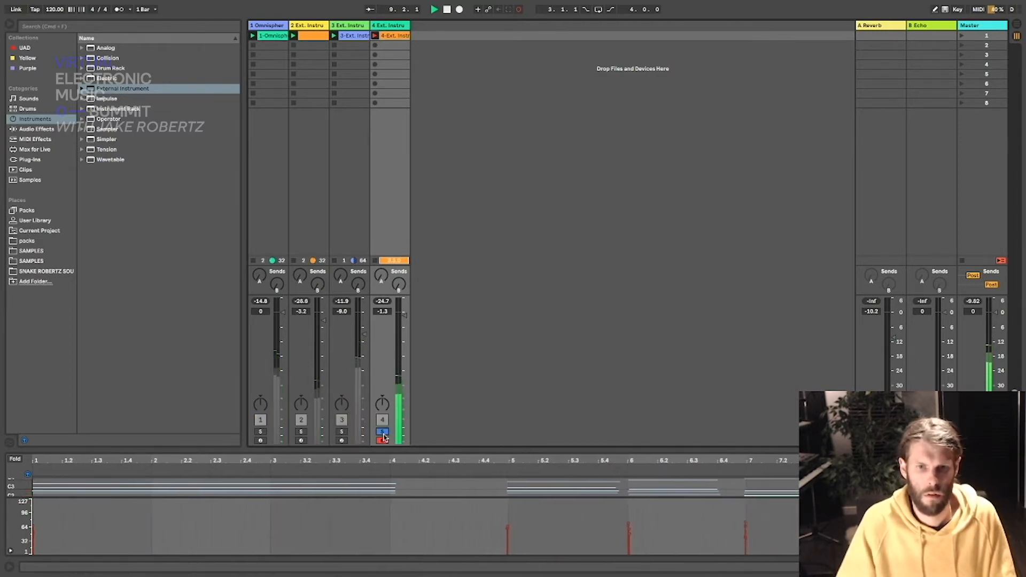
{"action": "key", "text": "space"}
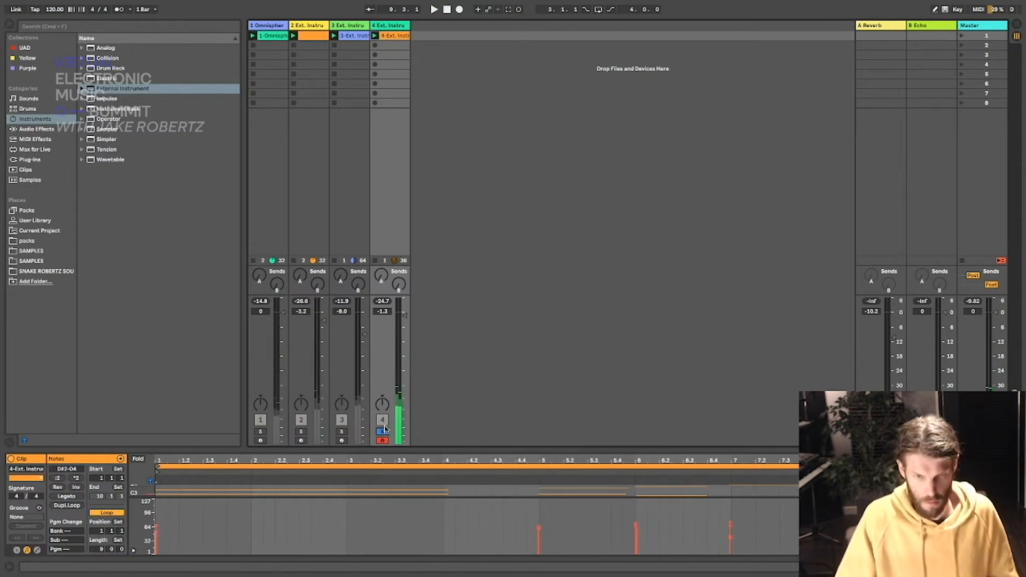
{"action": "left_click", "coordinate": [396, 25]}
{"action": "left_click", "coordinate": [286, 25]}
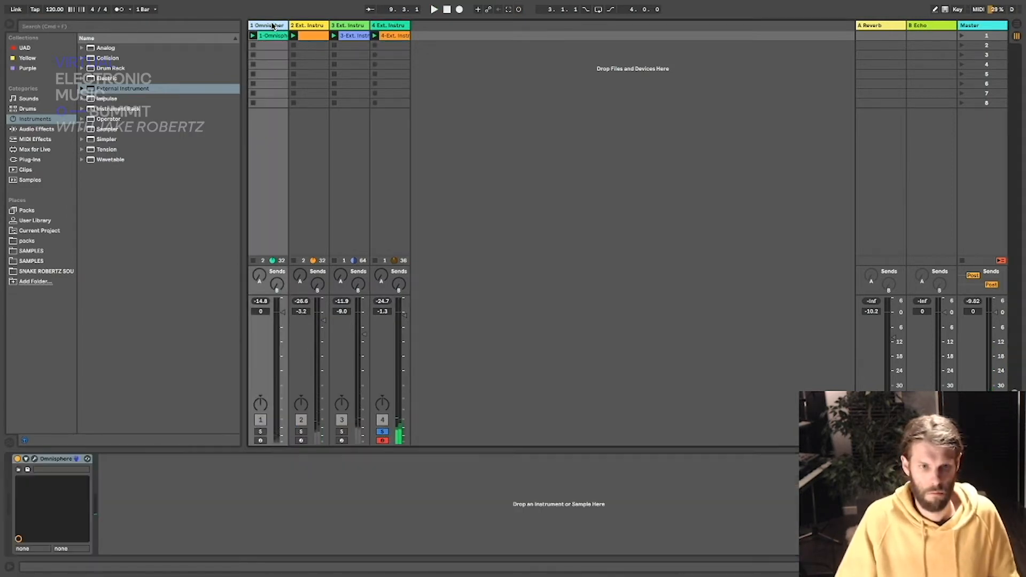
{"action": "left_click", "coordinate": [35, 458]}
{"action": "left_click", "coordinate": [398, 26]}
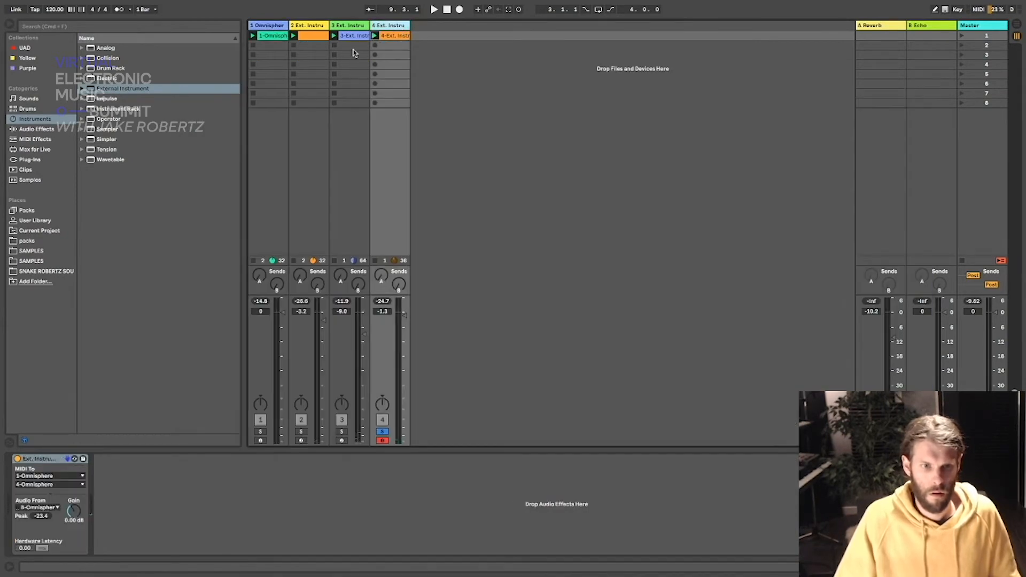
{"action": "left_click", "coordinate": [38, 507]}
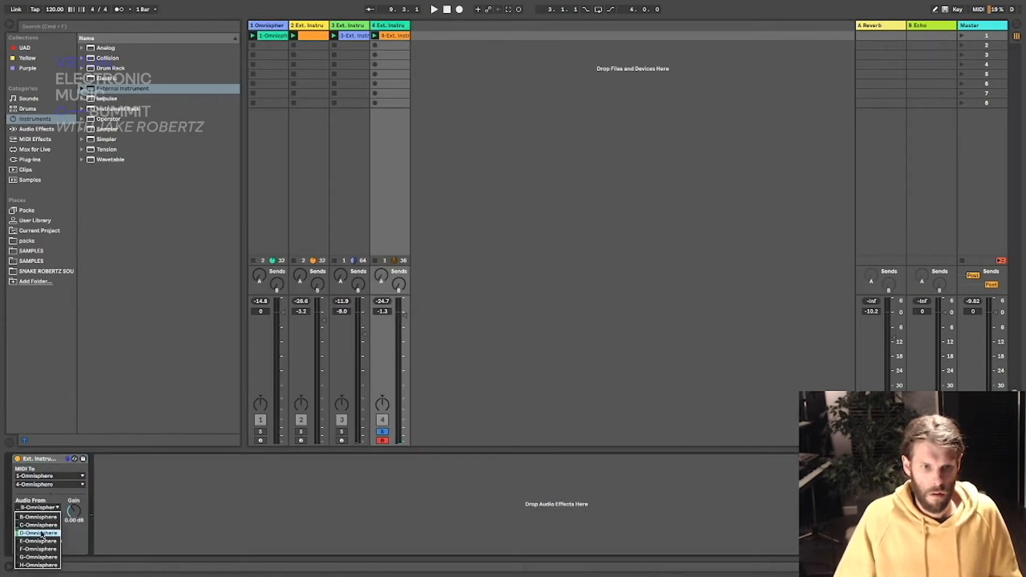
{"action": "left_click", "coordinate": [38, 534]}
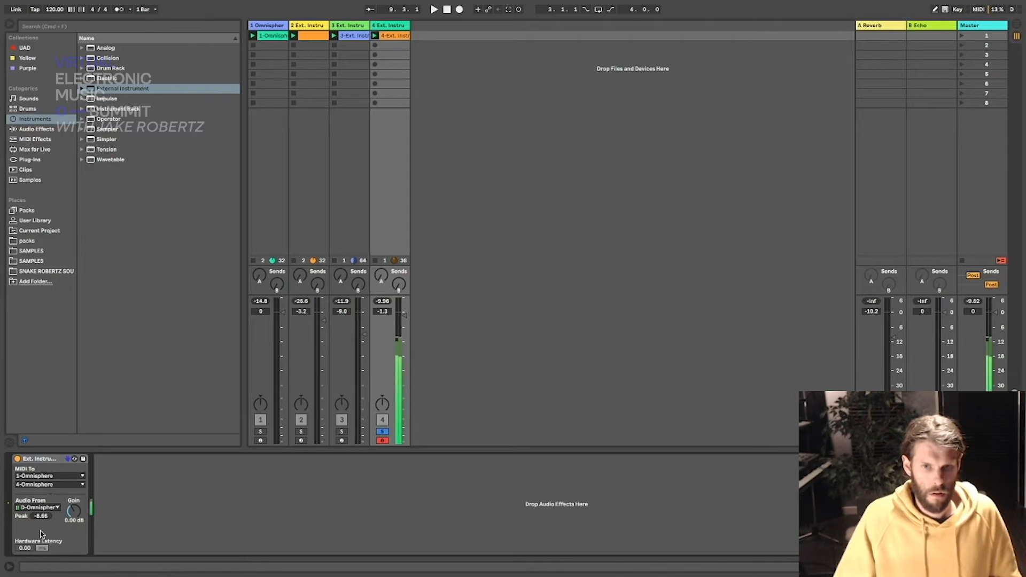
Step: Unsolo the fourth track and lower its volume to -9.4 dB
{"action": "left_click", "coordinate": [382, 431]}
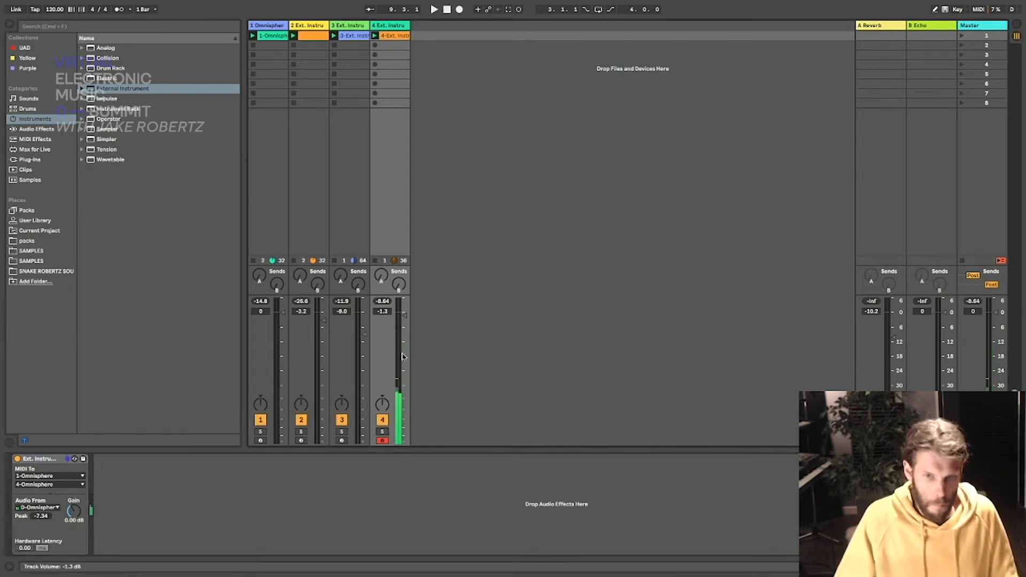
{"action": "left_click_drag", "start_coordinate": [404, 324], "coordinate": [403, 328]}
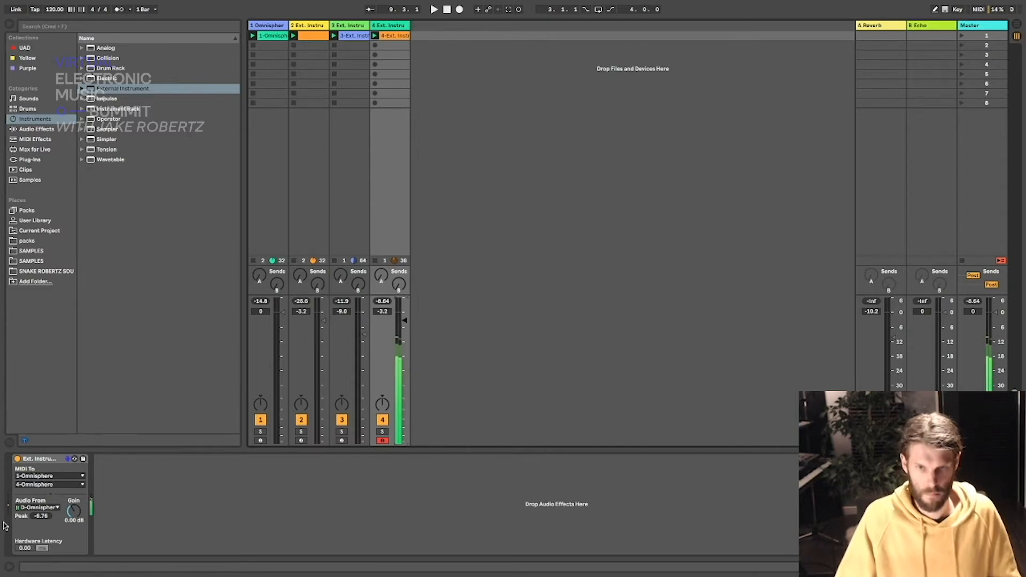
{"action": "left_click_drag", "start_coordinate": [404, 320], "coordinate": [404, 336]}
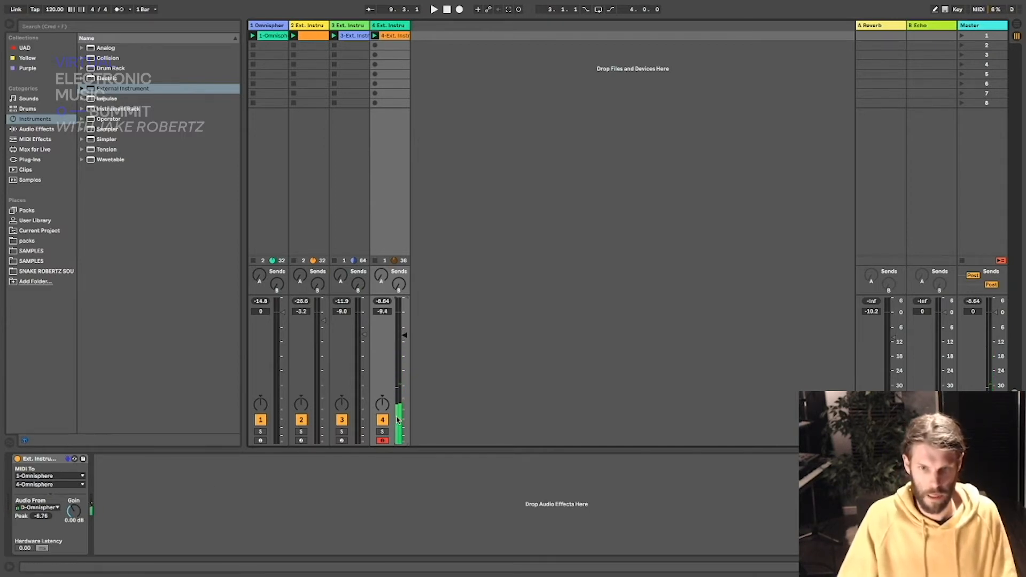
Step: Replace the take in the fourth track's first slot with a new recording alongside the other tracks
{"action": "left_click", "coordinate": [375, 36]}
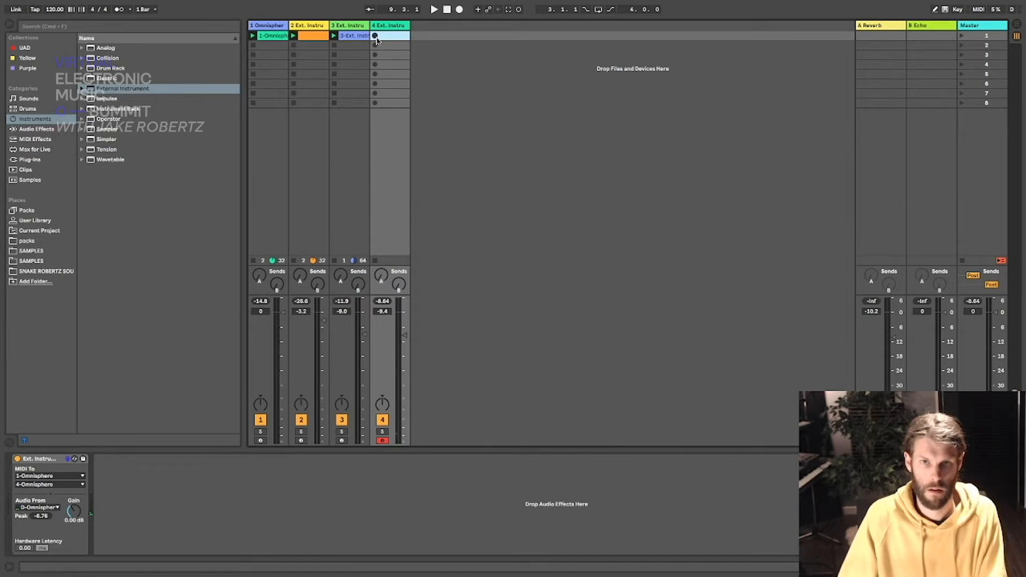
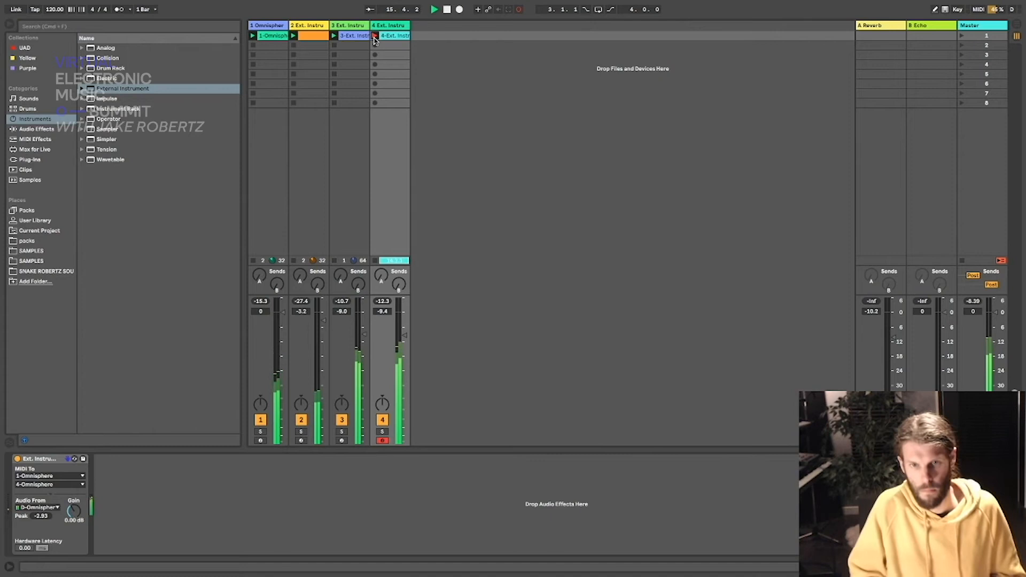
Step: Finish recording the clip on track 4, restart playback, and lower track 4's volume to -12.0 dB
{"action": "left_click", "coordinate": [375, 40]}
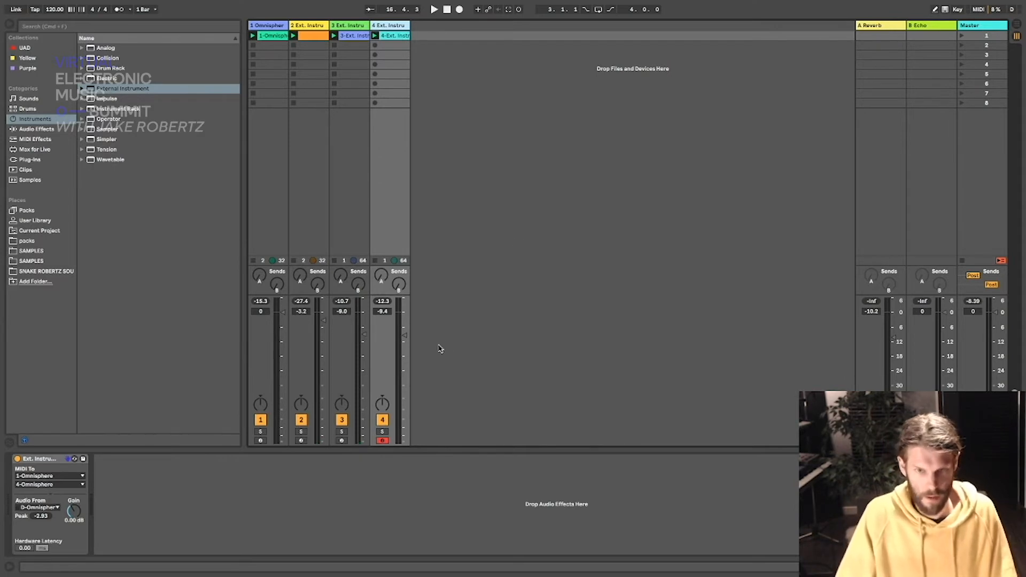
{"action": "key", "text": "space"}
{"action": "left_click_drag", "start_coordinate": [404, 335], "coordinate": [404, 341]}
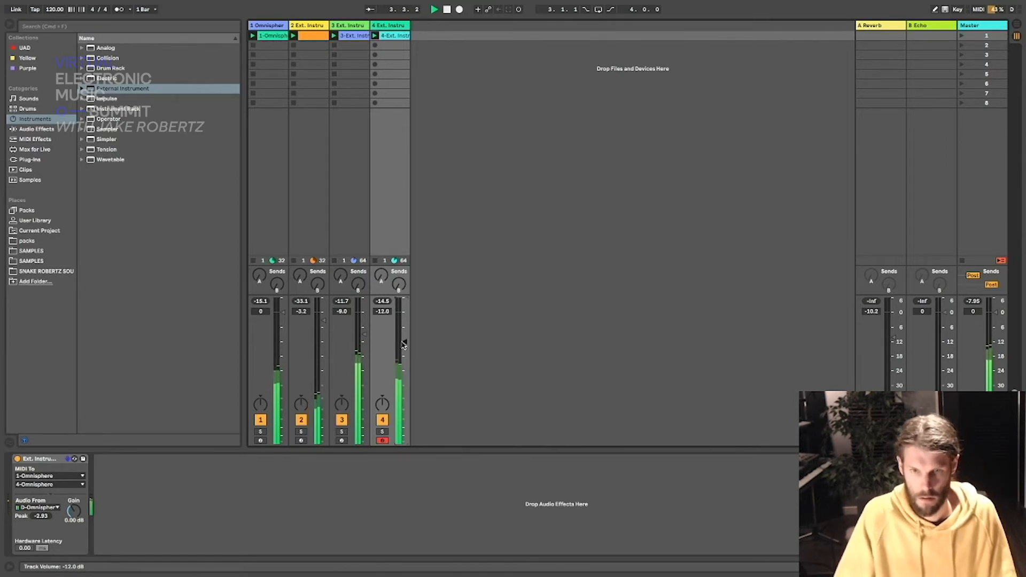
Step: Add a new MIDI track with an External Instrument, and lower track 3's volume to -10.3 dB
{"action": "right_click", "coordinate": [466, 125]}
{"action": "left_click", "coordinate": [501, 137]}
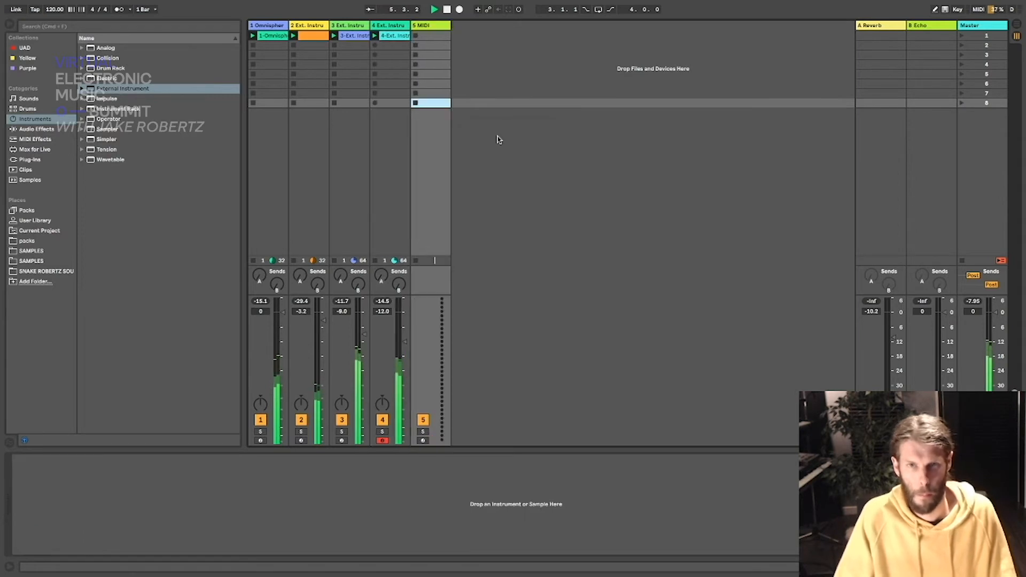
{"action": "double_click", "coordinate": [142, 92]}
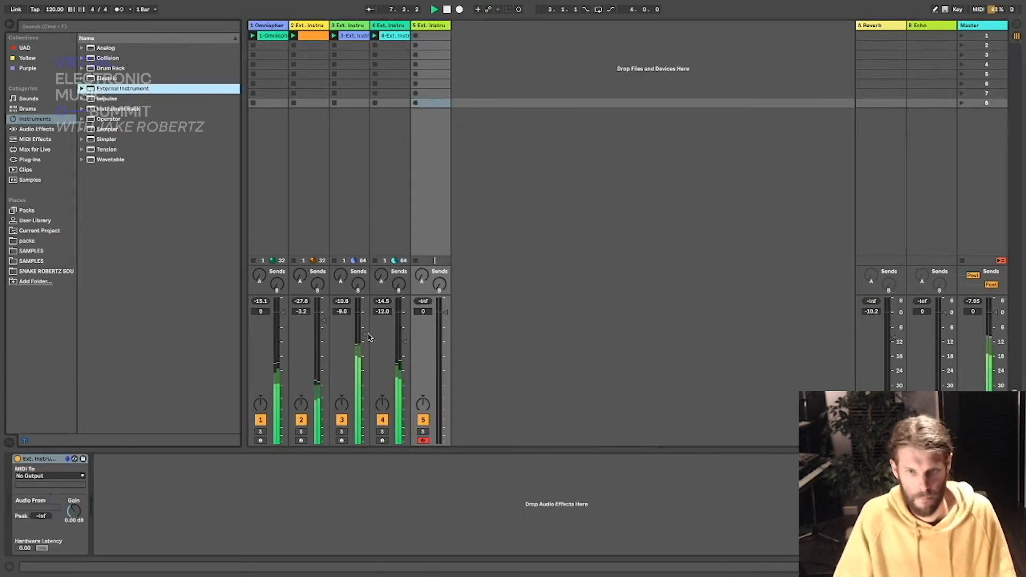
{"action": "left_click_drag", "start_coordinate": [364, 336], "coordinate": [362, 339]}
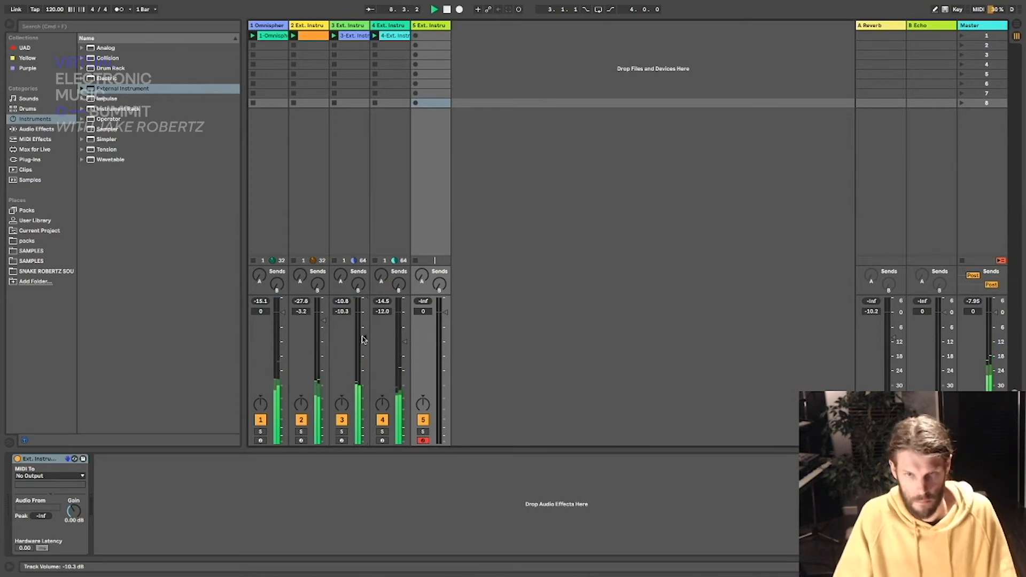
Step: Open track 4's clip in an enlarged note editor and transpose the whole chord at bar 11 up one semitone
{"action": "left_click", "coordinate": [395, 35]}
{"action": "left_click_drag", "start_coordinate": [497, 448], "coordinate": [497, 154]}
{"action": "left_click_drag", "start_coordinate": [134, 435], "coordinate": [145, 435]}
{"action": "scroll", "coordinate": [641, 368], "scroll_direction": "up", "scroll_amount": 3}
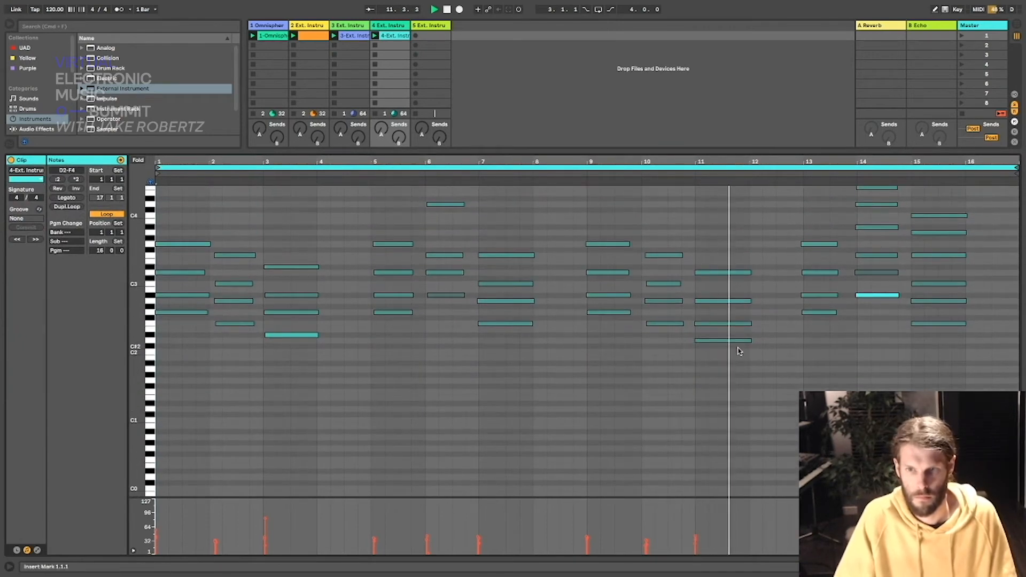
{"action": "left_click_drag", "start_coordinate": [715, 350], "coordinate": [719, 273]}
{"action": "key", "text": "Up"}
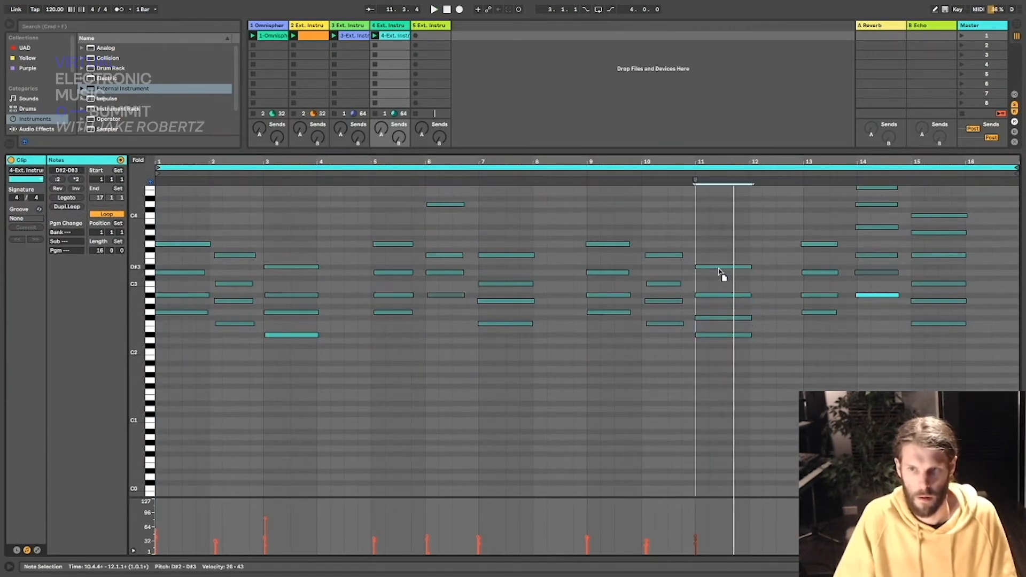
Step: Raise the second-lowest note of the bar 11 chord to G2, play the clips briefly, and restore the full mixer view
{"action": "left_click", "coordinate": [716, 328]}
{"action": "left_click", "coordinate": [715, 319]}
{"action": "key", "text": "Up"}
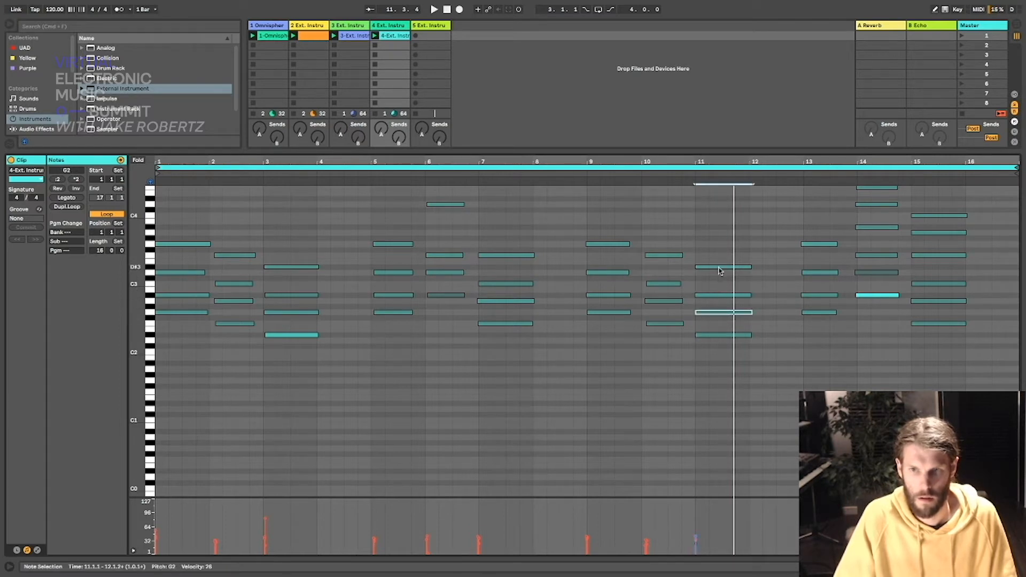
{"action": "key", "text": "space"}
{"action": "left_click", "coordinate": [686, 169]}
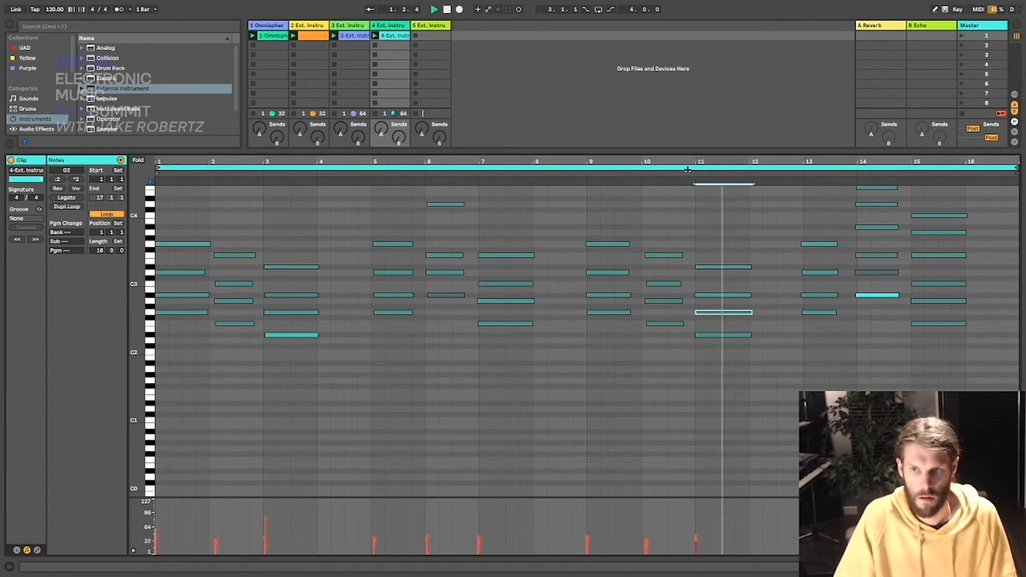
{"action": "key", "text": "space"}
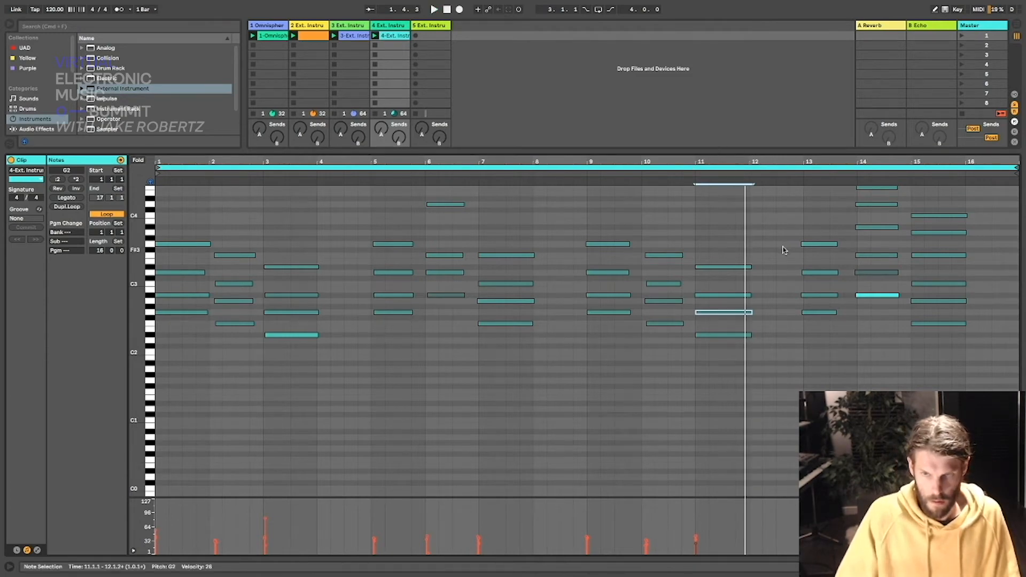
{"action": "left_click_drag", "start_coordinate": [747, 151], "coordinate": [577, 442]}
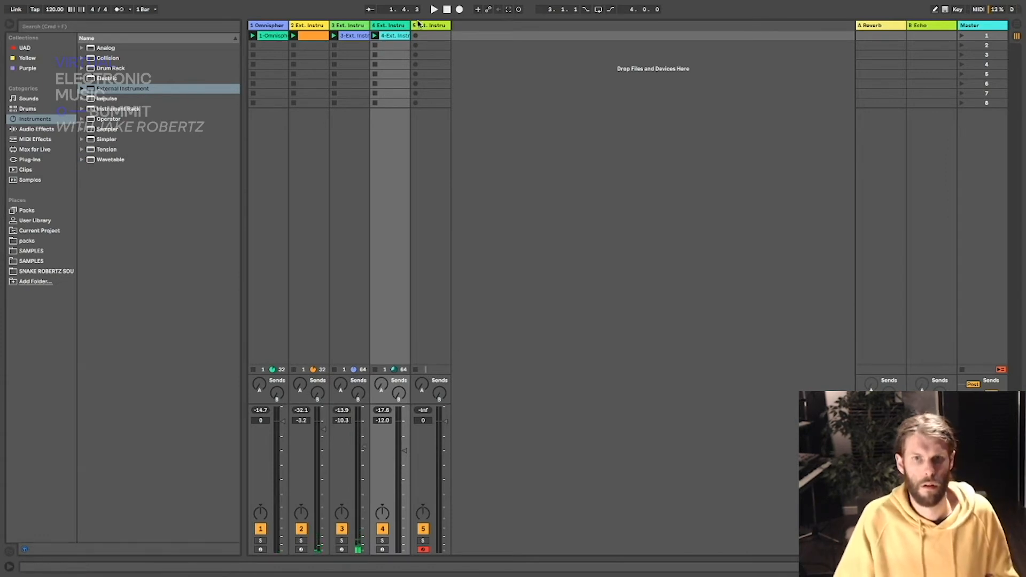
Step: Route track 5's External Instrument to 1-Omnisphere on channel 5-Omnisphere, with audio coming from E-Omnisphere
{"action": "double_click", "coordinate": [418, 25]}
{"action": "left_click", "coordinate": [41, 476]}
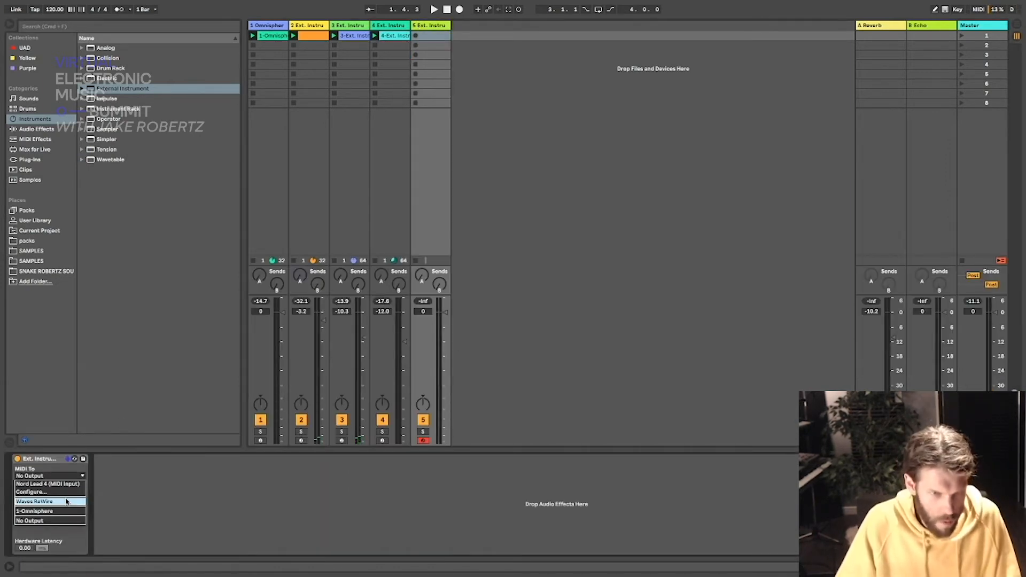
{"action": "left_click", "coordinate": [56, 512]}
{"action": "left_click", "coordinate": [50, 485]}
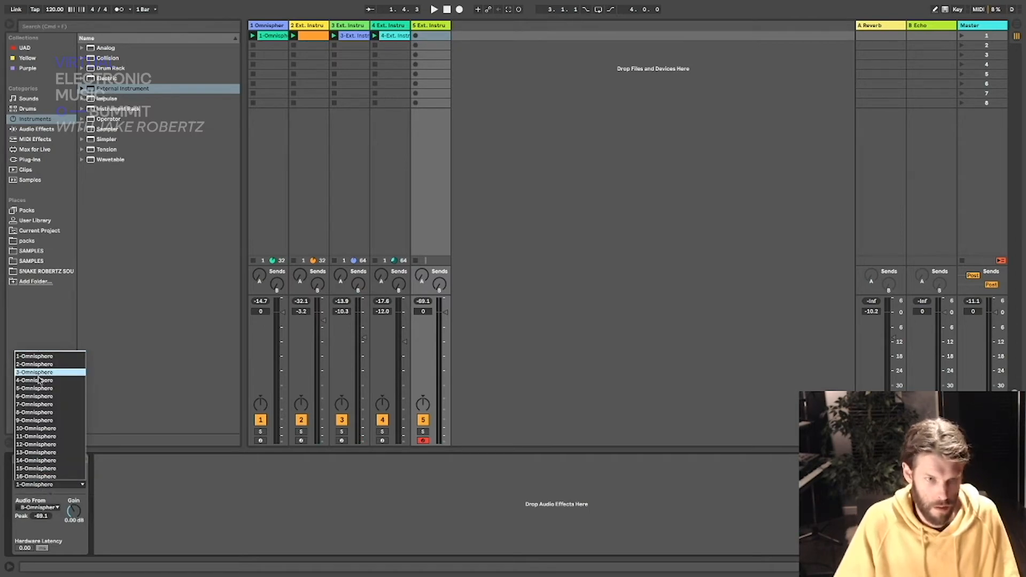
{"action": "left_click", "coordinate": [37, 387]}
{"action": "left_click", "coordinate": [41, 508]}
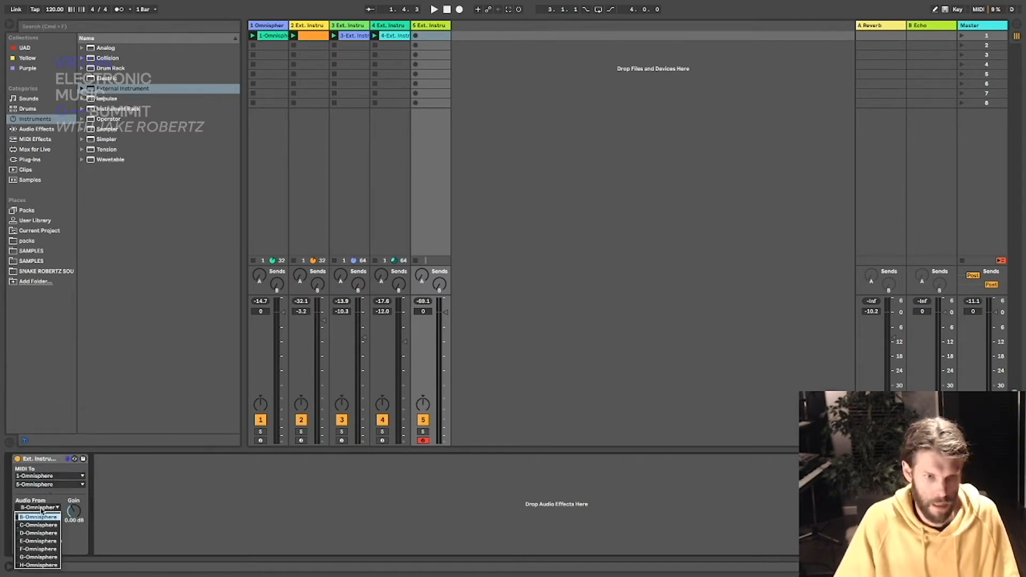
{"action": "left_click", "coordinate": [38, 541]}
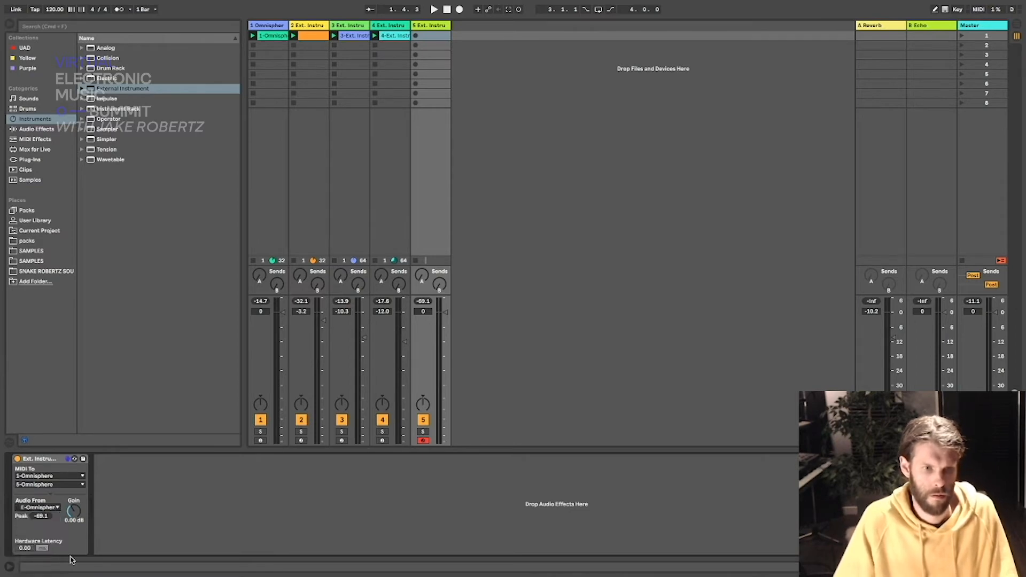
Step: Bring up the Omnisphere window from track 1 and show layer A of part 5
{"action": "left_click", "coordinate": [394, 25]}
{"action": "left_click", "coordinate": [416, 28]}
{"action": "left_click", "coordinate": [282, 27]}
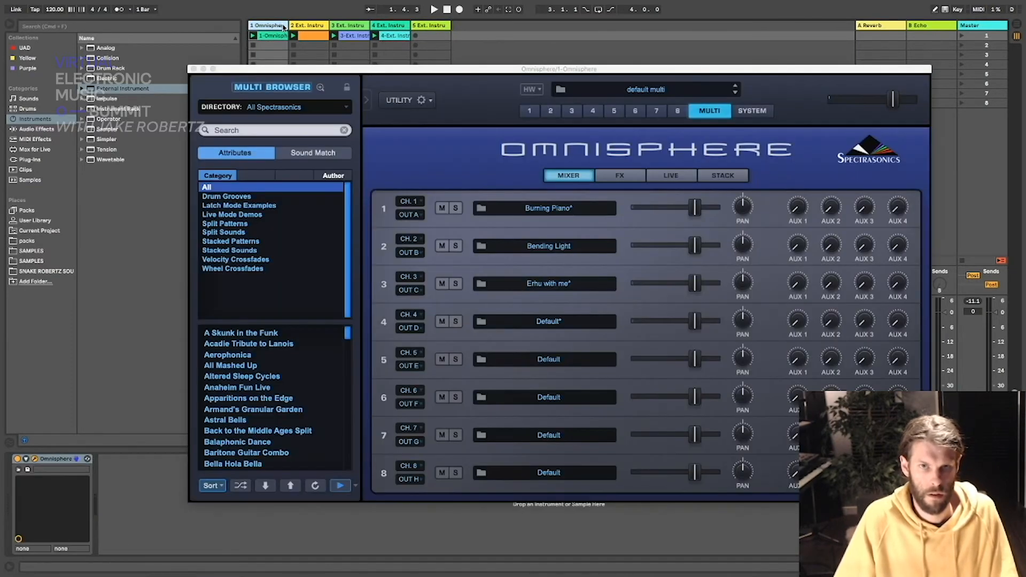
{"action": "left_click_drag", "start_coordinate": [392, 74], "coordinate": [323, 83]}
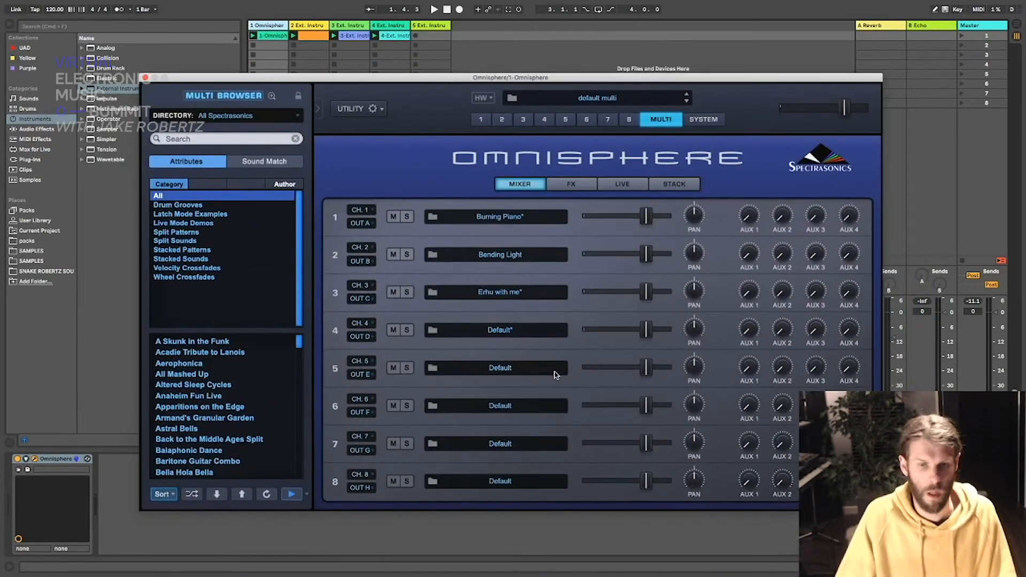
{"action": "left_click", "coordinate": [564, 119]}
{"action": "left_click", "coordinate": [545, 220]}
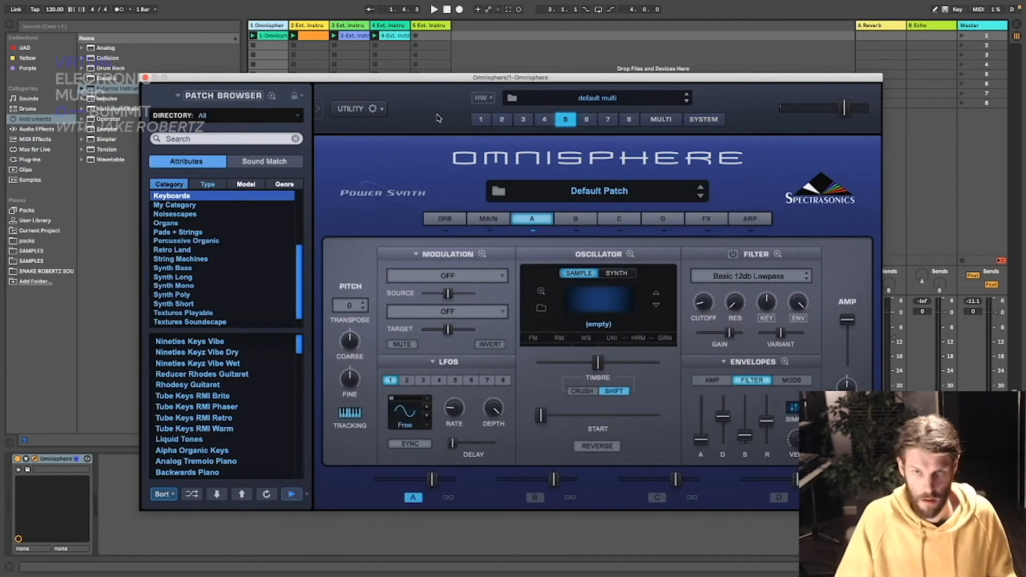
{"action": "mouse_move", "coordinate": [414, 77]}
{"action": "left_mouse_down"}
{"action": "mouse_move", "coordinate": [428, 499]}
{"action": "mouse_move", "coordinate": [403, 471]}
{"action": "mouse_move", "coordinate": [414, 441]}
{"action": "mouse_move", "coordinate": [416, 69]}
{"action": "left_mouse_up"}
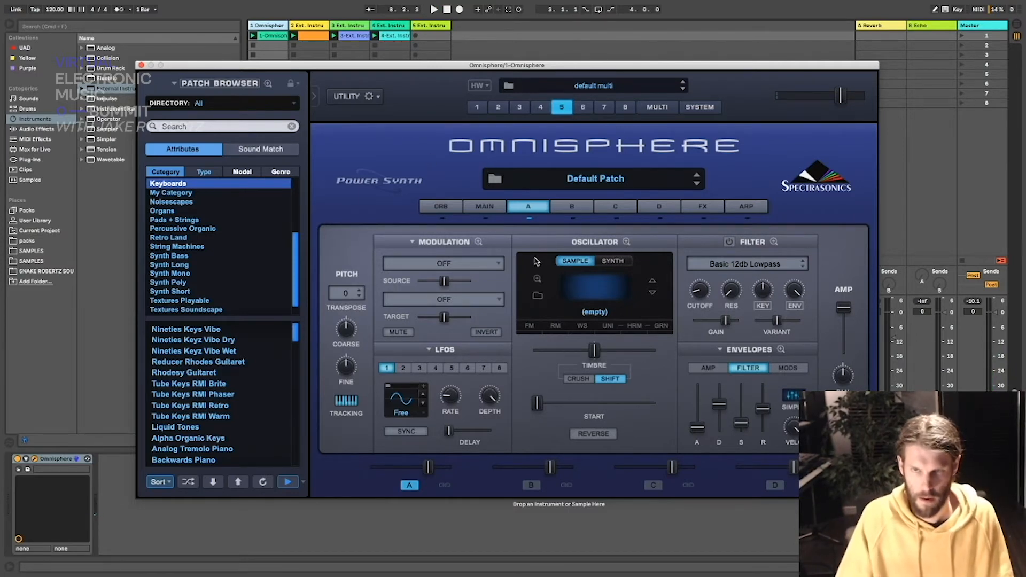
Step: Open the soundsource browser for layer A of part 5 and filter it to the Human Voices category
{"action": "left_click", "coordinate": [268, 84]}
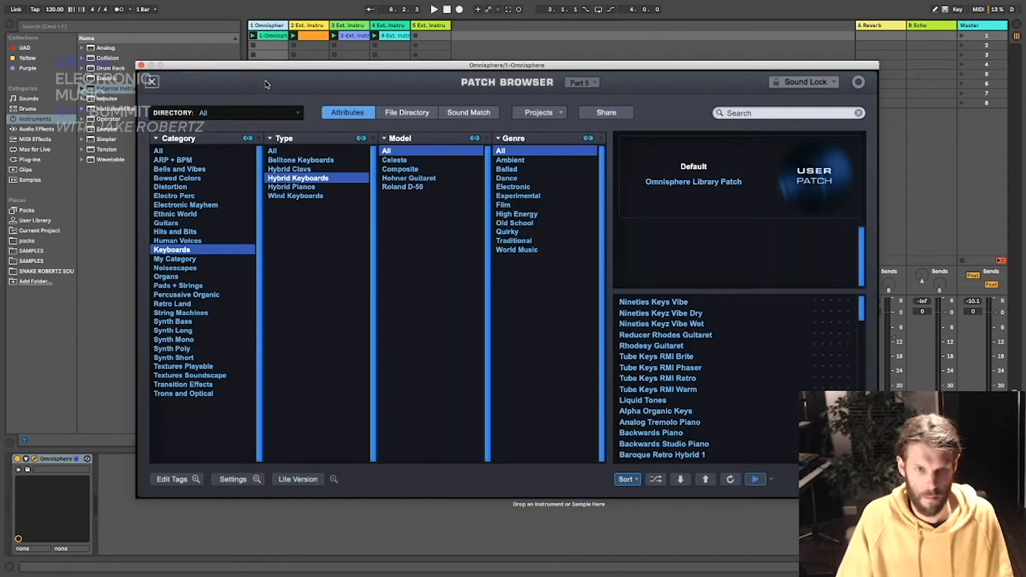
{"action": "left_click", "coordinate": [155, 80]}
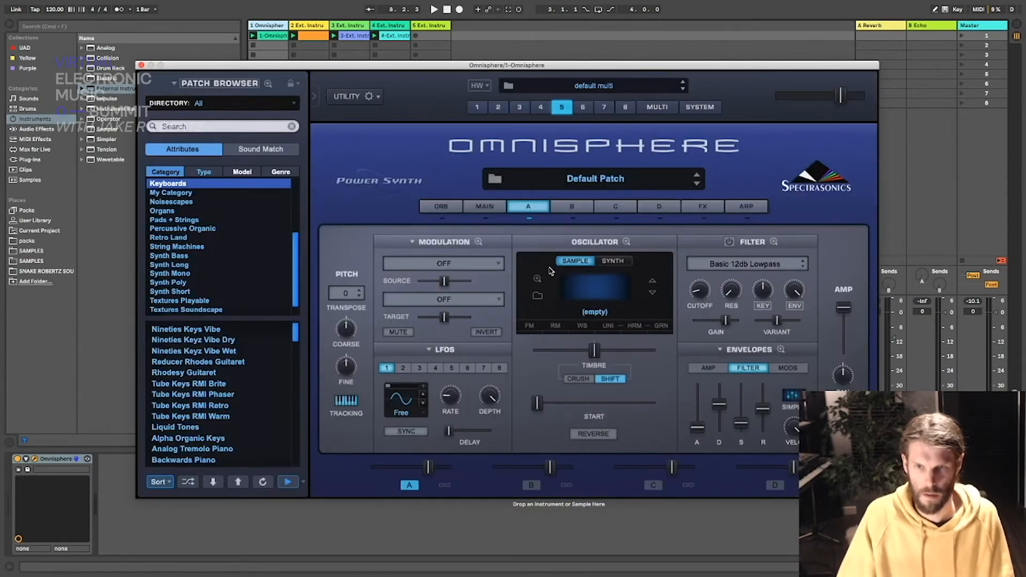
{"action": "left_click", "coordinate": [537, 296]}
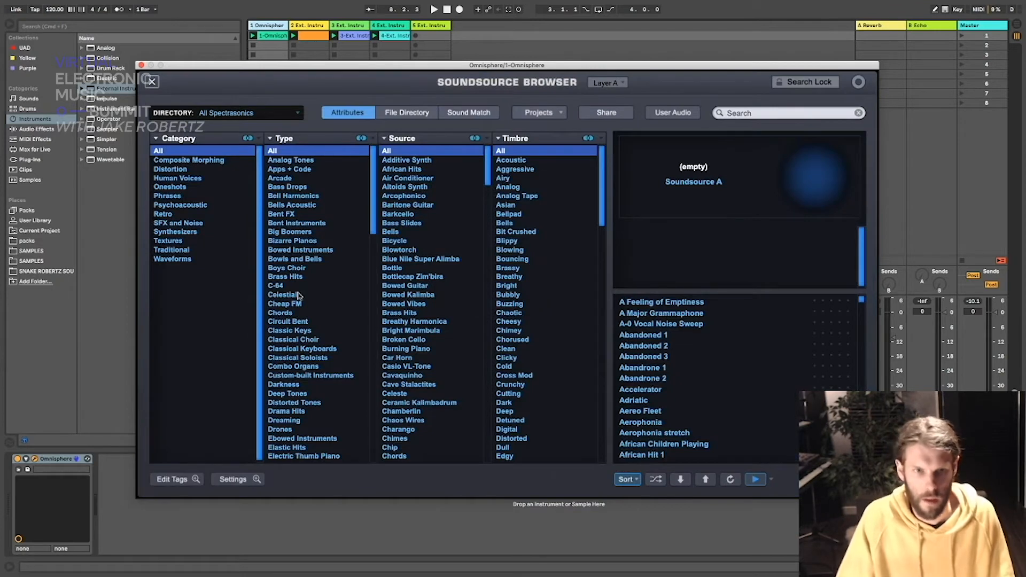
{"action": "left_click", "coordinate": [185, 180]}
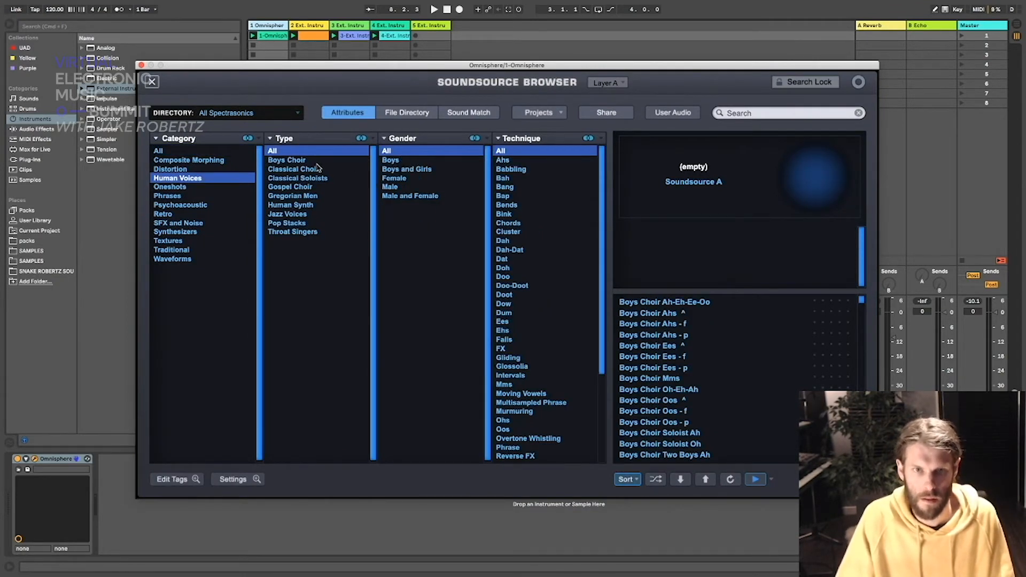
Step: Audition the boys choir soundsources Boys Choir Ah-Eh-Ee-Oo, Boys Choir Ahs ^ and Boys Choir Ees - p
{"action": "left_click", "coordinate": [649, 304]}
{"action": "left_click", "coordinate": [647, 314]}
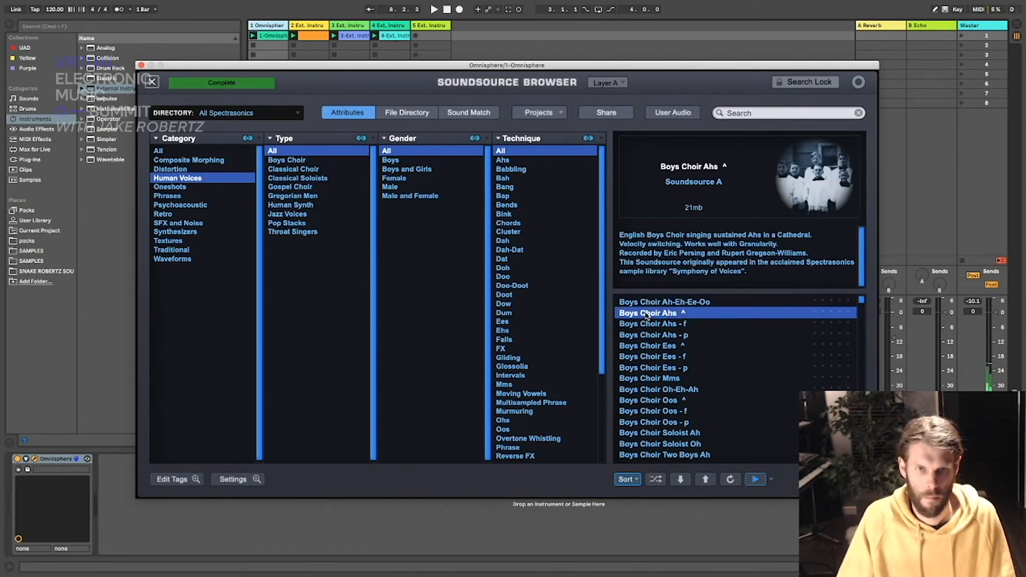
{"action": "left_click", "coordinate": [647, 368]}
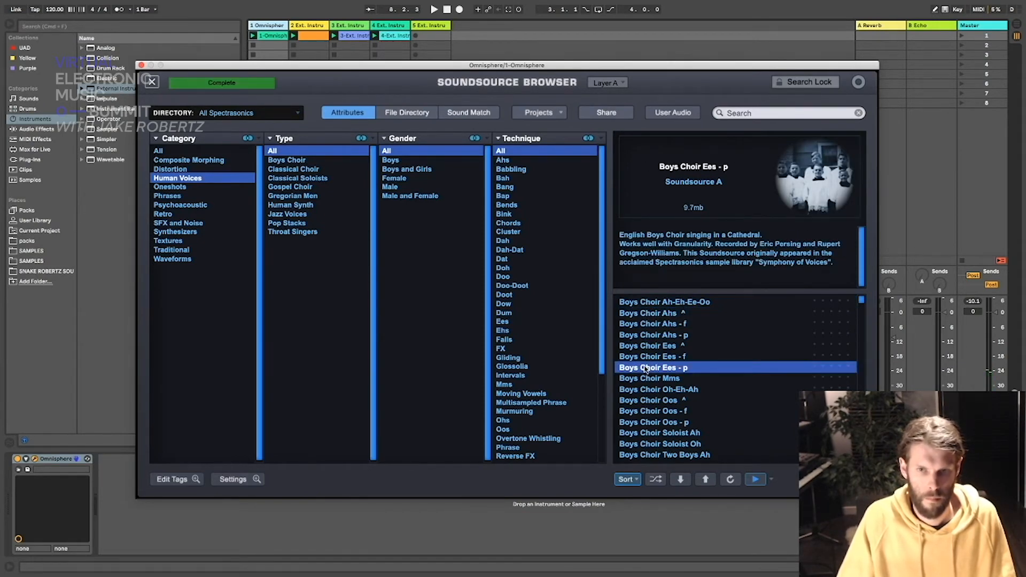
Step: Filter to the Gregorian Men type and audition Gregorian Interval Half Down, Gregorian Interval Whole Down and Gregorian Men Mms
{"action": "left_click", "coordinate": [304, 196]}
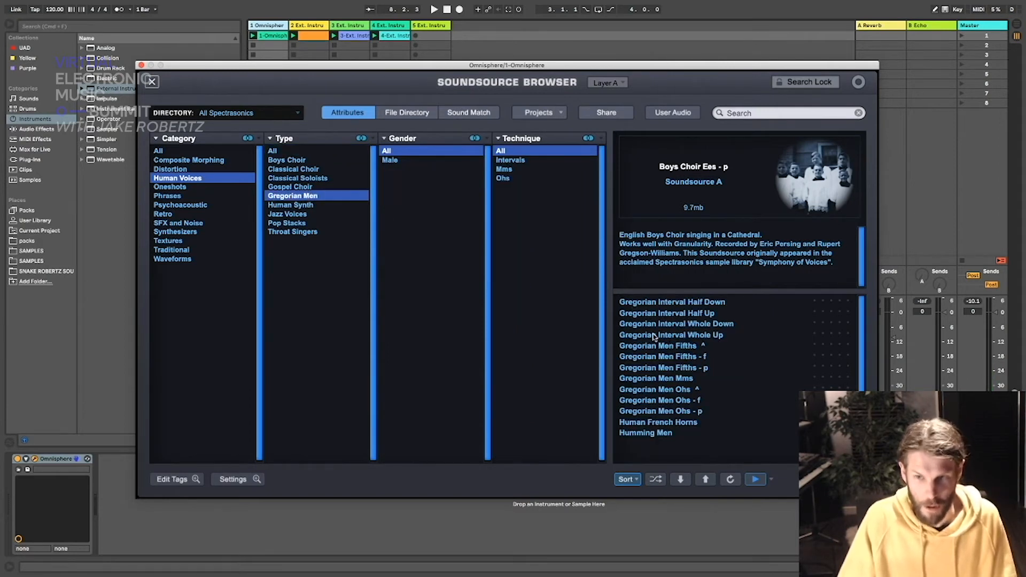
{"action": "left_click", "coordinate": [644, 304]}
{"action": "left_click", "coordinate": [648, 326]}
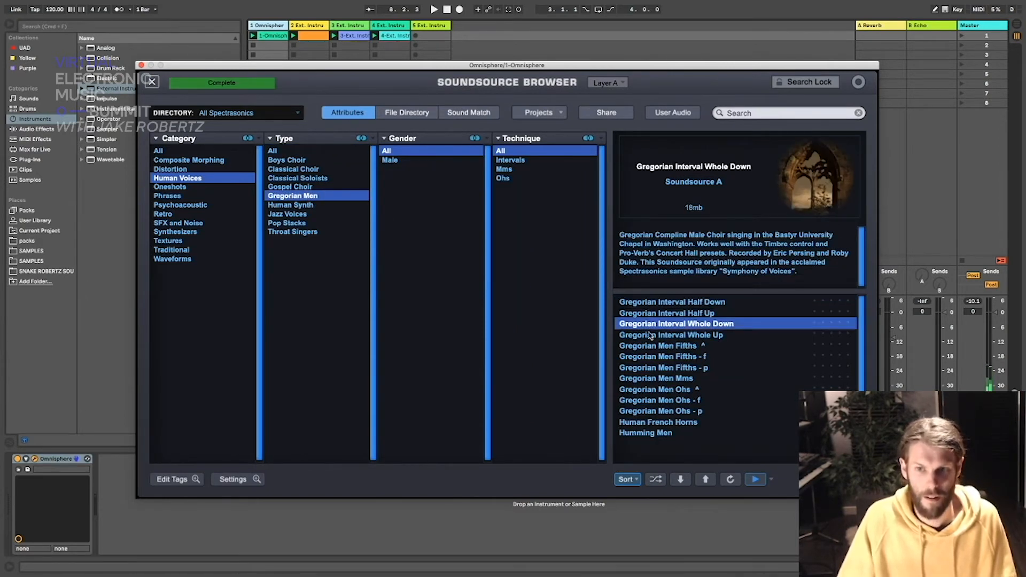
{"action": "left_click", "coordinate": [651, 374]}
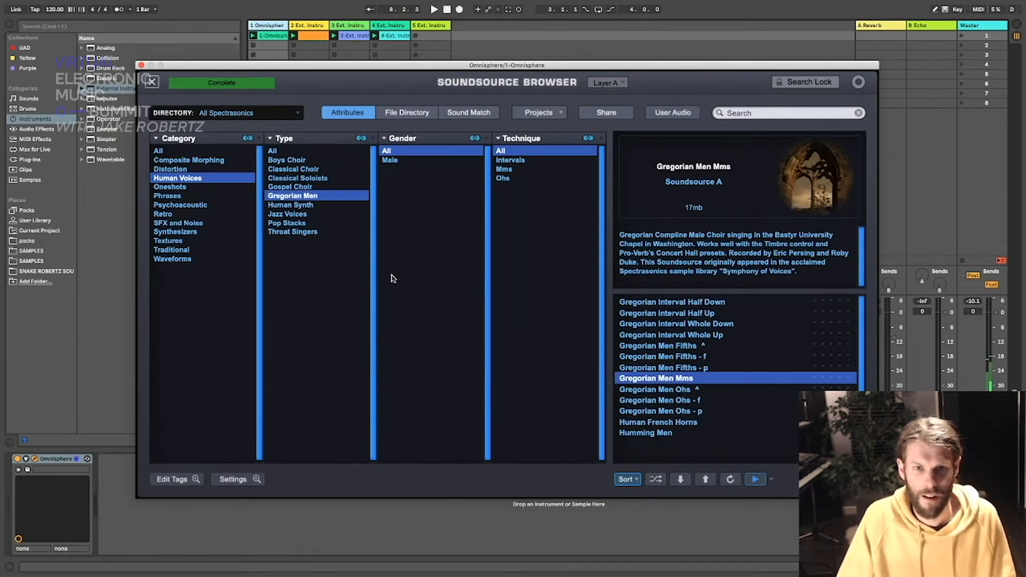
Step: Filter to the Throat Singers type and audition Tuvan Male 1 - Drone 2, Tuvan Male 2 - Drone 1 and Tuvan Male 4 - Drone 1
{"action": "left_click", "coordinate": [305, 232]}
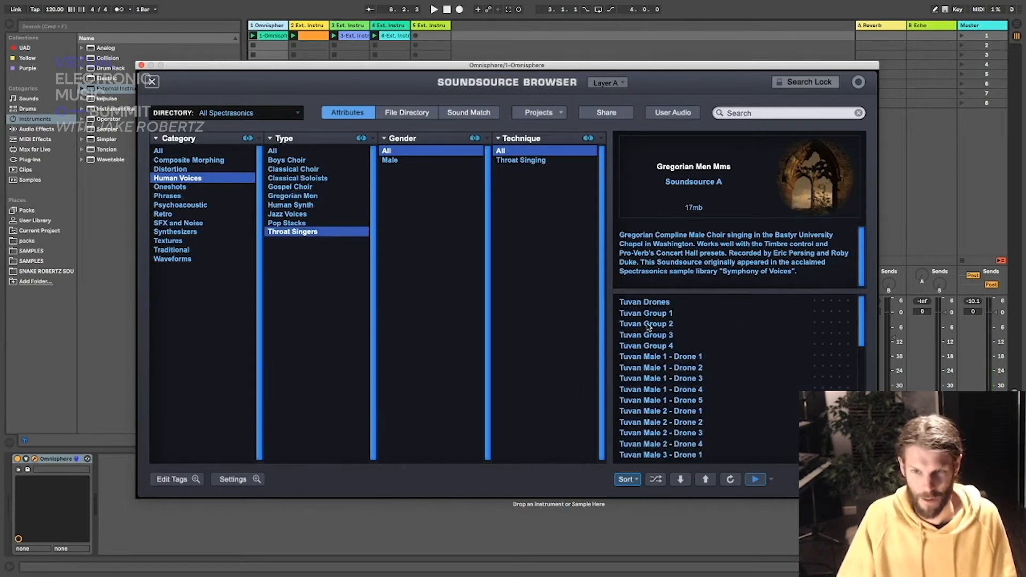
{"action": "left_click", "coordinate": [647, 368]}
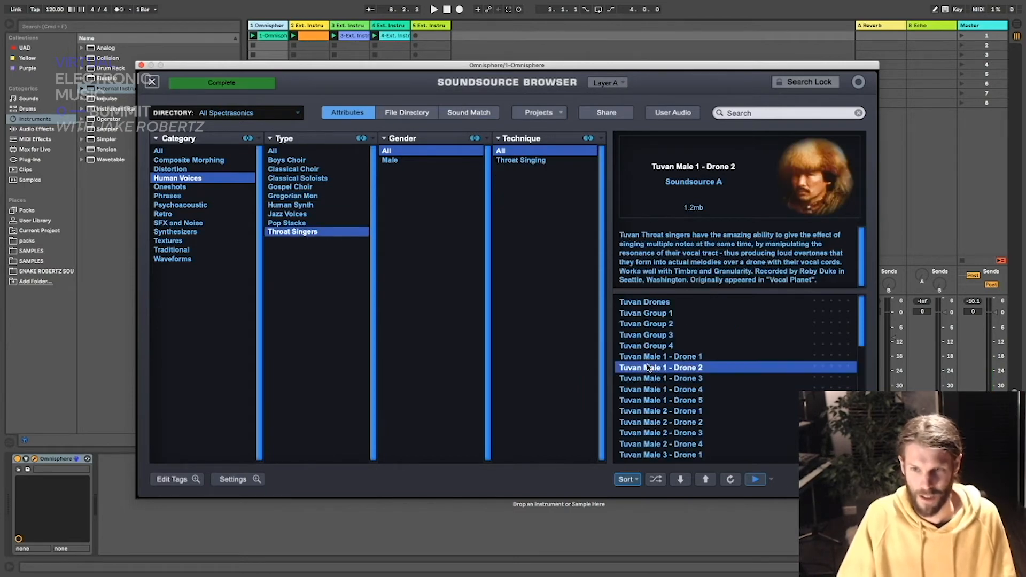
{"action": "left_click", "coordinate": [651, 414]}
{"action": "scroll", "coordinate": [651, 414], "scroll_direction": "down", "scroll_amount": 4}
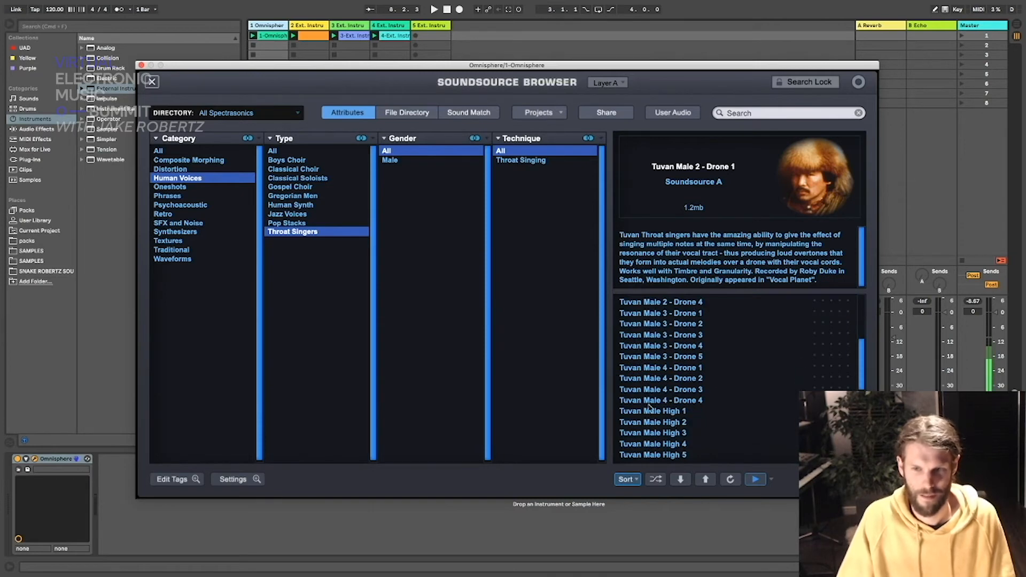
{"action": "left_click", "coordinate": [660, 367]}
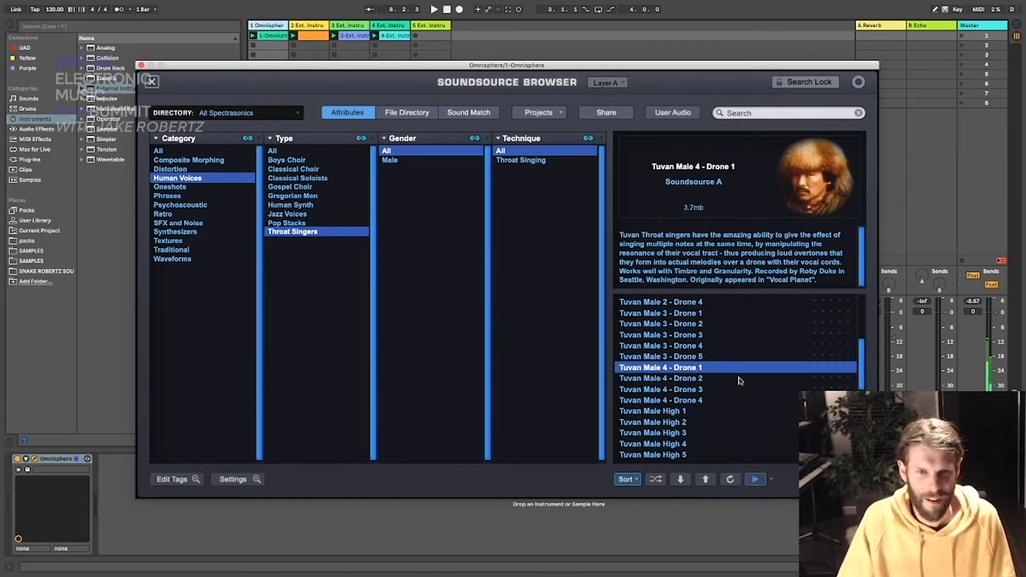
{"action": "scroll", "coordinate": [701, 382], "scroll_direction": "up", "scroll_amount": 4}
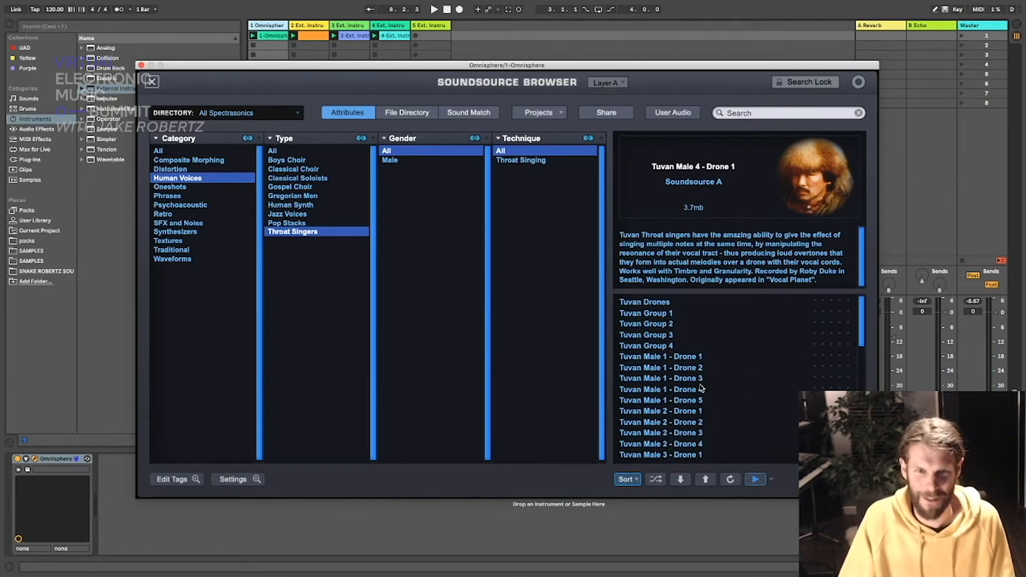
Step: Filter to the Classical Choir type and load the Choir Full Ahs ^ soundsource into layer A
{"action": "left_click", "coordinate": [297, 169]}
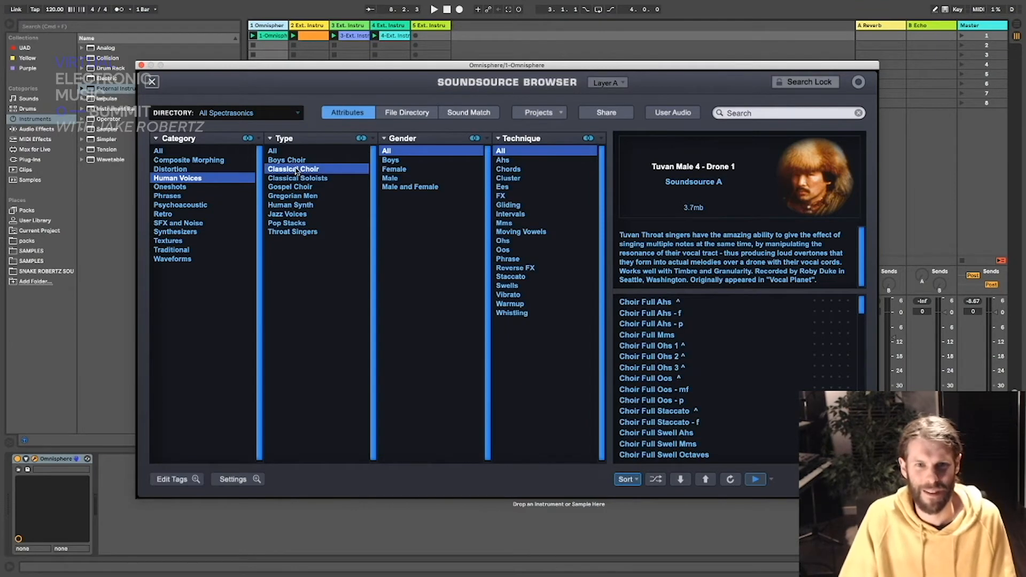
{"action": "left_click", "coordinate": [646, 365]}
{"action": "left_click", "coordinate": [652, 302]}
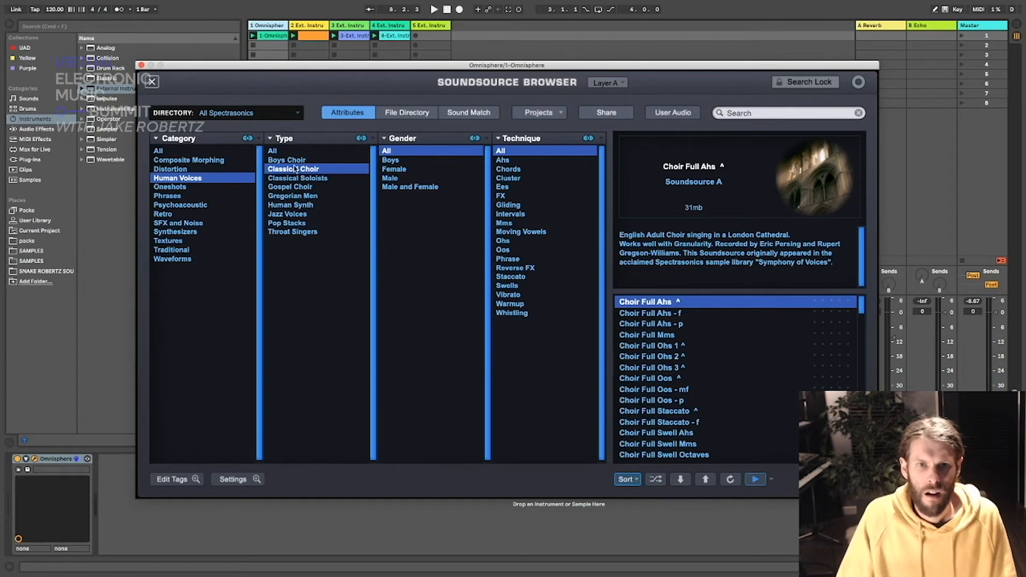
Step: Filter to the Classical Soloists type and load the Boys Choir Soloist Ah soundsource into layer A
{"action": "left_click", "coordinate": [294, 179]}
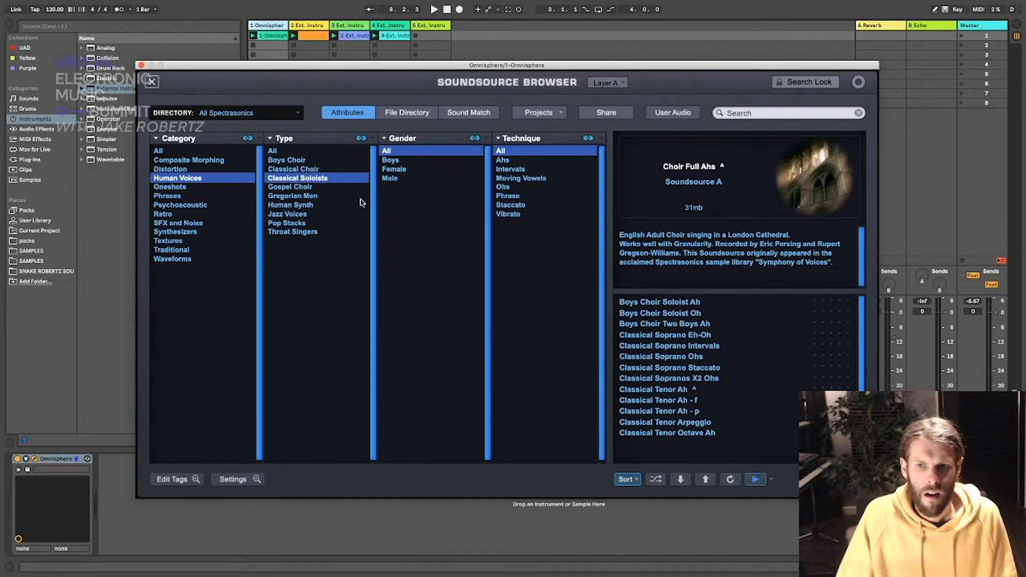
{"action": "left_click", "coordinate": [675, 302]}
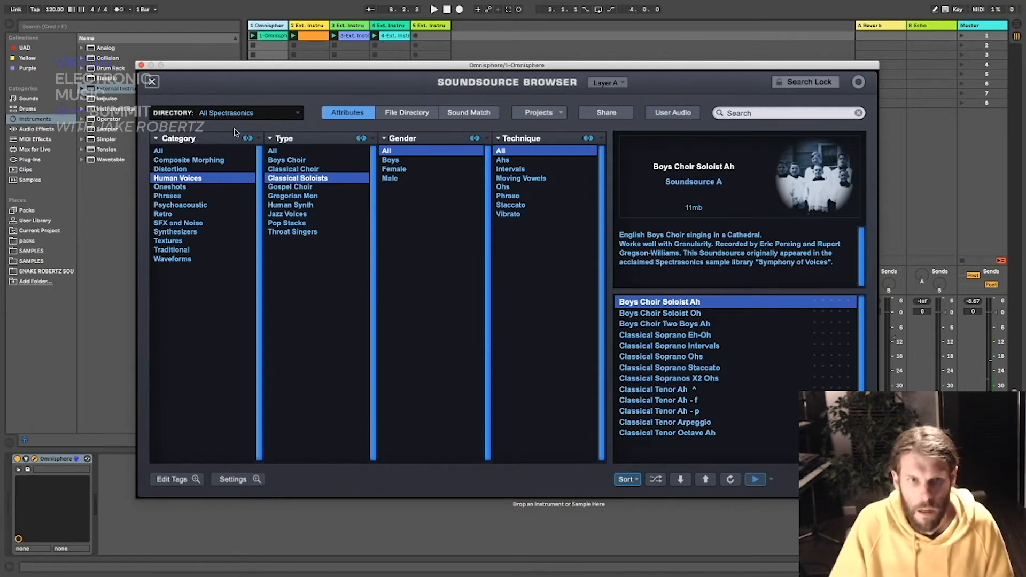
{"action": "left_click", "coordinate": [152, 82]}
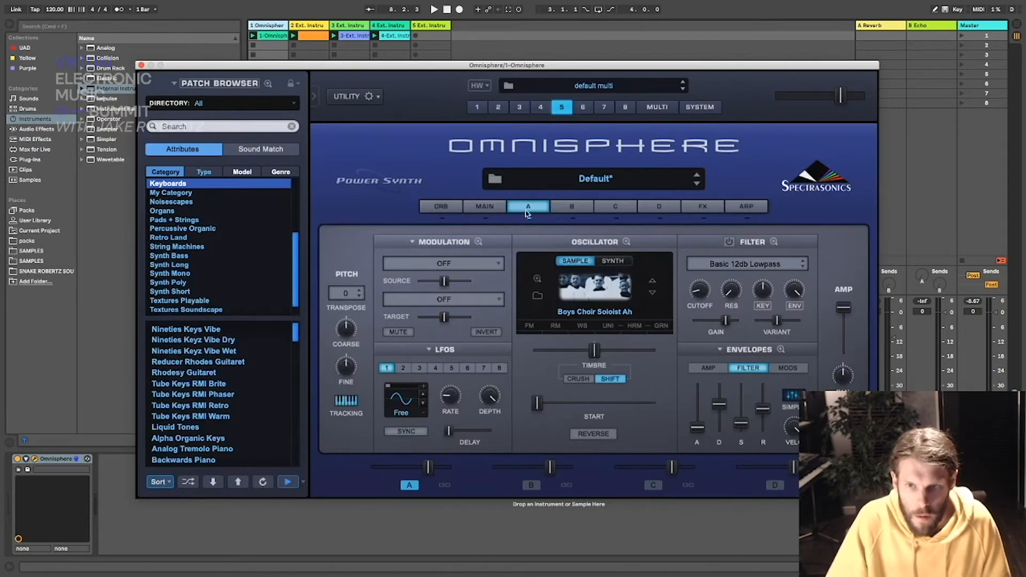
Step: Open the soundsource choices for layer B and filter them to Human Voices of the Classical Soloists type
{"action": "left_click", "coordinate": [581, 211]}
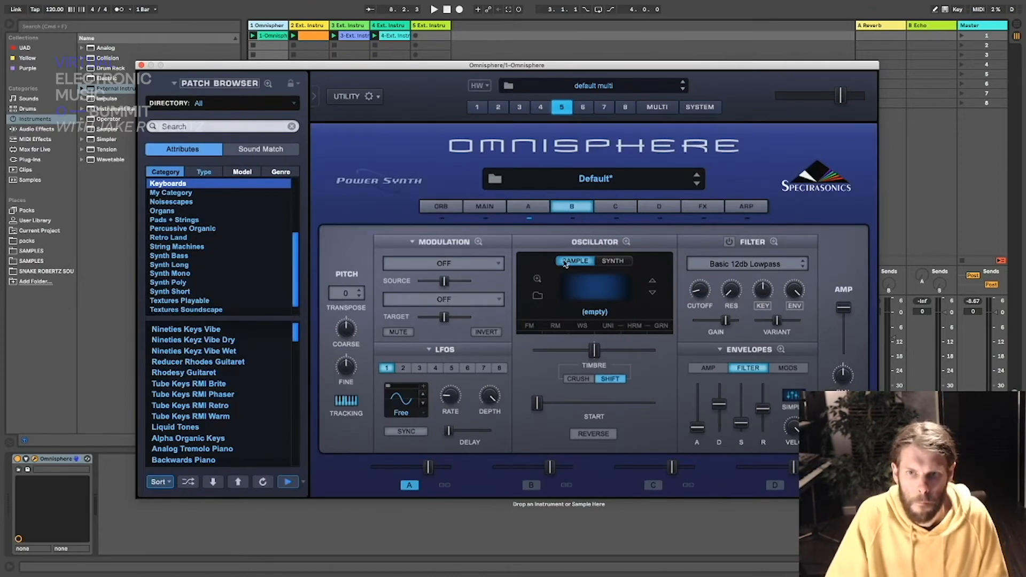
{"action": "left_click", "coordinate": [537, 296]}
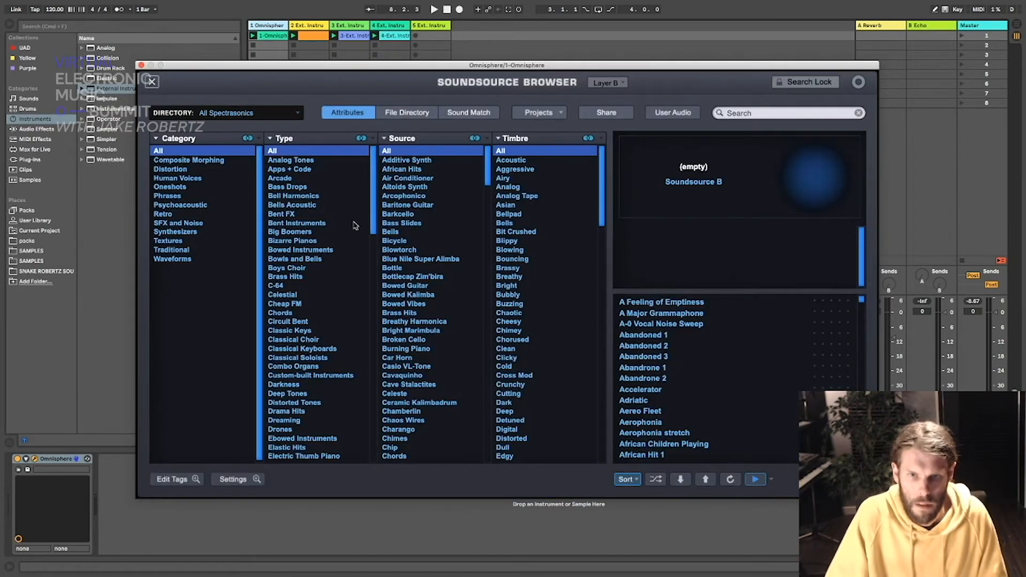
{"action": "left_click", "coordinate": [191, 181]}
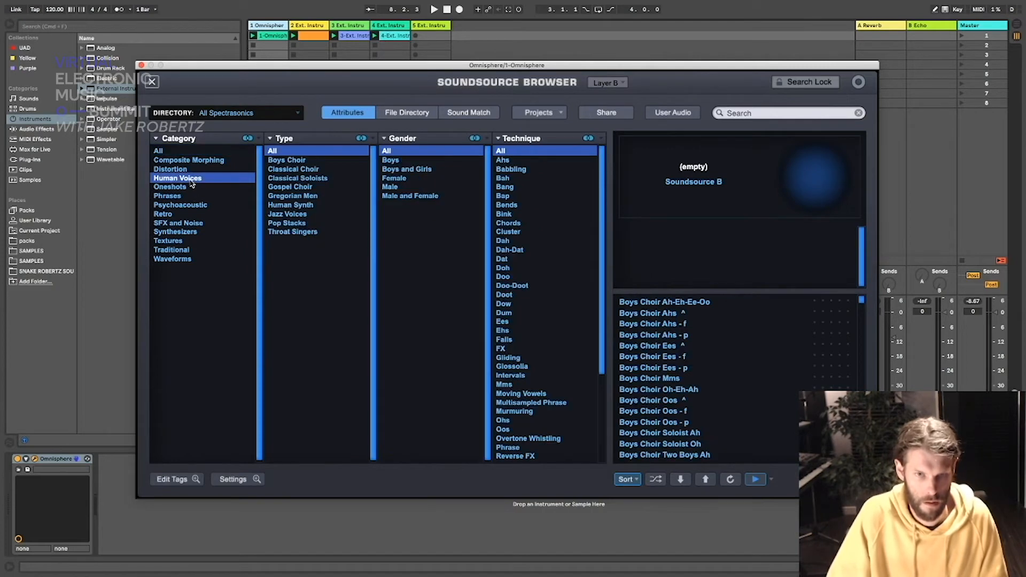
{"action": "left_click", "coordinate": [321, 181]}
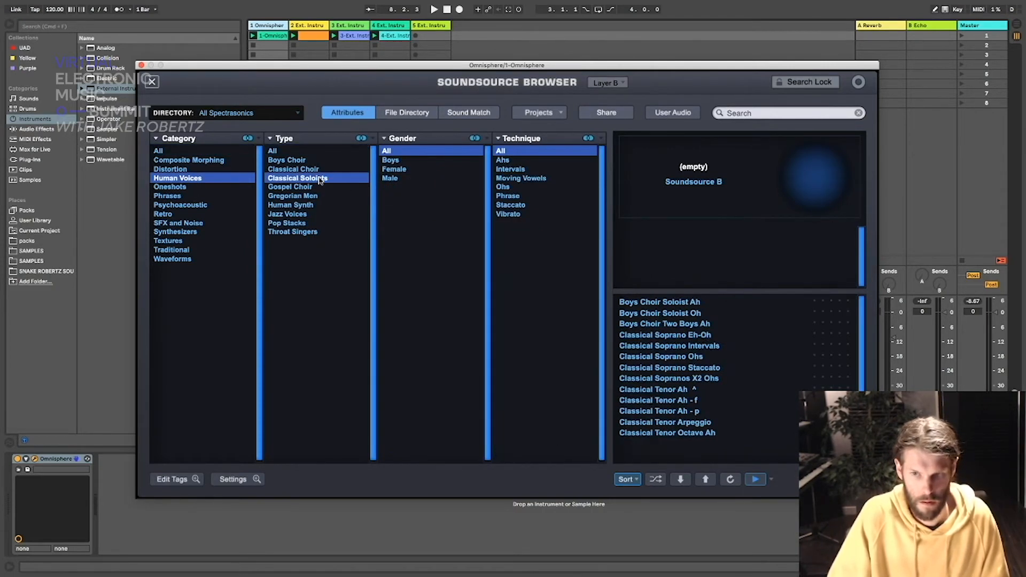
Step: Audition Classical Soprano Staccato and Classical Tenor Ah - f, and load Classical Soprano Ohs into layer B
{"action": "left_click", "coordinate": [692, 378]}
{"action": "left_click", "coordinate": [671, 368]}
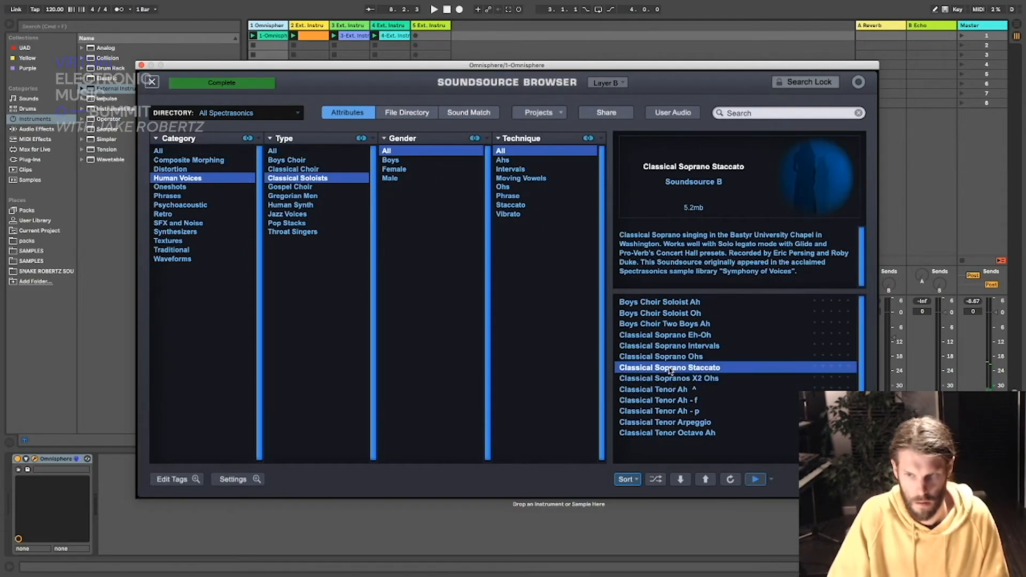
{"action": "left_click", "coordinate": [669, 358]}
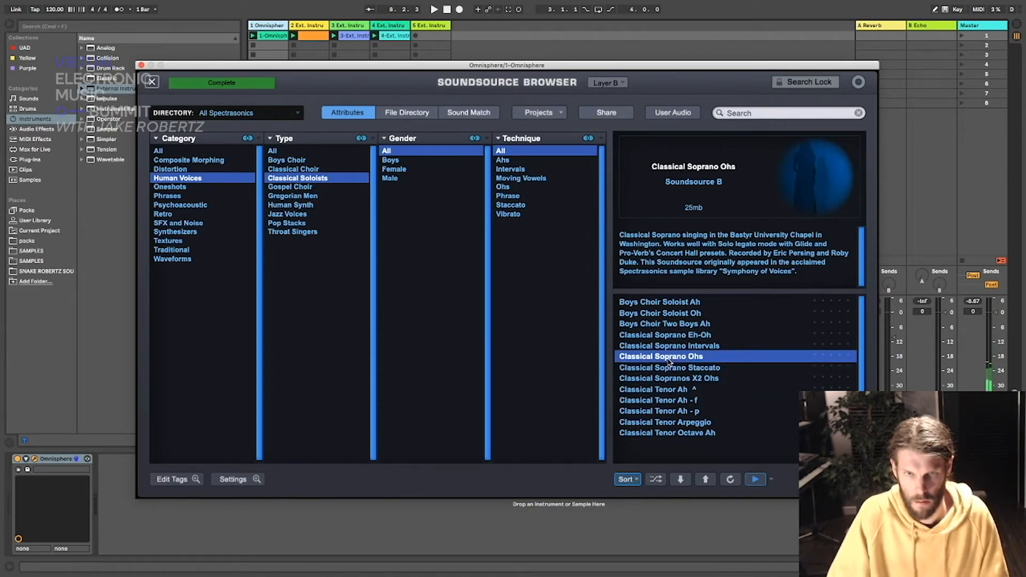
{"action": "left_click", "coordinate": [666, 400]}
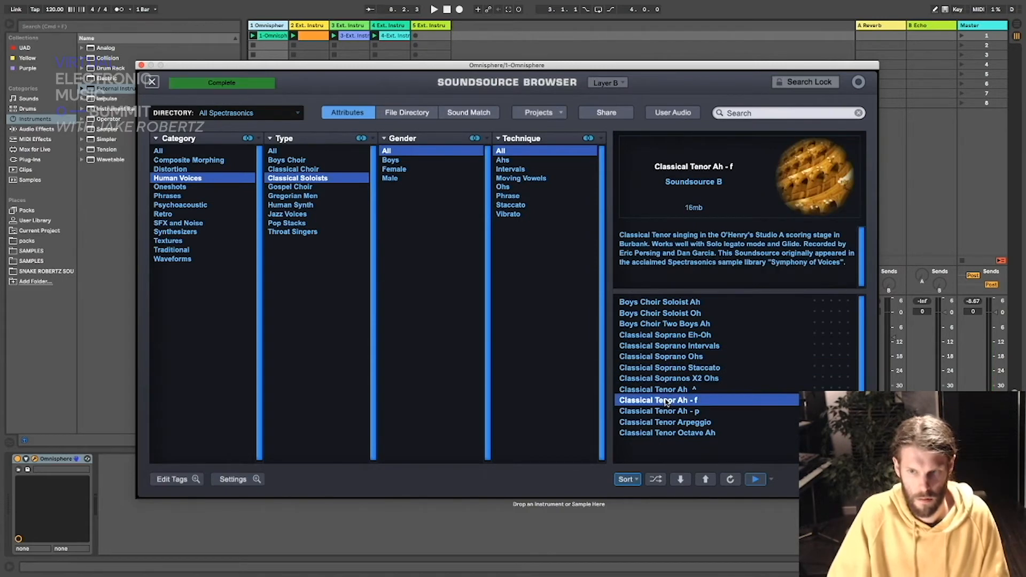
{"action": "left_click", "coordinate": [667, 357]}
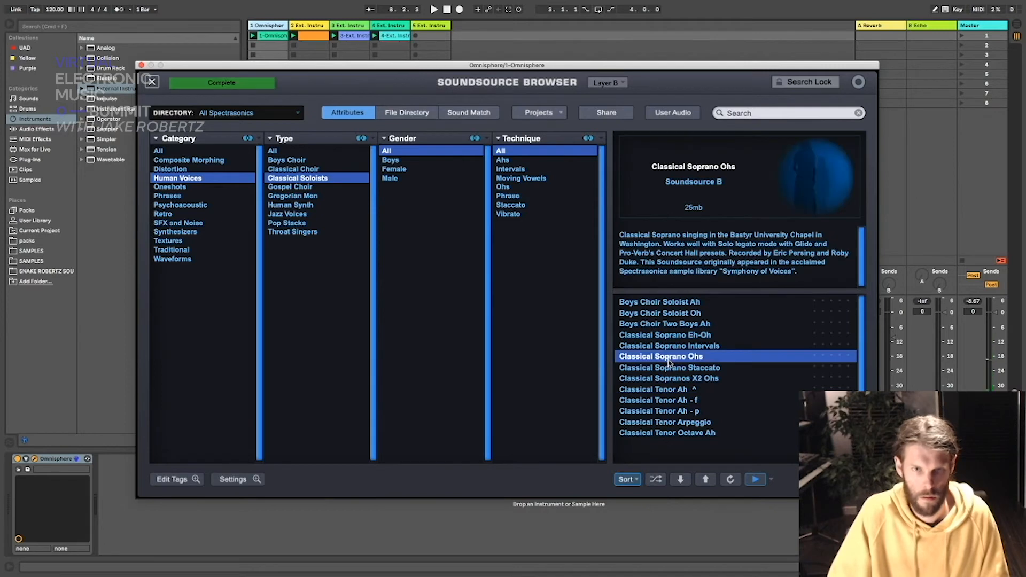
{"action": "left_click", "coordinate": [154, 85]}
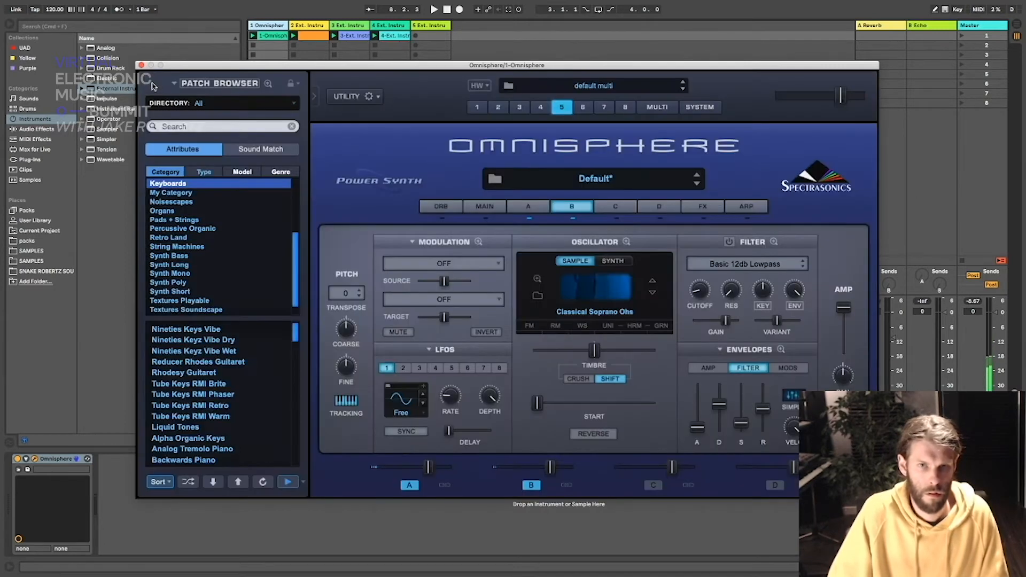
Step: Solo layer A and layer B in turn to compare the two voices, and re-enable both layers
{"action": "left_click", "coordinate": [537, 207]}
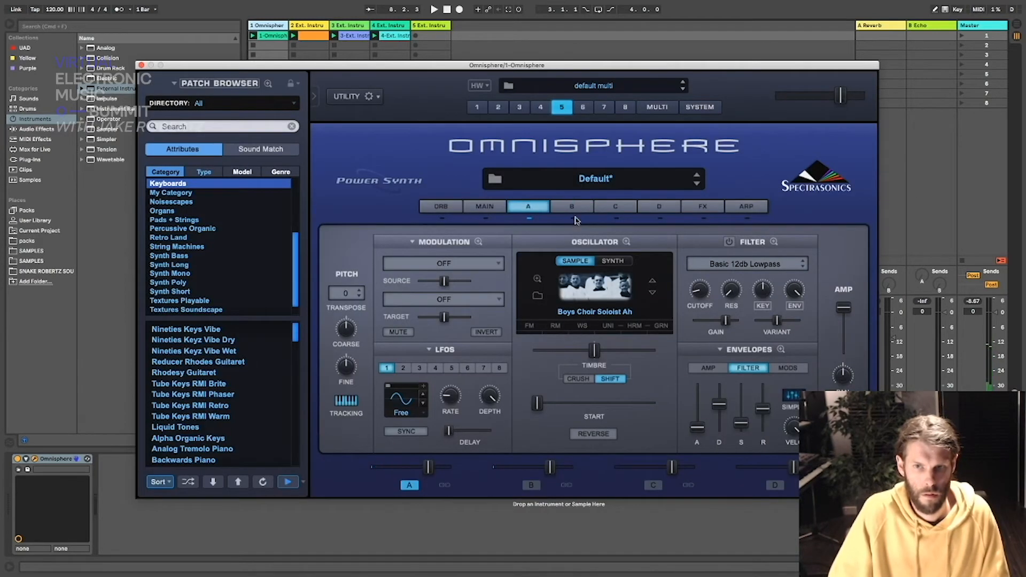
{"action": "left_click", "coordinate": [565, 210]}
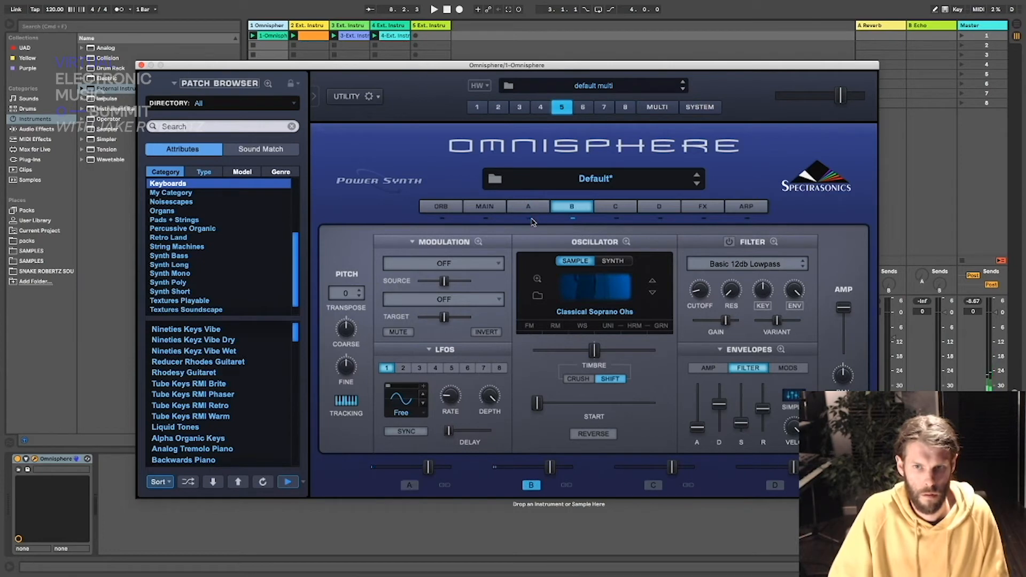
{"action": "left_click", "coordinate": [528, 207]}
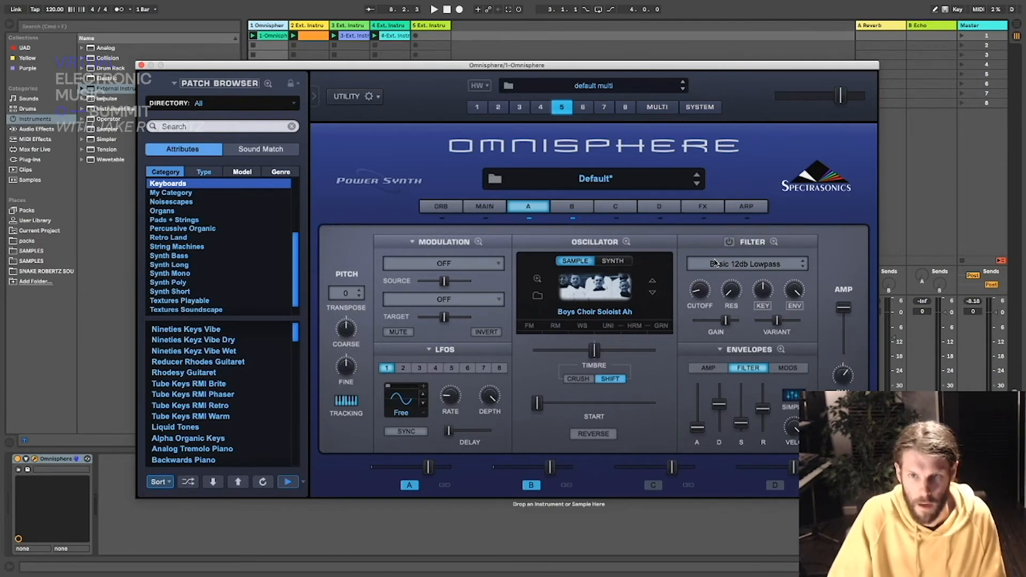
{"action": "left_click", "coordinate": [570, 207]}
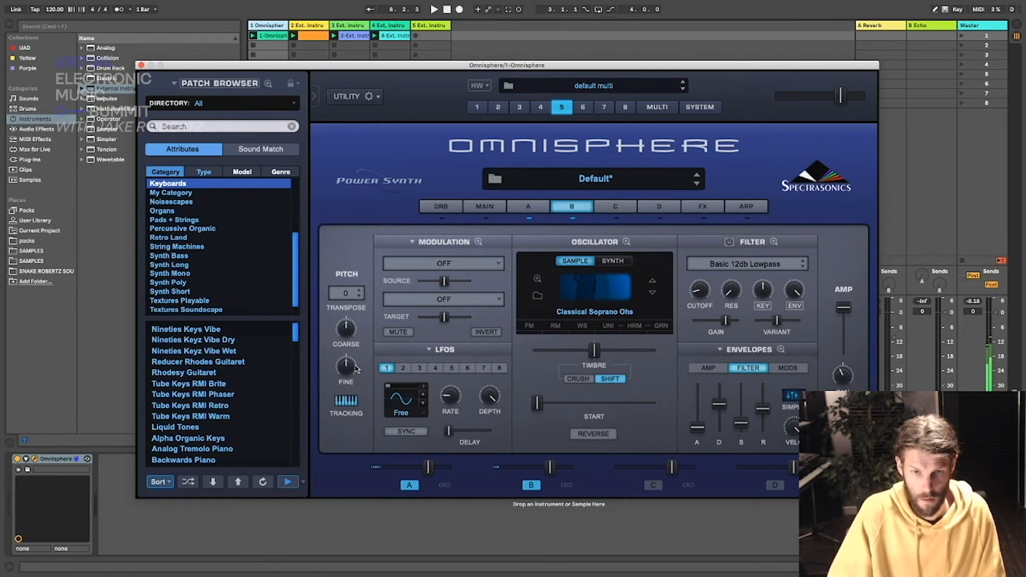
Step: Link layers A and B and raise the attack and release of the amp envelope slightly
{"action": "left_click", "coordinate": [534, 206]}
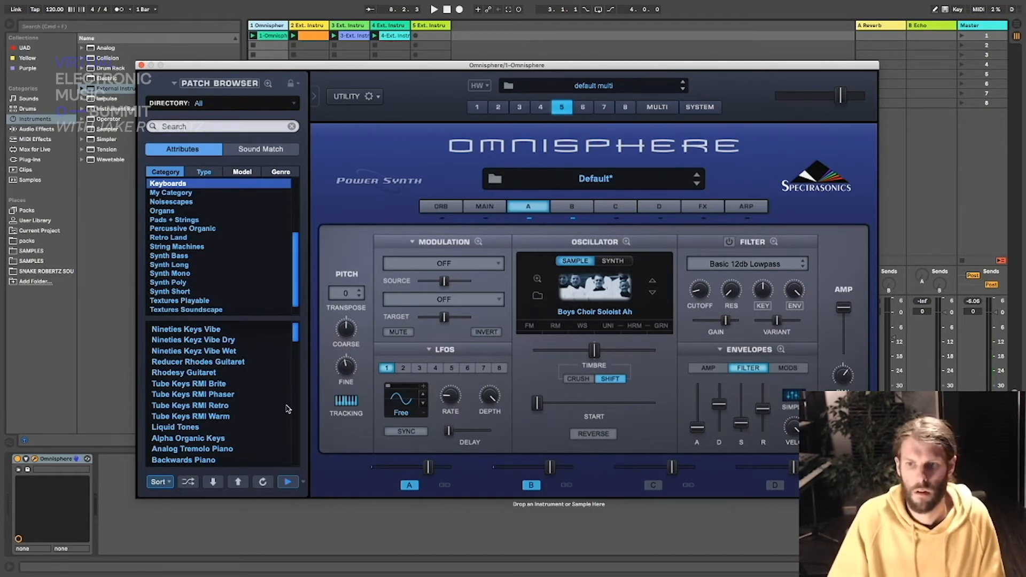
{"action": "left_click", "coordinate": [708, 368]}
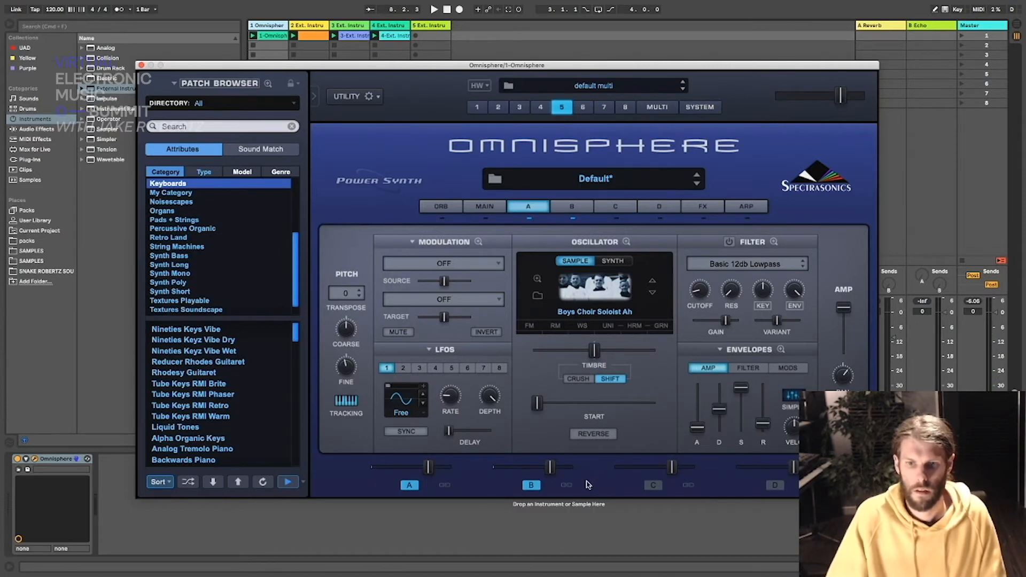
{"action": "mouse_move", "coordinate": [701, 426]}
{"action": "left_click_drag", "start_coordinate": [701, 426], "coordinate": [701, 415]}
{"action": "left_click_drag", "start_coordinate": [763, 423], "coordinate": [765, 408]}
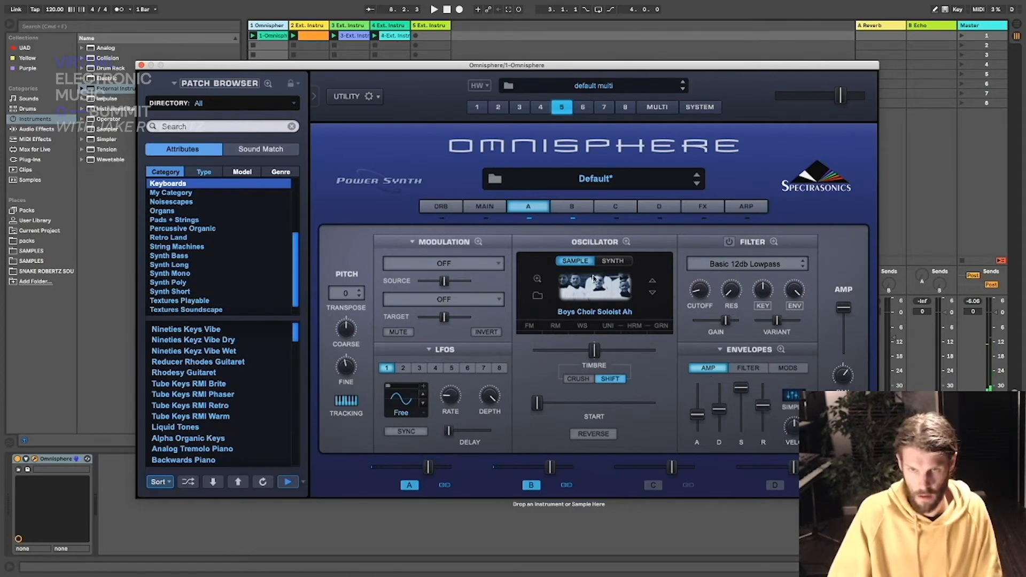
Step: Add a Spring Verb reverb to the first slot of the common effects rack
{"action": "left_click", "coordinate": [700, 207]}
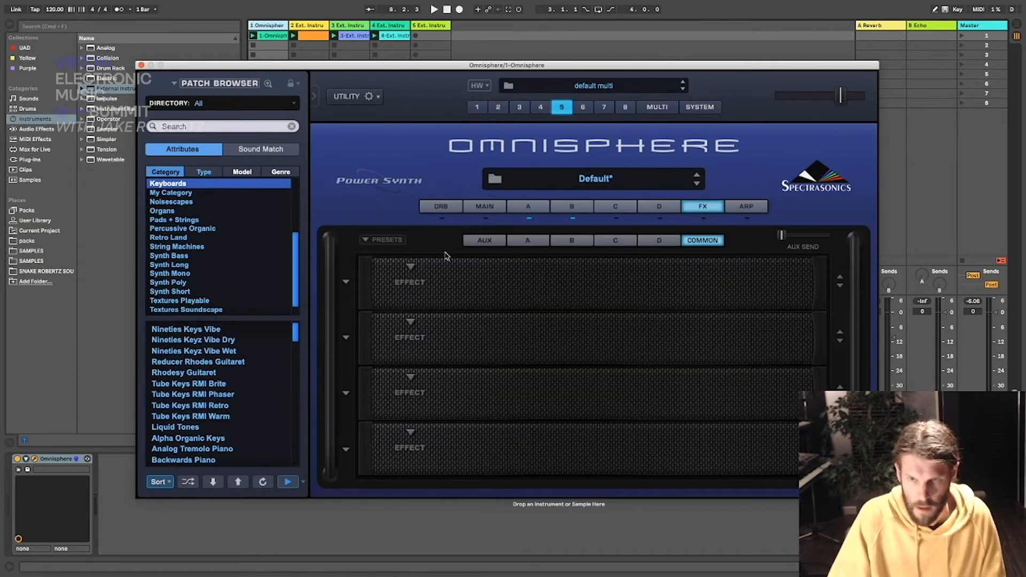
{"action": "left_click", "coordinate": [419, 278]}
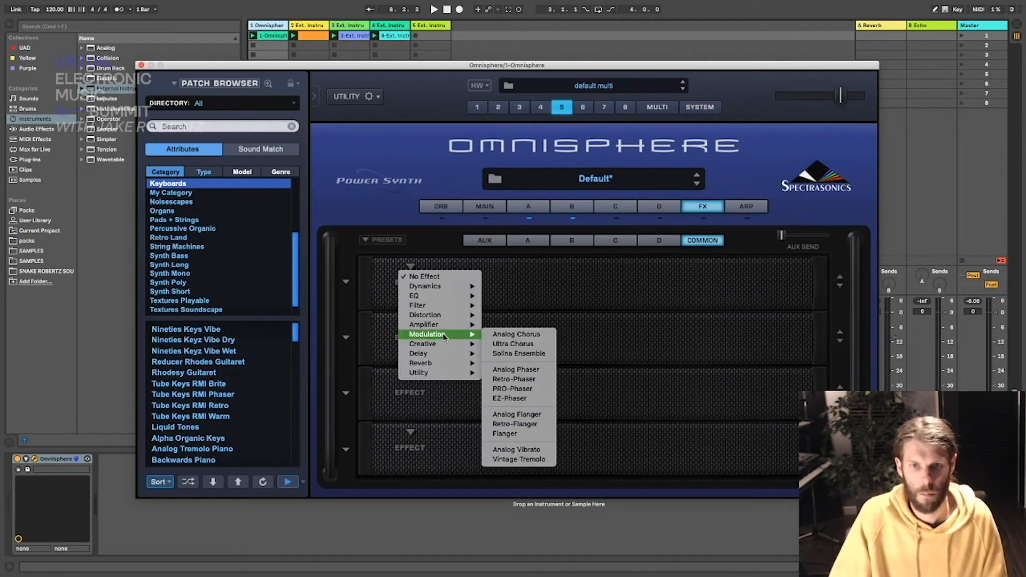
{"action": "mouse_move", "coordinate": [444, 324]}
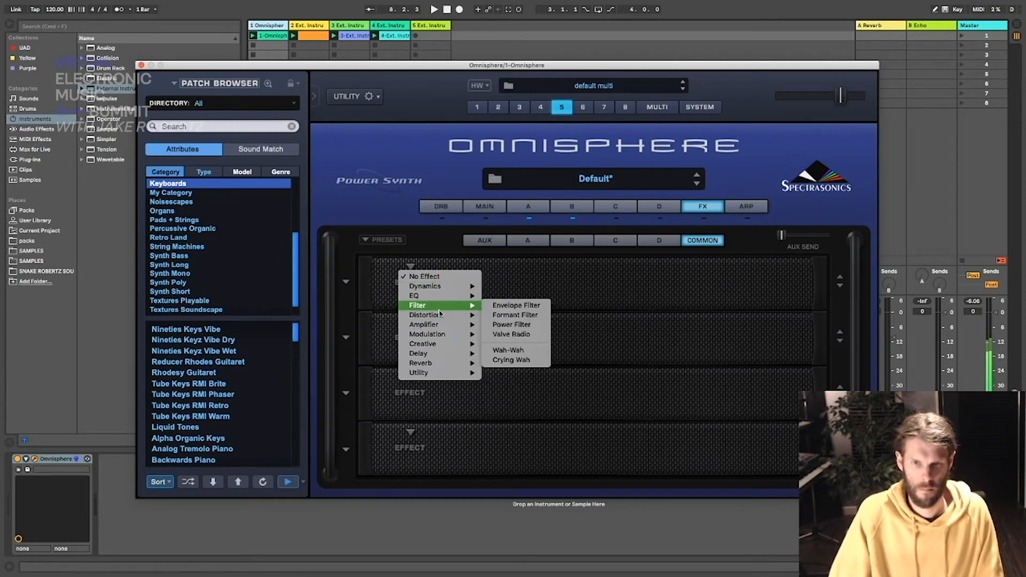
{"action": "mouse_move", "coordinate": [435, 363]}
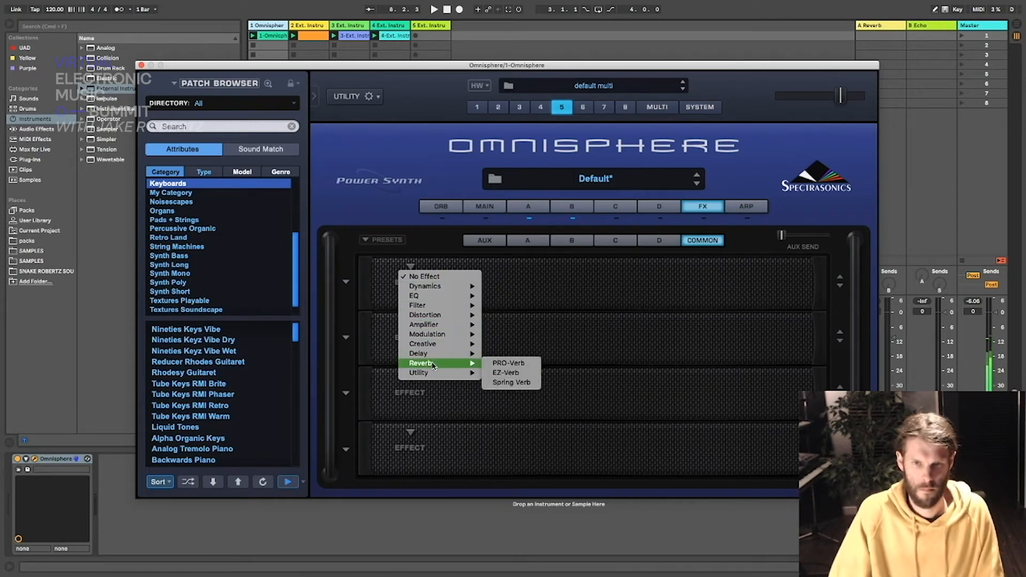
{"action": "left_click", "coordinate": [523, 374]}
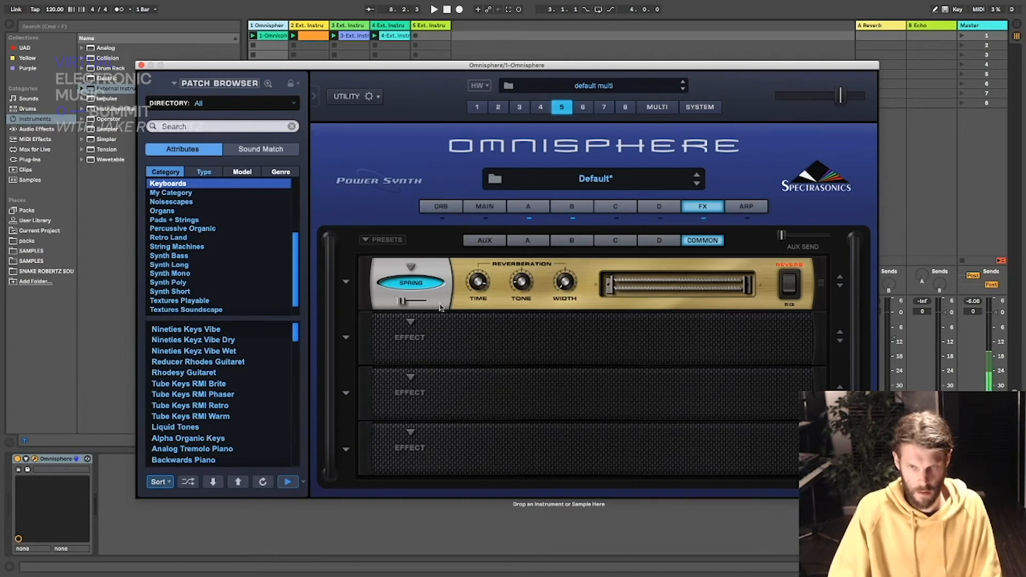
Step: Set the spring reverb's mix to about a quarter and show its EQ controls
{"action": "left_click_drag", "start_coordinate": [406, 302], "coordinate": [415, 304]}
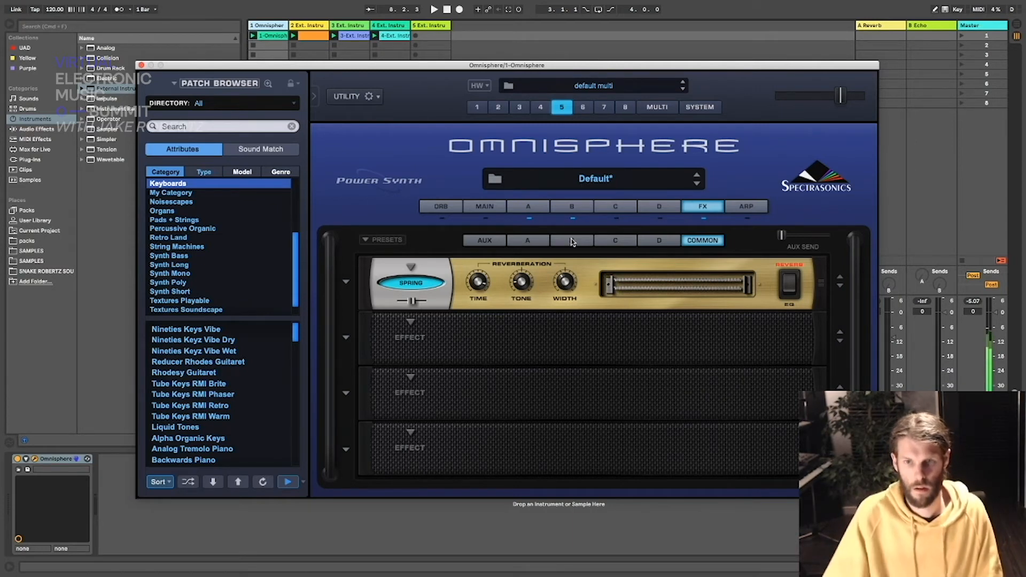
{"action": "left_click_drag", "start_coordinate": [413, 300], "coordinate": [406, 300]}
{"action": "left_click", "coordinate": [795, 294]}
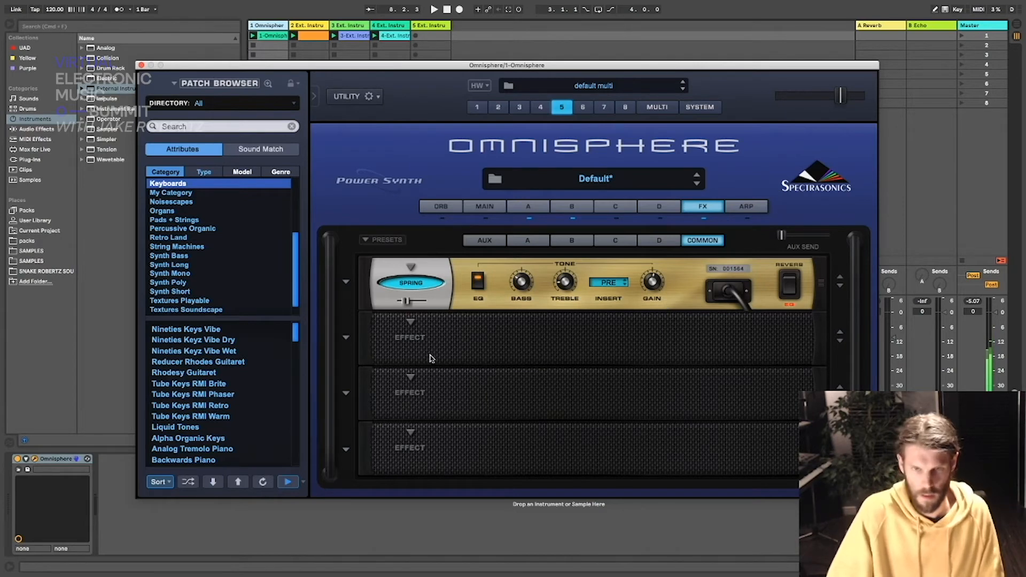
Step: Add the creative Innerspace effect to the second common effects slot and set its mix to about half
{"action": "left_click", "coordinate": [409, 321]}
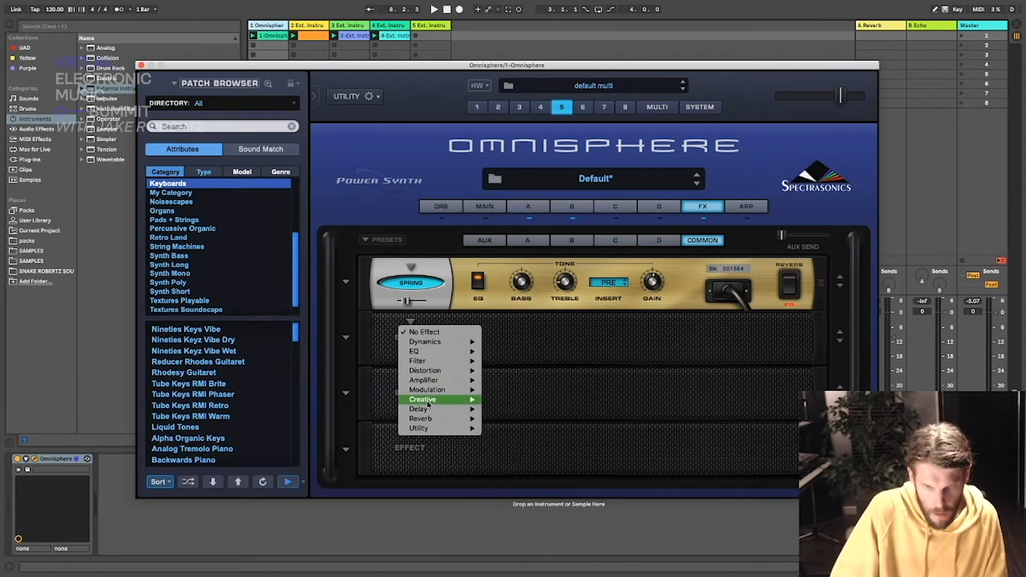
{"action": "mouse_move", "coordinate": [454, 400]}
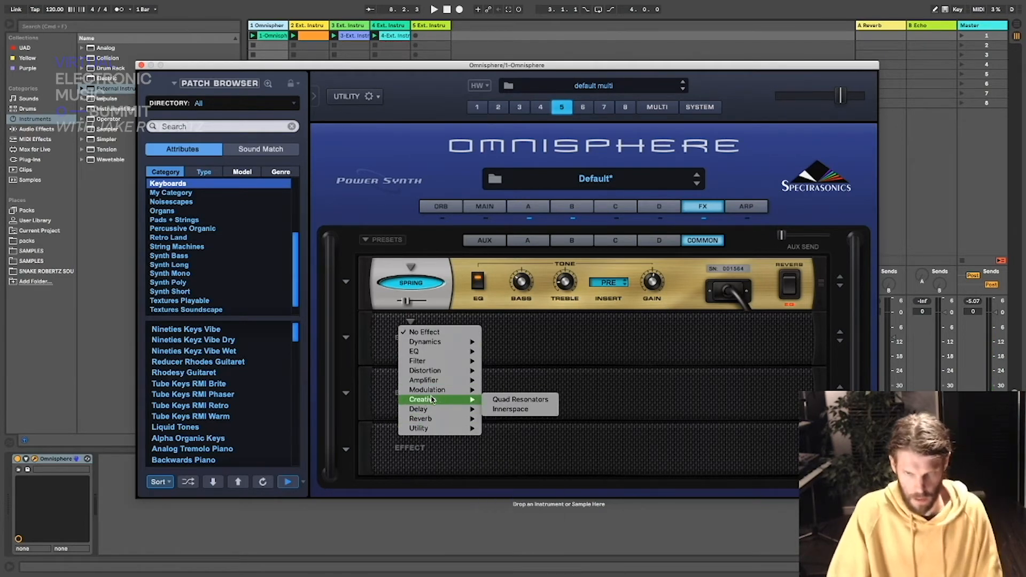
{"action": "left_click", "coordinate": [514, 409]}
{"action": "left_click_drag", "start_coordinate": [428, 356], "coordinate": [409, 356]}
Step: Load the Rice on Glass impulse from the Airy Space category into slot A of Innerspace
{"action": "left_click", "coordinate": [537, 347]}
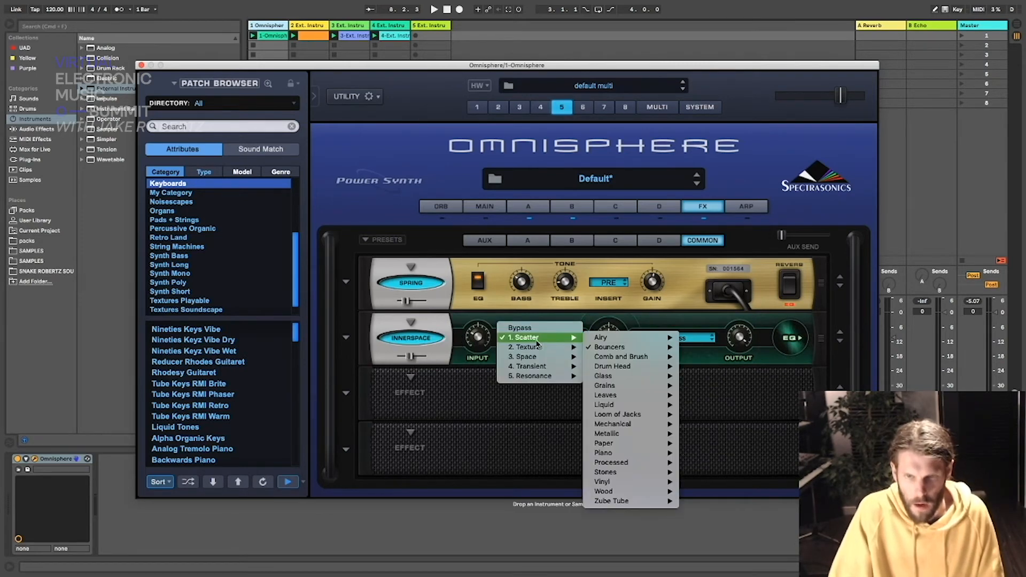
{"action": "mouse_move", "coordinate": [553, 341]}
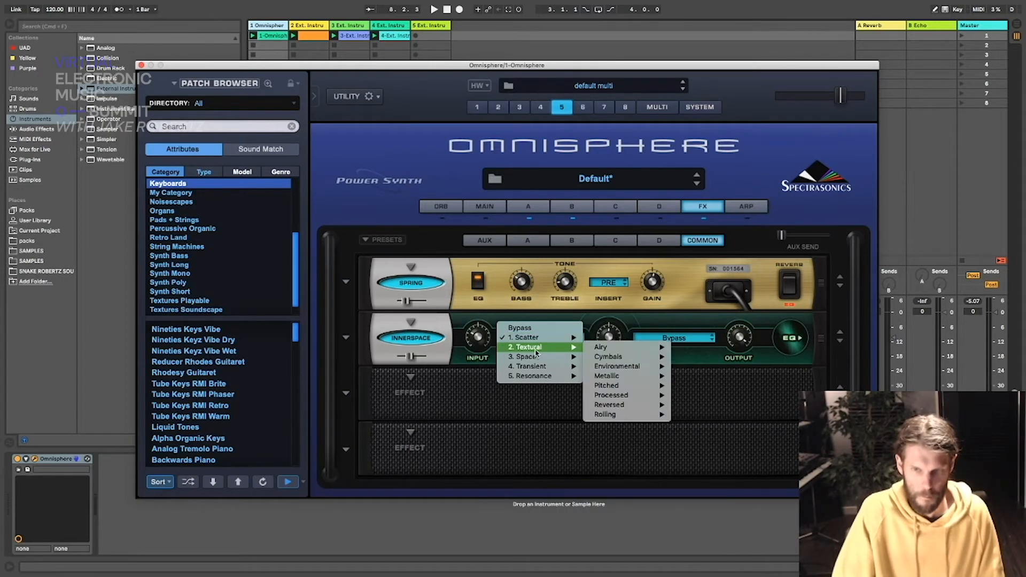
{"action": "mouse_move", "coordinate": [606, 341]}
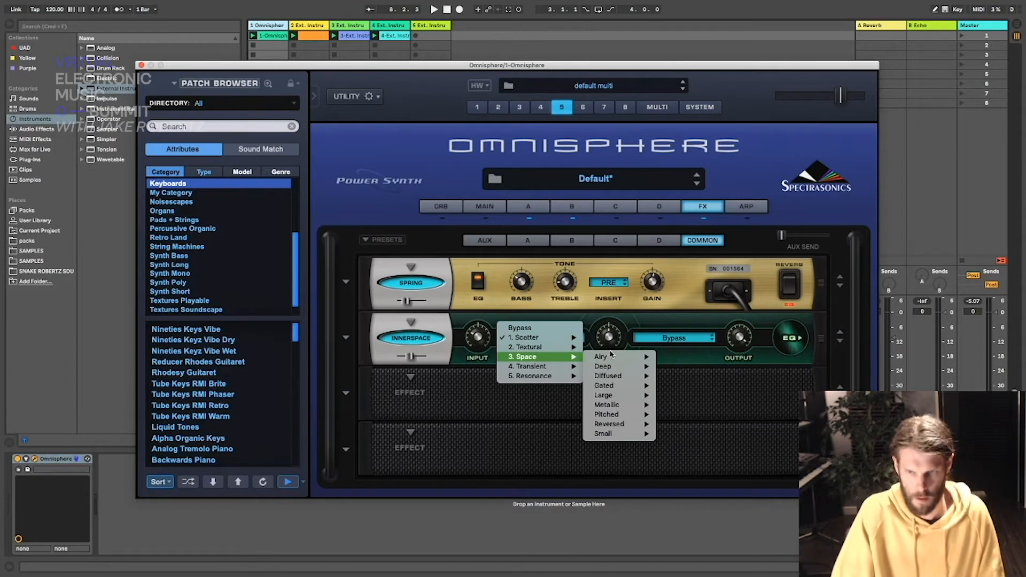
{"action": "mouse_move", "coordinate": [621, 358]}
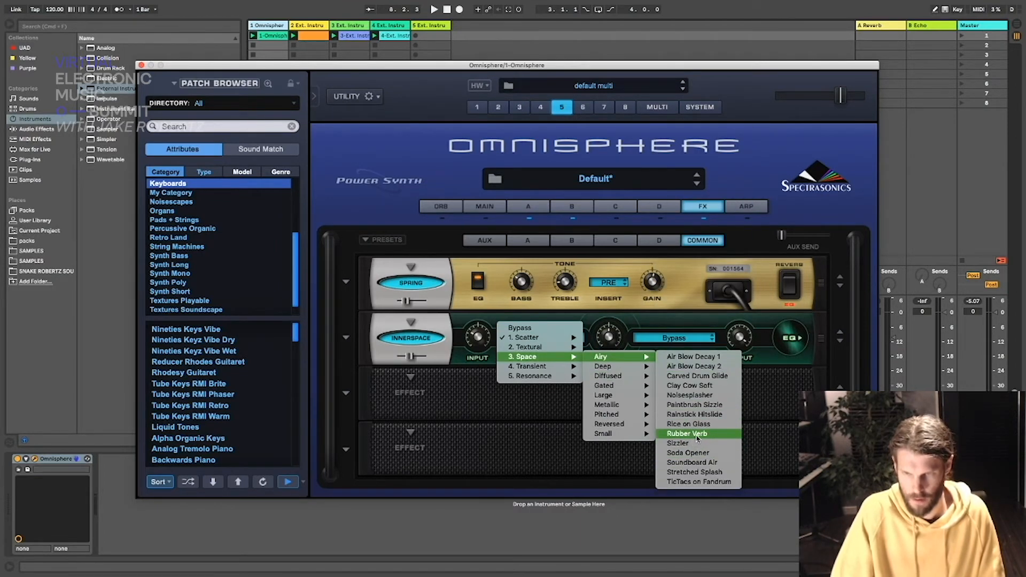
{"action": "left_click", "coordinate": [708, 426]}
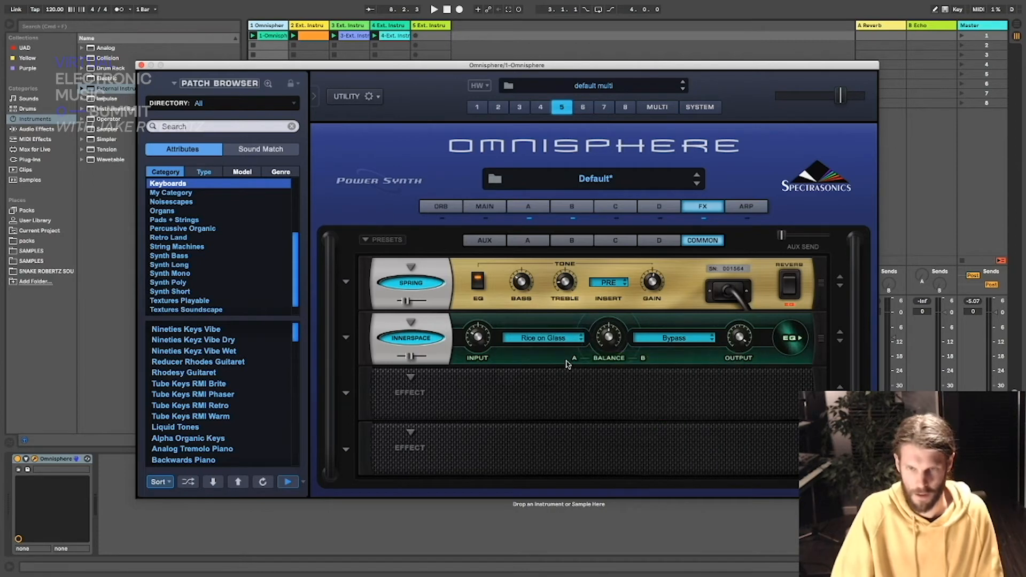
Step: Raise Innerspace's mix to full and advance its slot A impulse to Sizzler
{"action": "left_click_drag", "start_coordinate": [409, 356], "coordinate": [462, 364]}
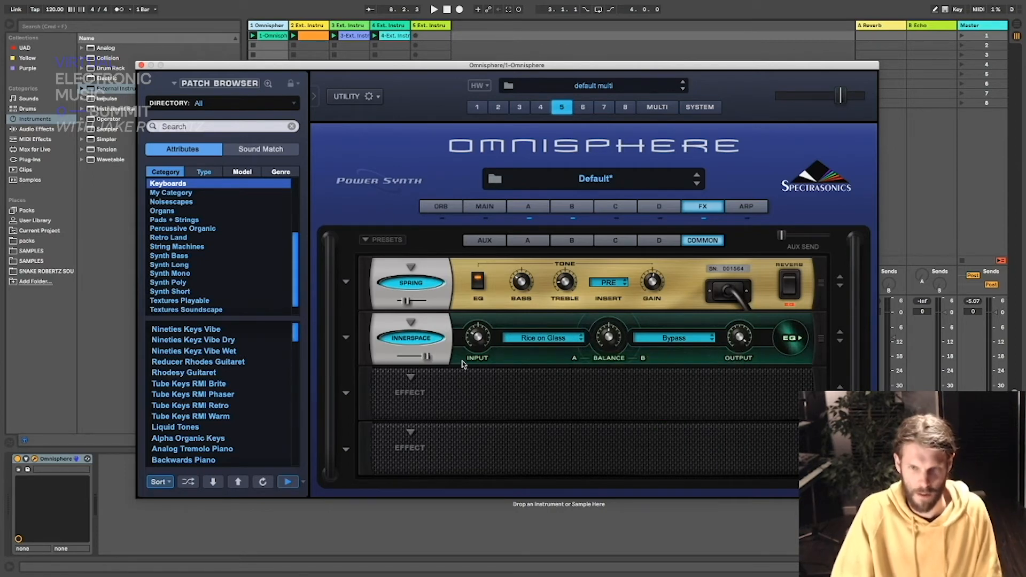
{"action": "left_click", "coordinate": [581, 341]}
{"action": "left_click", "coordinate": [582, 341]}
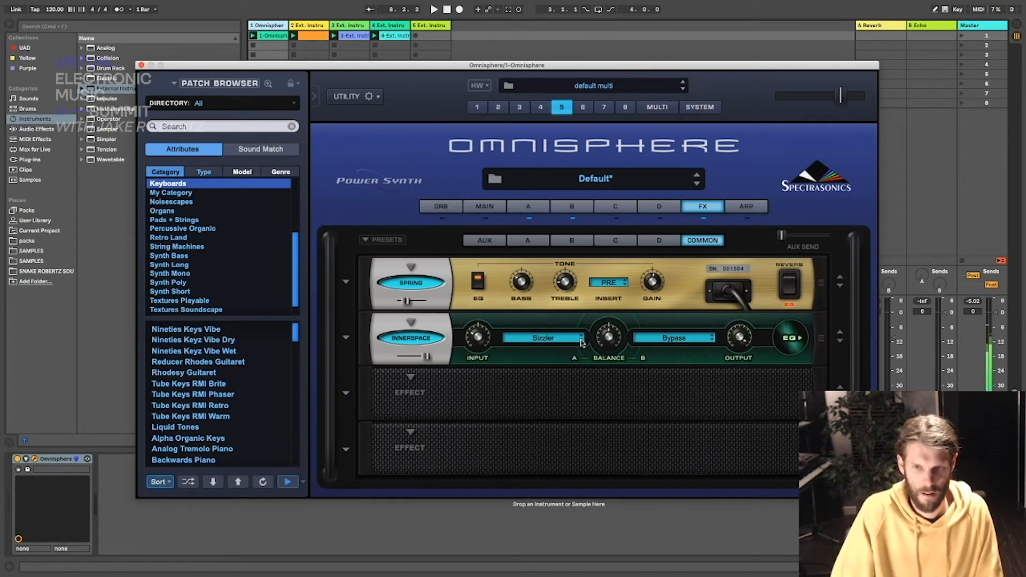
Step: Load the Rain 1 impulse from the Textural Environmental category into slot B of Innerspace and set its mix a little above half
{"action": "left_click_drag", "start_coordinate": [425, 356], "coordinate": [460, 363]}
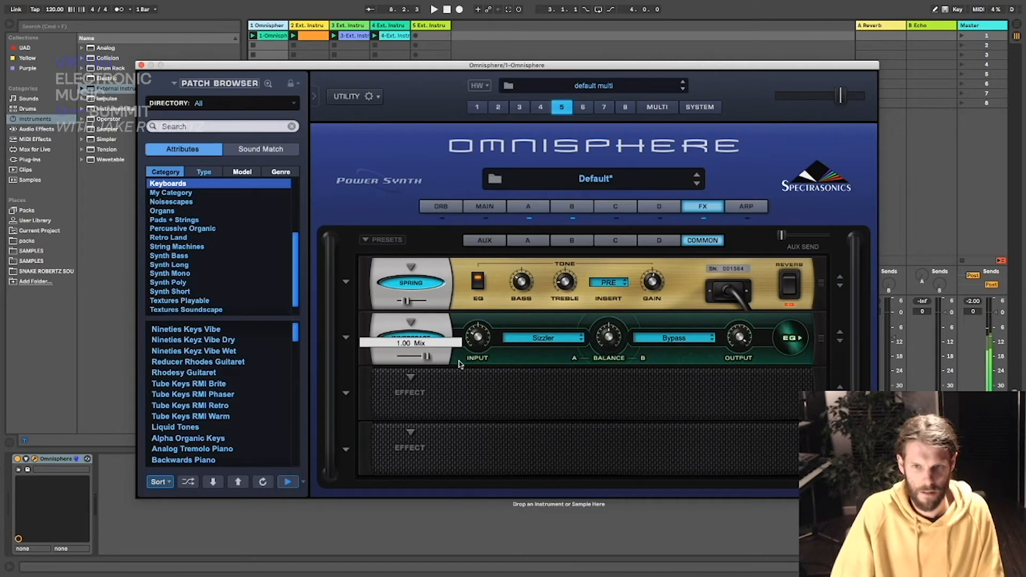
{"action": "left_click_drag", "start_coordinate": [459, 364], "coordinate": [413, 362]}
{"action": "left_click", "coordinate": [676, 348]}
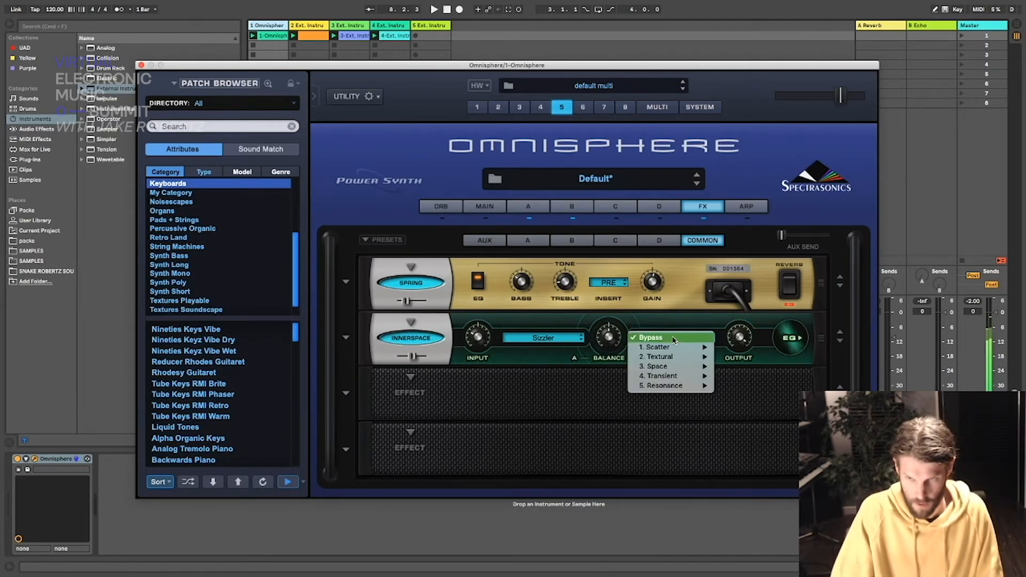
{"action": "mouse_move", "coordinate": [676, 356]}
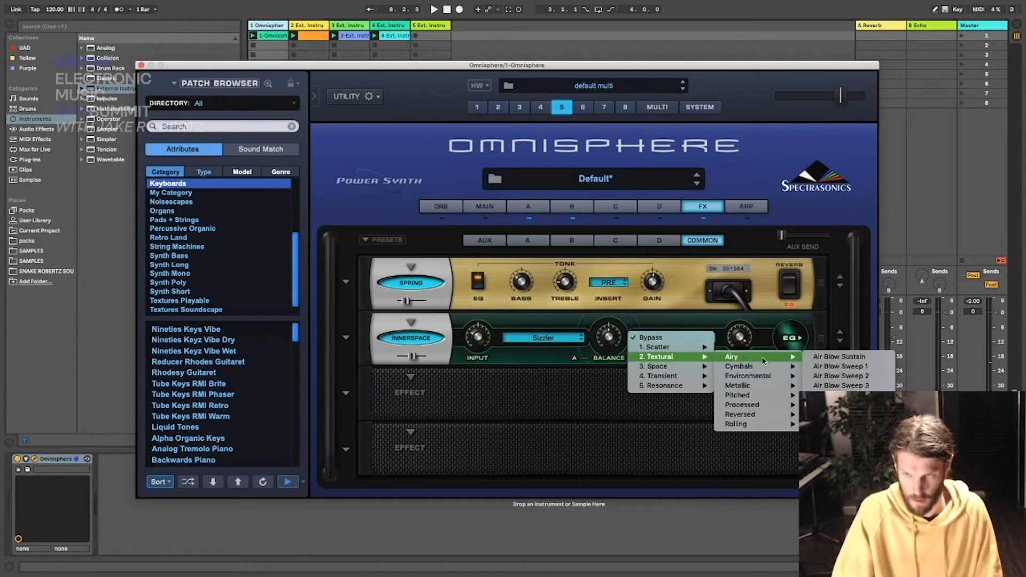
{"action": "mouse_move", "coordinate": [771, 376]}
{"action": "left_click", "coordinate": [823, 395]}
{"action": "left_click_drag", "start_coordinate": [415, 359], "coordinate": [485, 365]}
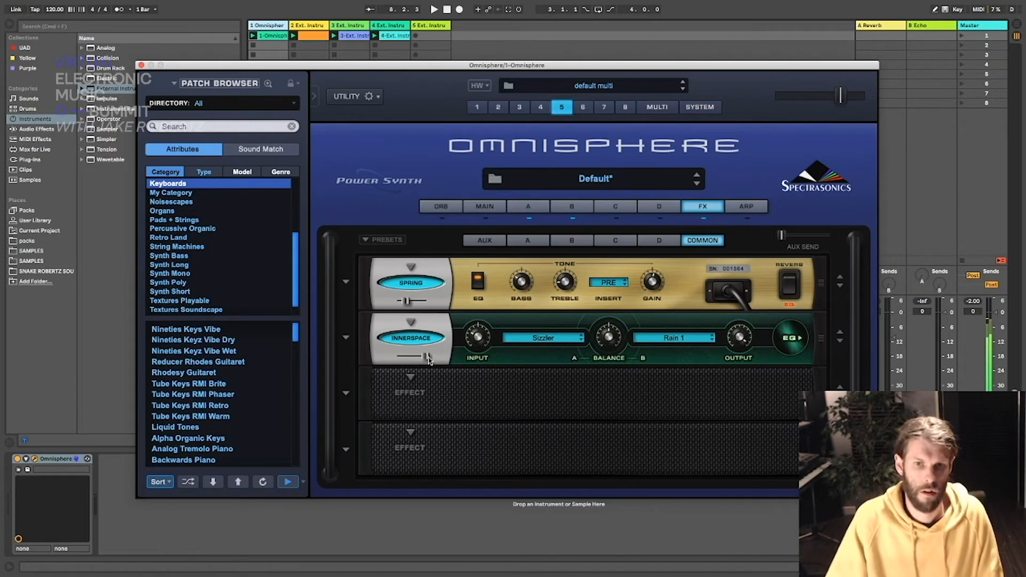
{"action": "left_click_drag", "start_coordinate": [428, 359], "coordinate": [419, 361]}
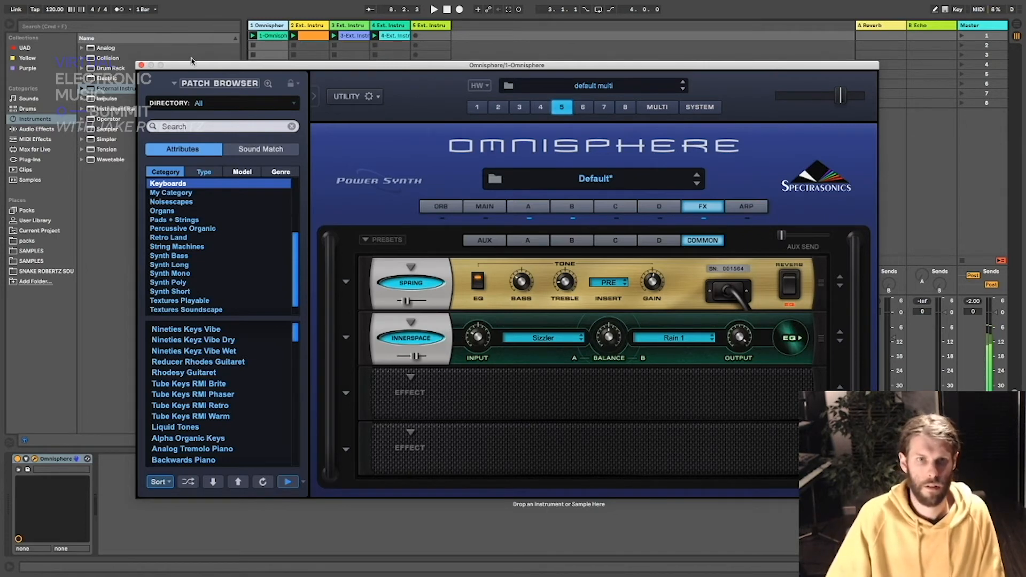
Step: Reopen the first track's Omnisphere and slightly lower layer B's amp level in part 5
{"action": "left_click", "coordinate": [141, 65]}
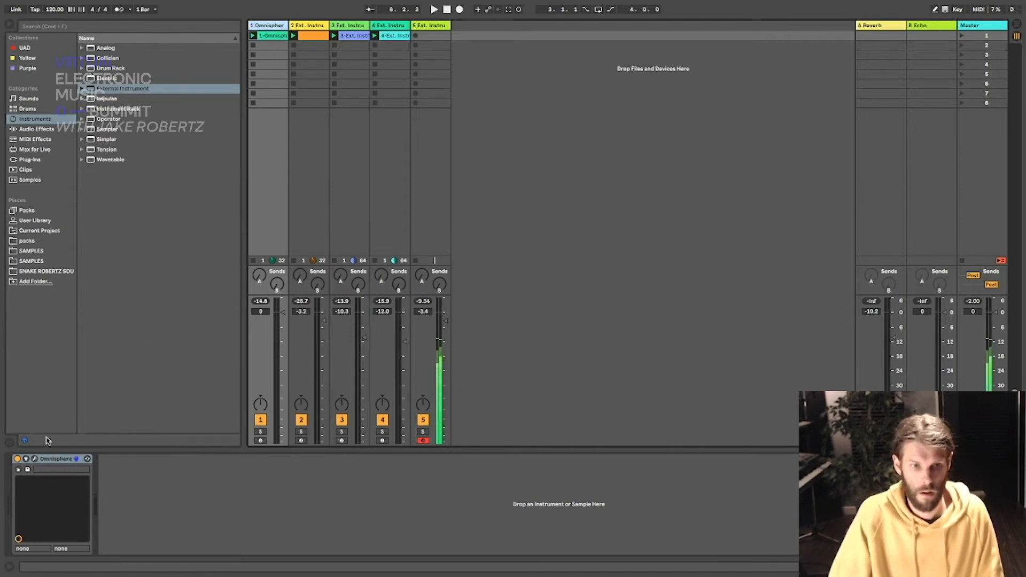
{"action": "left_click", "coordinate": [35, 459]}
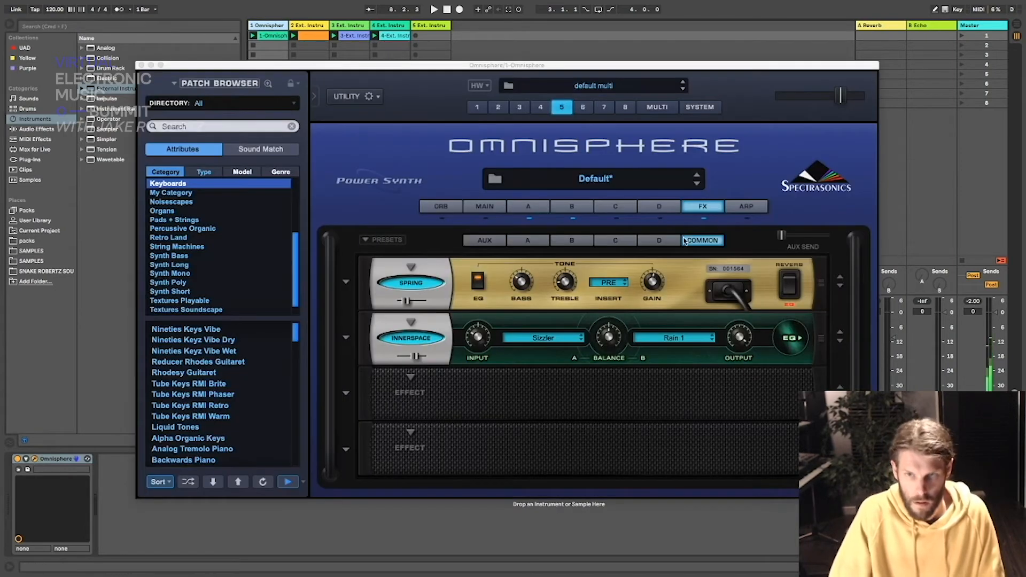
{"action": "left_click", "coordinate": [581, 209]}
{"action": "left_click_drag", "start_coordinate": [844, 308], "coordinate": [844, 320]}
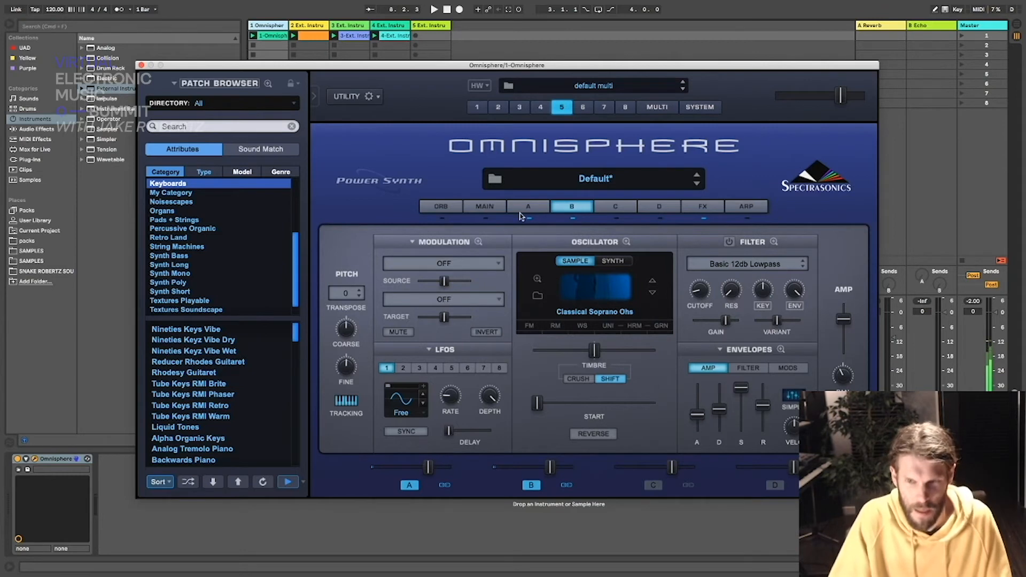
Step: Lower part 5's master filter cutoff to a little above half and set the Innerspace mix to 0.47
{"action": "left_click", "coordinate": [490, 210]}
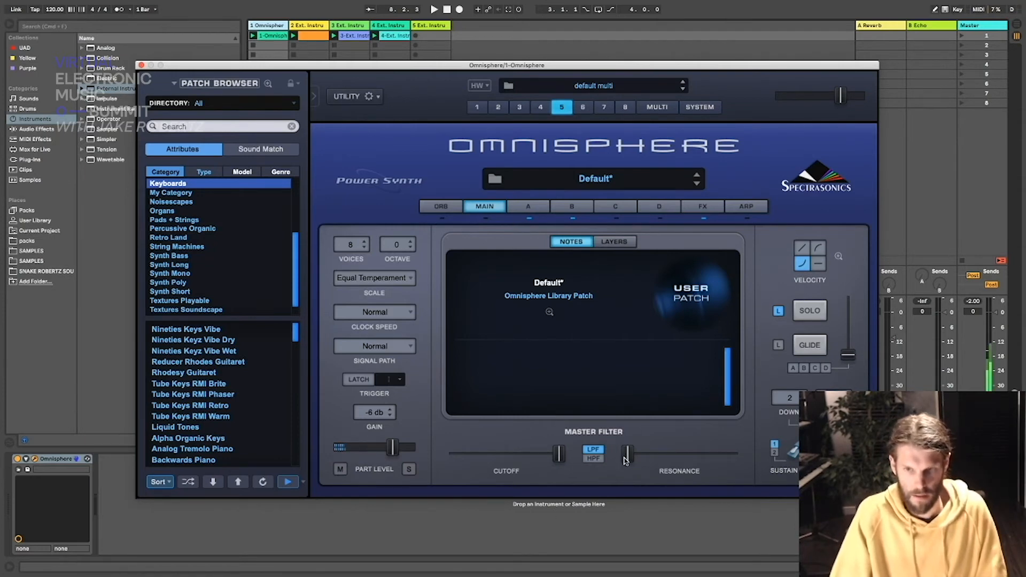
{"action": "left_click_drag", "start_coordinate": [559, 454], "coordinate": [516, 462]}
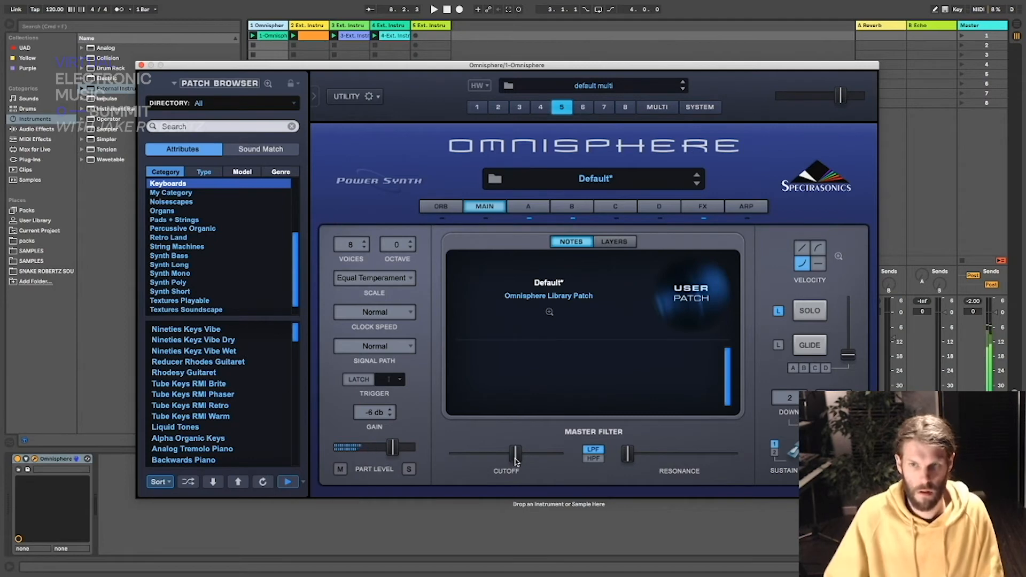
{"action": "left_click", "coordinate": [708, 209]}
{"action": "left_click_drag", "start_coordinate": [412, 357], "coordinate": [411, 357]}
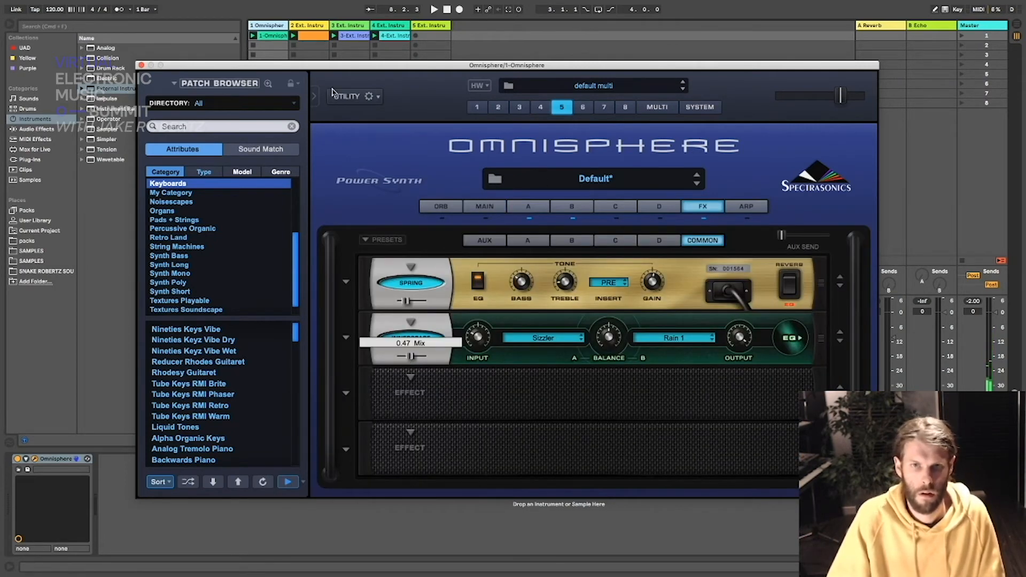
Step: Play the clips, capture the part 5 performance as a MIDI clip on track 5, and set that track's volume to -9.0 dB
{"action": "left_click", "coordinate": [141, 65]}
{"action": "key", "text": "space"}
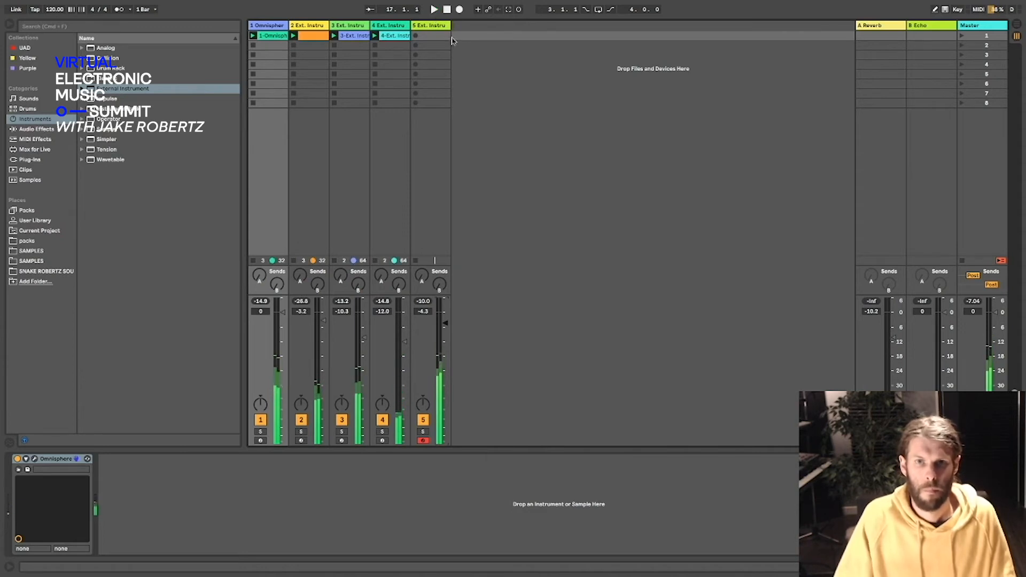
{"action": "left_click", "coordinate": [508, 10]}
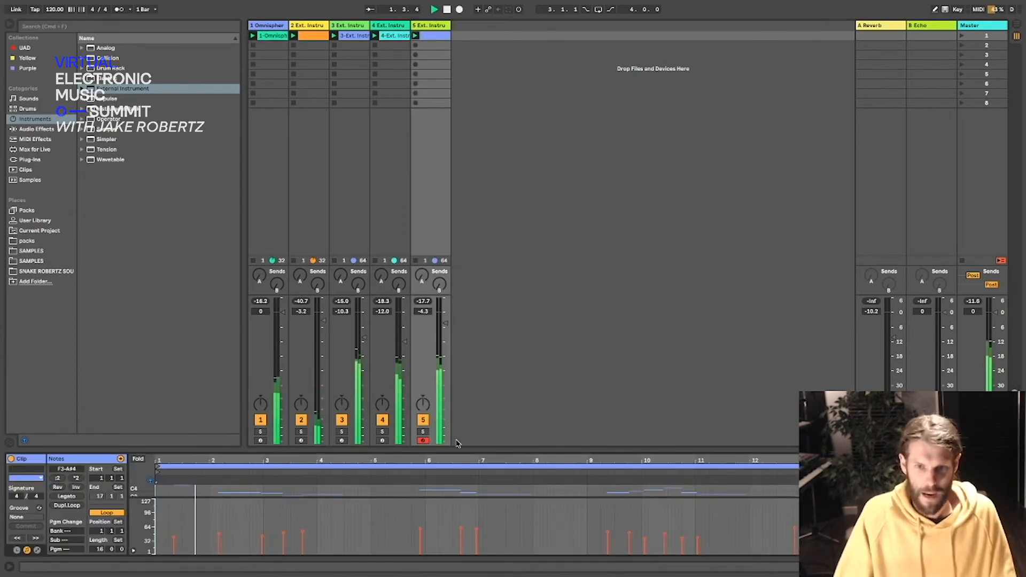
{"action": "left_click_drag", "start_coordinate": [454, 446], "coordinate": [444, 161]}
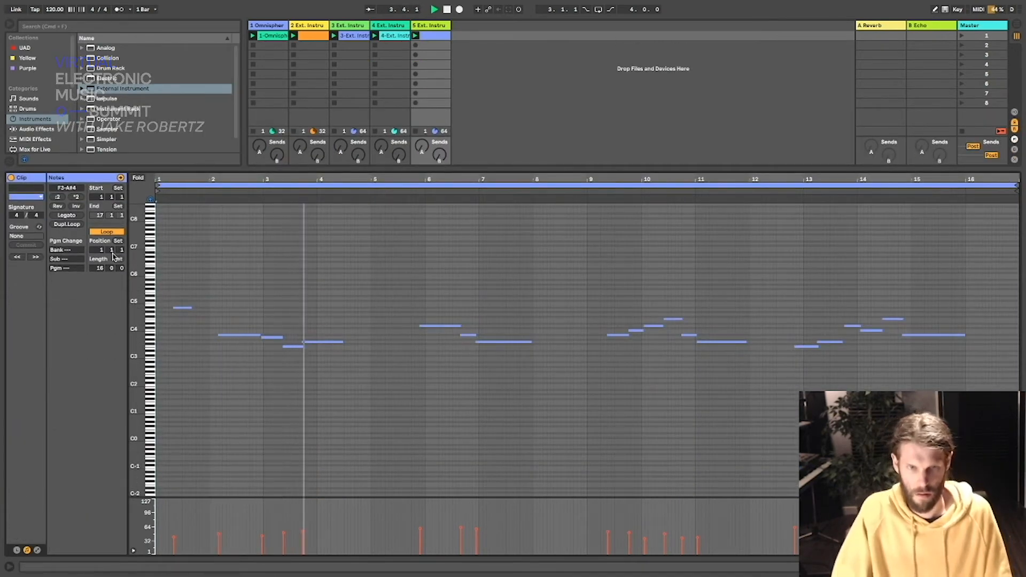
{"action": "key", "text": "super+alt+l"}
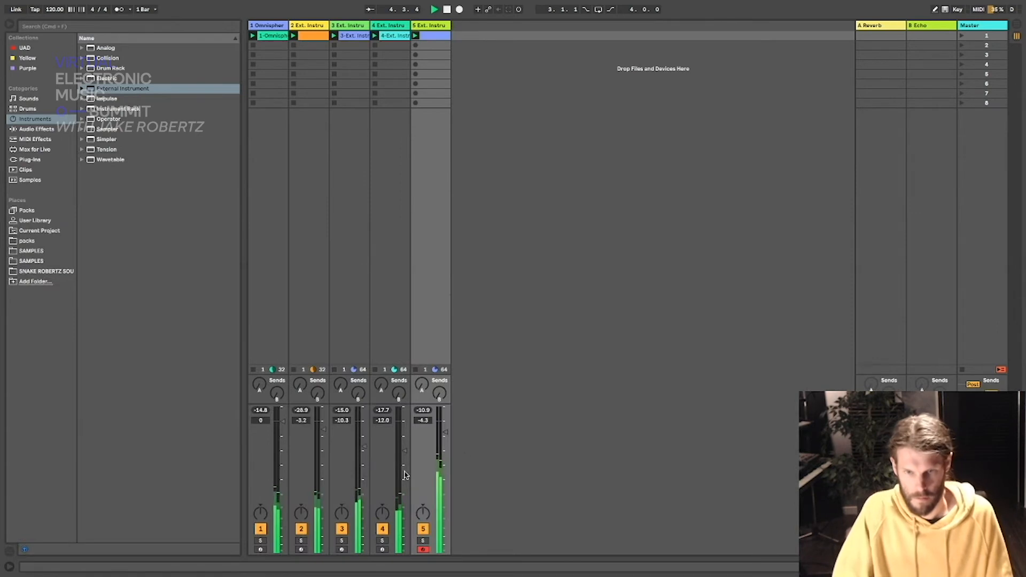
{"action": "left_click_drag", "start_coordinate": [445, 438], "coordinate": [445, 443]}
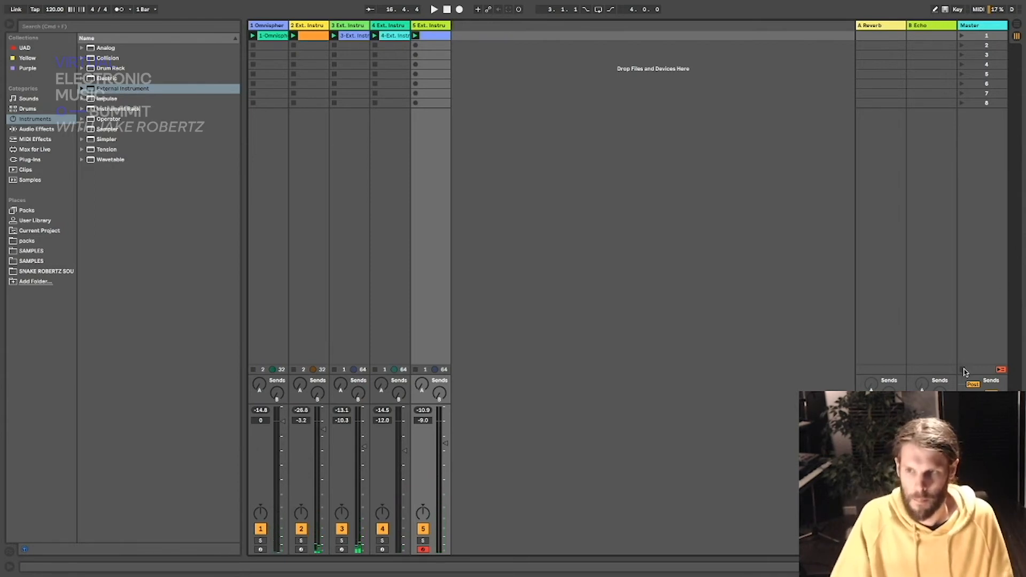
Step: Look through the unused parts 6, 7 and 8 of the first track's Omnisphere
{"action": "double_click", "coordinate": [264, 24]}
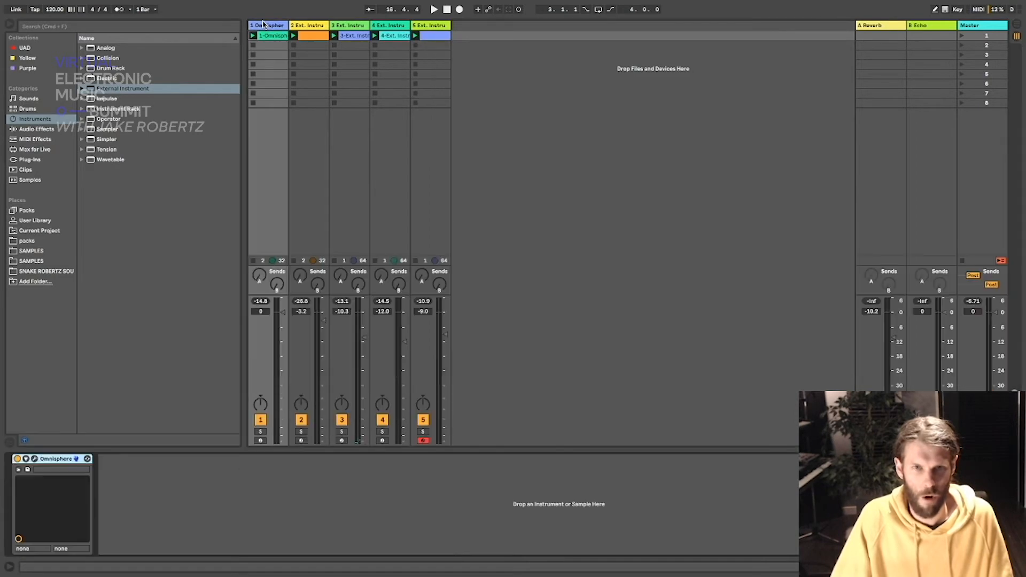
{"action": "left_click", "coordinate": [34, 458]}
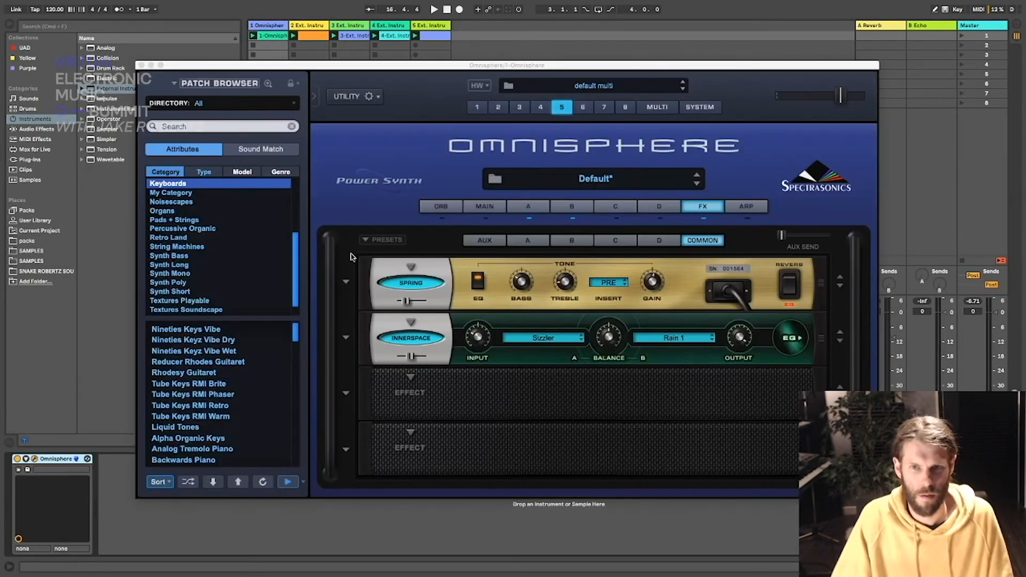
{"action": "left_click", "coordinate": [585, 108]}
{"action": "left_click", "coordinate": [604, 109]}
{"action": "left_click", "coordinate": [625, 109]}
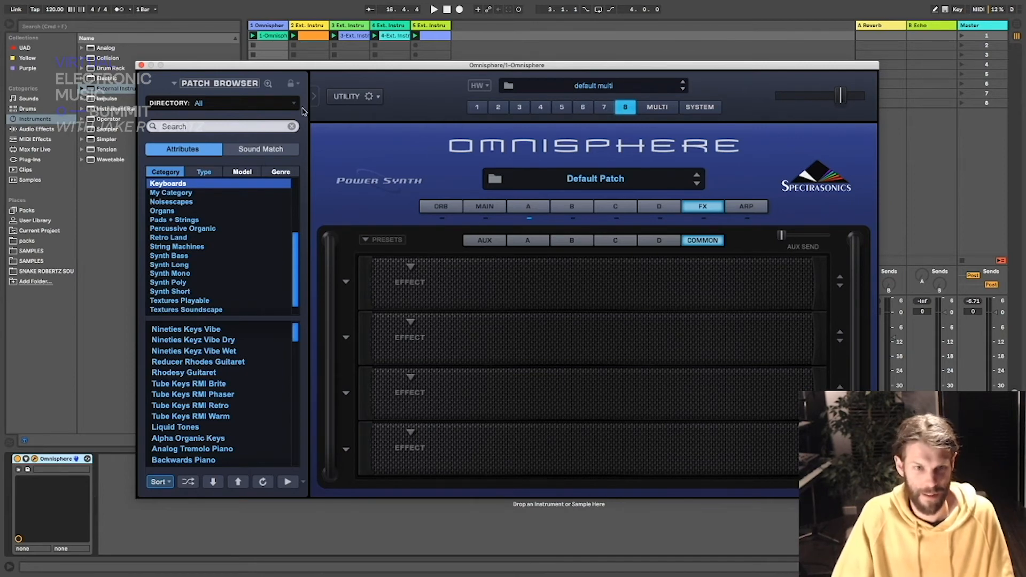
{"action": "left_click", "coordinate": [141, 65]}
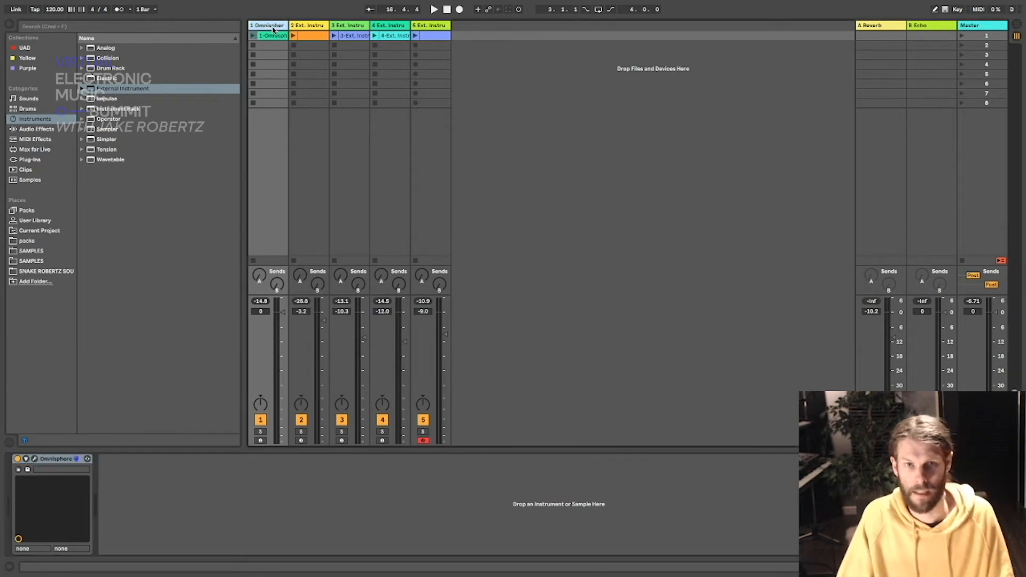
Step: Narrow the five existing tracks to minimum width and insert a wider new MIDI track beside them
{"action": "left_click", "coordinate": [421, 29]}
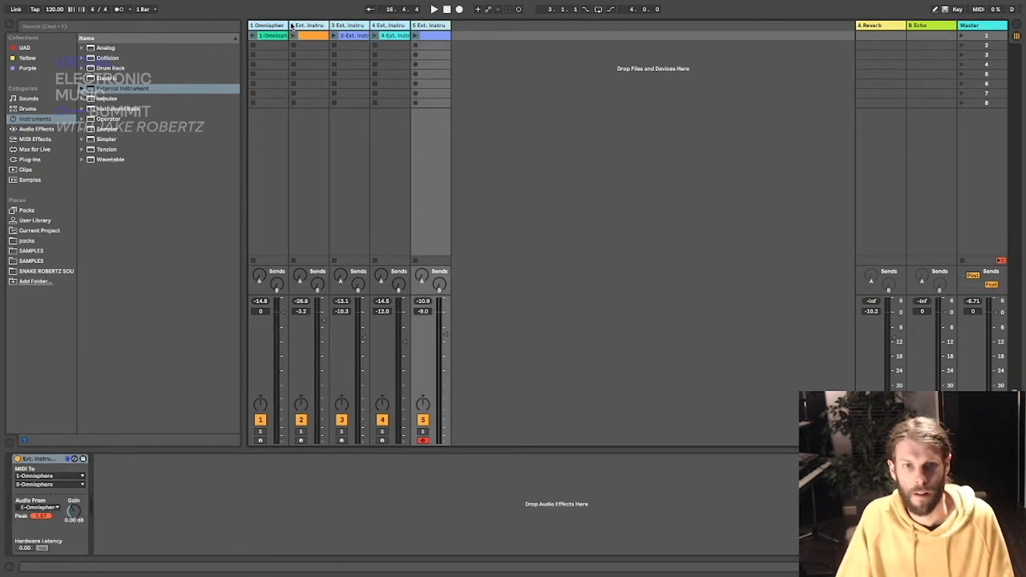
{"action": "left_click_drag", "start_coordinate": [284, 25], "coordinate": [257, 29]}
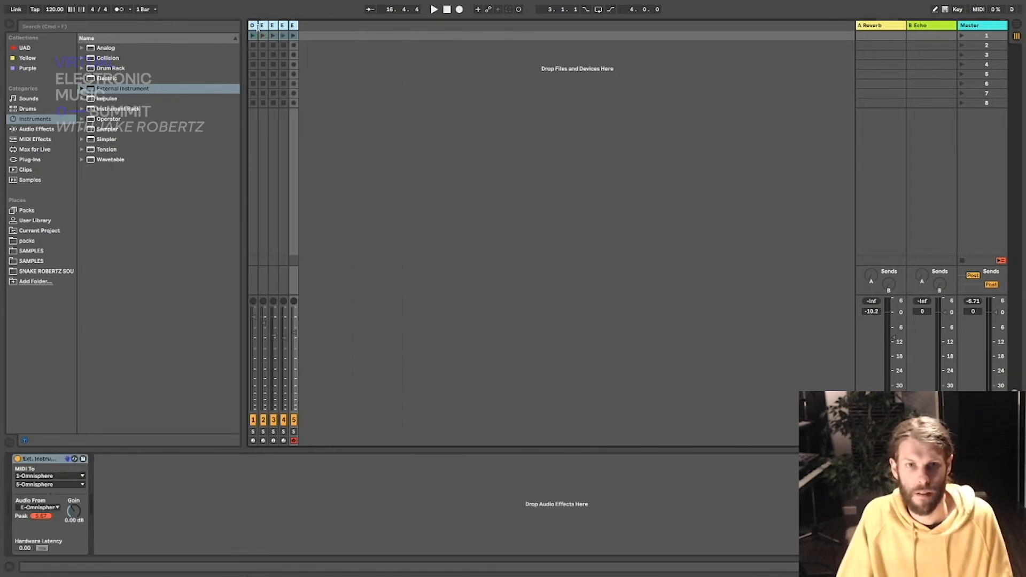
{"action": "right_click", "coordinate": [344, 63]}
{"action": "left_click", "coordinate": [362, 75]}
{"action": "left_click_drag", "start_coordinate": [312, 30], "coordinate": [339, 28]}
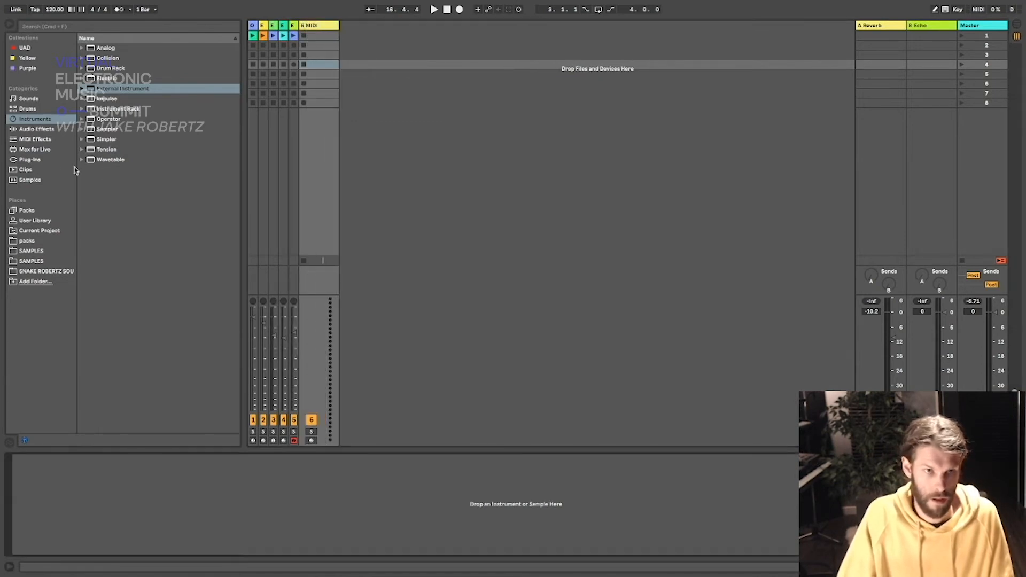
Step: Find the Omnisphere plug-in among the installed plug-ins and load it onto the new MIDI track
{"action": "left_click", "coordinate": [31, 158]}
{"action": "left_click", "coordinate": [88, 69]}
{"action": "scroll", "coordinate": [130, 288], "scroll_direction": "down", "scroll_amount": 15}
{"action": "scroll", "coordinate": [130, 289], "scroll_direction": "down", "scroll_amount": 10}
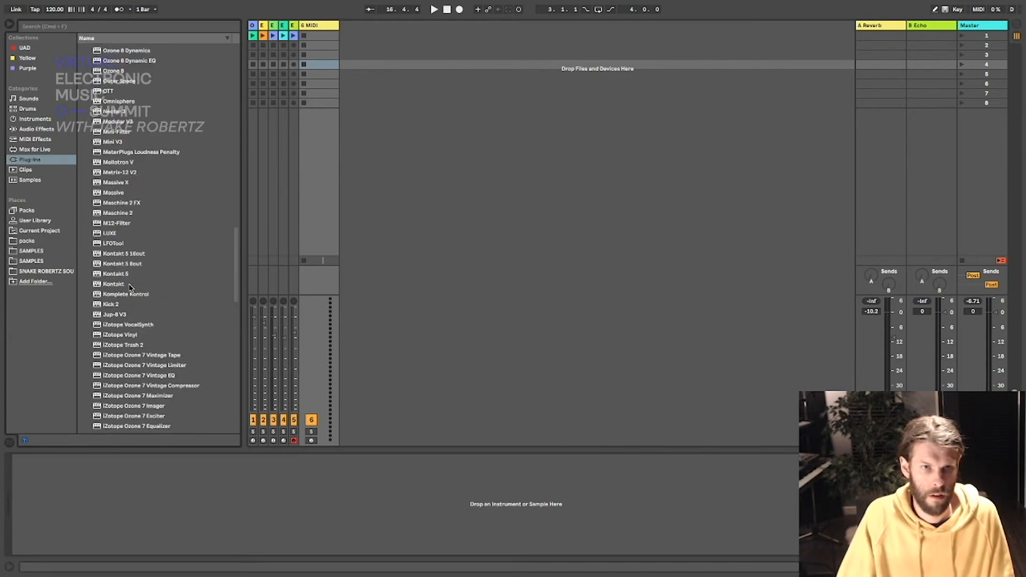
{"action": "scroll", "coordinate": [140, 224], "scroll_direction": "up", "scroll_amount": 20}
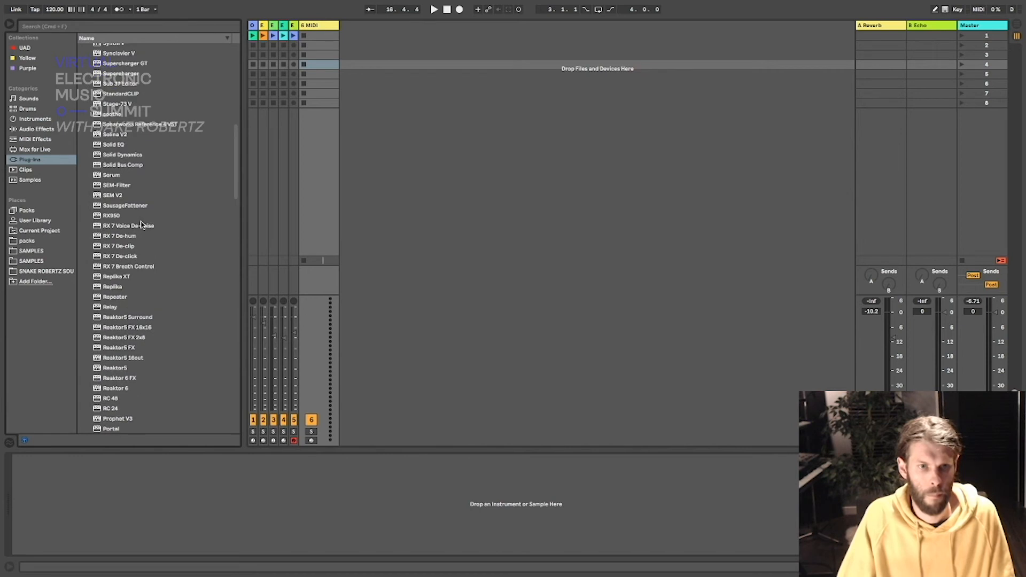
{"action": "scroll", "coordinate": [142, 225], "scroll_direction": "down", "scroll_amount": 12}
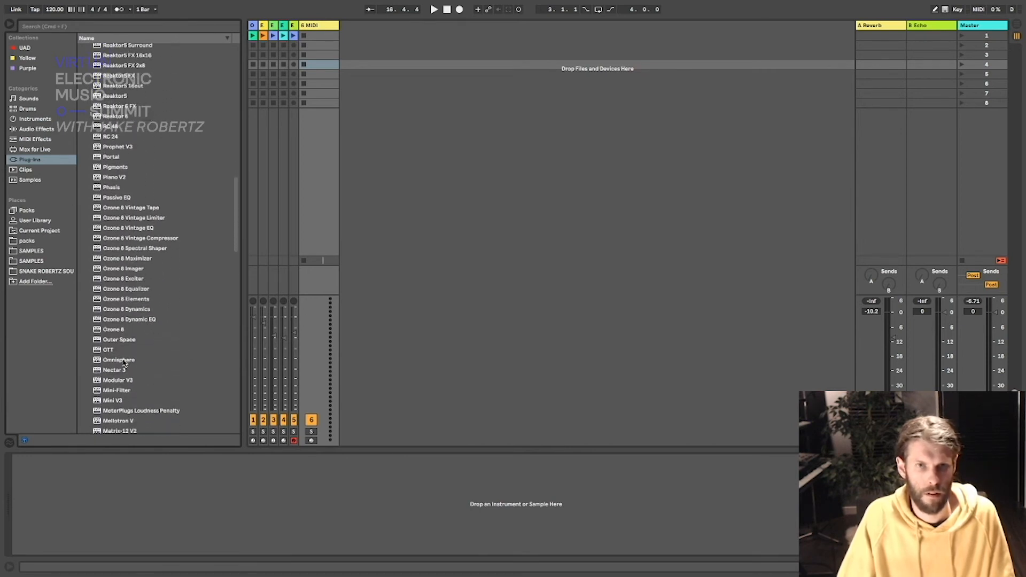
{"action": "left_click", "coordinate": [122, 360]}
{"action": "left_click_drag", "start_coordinate": [473, 302], "coordinate": [472, 302]}
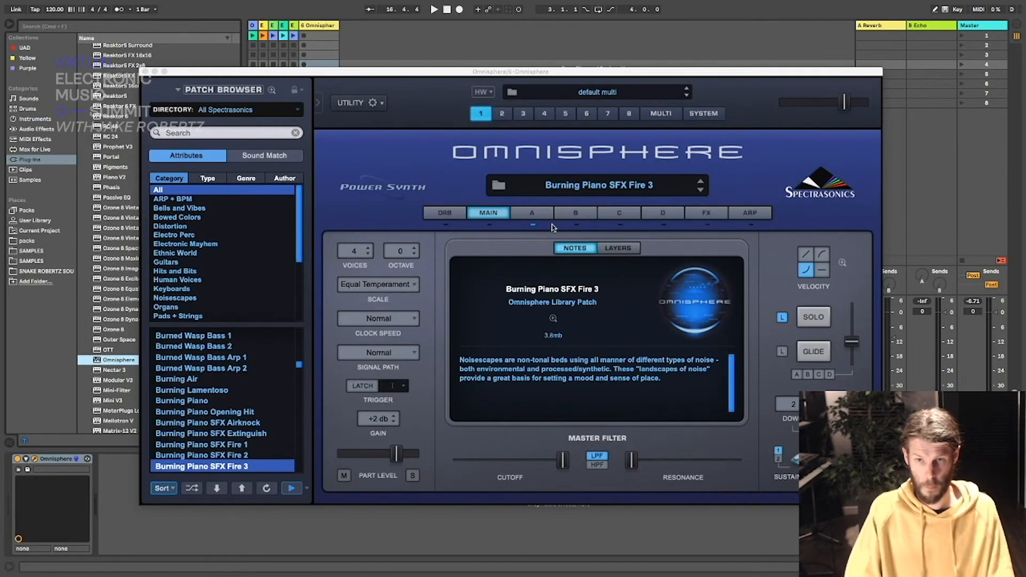
Step: Initialize the multi in the new Omnisphere instance and show layer A of its default patch
{"action": "left_click", "coordinate": [532, 214]}
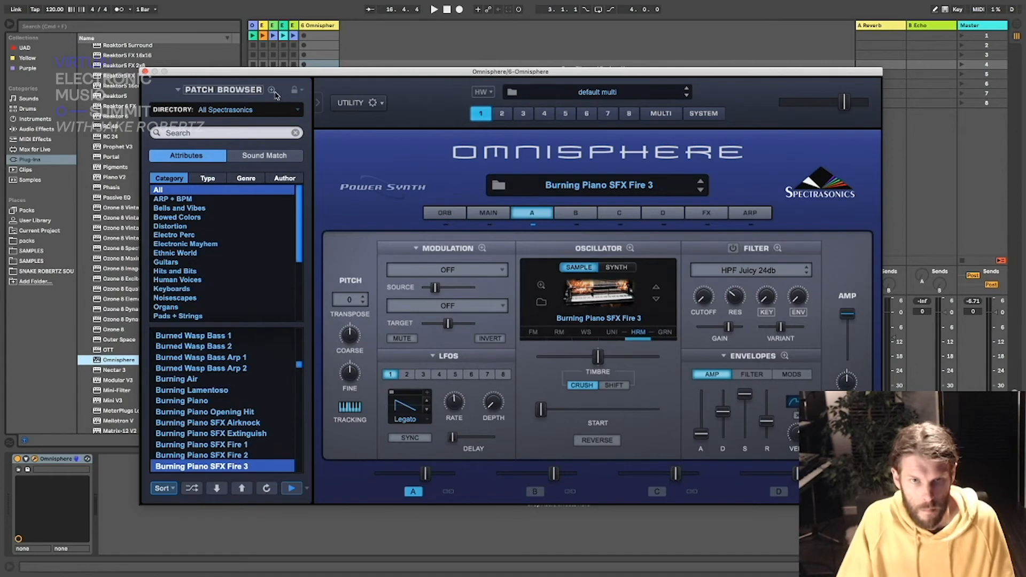
{"action": "left_click", "coordinate": [368, 104]}
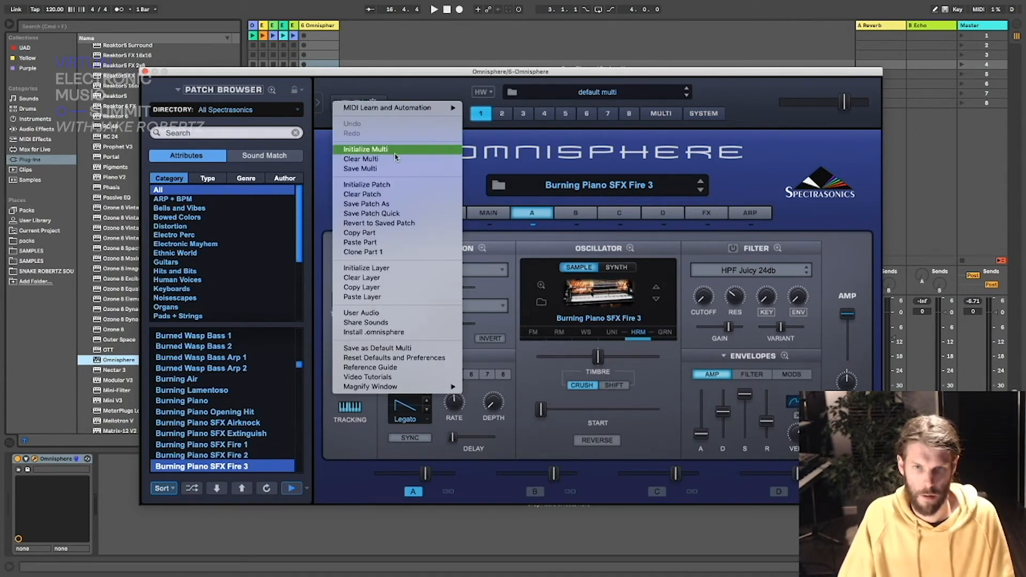
{"action": "left_click", "coordinate": [420, 153]}
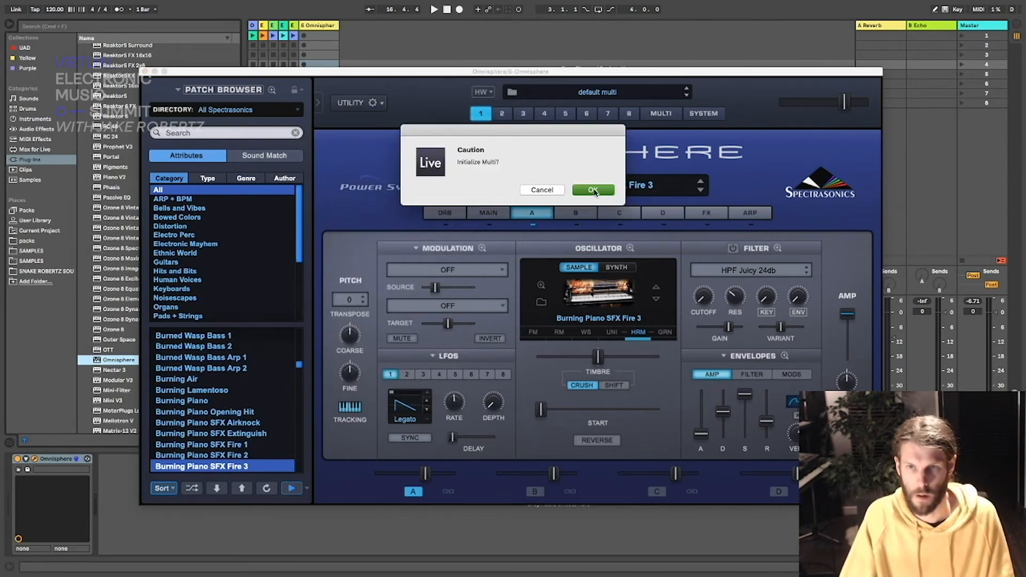
{"action": "key", "text": "Return"}
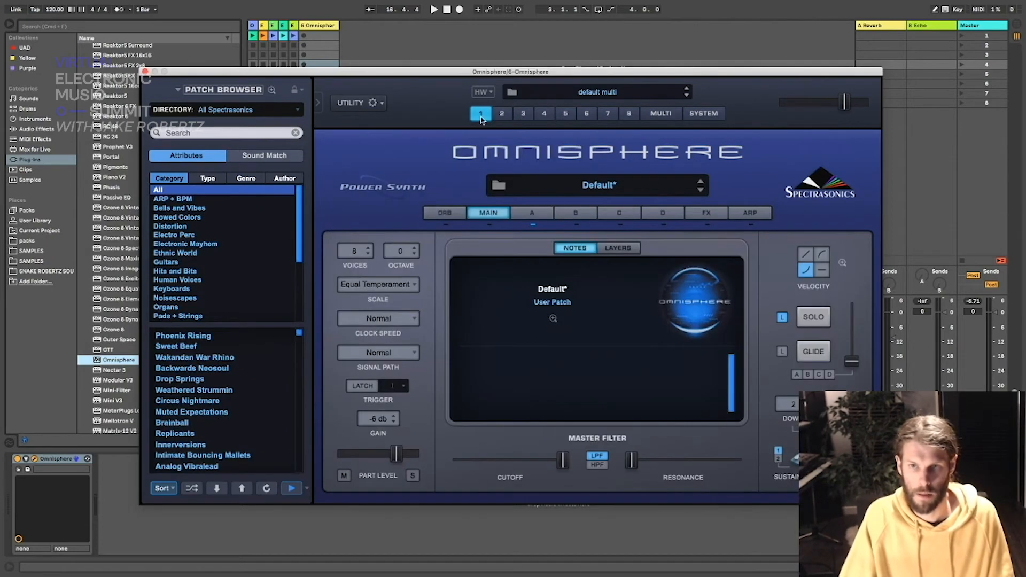
{"action": "left_click", "coordinate": [526, 214]}
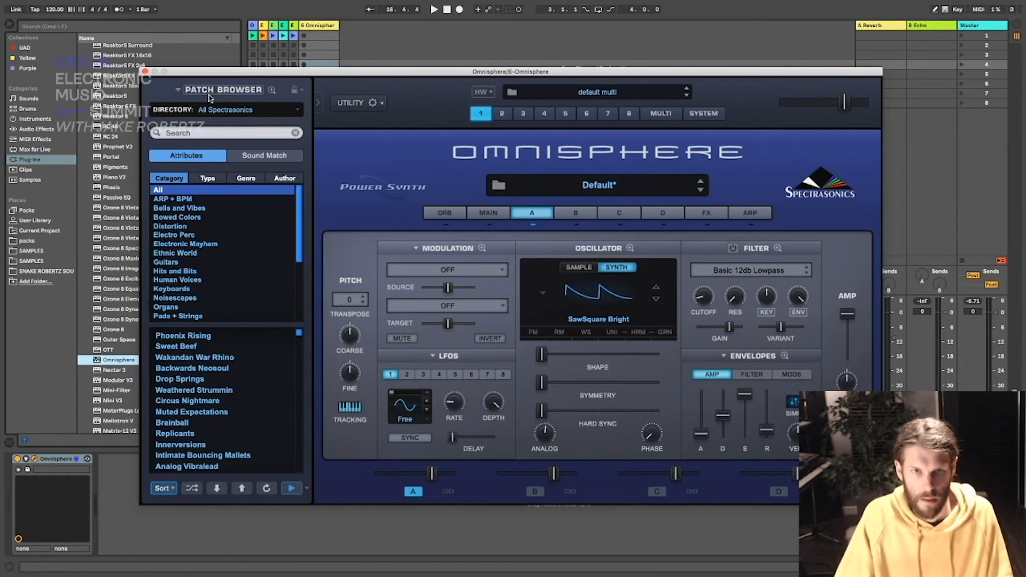
Step: Move the new Omnisphere window aside and examine its full-size patch browser before returning to layer A
{"action": "left_click", "coordinate": [320, 103]}
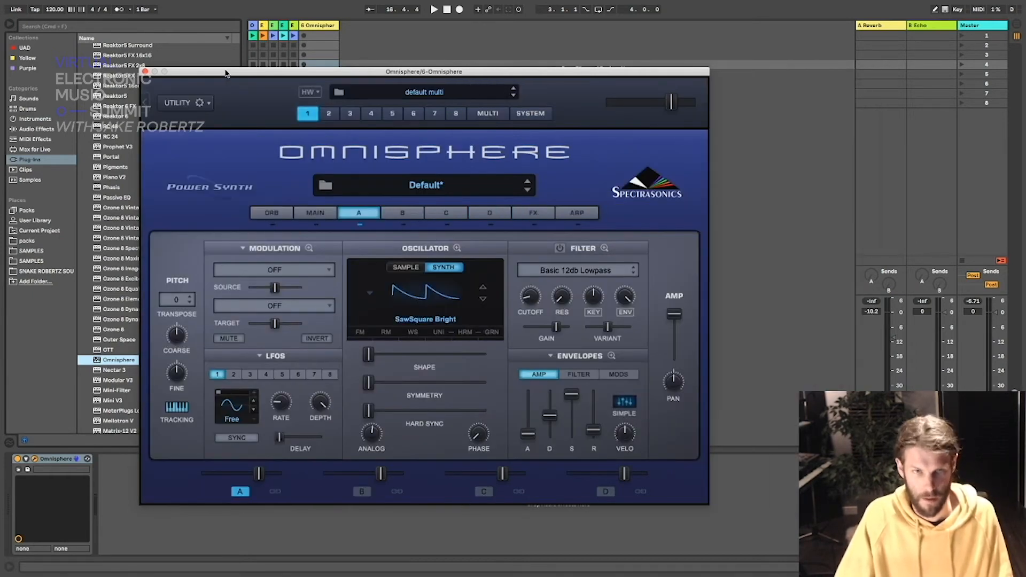
{"action": "left_click_drag", "start_coordinate": [225, 73], "coordinate": [303, 72]}
{"action": "left_click", "coordinate": [235, 100]}
{"action": "left_click", "coordinate": [351, 91]}
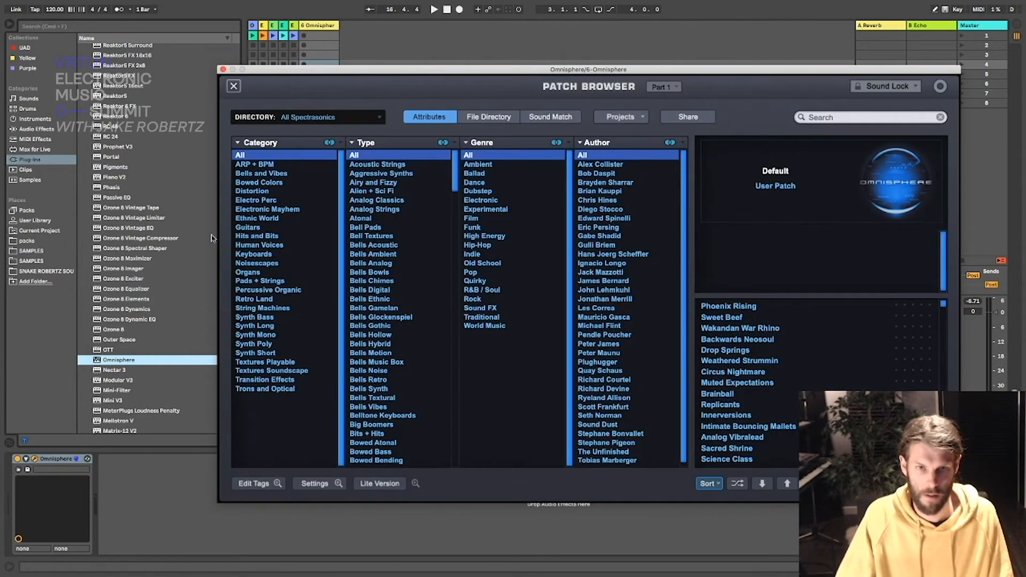
{"action": "left_click", "coordinate": [233, 86]}
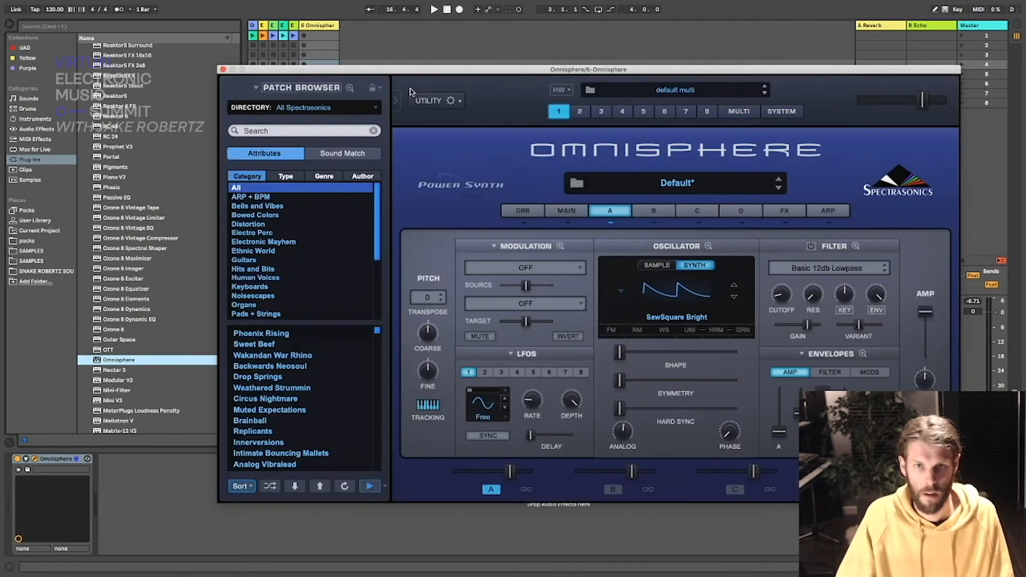
Step: Hide the patch browser and set layer A's oscillator to the OB-8 Triangle classic waveform
{"action": "left_click", "coordinate": [397, 102]}
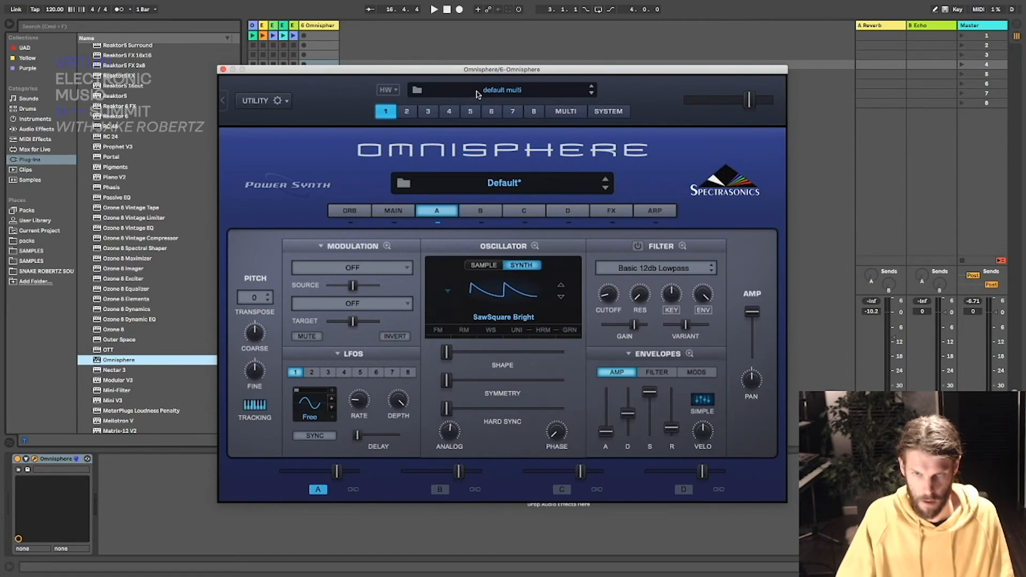
{"action": "left_click_drag", "start_coordinate": [478, 74], "coordinate": [485, 59]}
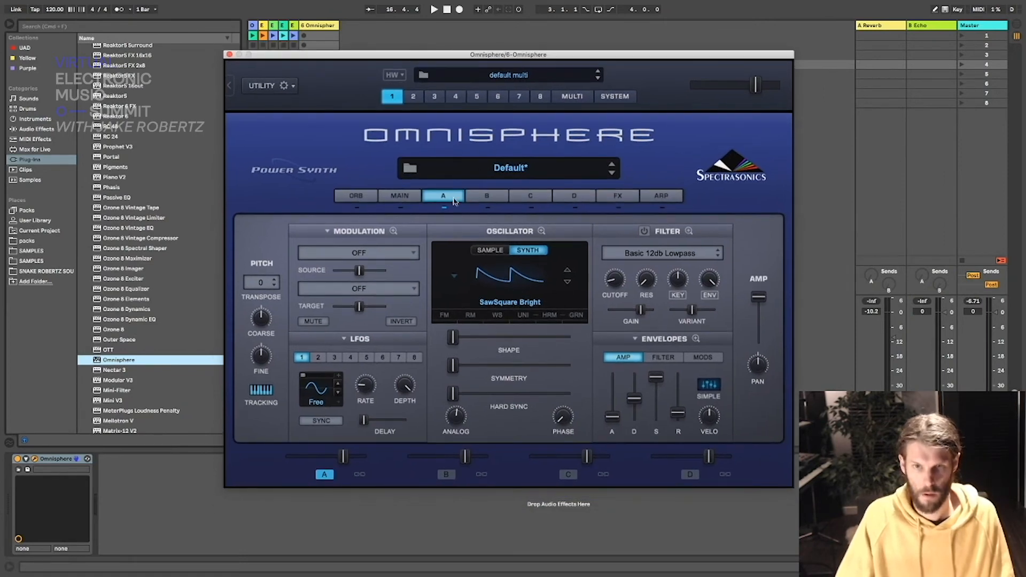
{"action": "left_click", "coordinate": [504, 276]}
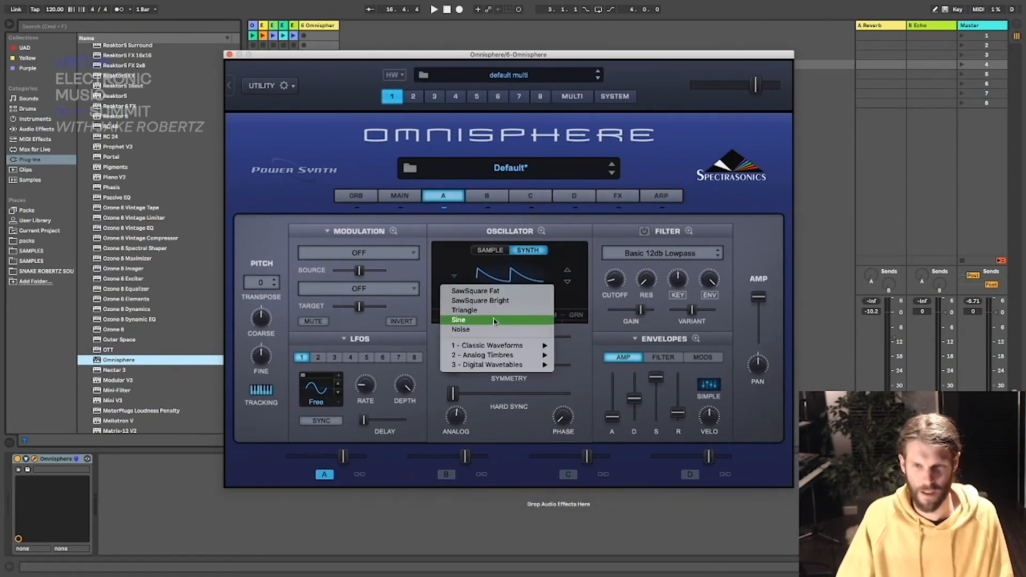
{"action": "mouse_move", "coordinate": [507, 357]}
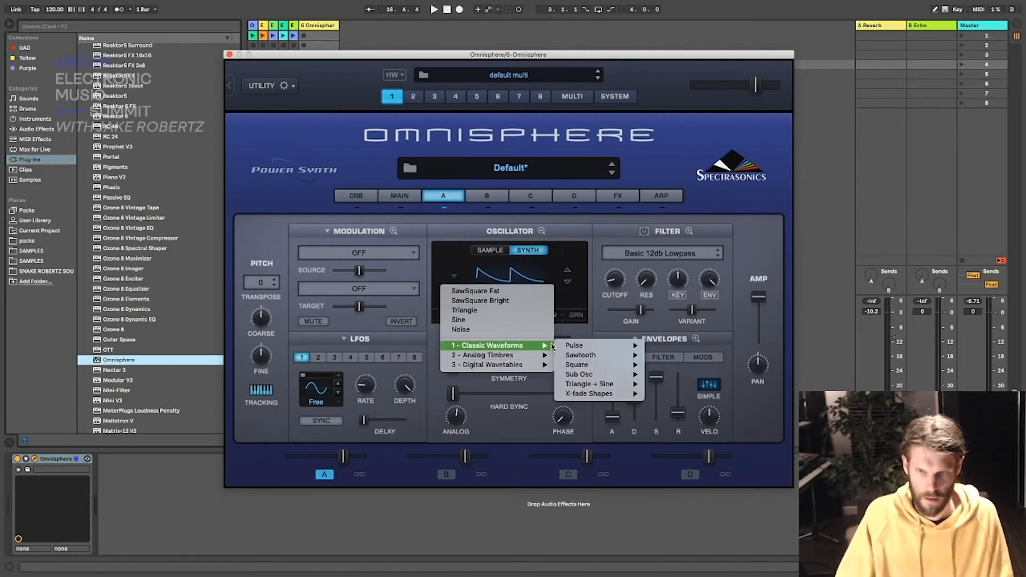
{"action": "mouse_move", "coordinate": [612, 348]}
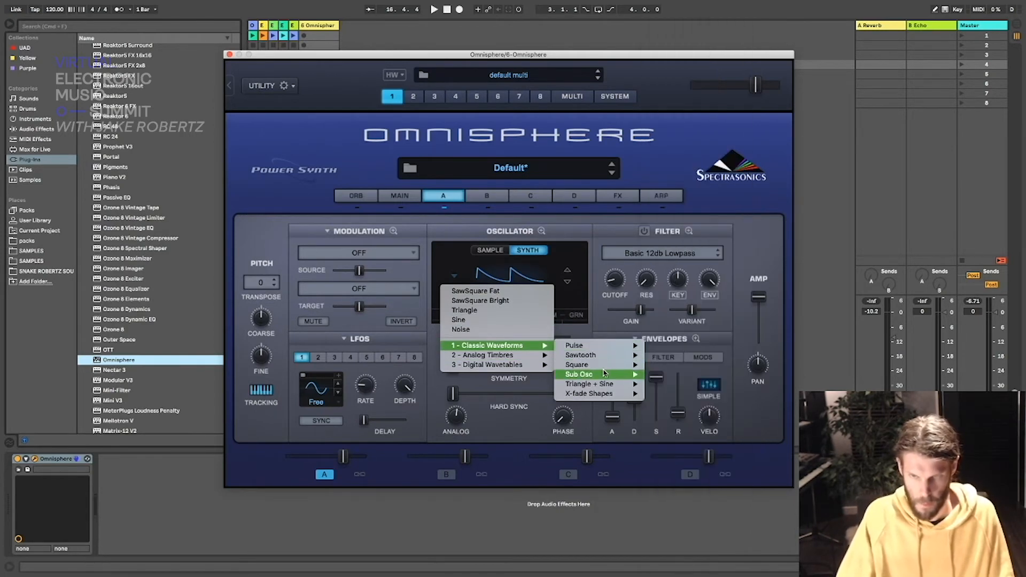
{"action": "mouse_move", "coordinate": [600, 385]}
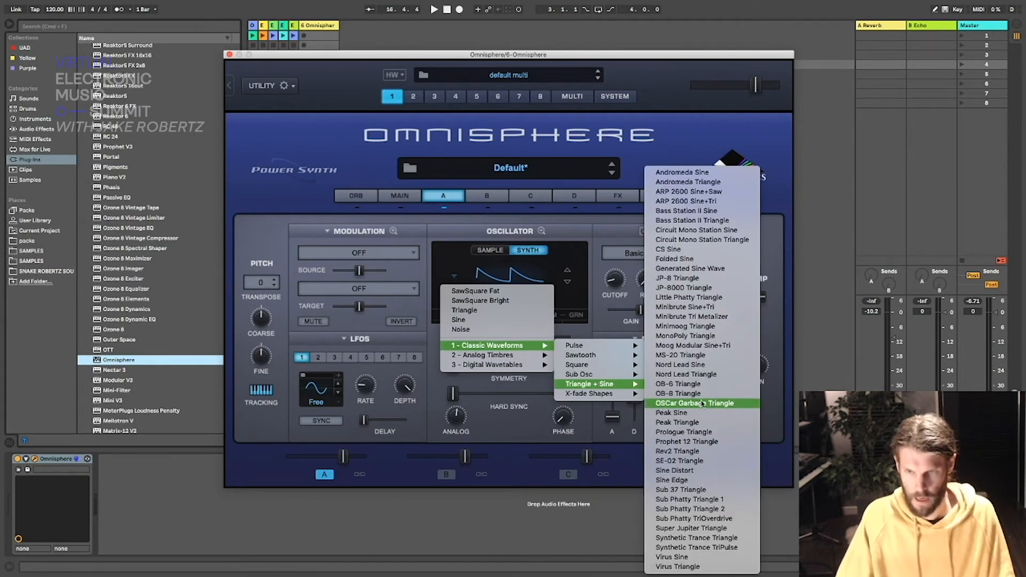
{"action": "left_click", "coordinate": [713, 385]}
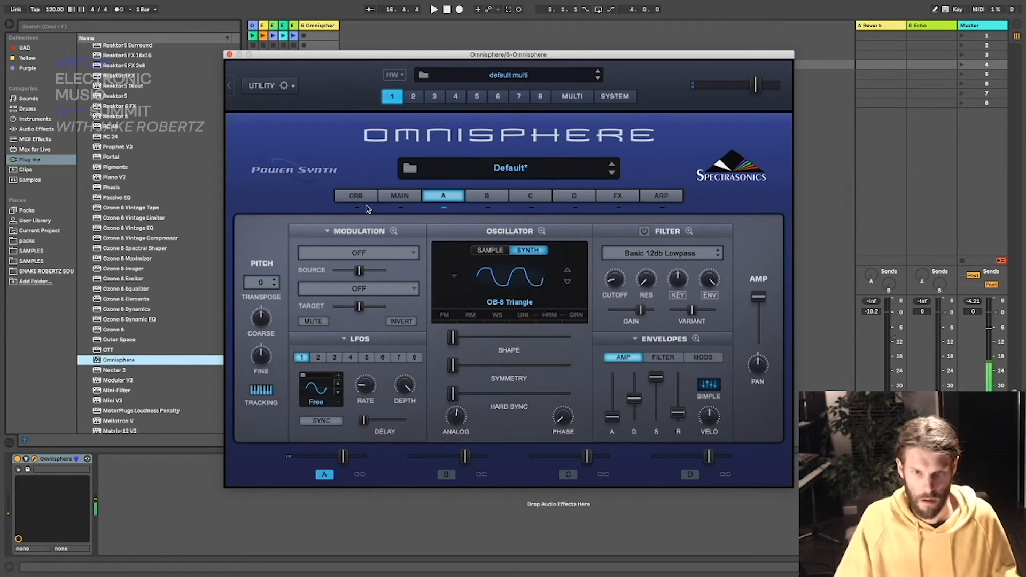
Step: Limit the patch to 1 voice and enable glide with a slightly longer glide time
{"action": "left_click", "coordinate": [409, 198]}
{"action": "left_click", "coordinate": [270, 234]}
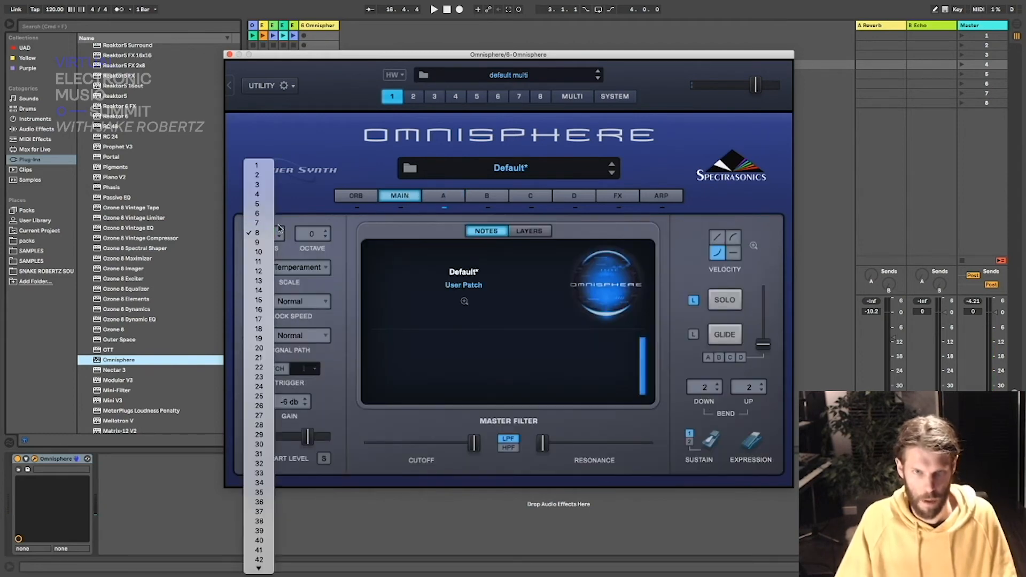
{"action": "left_click", "coordinate": [262, 166]}
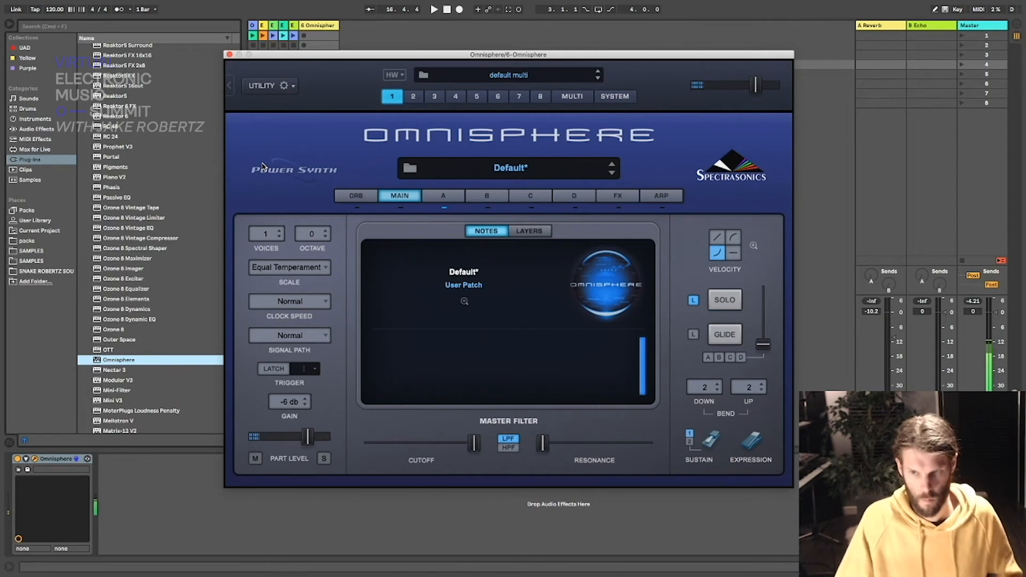
{"action": "left_click", "coordinate": [727, 338]}
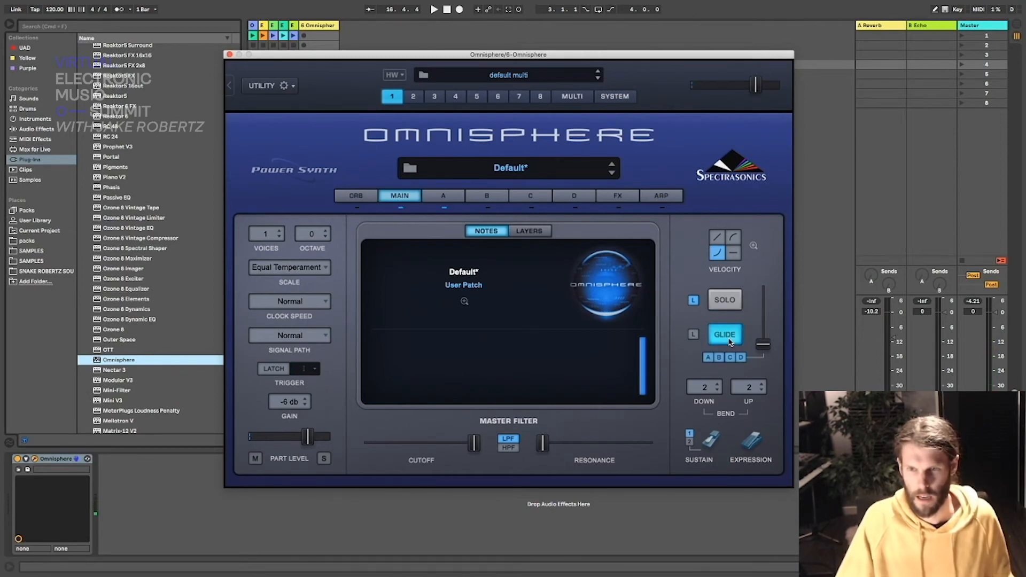
{"action": "left_click_drag", "start_coordinate": [764, 345], "coordinate": [763, 334]}
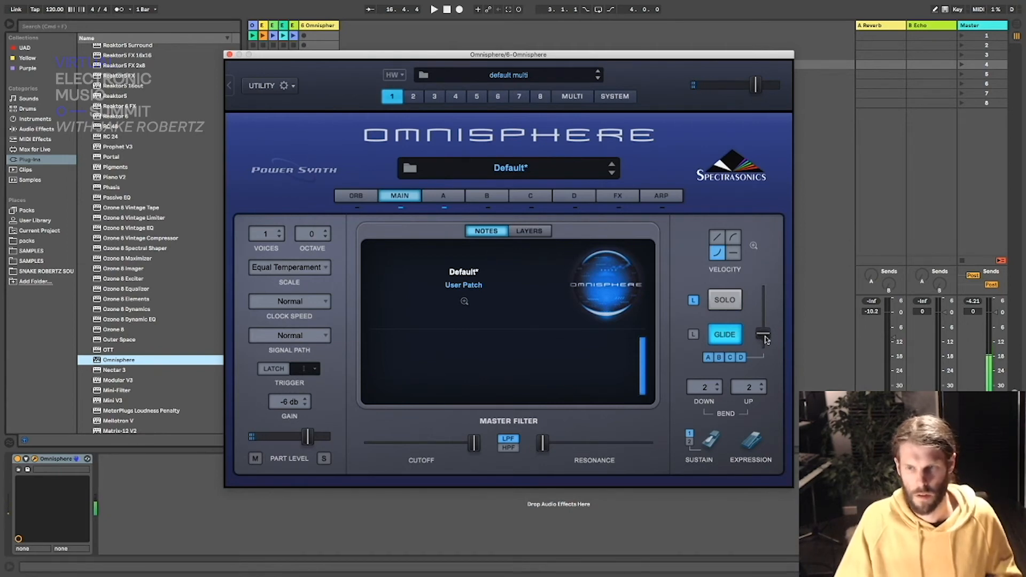
Step: Enable frequency modulation on layer A's oscillator with a Sine modulator and the FM depth at its minimum
{"action": "left_click", "coordinate": [445, 196]}
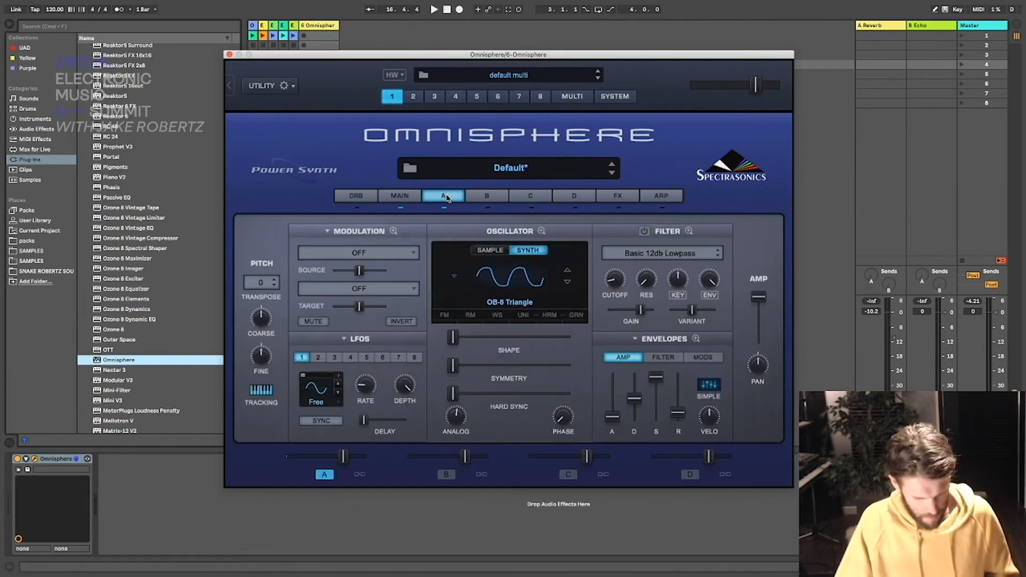
{"action": "left_click_drag", "start_coordinate": [452, 337], "coordinate": [452, 368]}
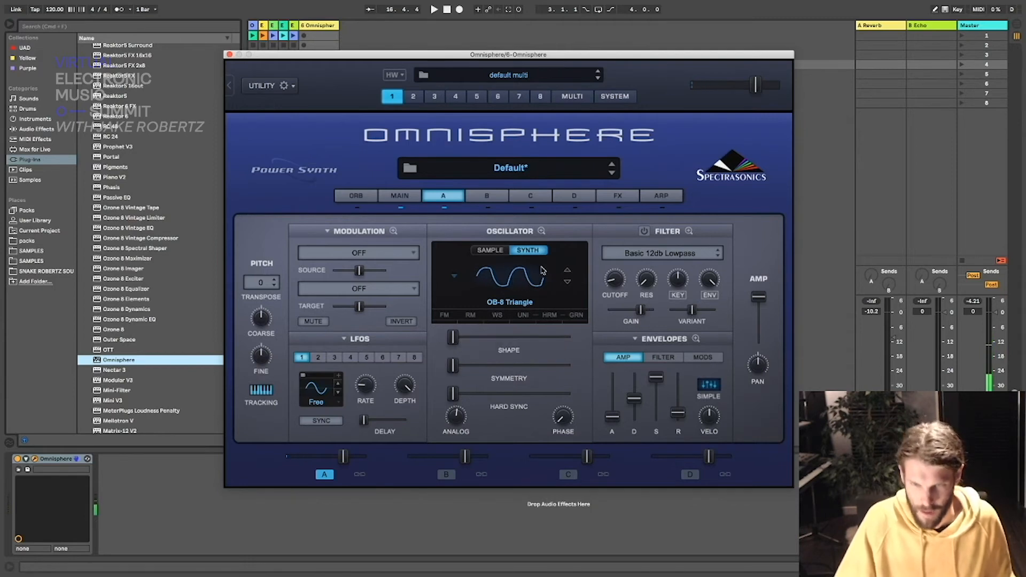
{"action": "left_click", "coordinate": [541, 231]}
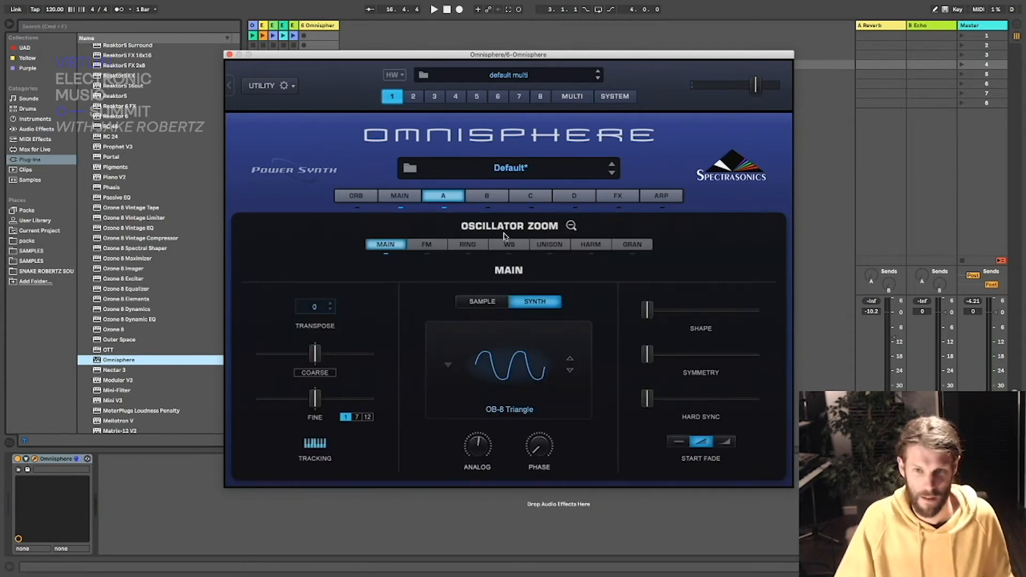
{"action": "left_click", "coordinate": [428, 245]}
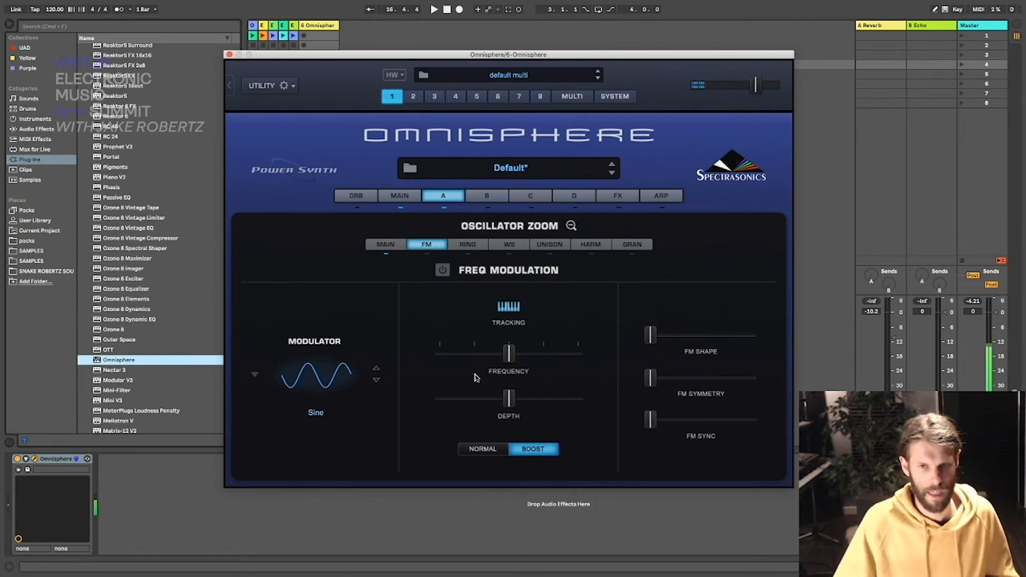
{"action": "left_click", "coordinate": [442, 271]}
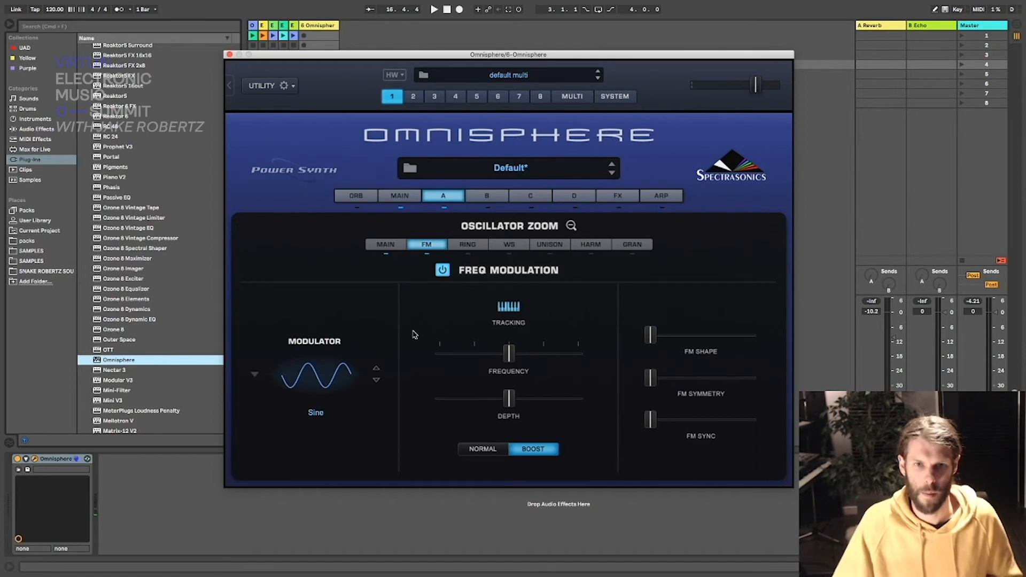
{"action": "left_click_drag", "start_coordinate": [509, 398], "coordinate": [385, 404]}
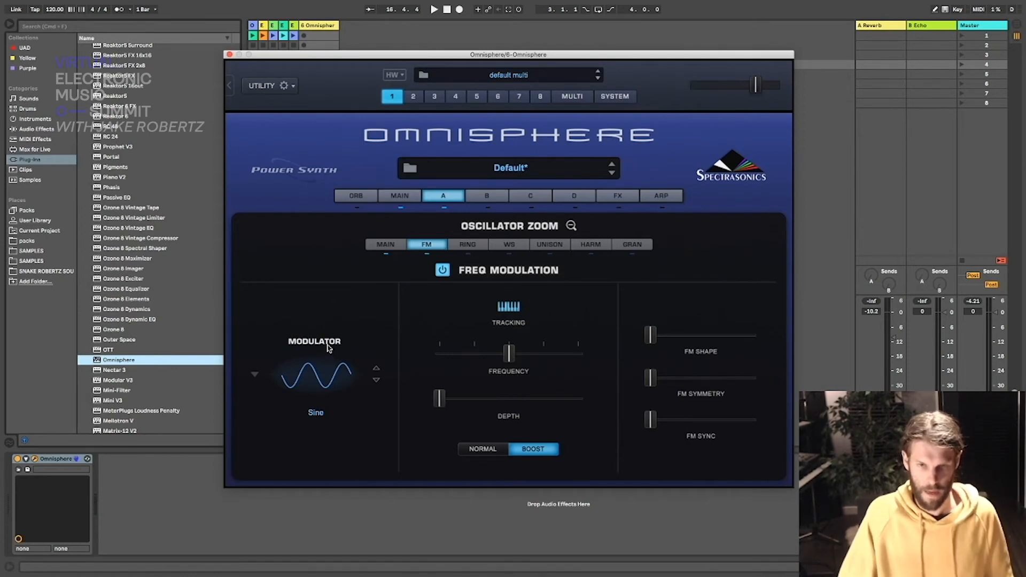
{"action": "left_click", "coordinate": [335, 370]}
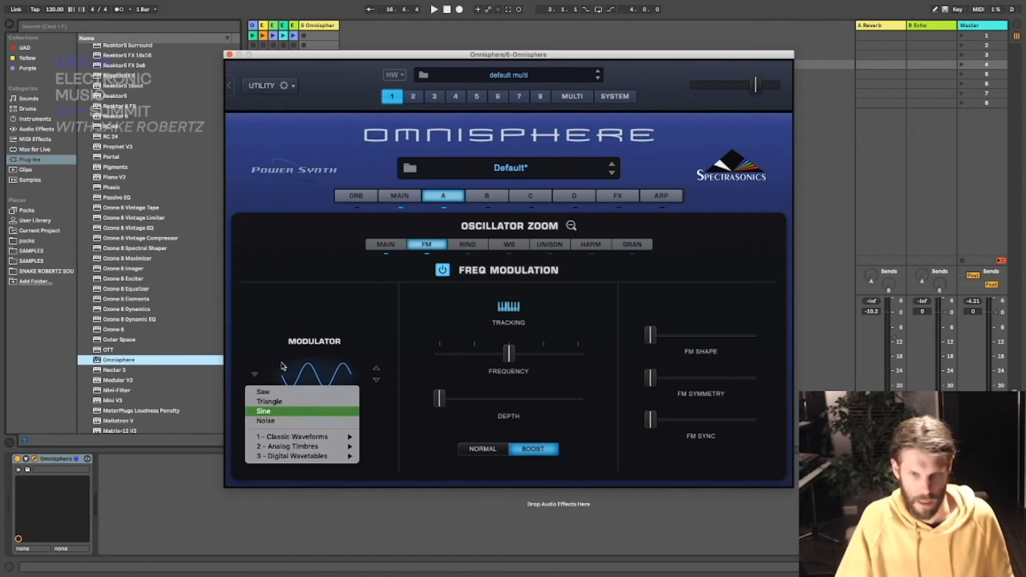
{"action": "left_click", "coordinate": [294, 411]}
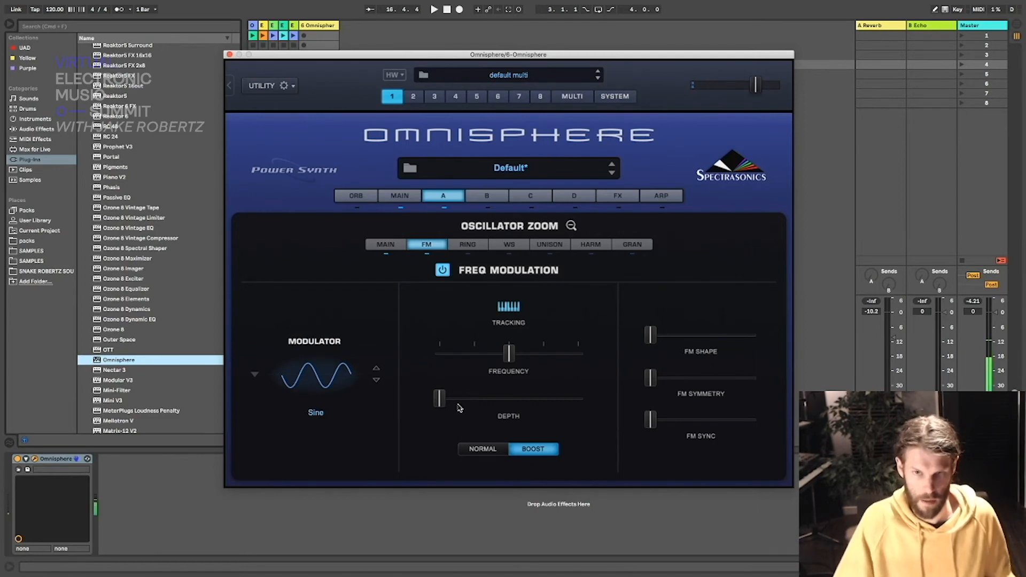
Step: Raise the FM depth to about 0.682 and nudge the FM frequency slightly above its centre
{"action": "left_click_drag", "start_coordinate": [444, 401], "coordinate": [500, 408]}
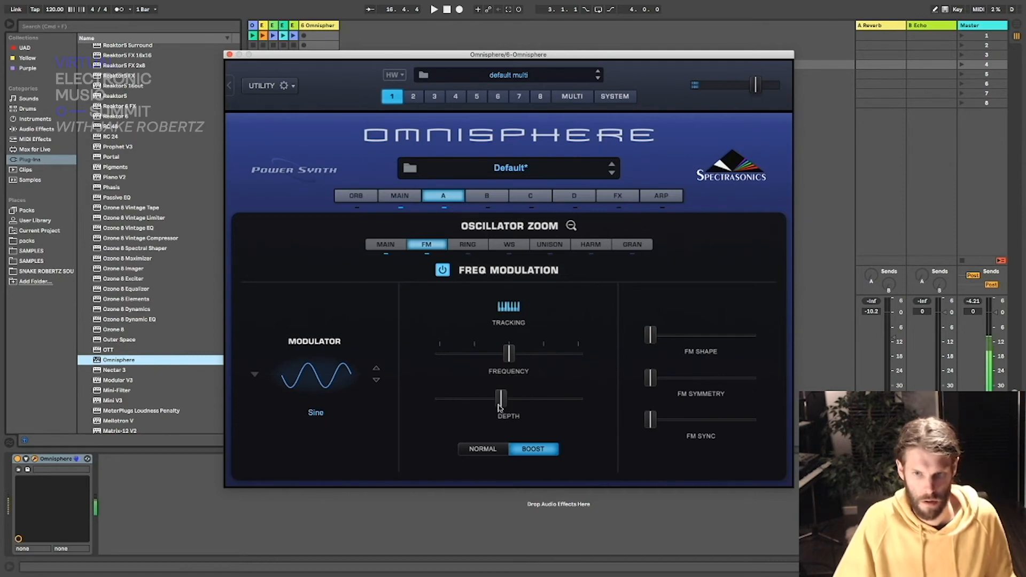
{"action": "left_click_drag", "start_coordinate": [509, 353], "coordinate": [512, 354]}
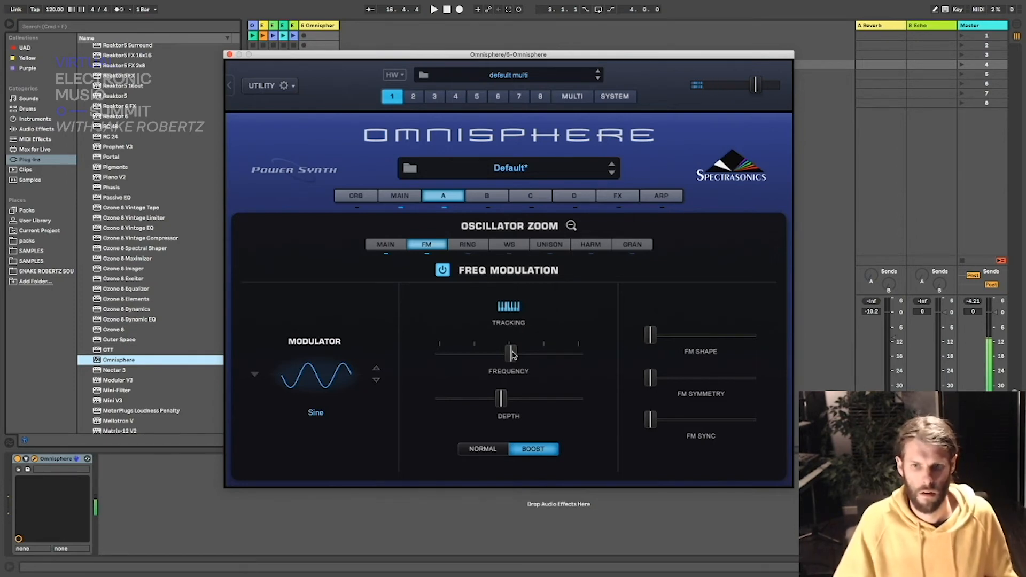
{"action": "left_click_drag", "start_coordinate": [505, 407], "coordinate": [538, 410]}
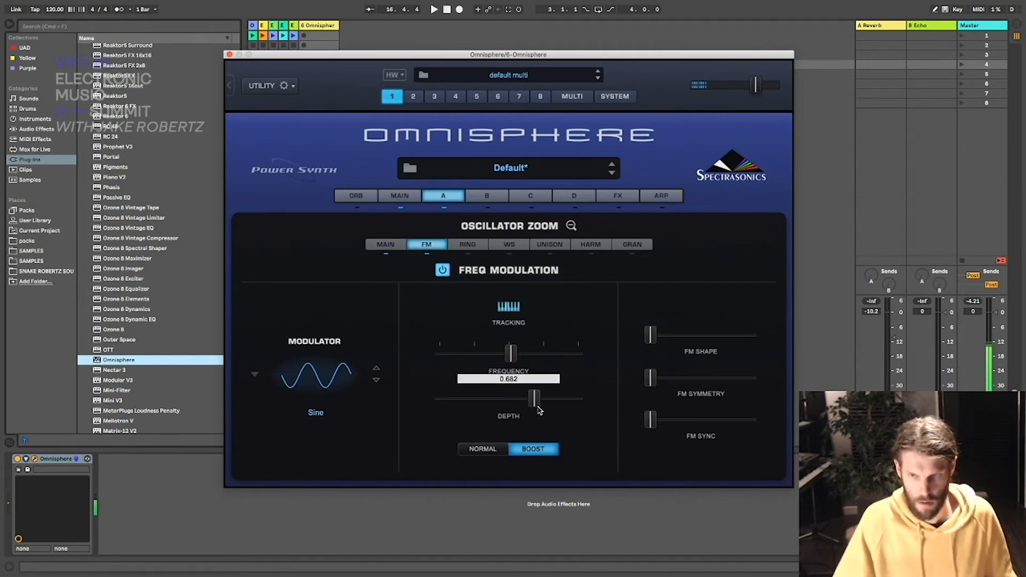
Step: Raise the FM shape slightly and set the FM symmetry to about 0.513, leaving FM sync at minimum
{"action": "mouse_move", "coordinate": [651, 337]}
{"action": "left_mouse_down"}
{"action": "mouse_move", "coordinate": [718, 345]}
{"action": "mouse_move", "coordinate": [655, 346]}
{"action": "left_mouse_up"}
{"action": "left_click_drag", "start_coordinate": [651, 379], "coordinate": [704, 386]}
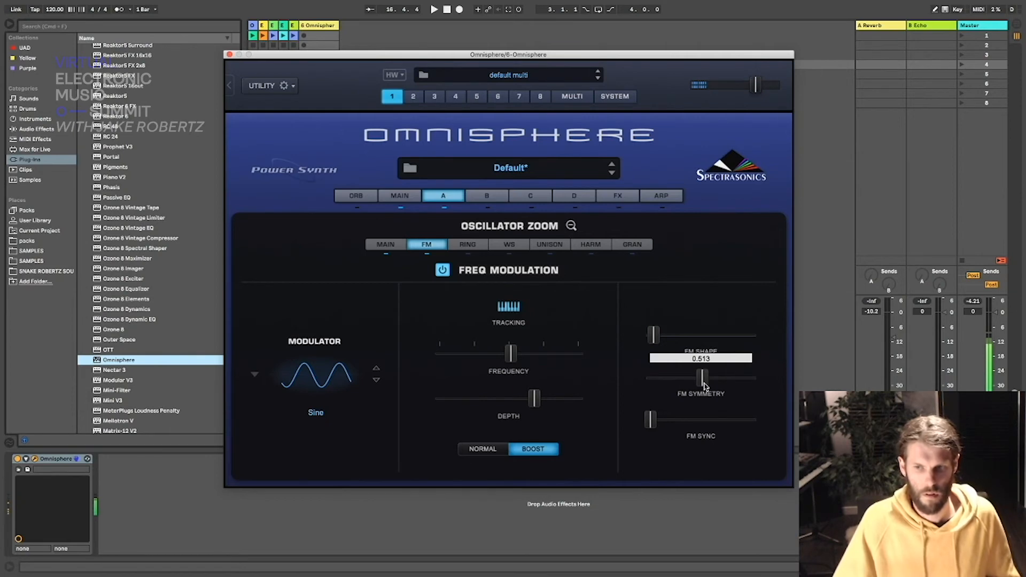
{"action": "left_click_drag", "start_coordinate": [704, 386], "coordinate": [704, 385]}
{"action": "left_click_drag", "start_coordinate": [650, 419], "coordinate": [614, 428]}
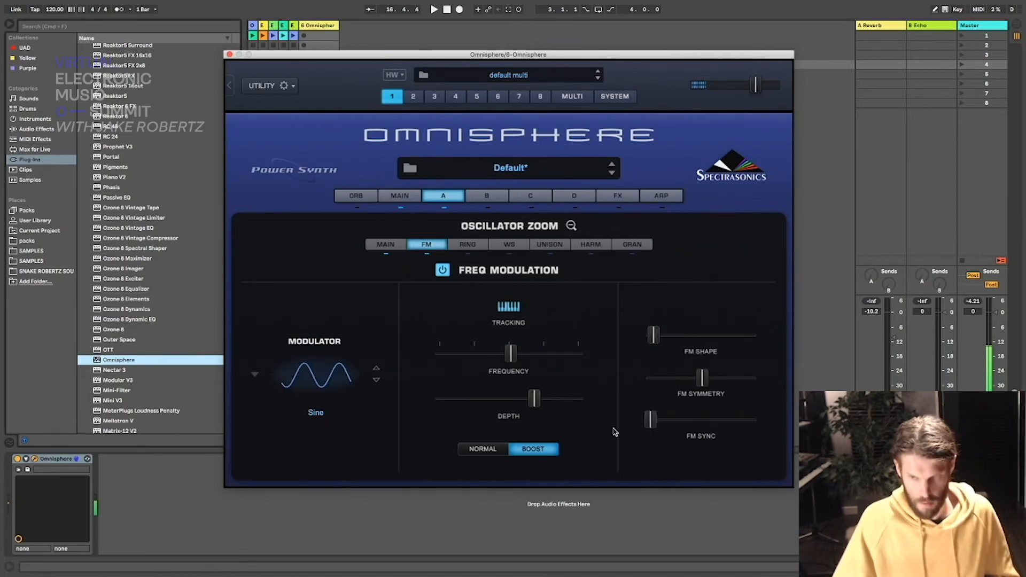
Step: Enable the oscillator's waveshaper with shaper type 3 and a slightly raised shaper frequency
{"action": "left_click", "coordinate": [510, 246]}
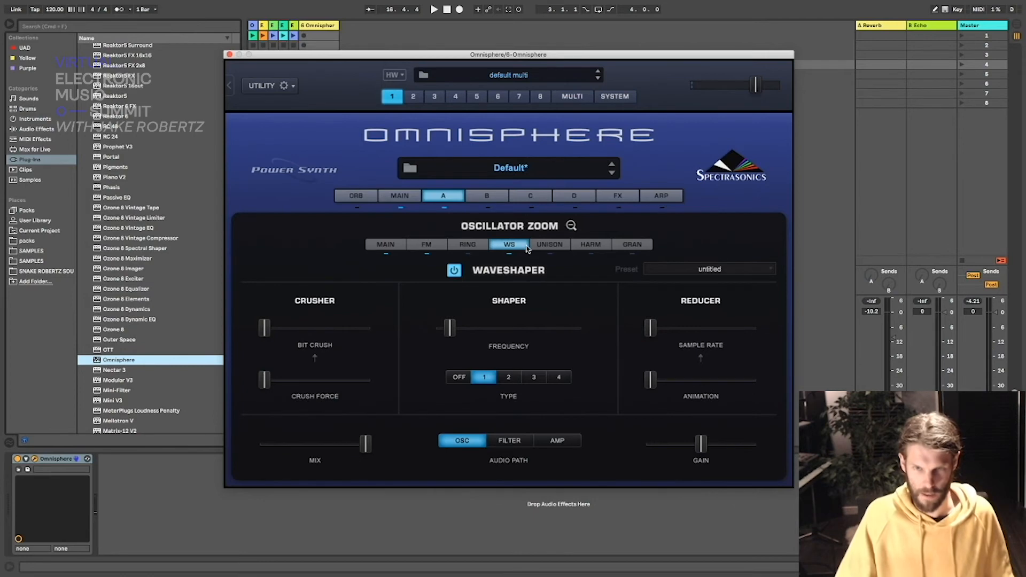
{"action": "mouse_move", "coordinate": [457, 332]}
{"action": "left_mouse_down"}
{"action": "mouse_move", "coordinate": [496, 336]}
{"action": "mouse_move", "coordinate": [468, 334]}
{"action": "left_mouse_up"}
{"action": "left_click", "coordinate": [514, 379]}
{"action": "left_click", "coordinate": [535, 381]}
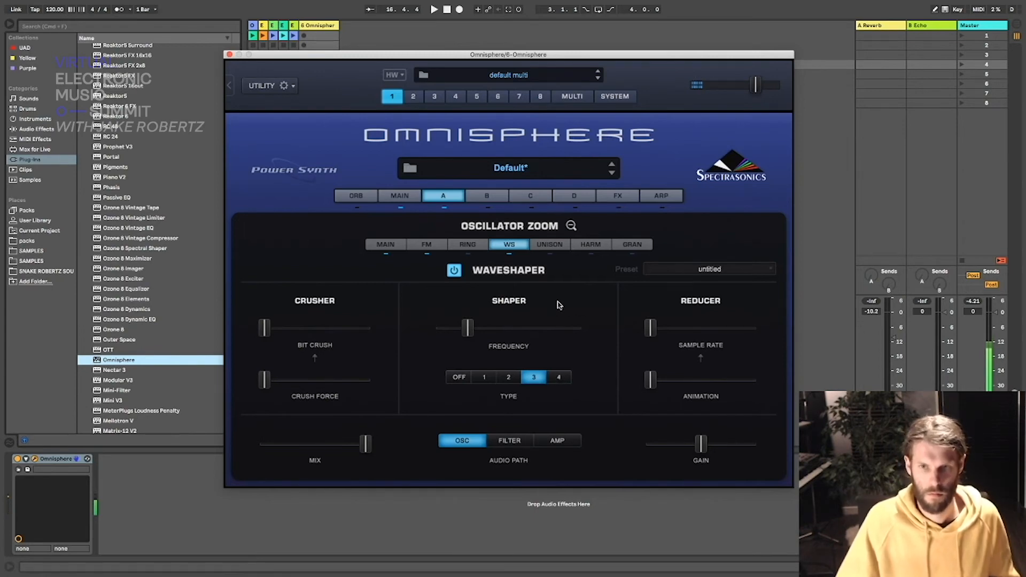
Step: Enable ring modulation with the depth and frequency lowered below centre, and return to the layer A overview
{"action": "left_click", "coordinate": [477, 247]}
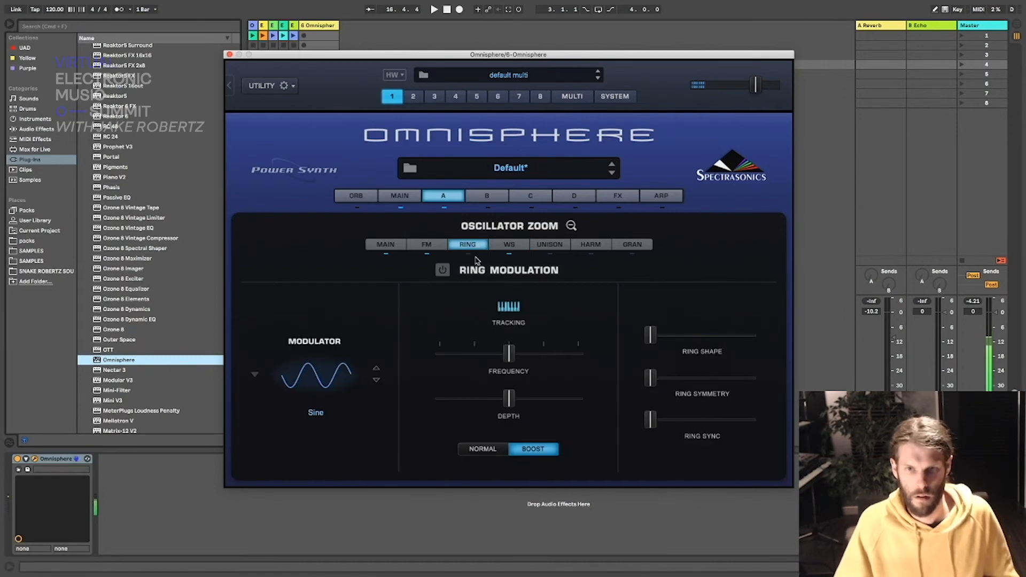
{"action": "left_click", "coordinate": [442, 270]}
{"action": "left_click_drag", "start_coordinate": [508, 400], "coordinate": [482, 409]}
{"action": "left_click_drag", "start_coordinate": [509, 357], "coordinate": [506, 356]}
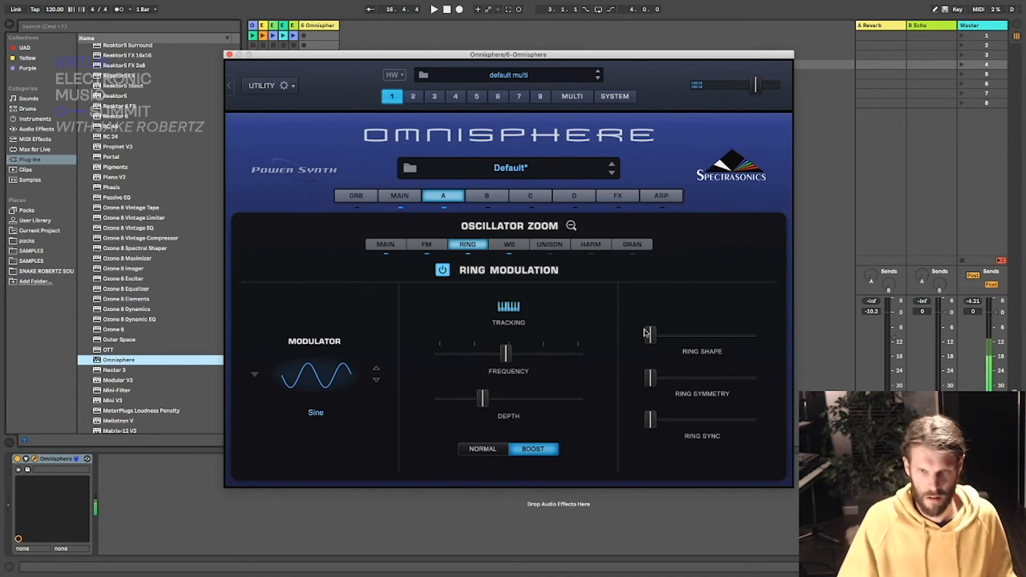
{"action": "left_click", "coordinate": [573, 226]}
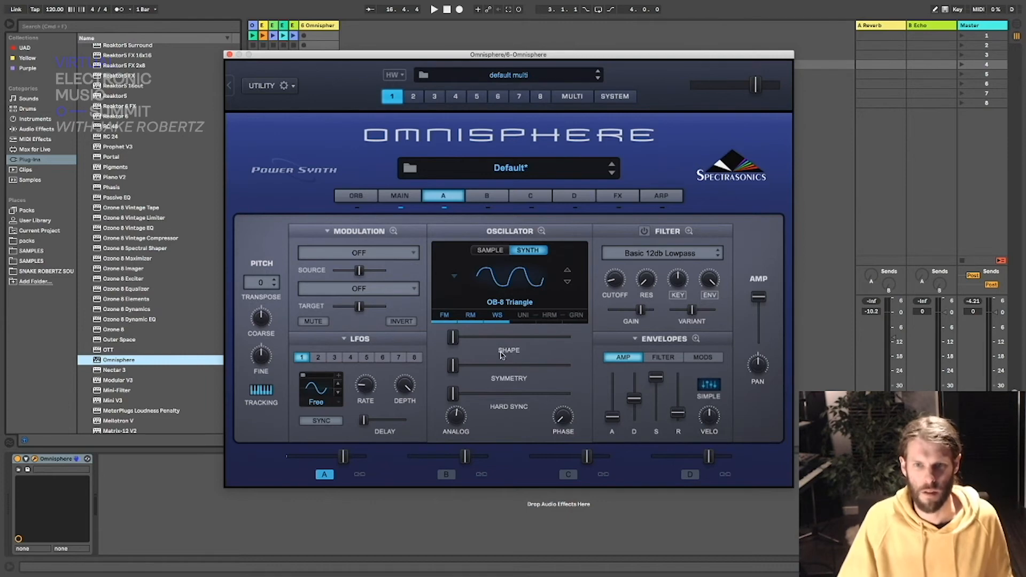
Step: Raise the oscillator's symmetry to about a third and modulate it with Mod Envelope 1
{"action": "left_click_drag", "start_coordinate": [453, 338], "coordinate": [489, 368]}
{"action": "right_click", "coordinate": [487, 366]}
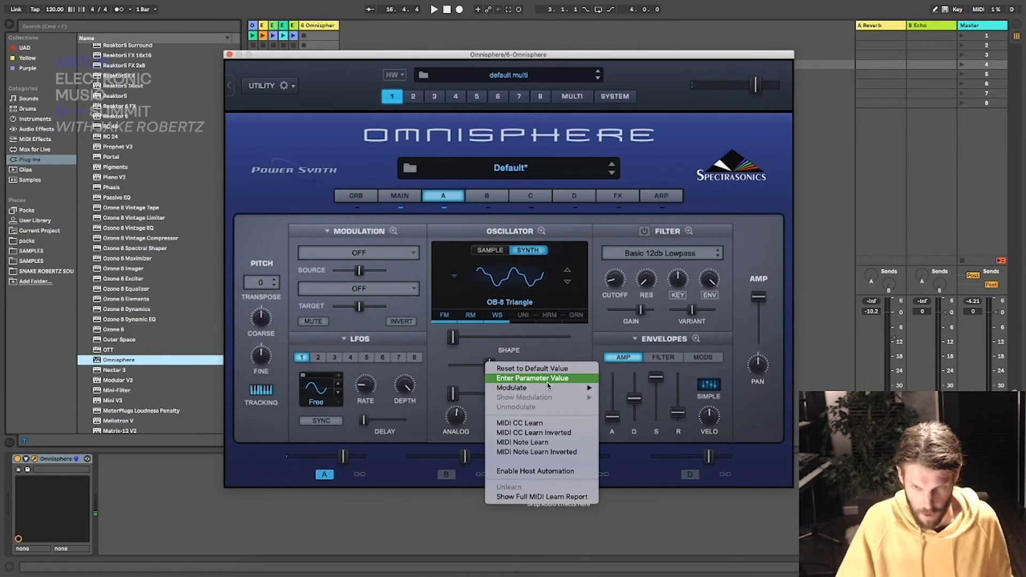
{"action": "mouse_move", "coordinate": [548, 389]}
{"action": "left_click", "coordinate": [655, 402]}
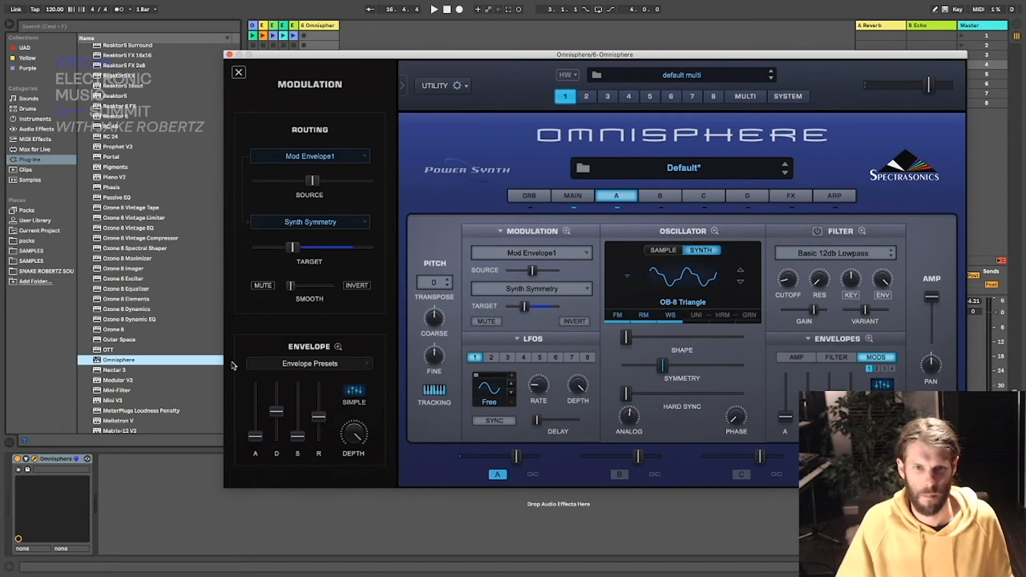
Step: Raise the attack, decay and sustain of Mod Envelope 1, and close the modulation view and patch browser
{"action": "left_click_drag", "start_coordinate": [256, 436], "coordinate": [263, 417]}
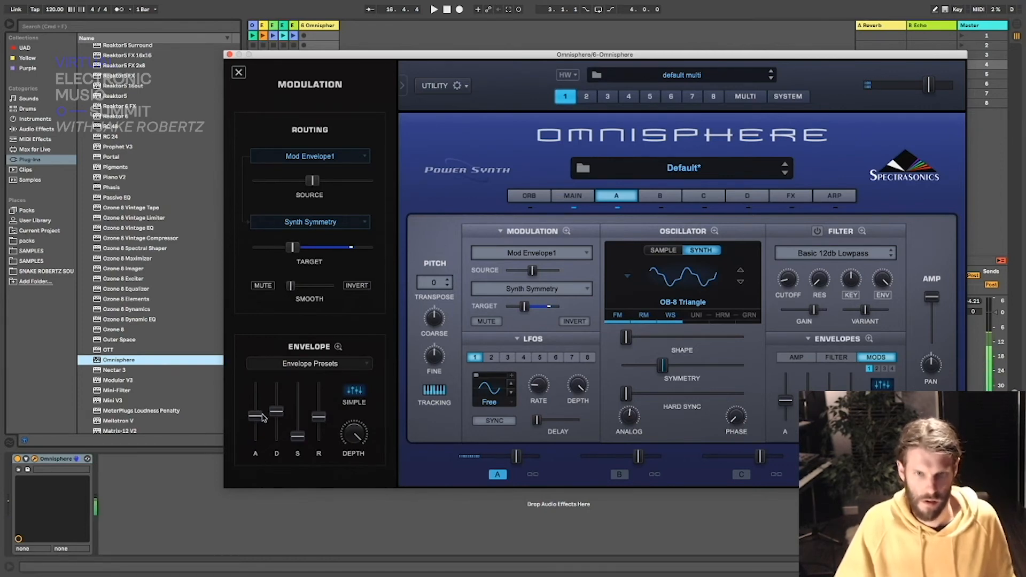
{"action": "left_click_drag", "start_coordinate": [276, 411], "coordinate": [256, 420]}
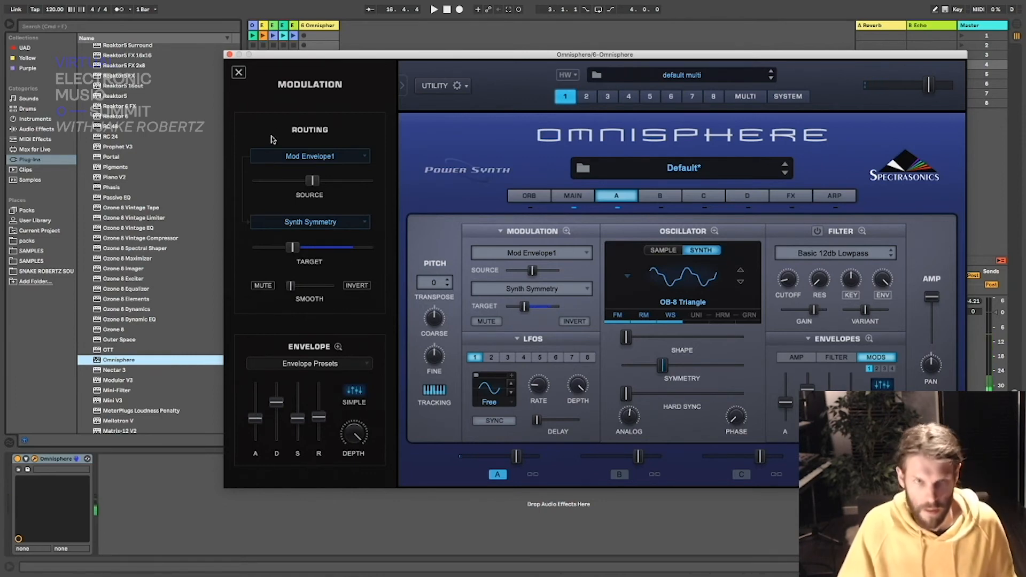
{"action": "left_click", "coordinate": [238, 74]}
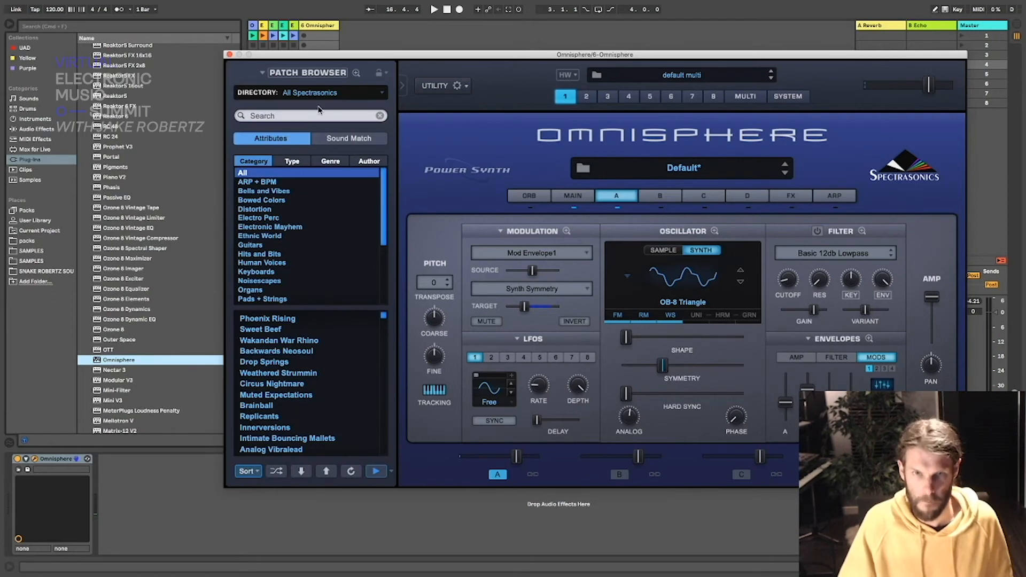
{"action": "left_click", "coordinate": [404, 81]}
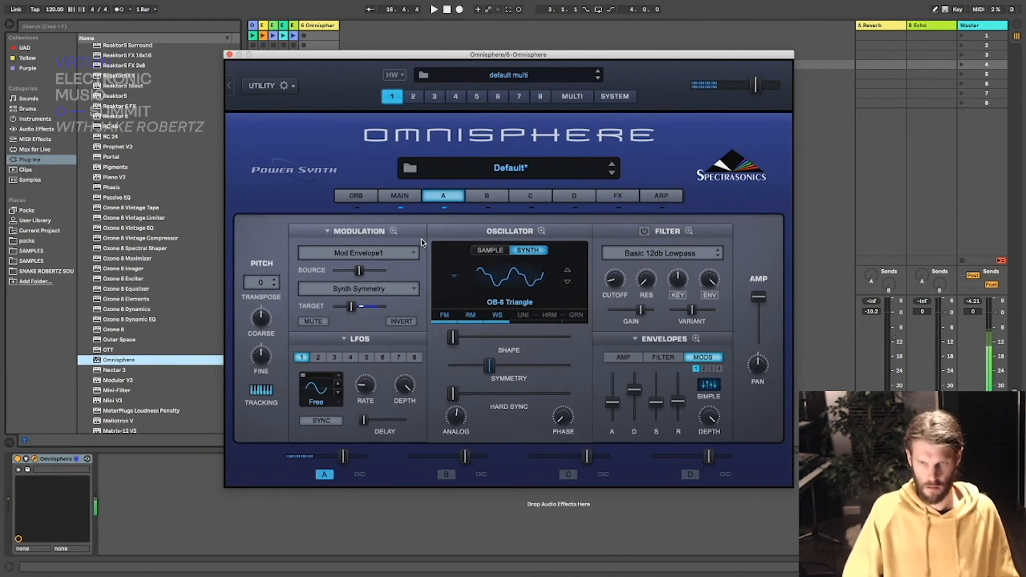
Step: Enable layer A's filter and load the FATBOY lowpass preset
{"action": "left_click", "coordinate": [645, 232]}
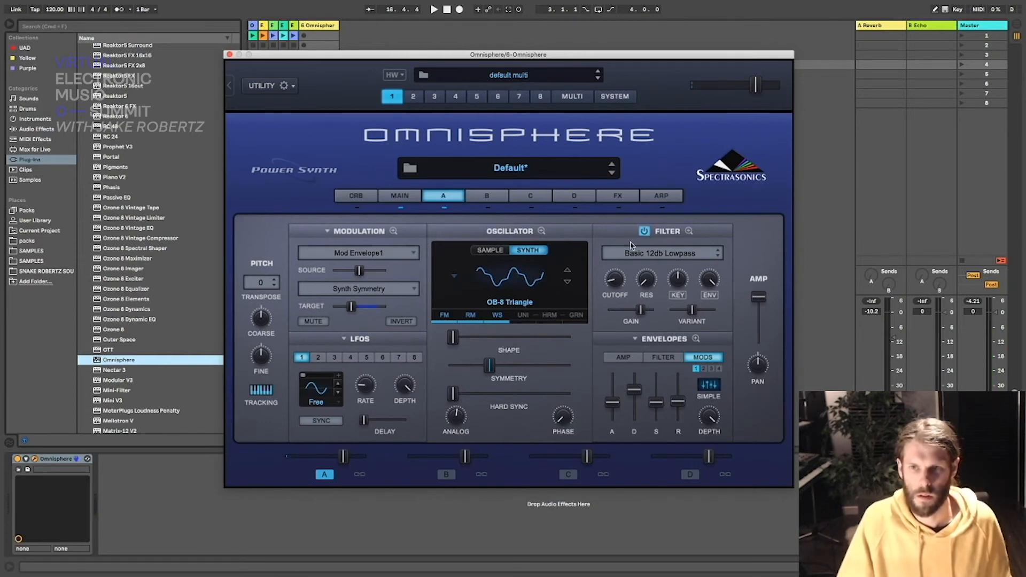
{"action": "left_click", "coordinate": [662, 251]}
{"action": "mouse_move", "coordinate": [660, 252]}
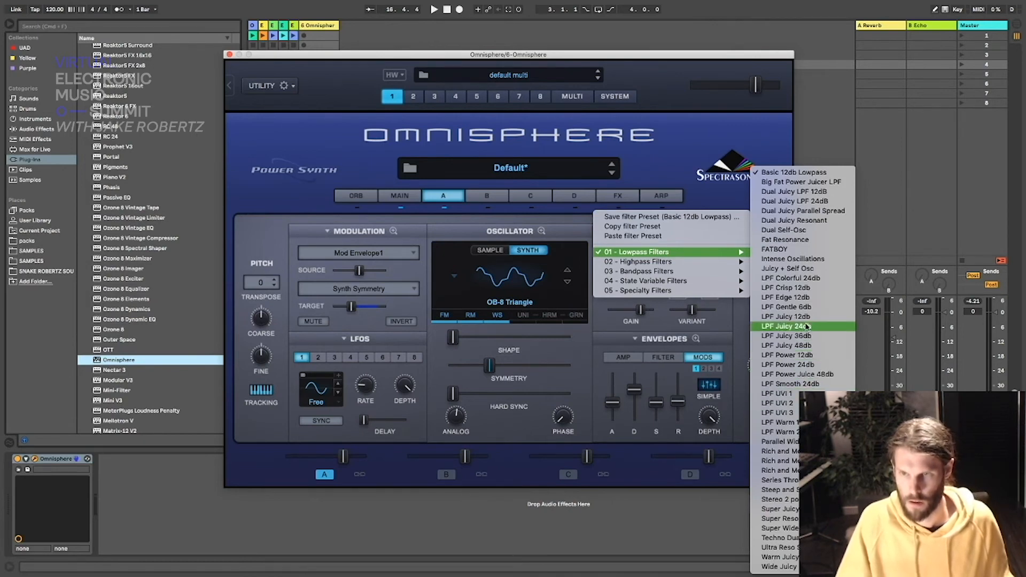
{"action": "left_click", "coordinate": [785, 250]}
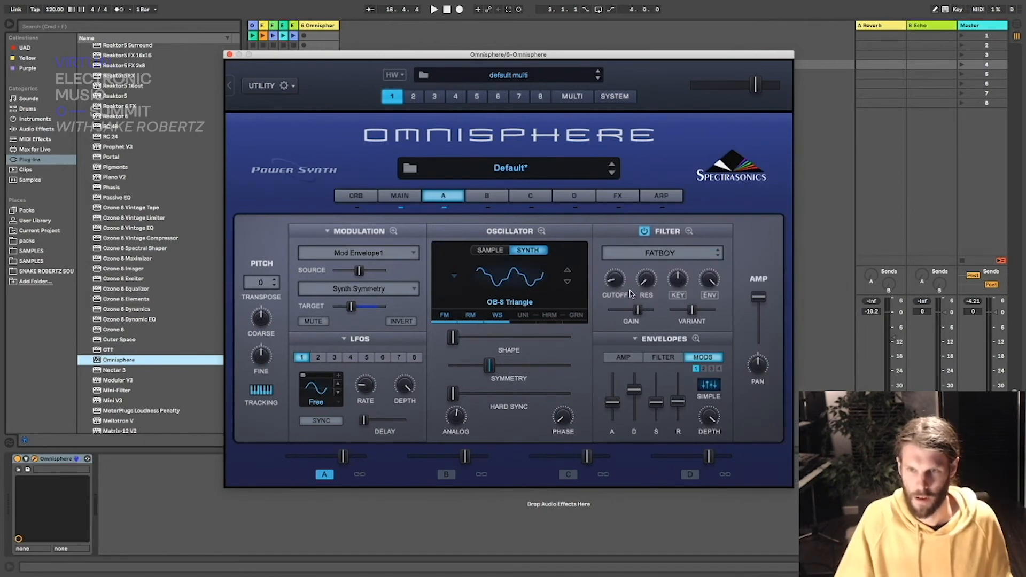
Step: Raise the filter cutoff and the filter envelope's attack, and adjust the resonance slightly
{"action": "left_click_drag", "start_coordinate": [620, 282], "coordinate": [621, 261]}
{"action": "left_click", "coordinate": [665, 357]}
{"action": "left_click_drag", "start_coordinate": [613, 417], "coordinate": [615, 400]}
{"action": "left_click", "coordinate": [644, 280]}
{"action": "left_click_drag", "start_coordinate": [645, 280], "coordinate": [620, 267]}
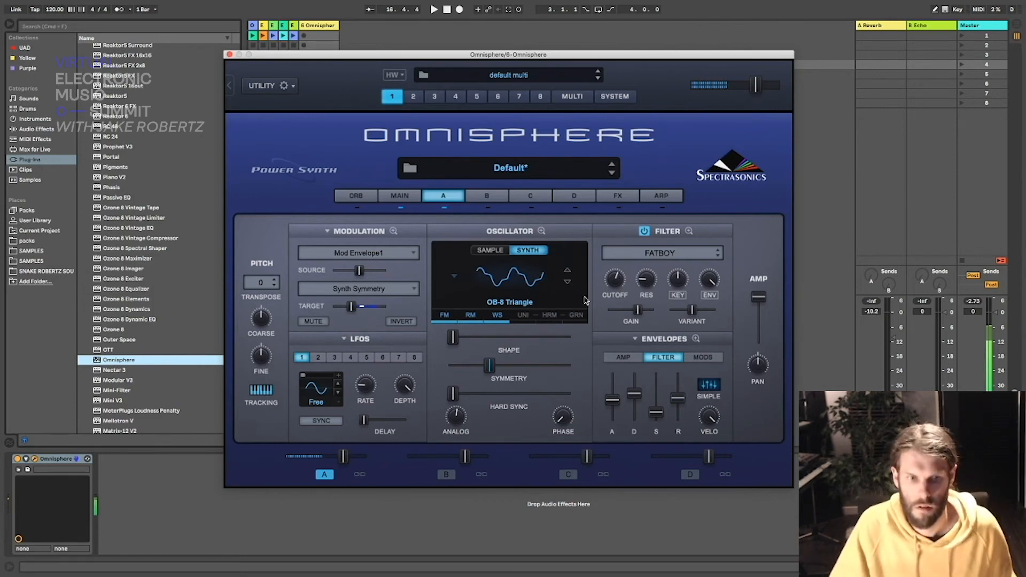
Step: Lower layer A's amp level slightly and open the common effects rack
{"action": "left_click_drag", "start_coordinate": [760, 297], "coordinate": [765, 304]}
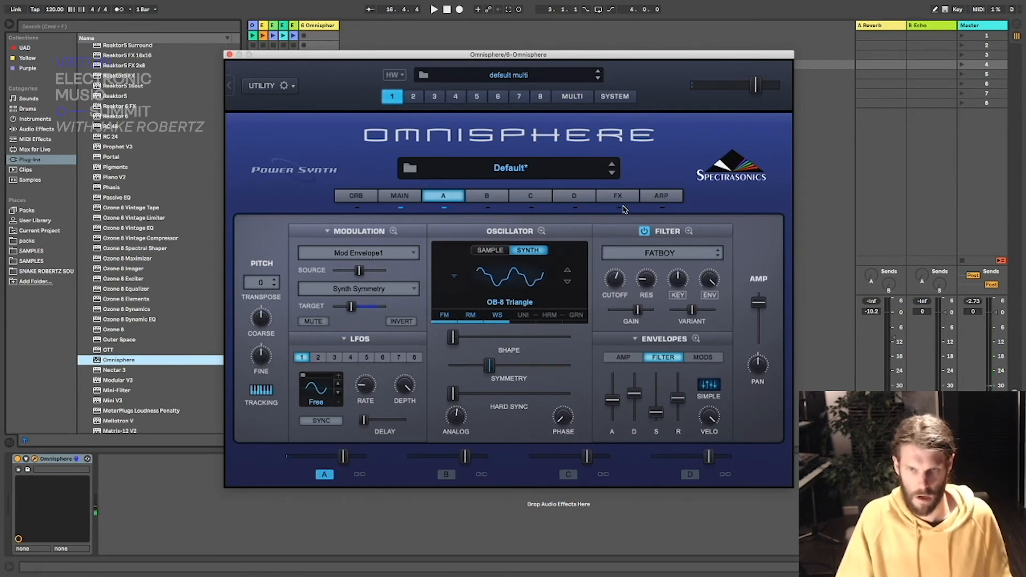
{"action": "left_click", "coordinate": [619, 197]}
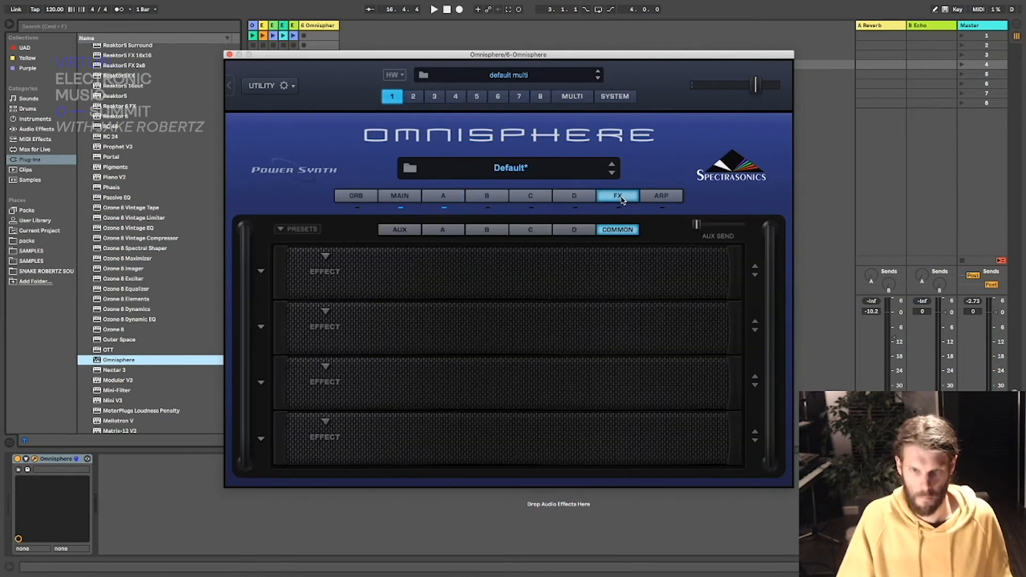
Step: Load the Bassman amplifier into the first common effect slot
{"action": "left_click", "coordinate": [326, 257]}
{"action": "mouse_move", "coordinate": [376, 309]}
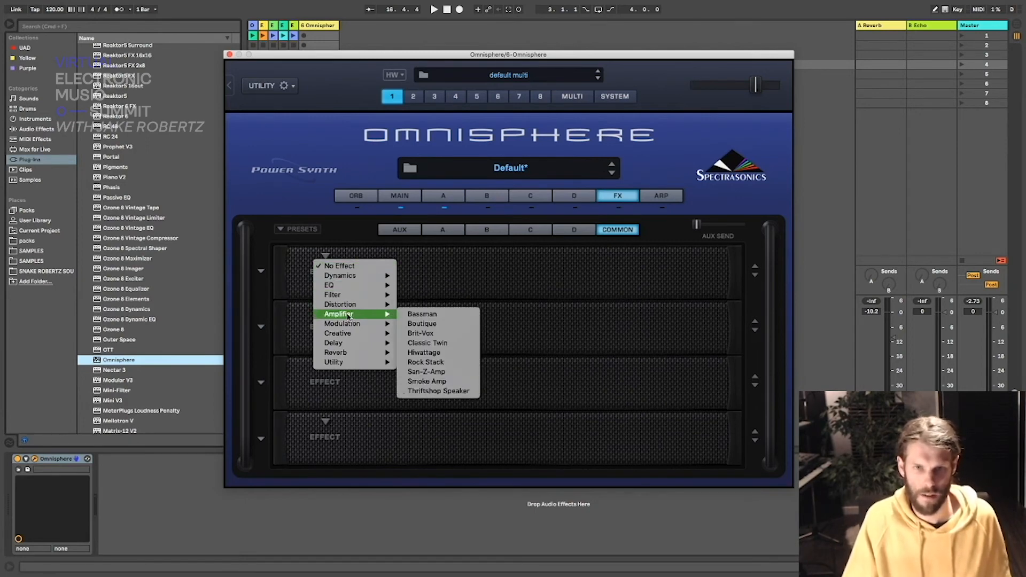
{"action": "left_click", "coordinate": [443, 314]}
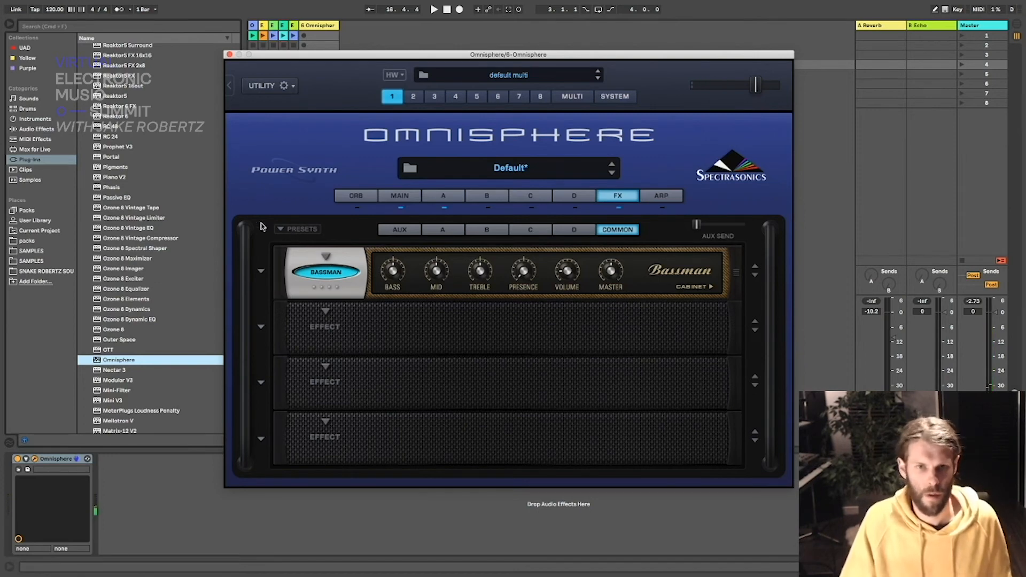
Step: Browse the rack and effect presets and try Sweet Push on the Bassman amplifier
{"action": "left_click", "coordinate": [278, 229]}
{"action": "left_click", "coordinate": [428, 344]}
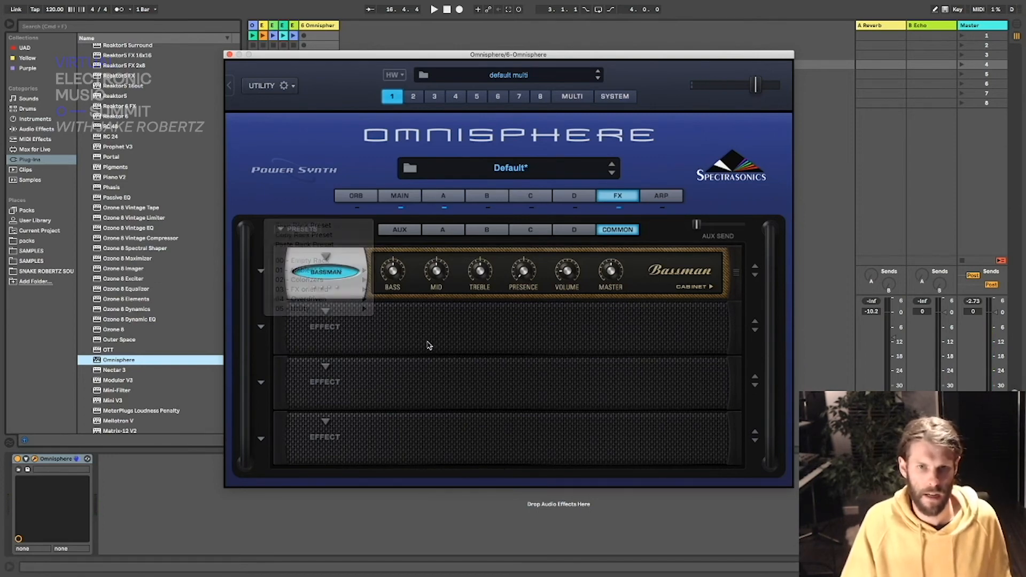
{"action": "left_click", "coordinate": [323, 257]}
{"action": "left_click", "coordinate": [289, 258]}
{"action": "left_click", "coordinate": [265, 271]}
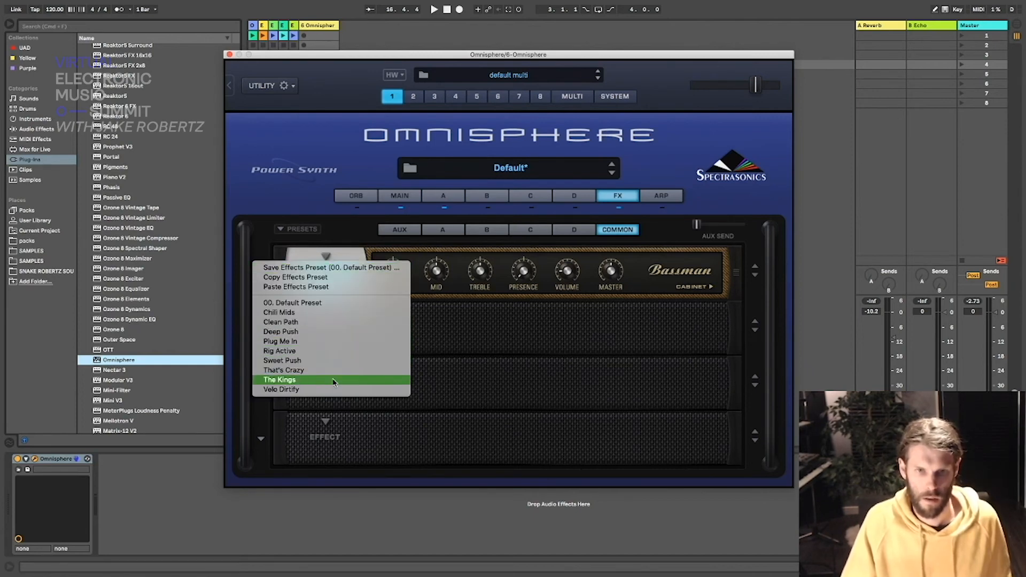
{"action": "left_click", "coordinate": [302, 361]}
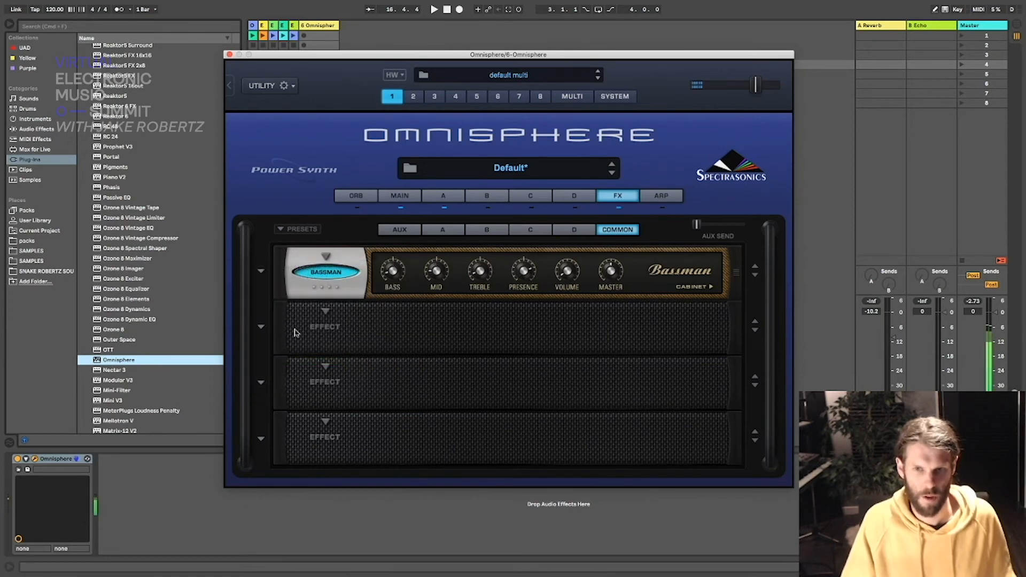
{"action": "left_click", "coordinate": [261, 271]}
{"action": "left_click", "coordinate": [287, 278]}
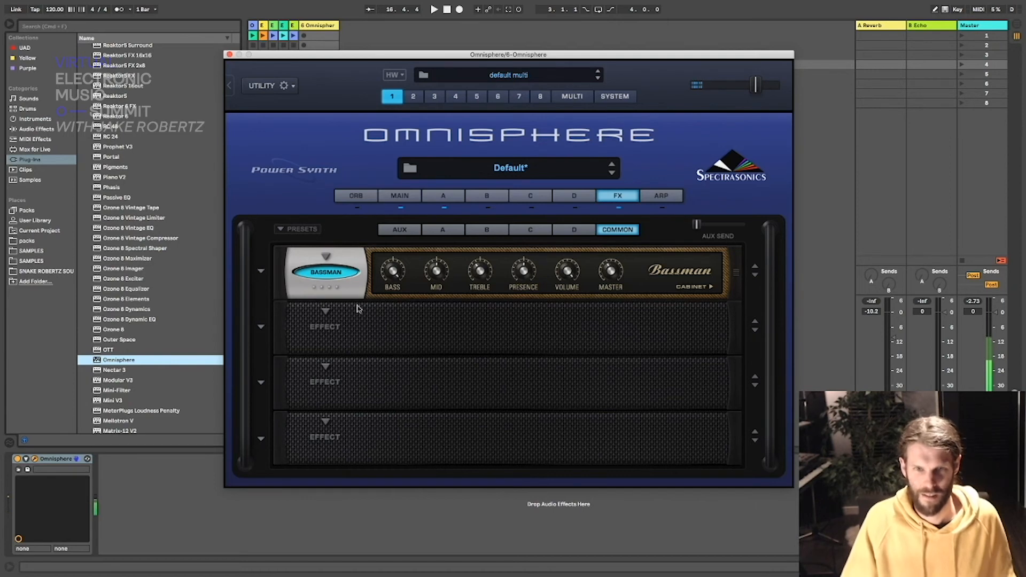
Step: Swap the Bassman for the Brit-Vox amplifier and inspect its cabinet settings
{"action": "left_click", "coordinate": [326, 258]}
{"action": "mouse_move", "coordinate": [356, 314]}
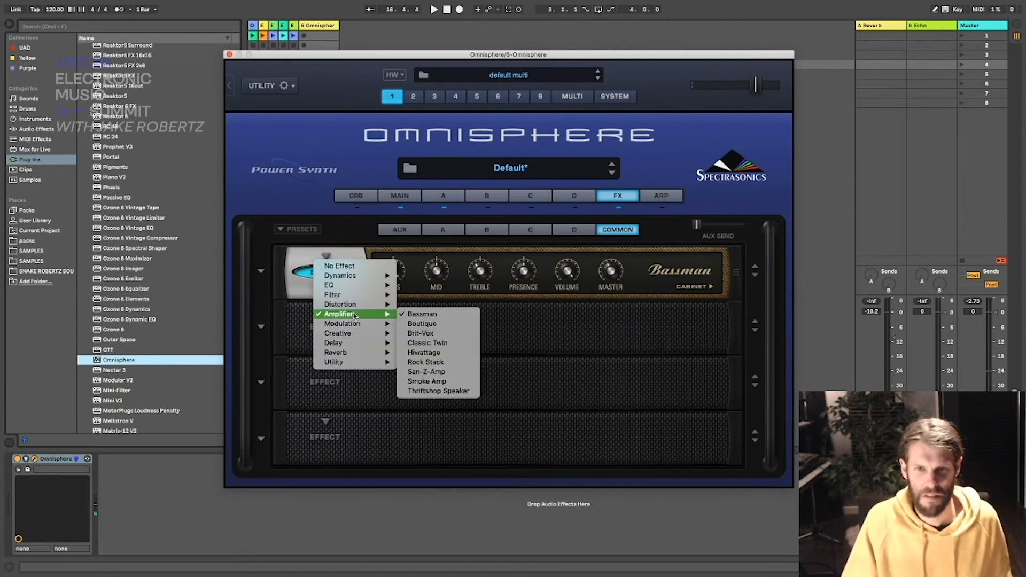
{"action": "left_click", "coordinate": [448, 335]}
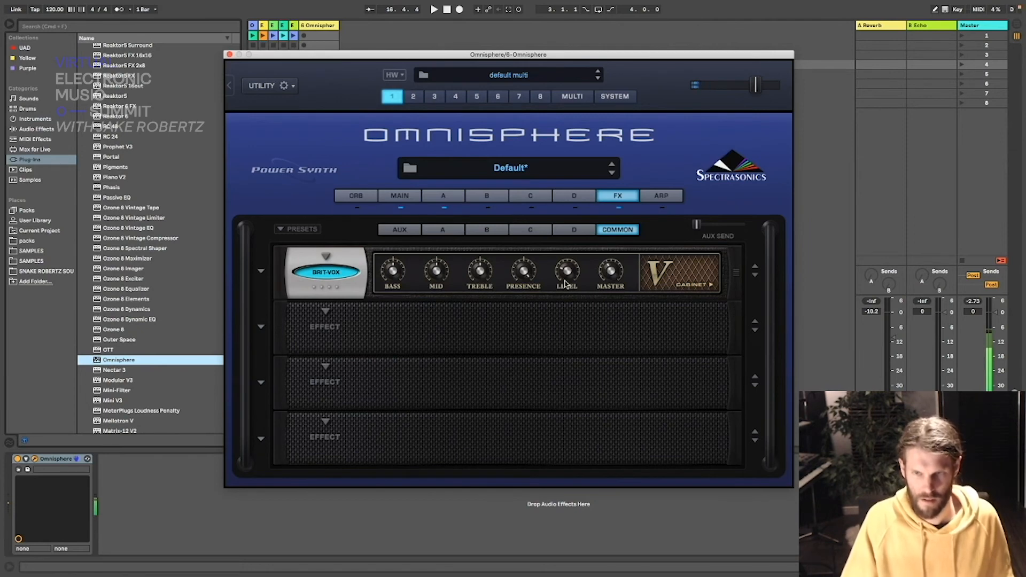
{"action": "left_click", "coordinate": [709, 285]}
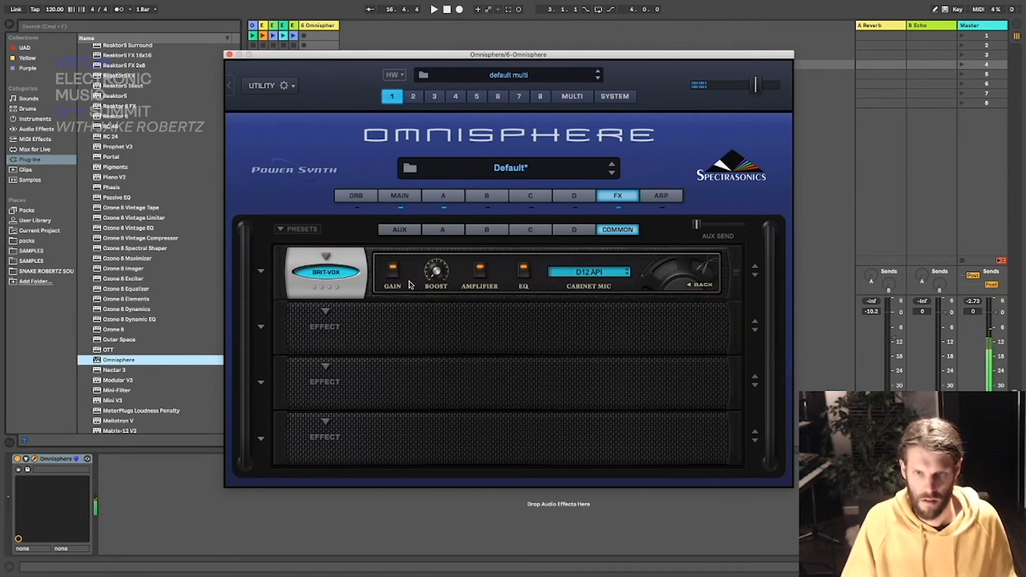
{"action": "left_click", "coordinate": [703, 285]}
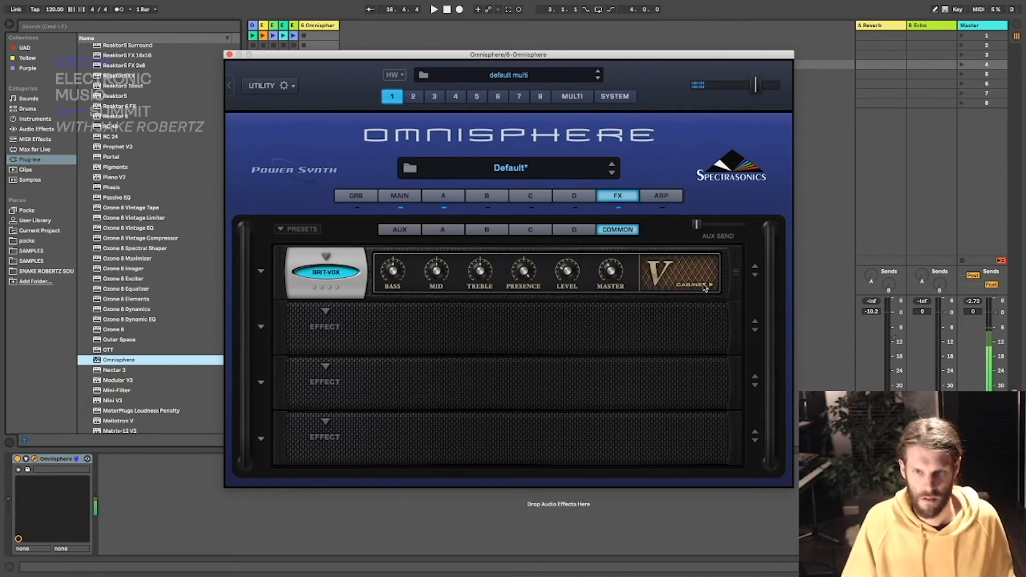
Step: Replace the Brit-Vox with the Thriftshop Speaker and lower the effect's mix to about two thirds
{"action": "left_click", "coordinate": [327, 257]}
{"action": "mouse_move", "coordinate": [367, 317]}
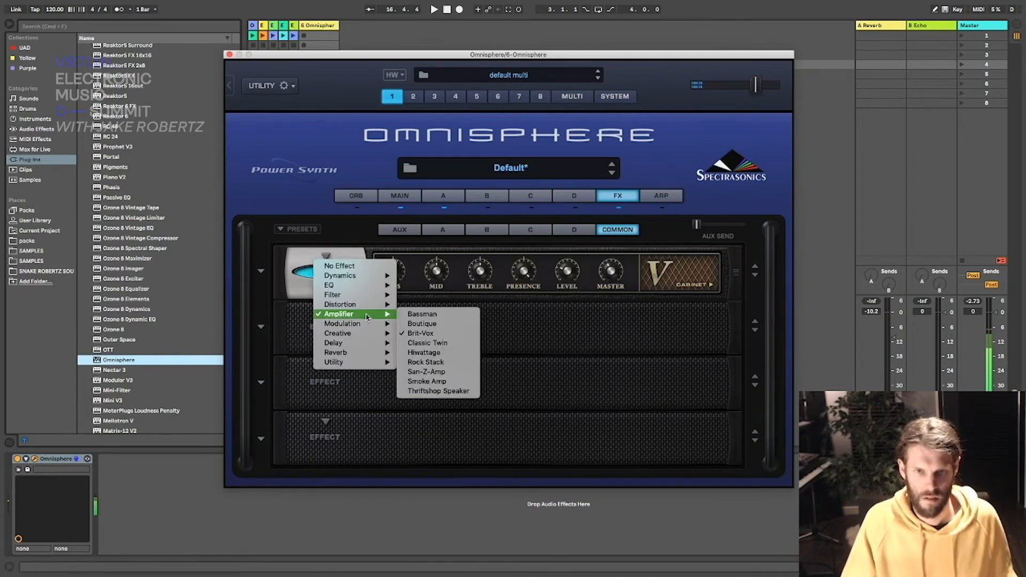
{"action": "left_click", "coordinate": [442, 392]}
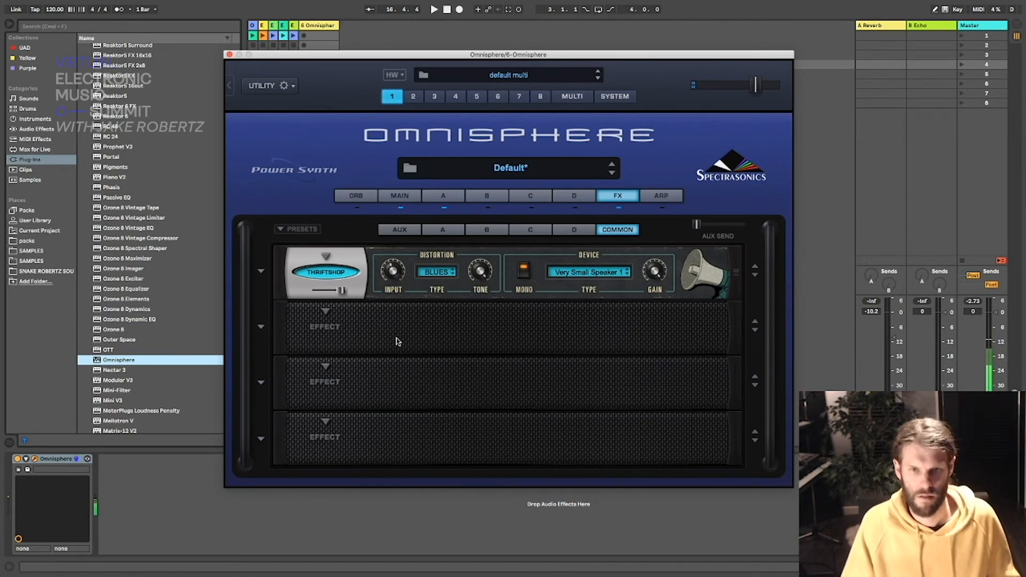
{"action": "mouse_move", "coordinate": [340, 291]}
{"action": "left_mouse_down"}
{"action": "mouse_move", "coordinate": [313, 294]}
{"action": "mouse_move", "coordinate": [347, 298]}
{"action": "mouse_move", "coordinate": [302, 301]}
{"action": "mouse_move", "coordinate": [332, 296]}
{"action": "left_mouse_up"}
Step: Set the Thriftshop distortion type to Tube, adjust its tone and reduce the effect's mix to about a third
{"action": "left_click", "coordinate": [430, 273]}
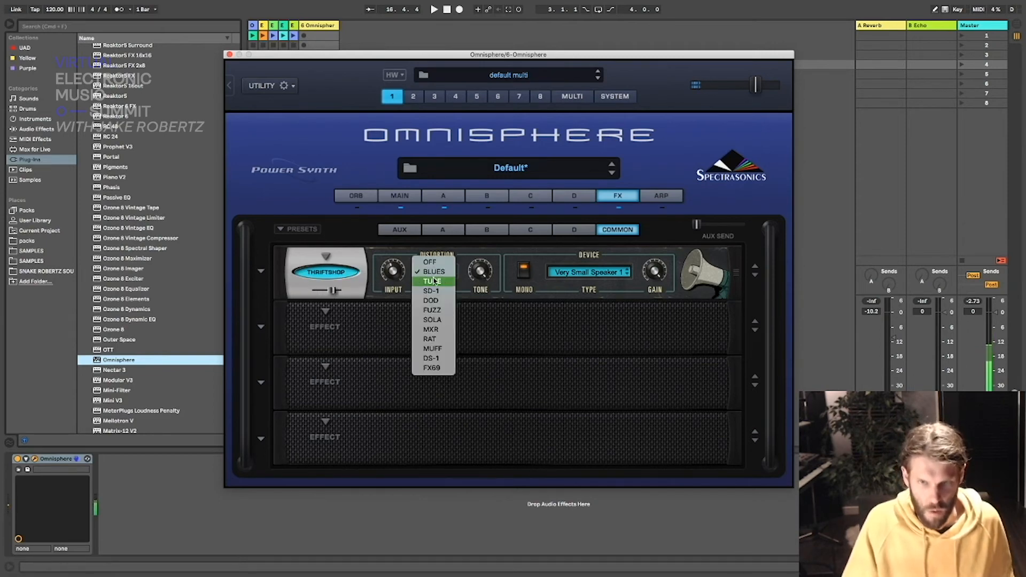
{"action": "left_click", "coordinate": [432, 281]}
{"action": "left_click", "coordinate": [566, 275]}
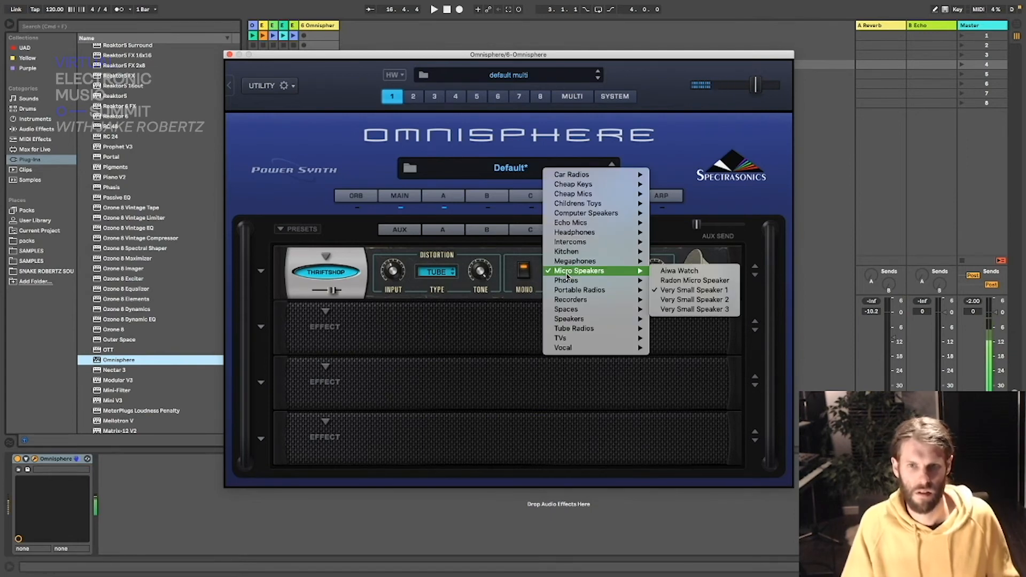
{"action": "left_click", "coordinate": [454, 282]}
{"action": "left_click_drag", "start_coordinate": [481, 273], "coordinate": [484, 291]}
{"action": "left_click_drag", "start_coordinate": [332, 290], "coordinate": [321, 297]}
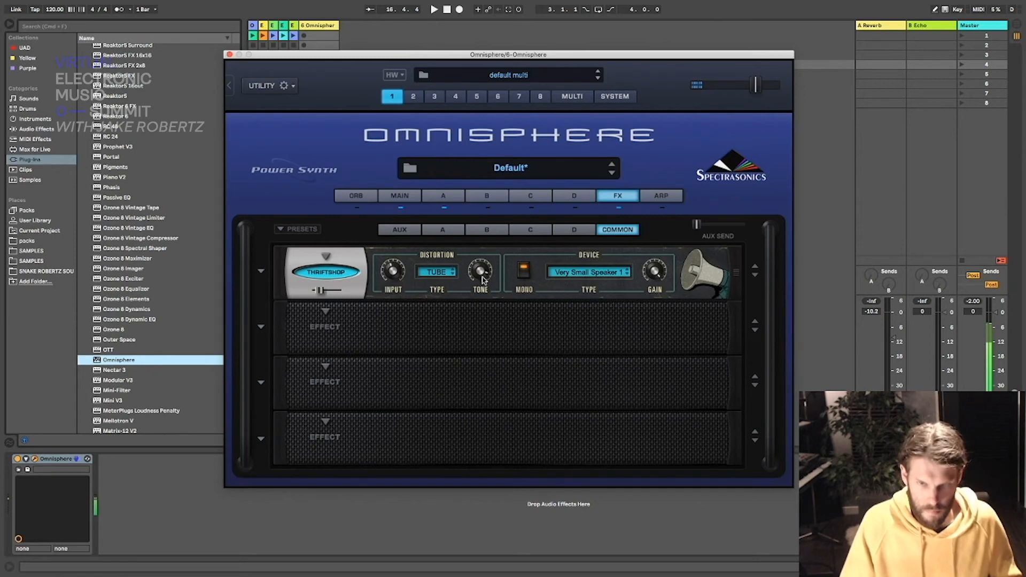
Step: Raise the common rack's aux send to 0.676
{"action": "left_click", "coordinate": [408, 231]}
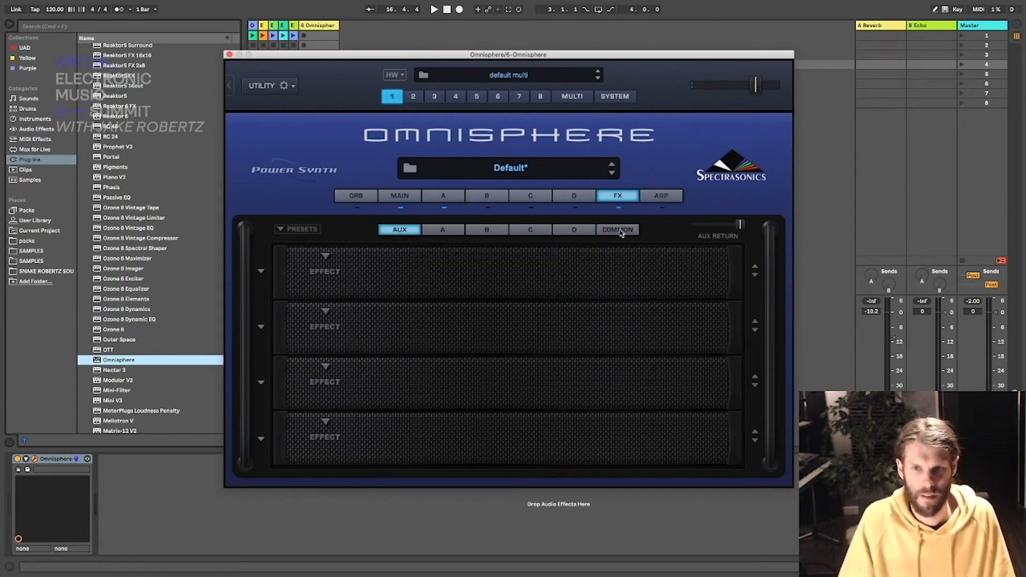
{"action": "left_click", "coordinate": [581, 232]}
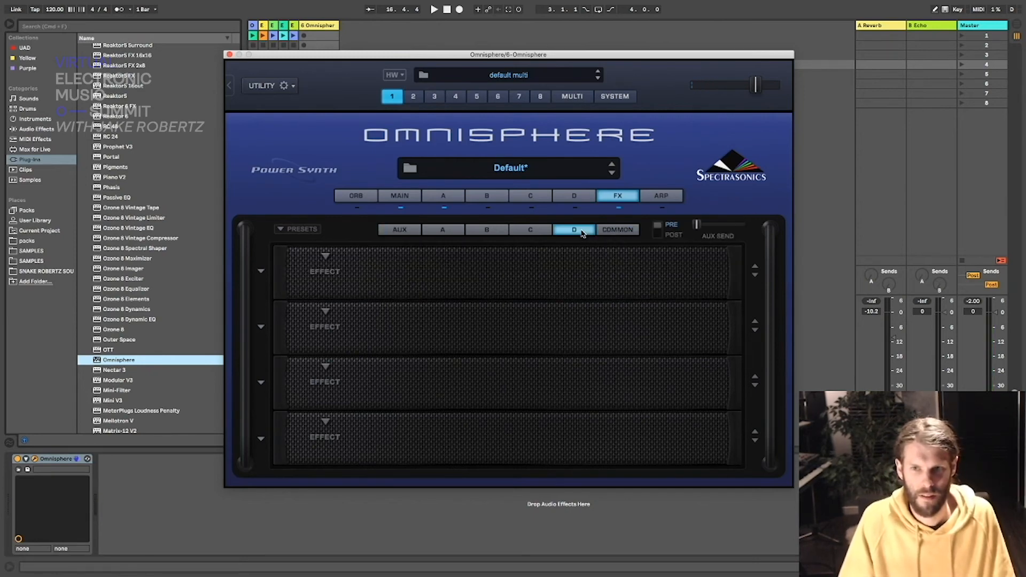
{"action": "left_click", "coordinate": [619, 230]}
{"action": "mouse_move", "coordinate": [697, 227]}
{"action": "left_click_drag", "start_coordinate": [696, 227], "coordinate": [725, 227]}
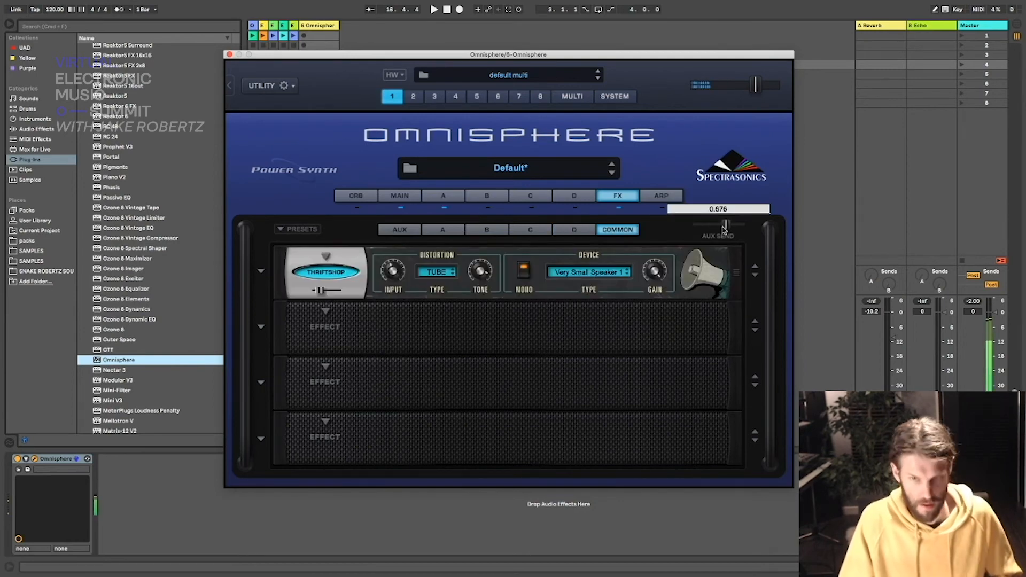
Step: Add the Pro-Verb reverb to the first slot of the aux effects rack
{"action": "left_click", "coordinate": [402, 232]}
{"action": "left_click", "coordinate": [326, 255]}
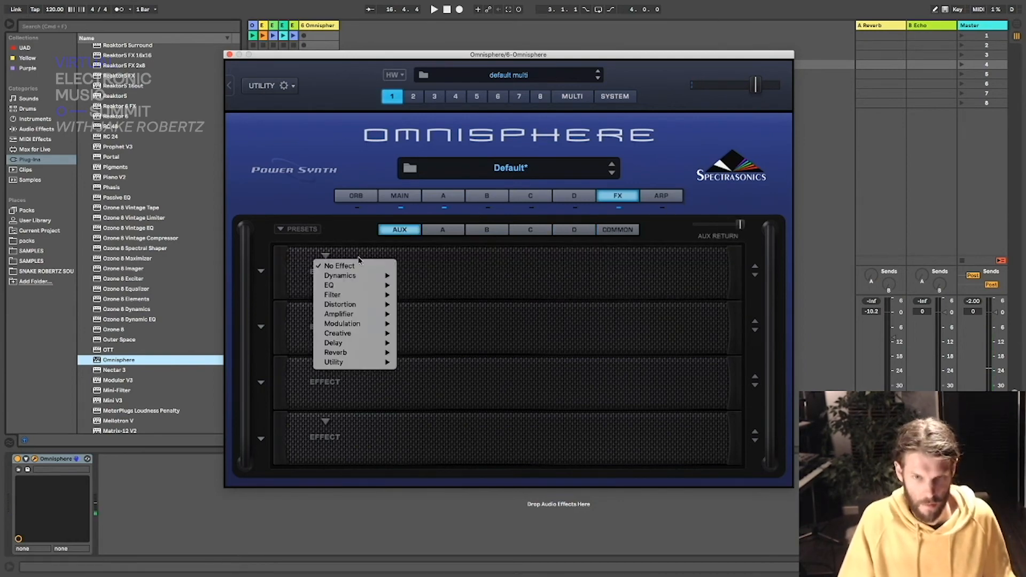
{"action": "mouse_move", "coordinate": [363, 353]}
{"action": "left_click", "coordinate": [443, 352]}
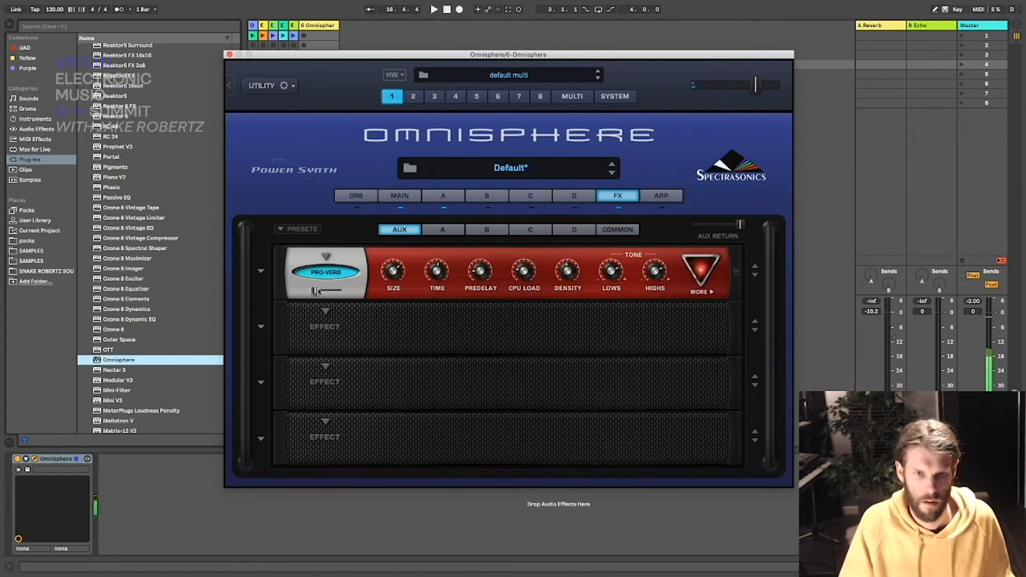
{"action": "mouse_move", "coordinate": [478, 260]}
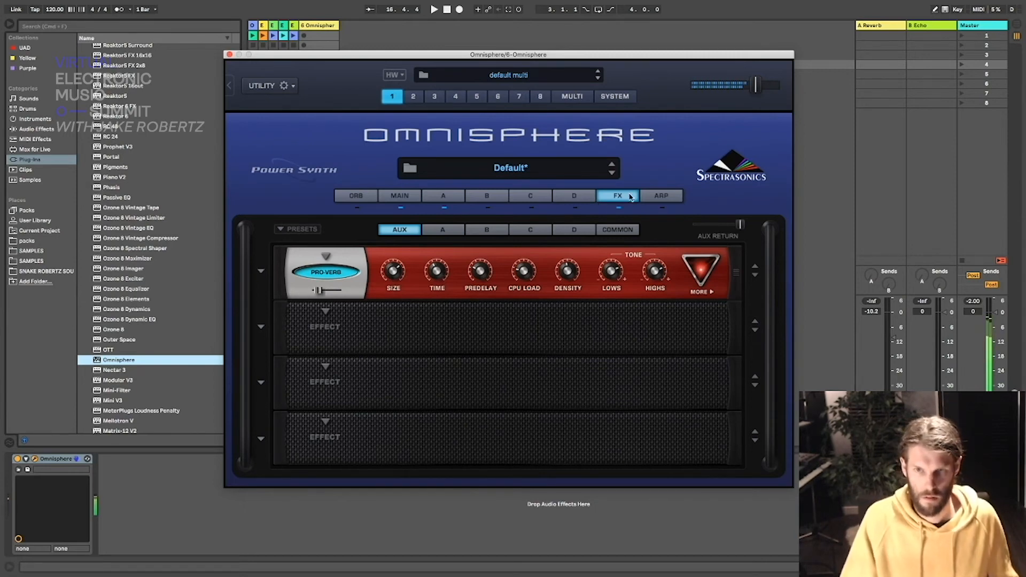
{"action": "left_click", "coordinate": [617, 229]}
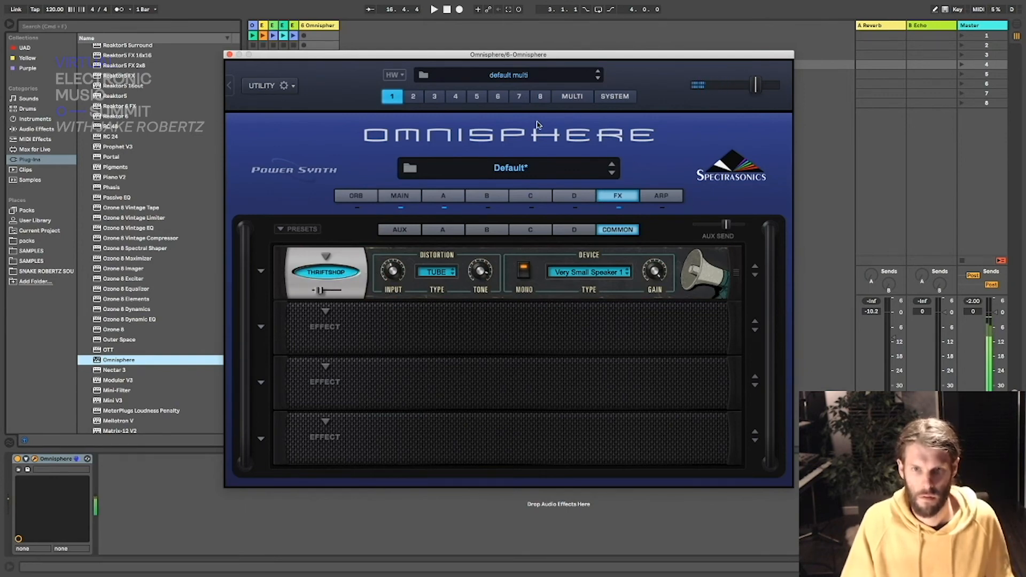
{"action": "left_click", "coordinate": [318, 336]}
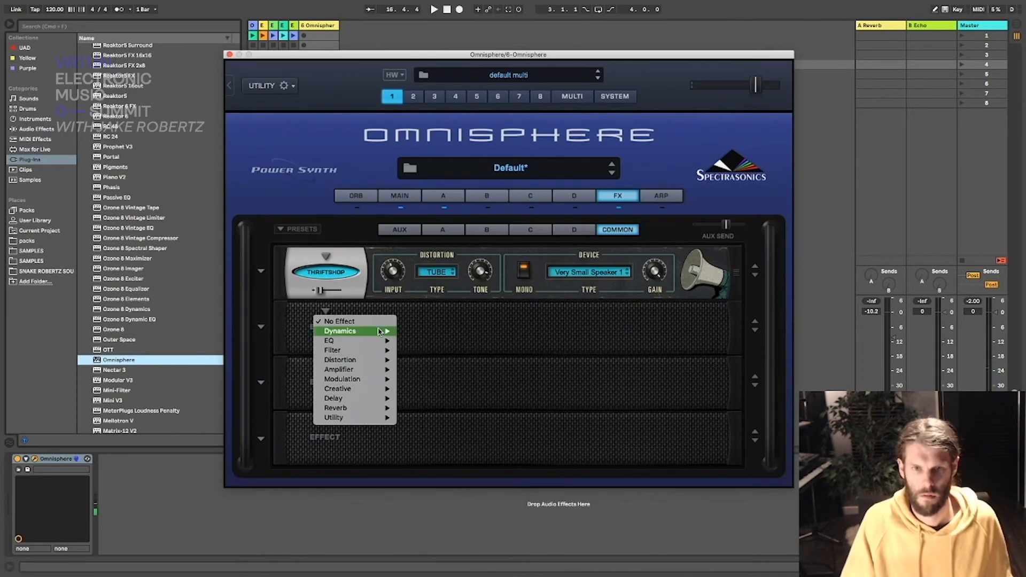
{"action": "mouse_move", "coordinate": [379, 331]}
{"action": "left_click", "coordinate": [596, 355]}
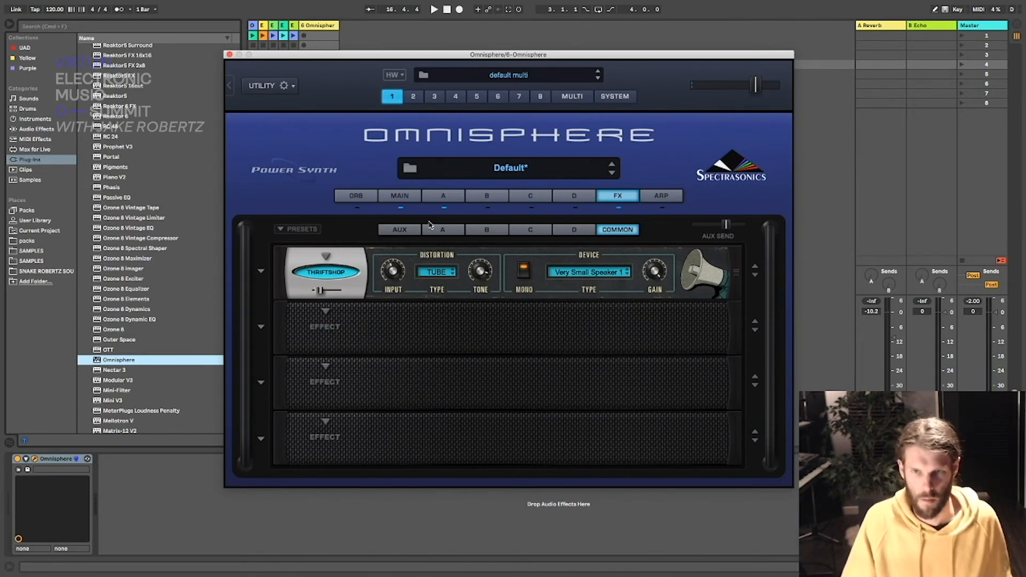
Step: Set the aux Pro-Verb's mix to maximum and the common rack's aux send to about a quarter
{"action": "left_click", "coordinate": [398, 230]}
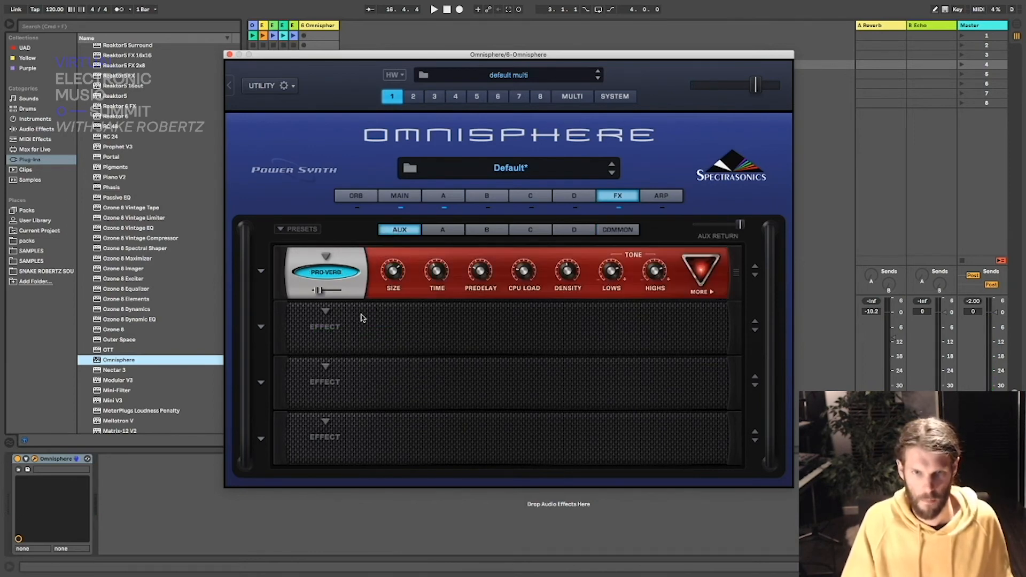
{"action": "left_click_drag", "start_coordinate": [322, 290], "coordinate": [354, 293]}
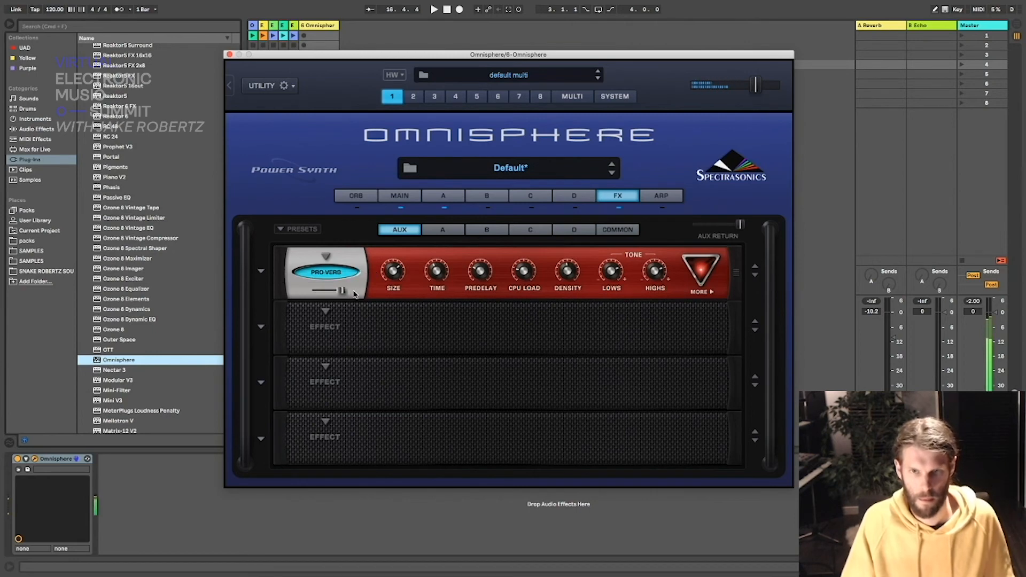
{"action": "left_click", "coordinate": [588, 230]}
{"action": "left_click", "coordinate": [617, 231]}
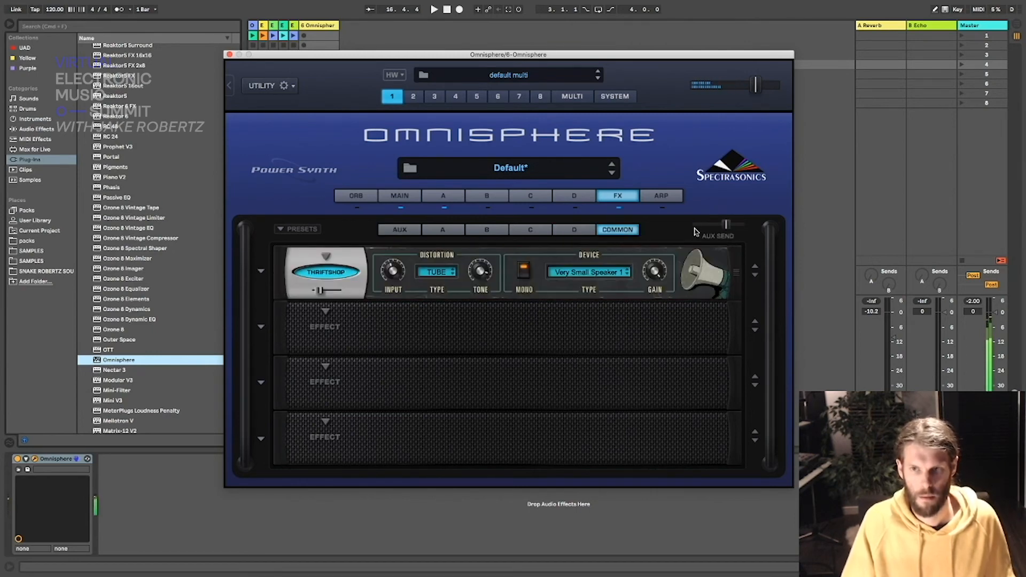
{"action": "left_click", "coordinate": [707, 225]}
{"action": "left_click_drag", "start_coordinate": [707, 224], "coordinate": [709, 225]}
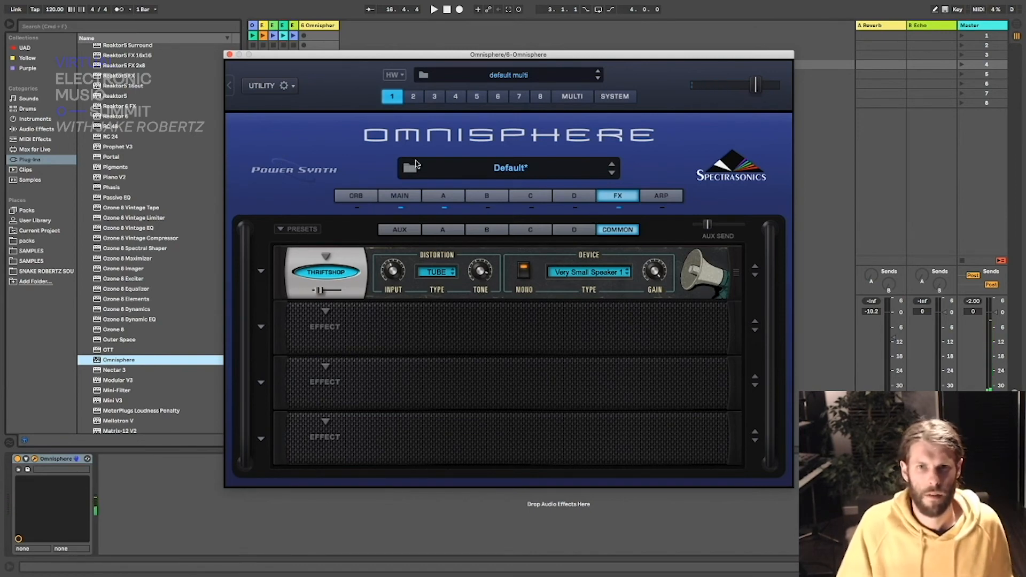
{"action": "left_click", "coordinate": [566, 234]}
{"action": "left_click", "coordinate": [610, 234]}
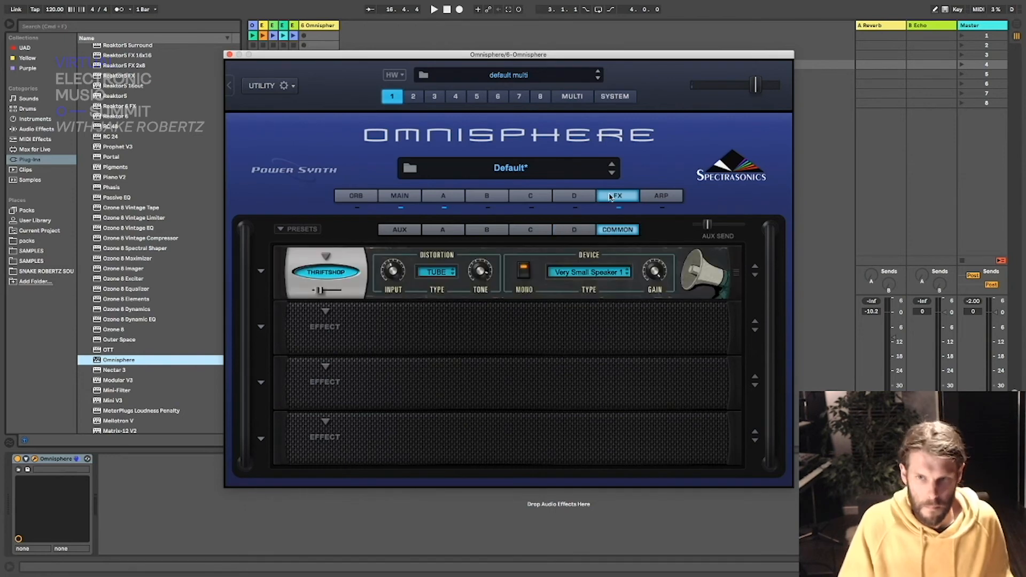
Step: Return to the patch's main page, expand the patch browser and close the Omnisphere window
{"action": "left_click", "coordinate": [398, 196]}
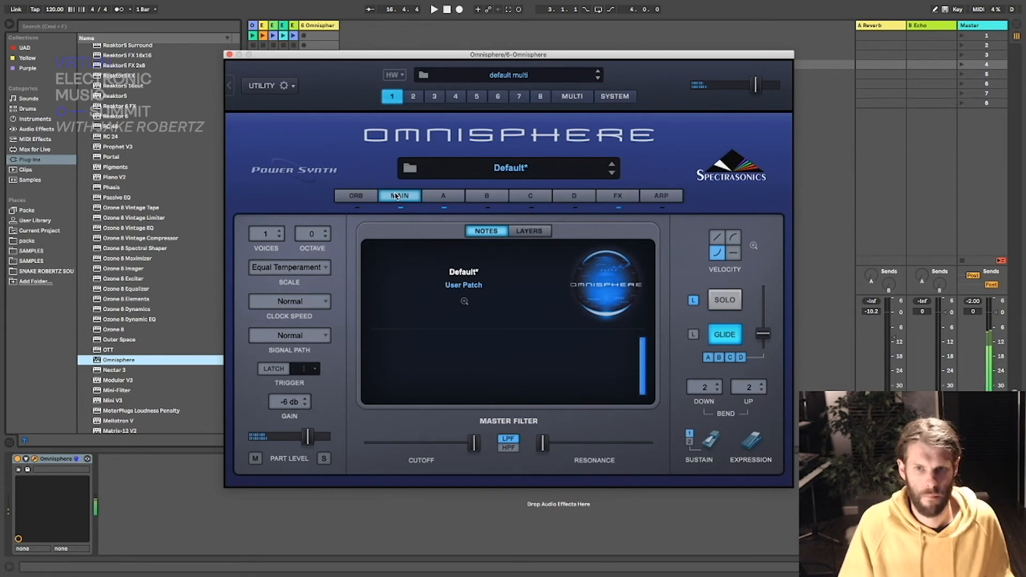
{"action": "left_click", "coordinate": [358, 196]}
{"action": "left_click", "coordinate": [392, 196]}
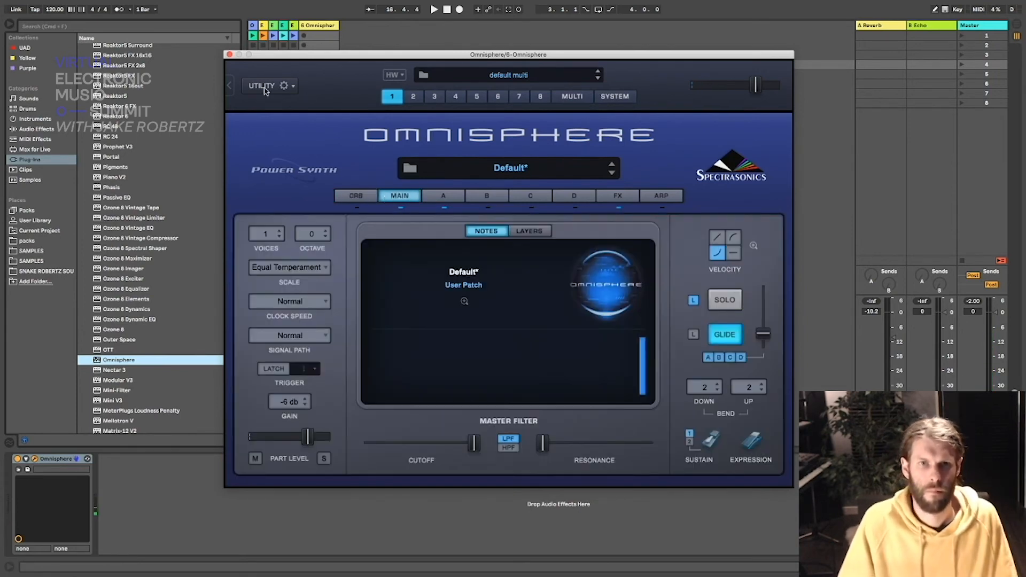
{"action": "left_click", "coordinate": [229, 87]}
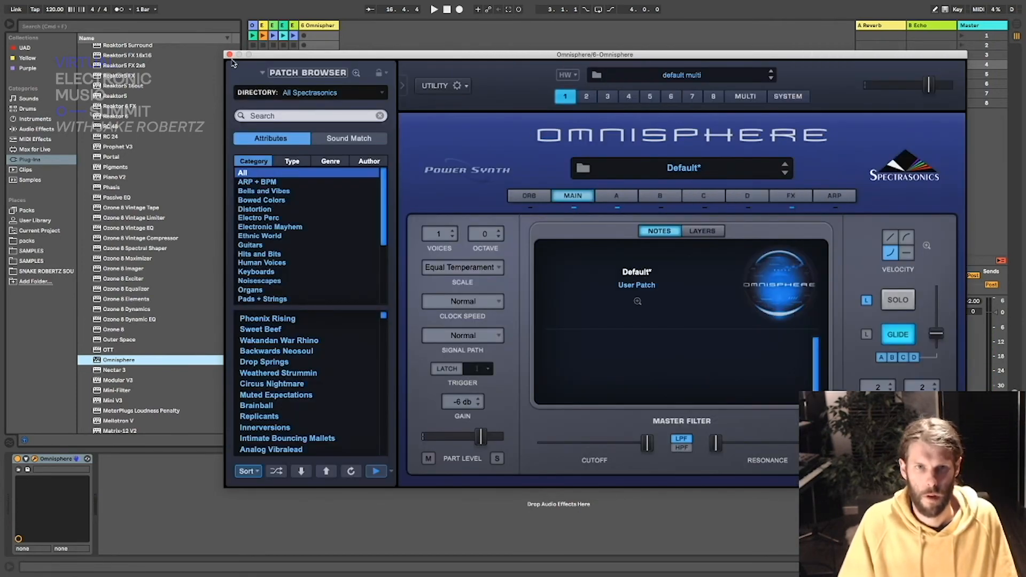
{"action": "left_click", "coordinate": [230, 56]}
Step: Insert a MIDI track after track six and load an External Instrument device onto it
{"action": "right_click", "coordinate": [372, 70]}
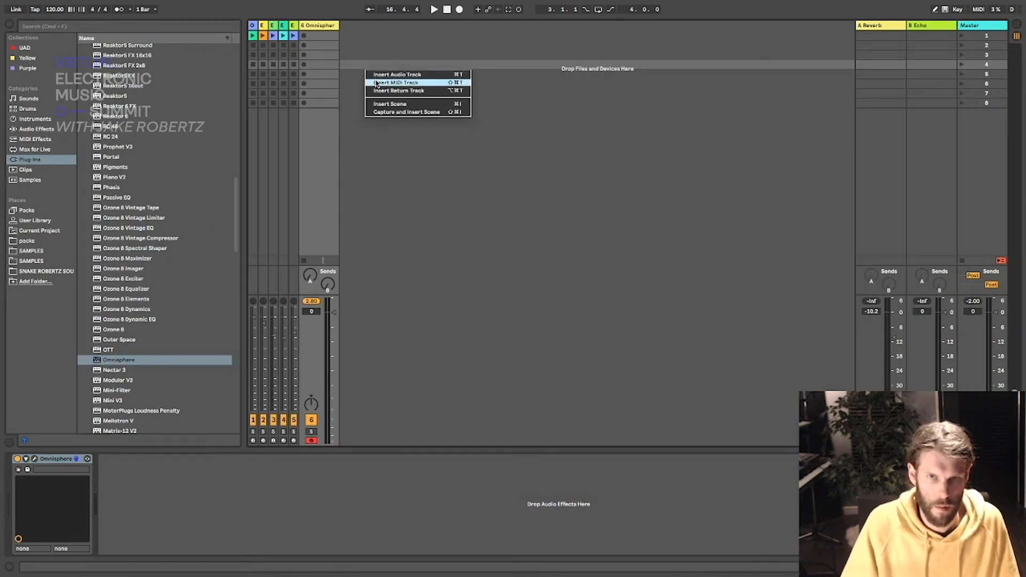
{"action": "left_click", "coordinate": [376, 82]}
{"action": "left_click", "coordinate": [357, 26]}
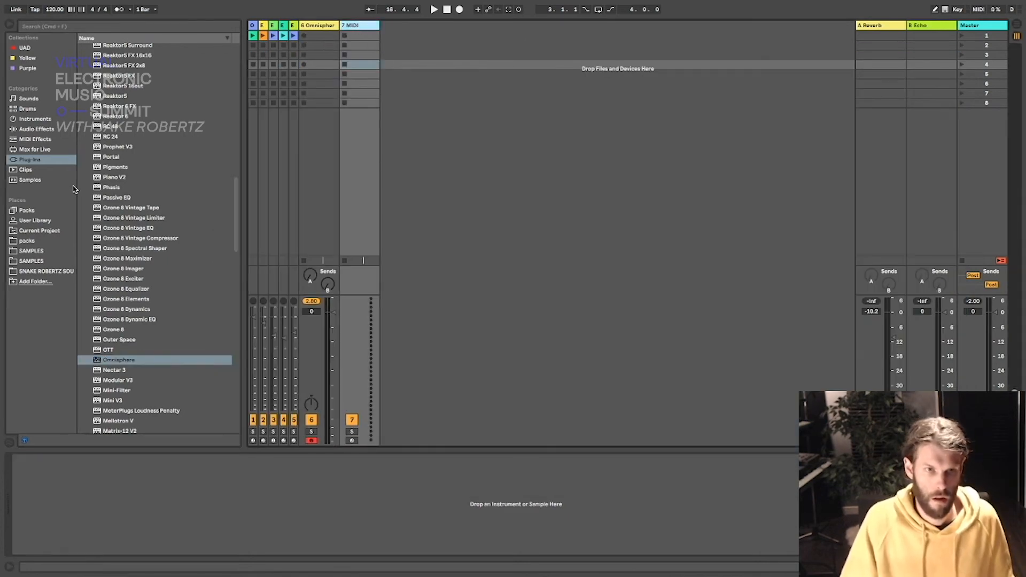
{"action": "left_click", "coordinate": [44, 119]}
{"action": "double_click", "coordinate": [113, 89]}
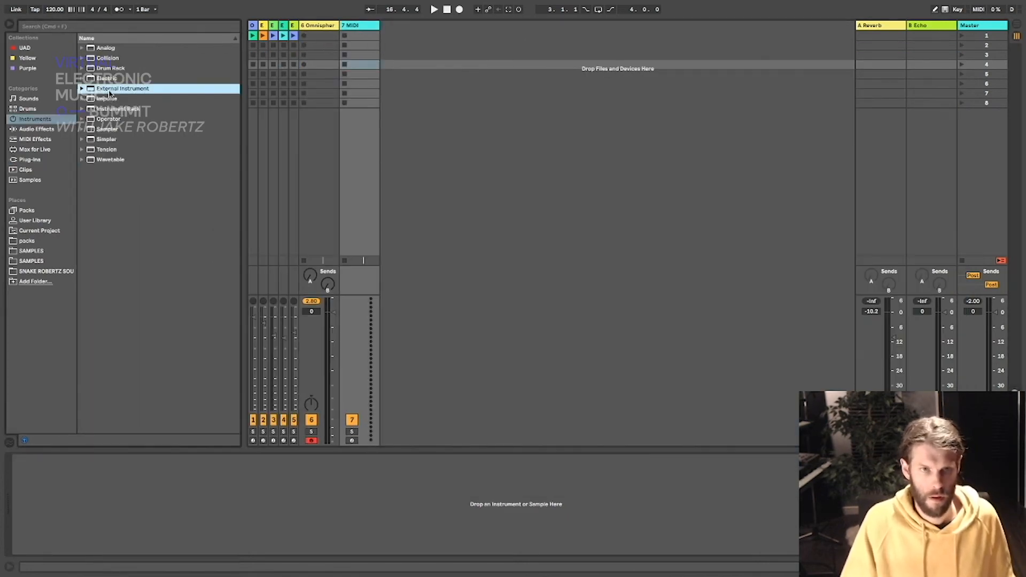
Step: Route the External Instrument's MIDI output to 6-Omnisphere on channel 2-Omnisphere
{"action": "left_click", "coordinate": [52, 476]}
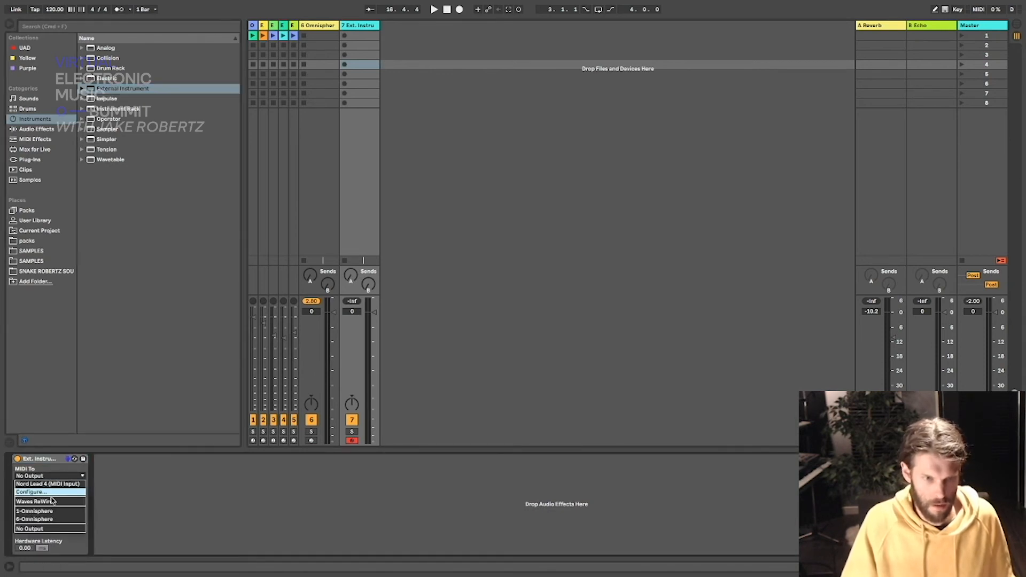
{"action": "left_click", "coordinate": [47, 518]}
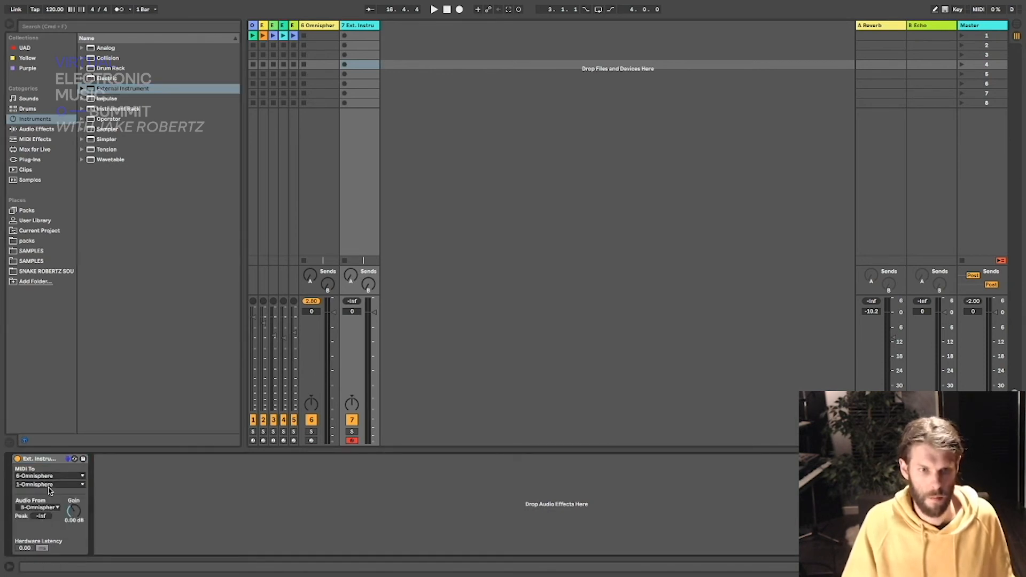
{"action": "left_click", "coordinate": [48, 484]}
{"action": "left_click", "coordinate": [47, 365]}
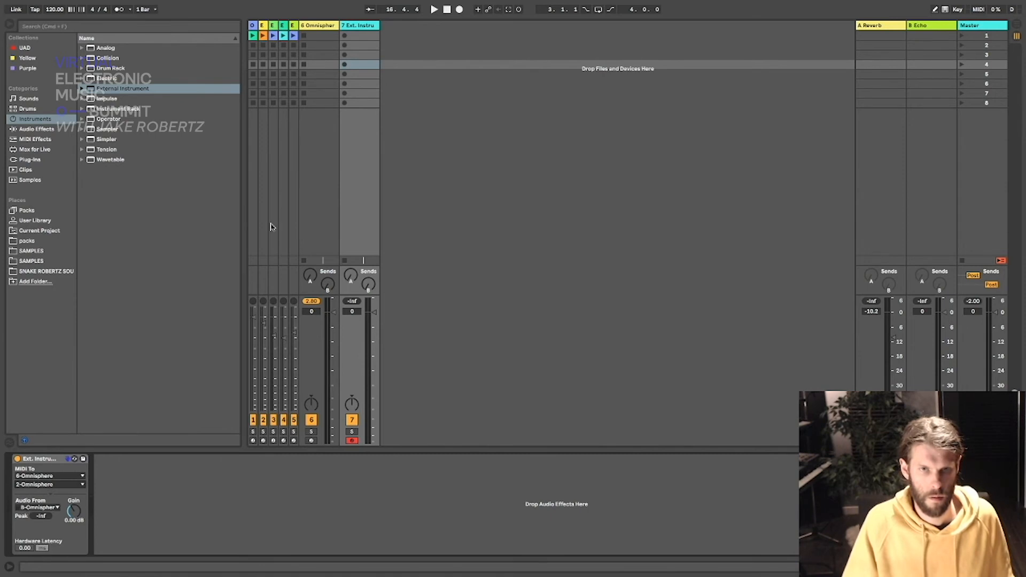
Step: Reopen track six's Omnisphere and switch to part 2, repositioning the plug-in window
{"action": "left_click", "coordinate": [317, 26]}
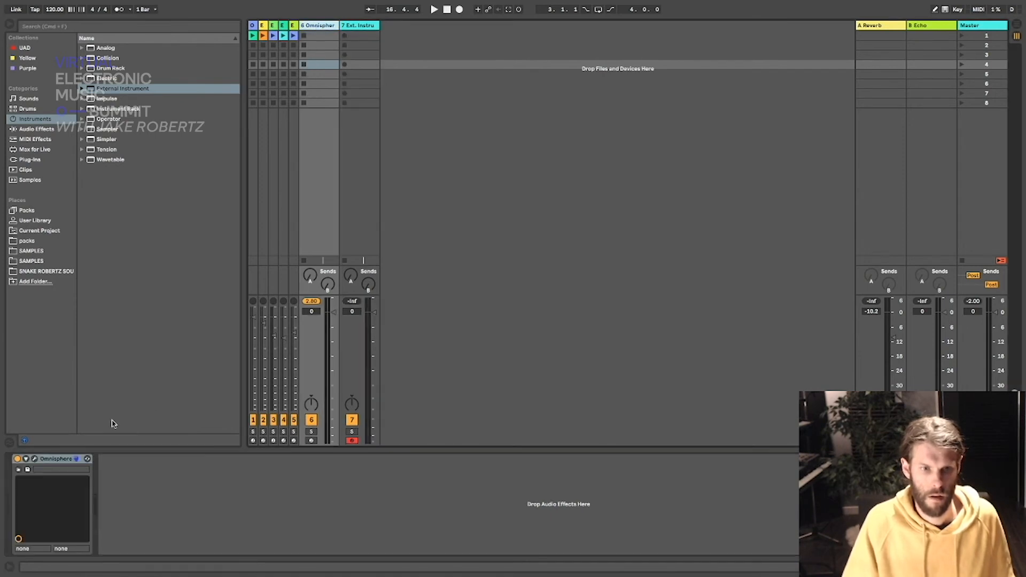
{"action": "left_click", "coordinate": [35, 458]}
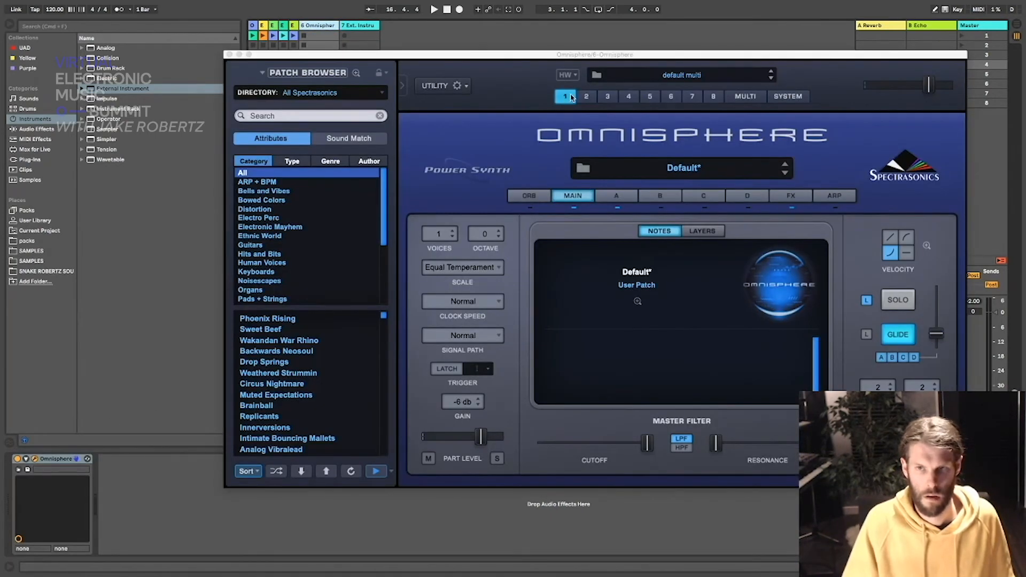
{"action": "left_click", "coordinate": [587, 97]}
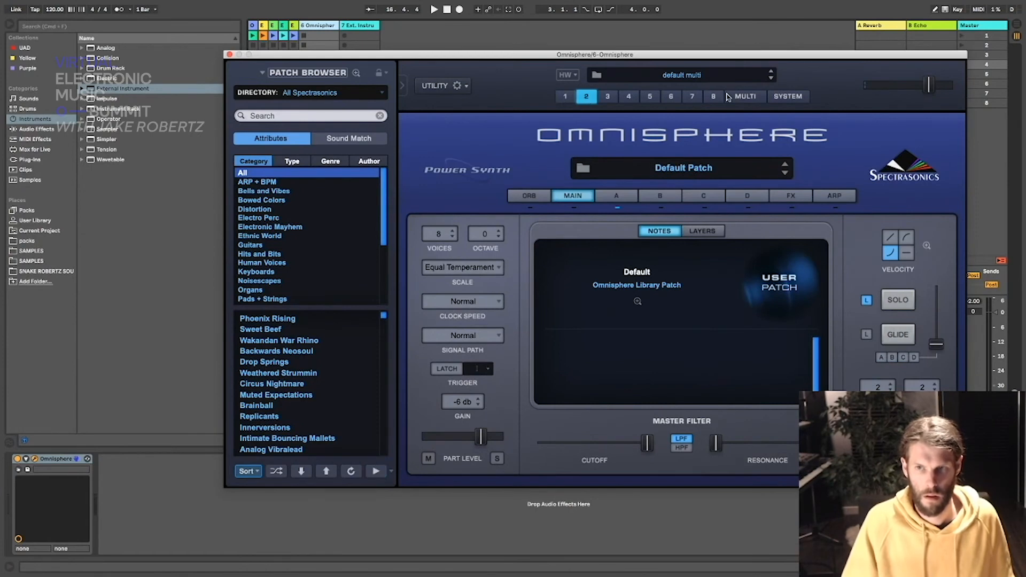
{"action": "left_click_drag", "start_coordinate": [370, 60], "coordinate": [281, 58]}
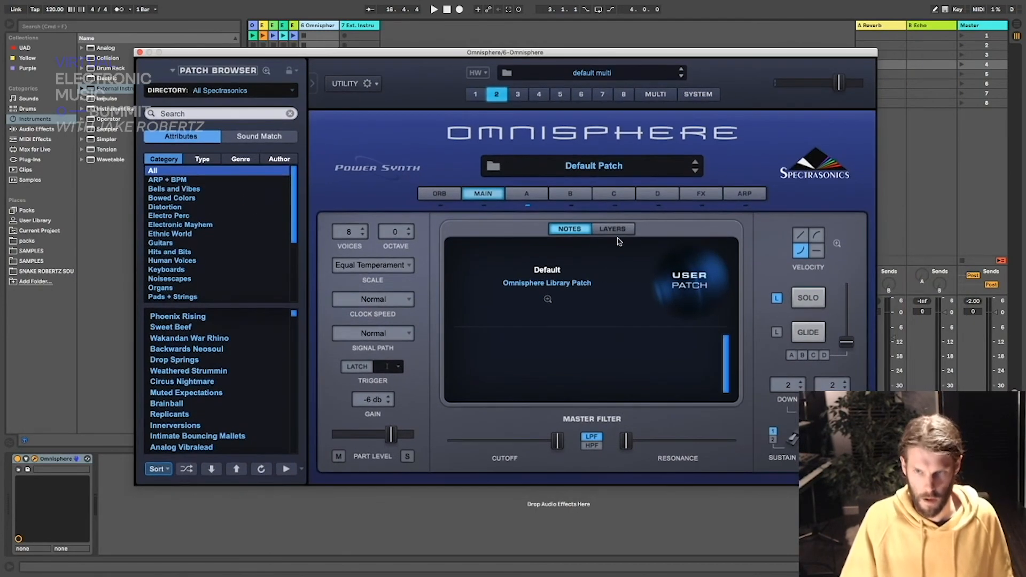
Step: Open the soundsource browser for part 2's layer A and filter it to Synthesizers, Analog Tones, Oberheim Xpander
{"action": "left_click", "coordinate": [526, 192]}
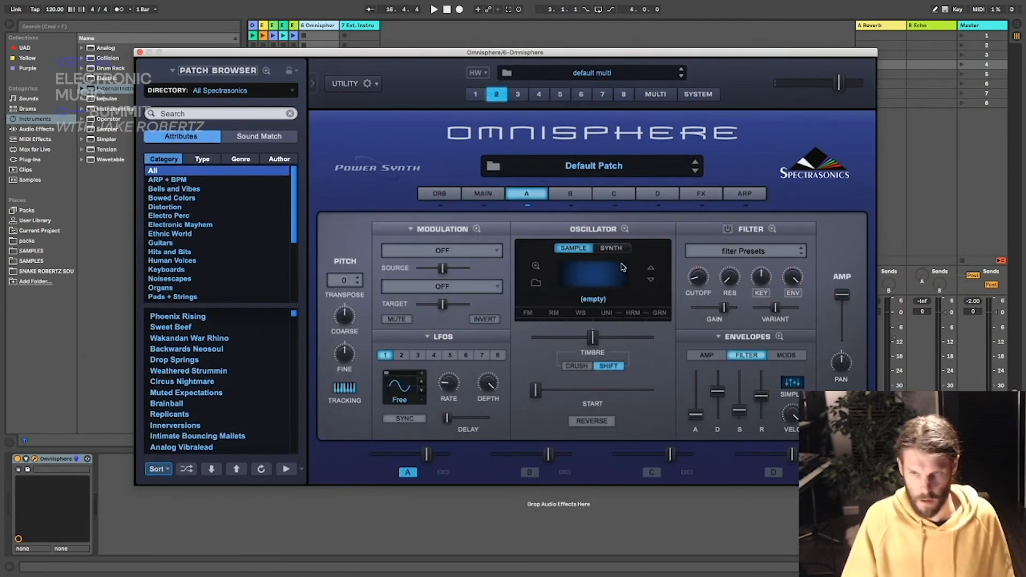
{"action": "left_click", "coordinate": [534, 284]}
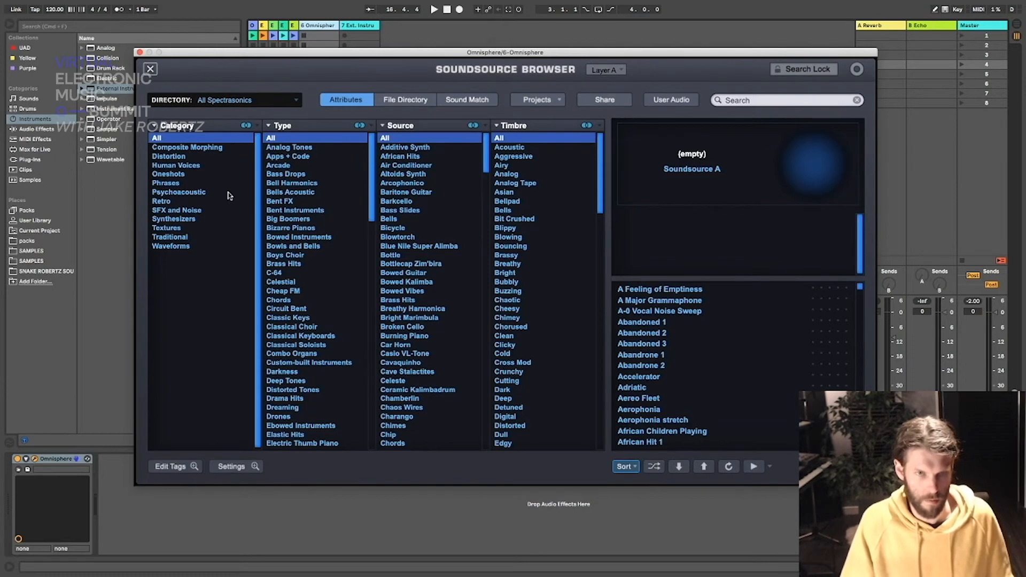
{"action": "left_click", "coordinate": [227, 101]}
{"action": "left_click", "coordinate": [277, 79]}
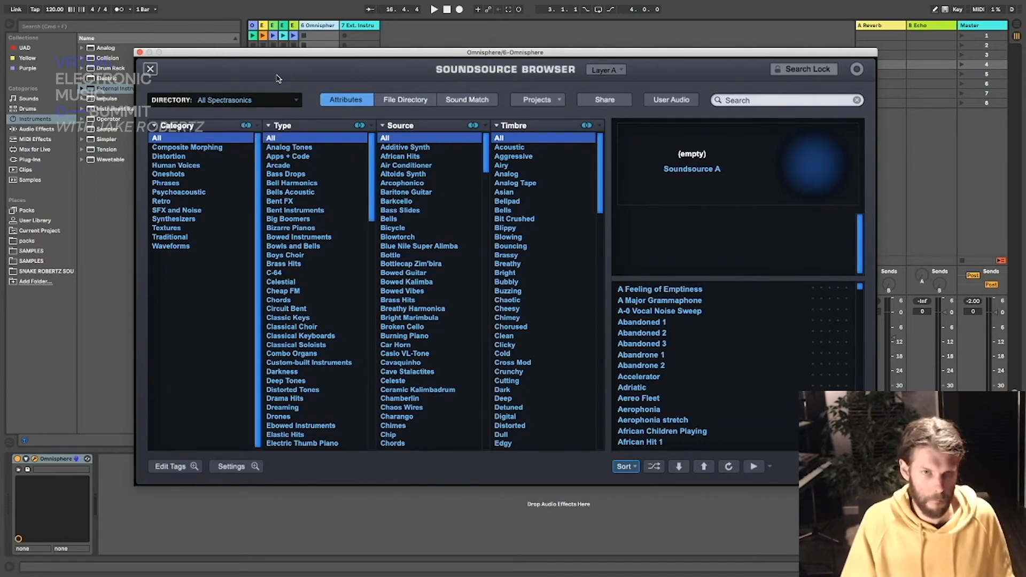
{"action": "left_click", "coordinate": [191, 220]}
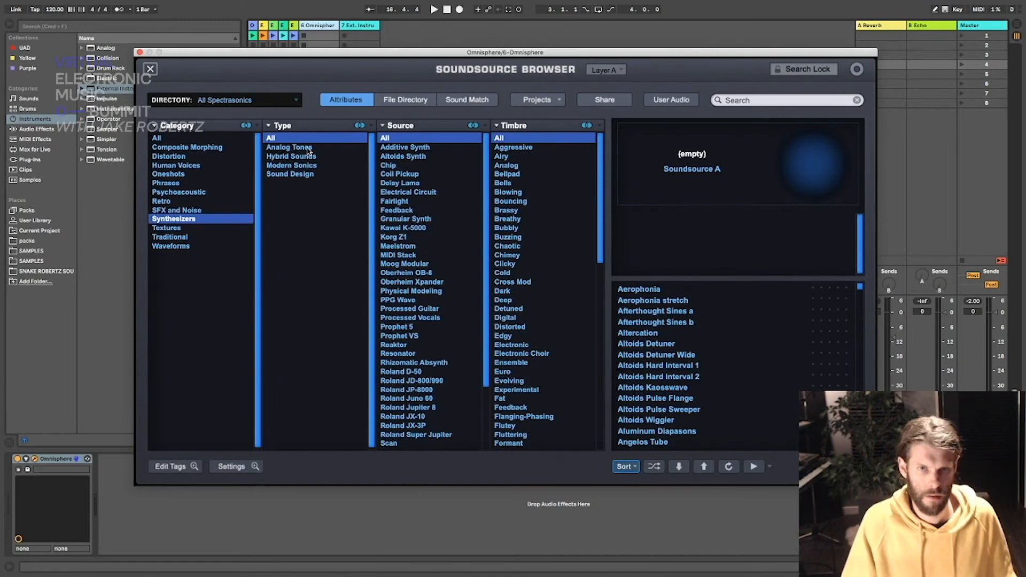
{"action": "left_click", "coordinate": [289, 147]}
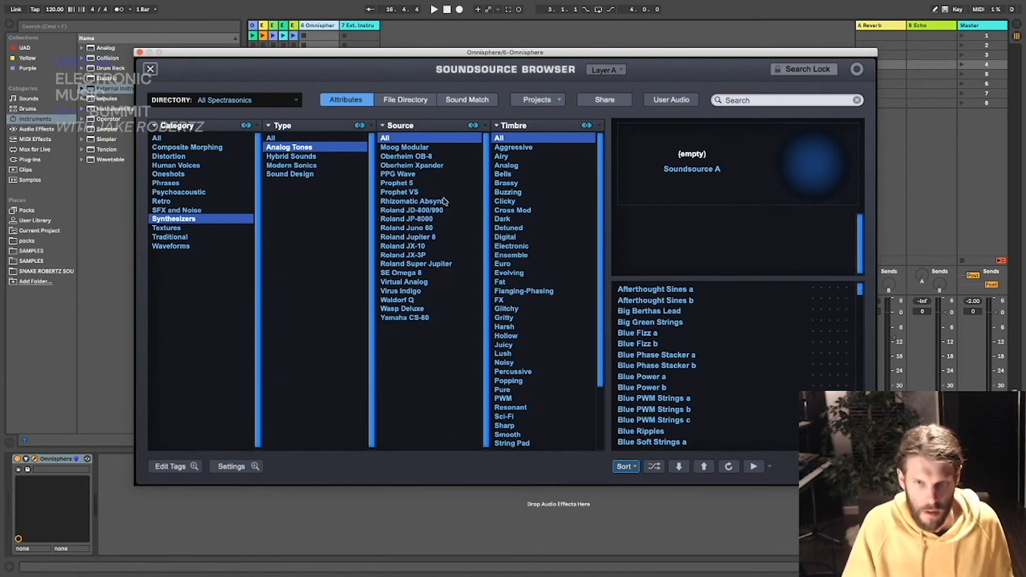
{"action": "left_click", "coordinate": [394, 166]}
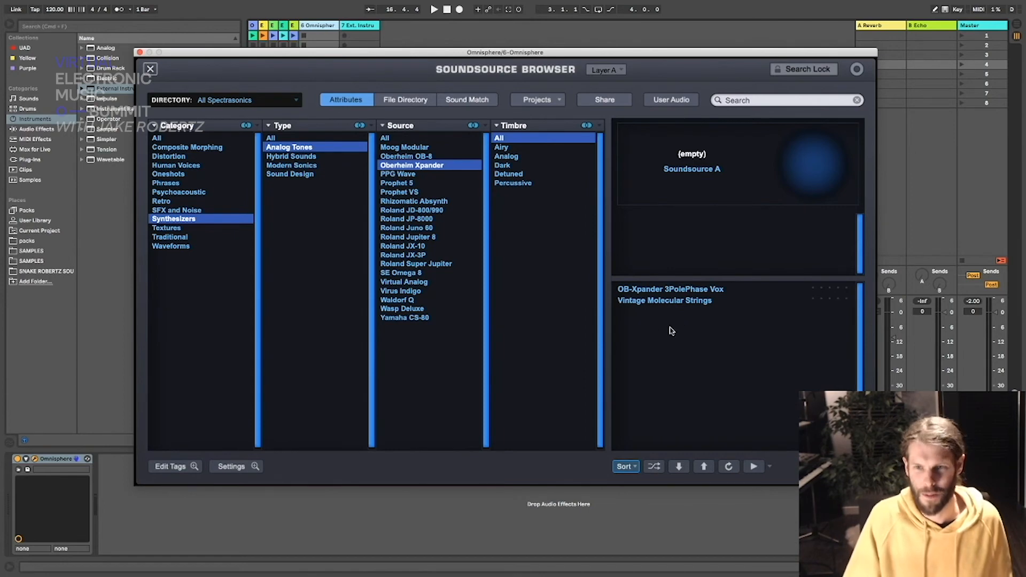
Step: Audition OB-Xpander 3PolePhase Vox, load Vintage Molecular Strings as layer A's soundsource and close the browser
{"action": "left_click", "coordinate": [664, 292]}
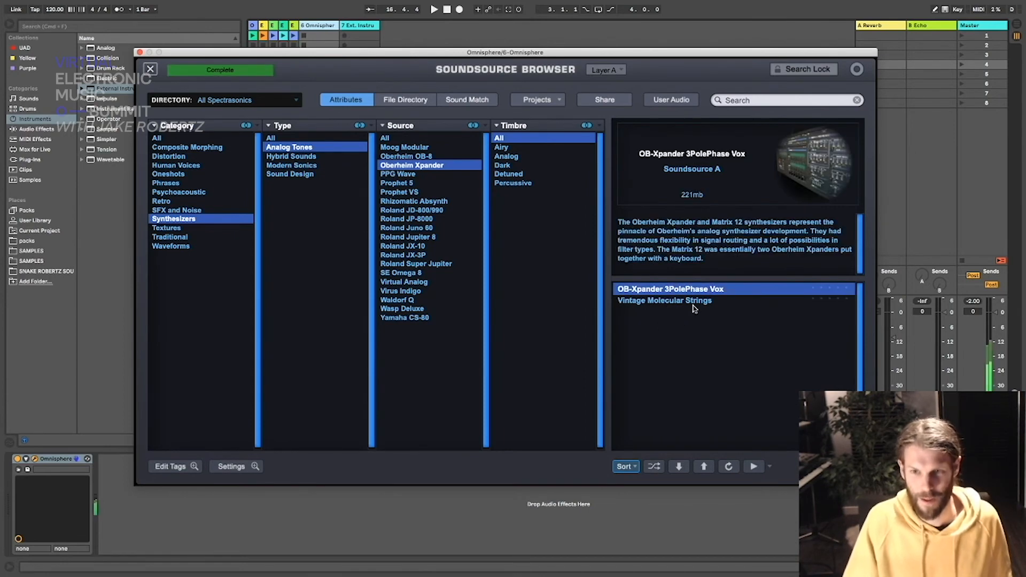
{"action": "left_click", "coordinate": [693, 301]}
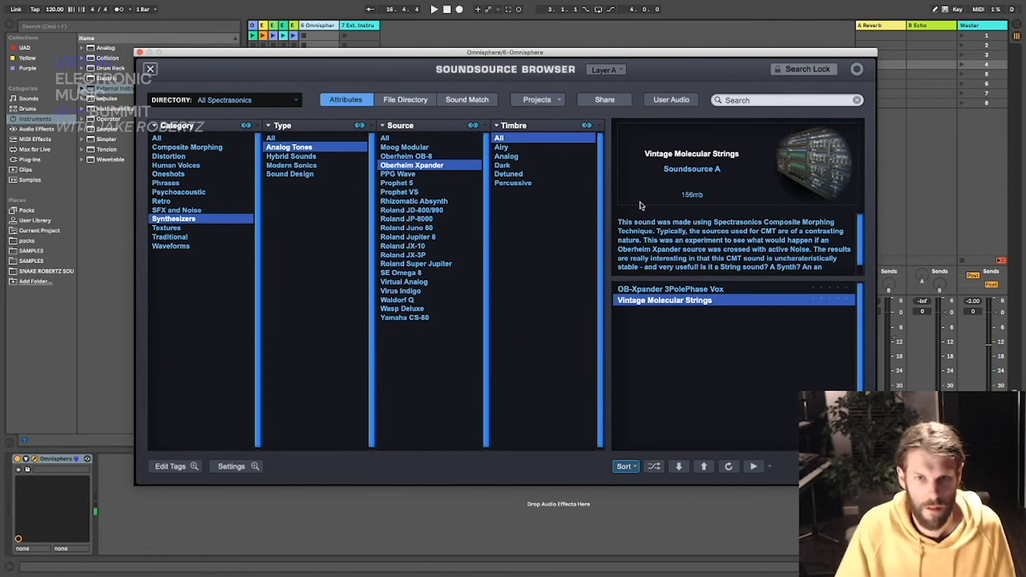
{"action": "left_click", "coordinate": [151, 69]}
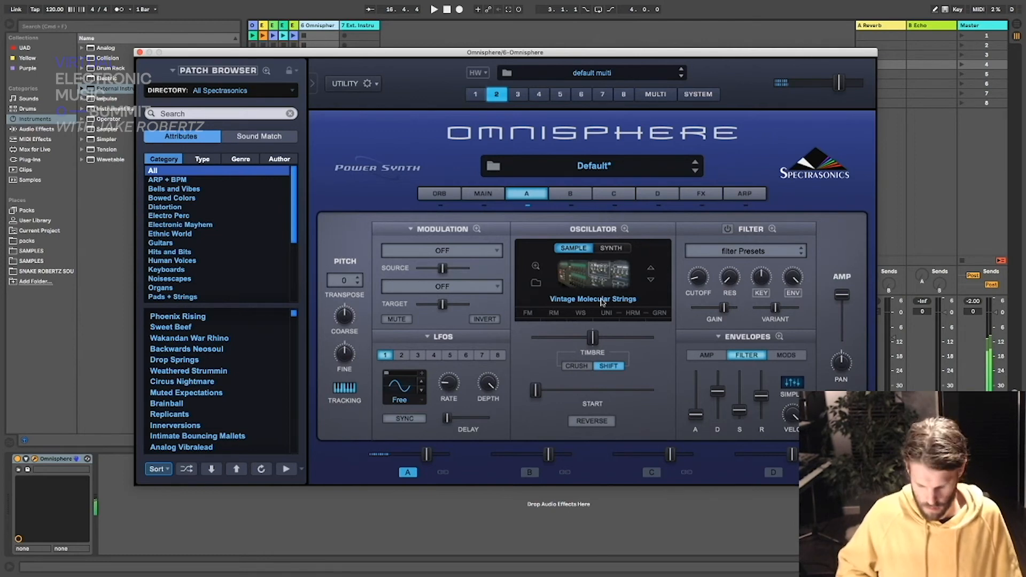
Step: Enable Harmonia in layer A's oscillator zoom and switch off its first voice
{"action": "left_click", "coordinate": [624, 230]}
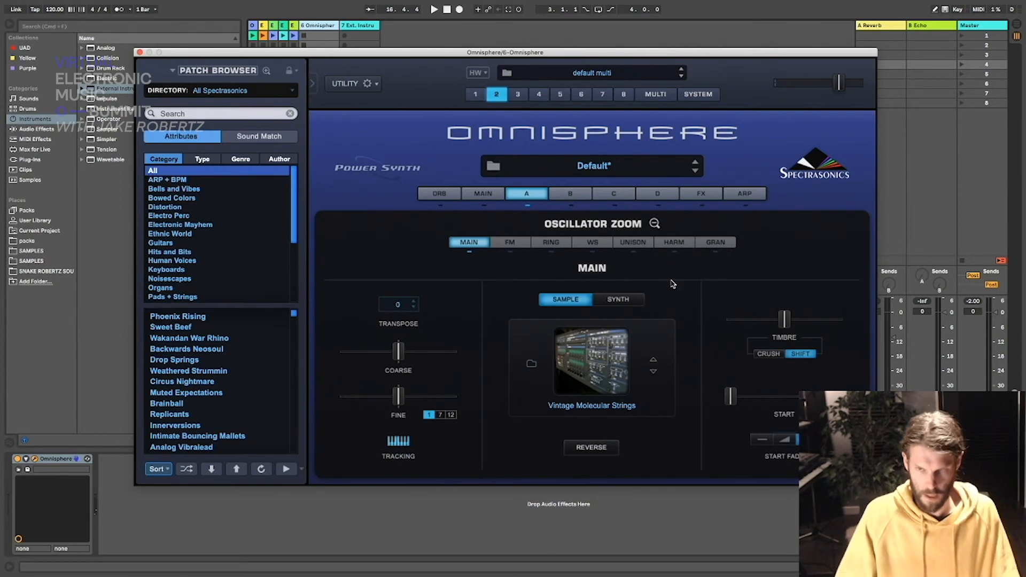
{"action": "left_click", "coordinate": [674, 243]}
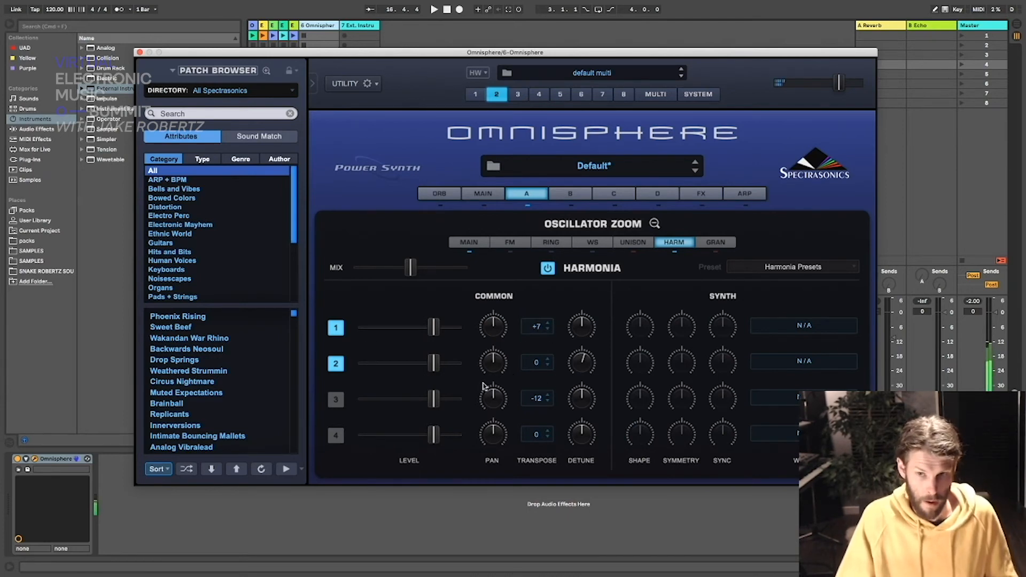
{"action": "left_click", "coordinate": [335, 334]}
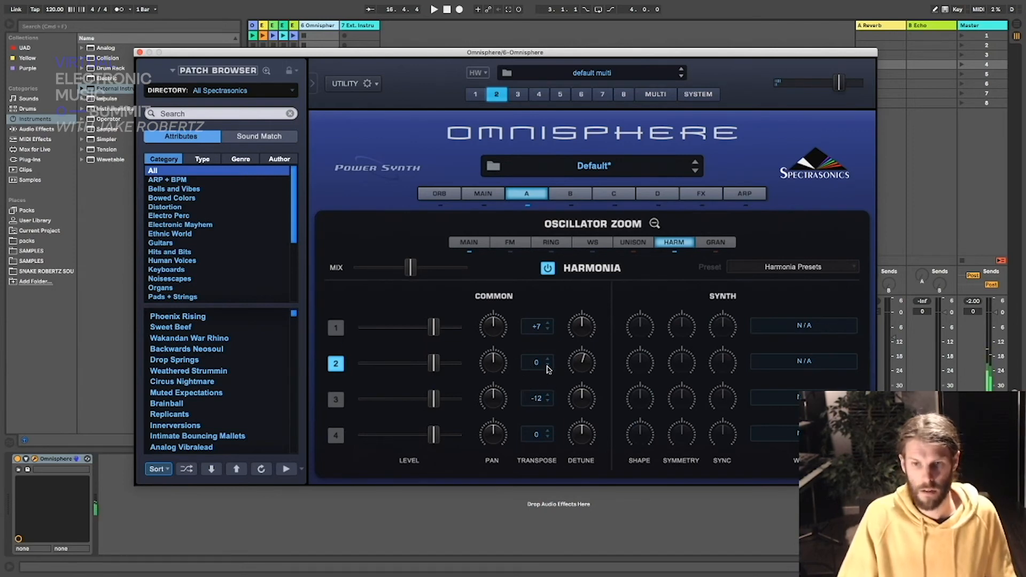
Step: Compare Harmonia voice 2 off and on, fine-tune its upward detune and pan it far right
{"action": "left_click", "coordinate": [335, 368]}
{"action": "left_click", "coordinate": [335, 368]}
{"action": "left_click_drag", "start_coordinate": [586, 365], "coordinate": [586, 370]}
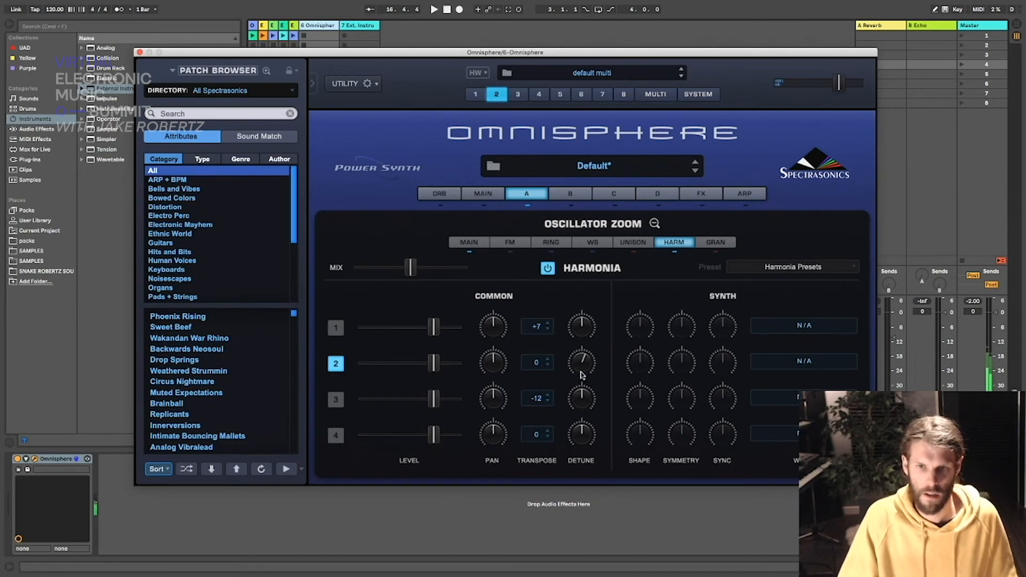
{"action": "left_click_drag", "start_coordinate": [492, 366], "coordinate": [501, 326]}
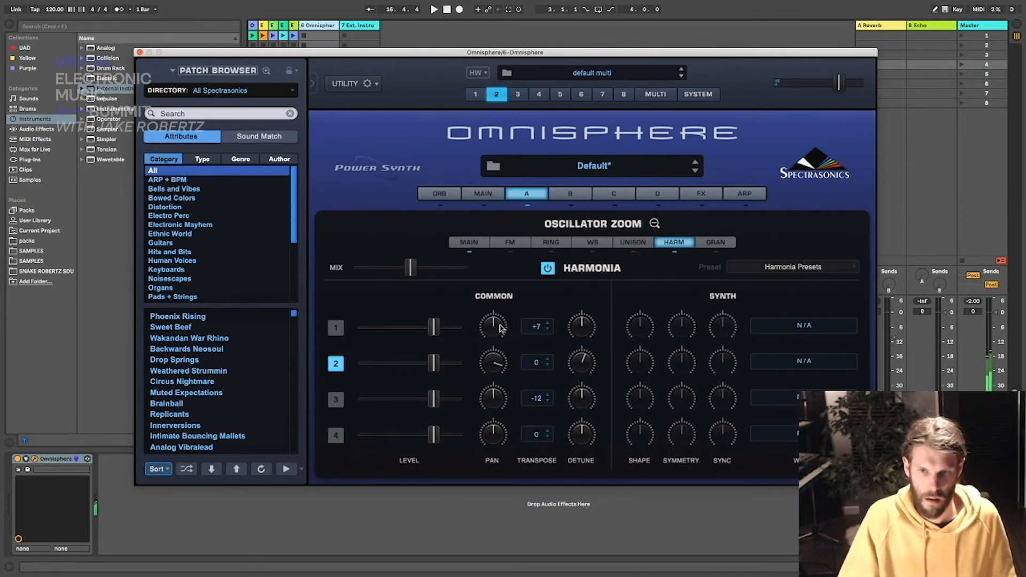
Step: Set Harmonia voice 3's transpose to 0, pan it left, detune it downward and switch the voice on
{"action": "left_click", "coordinate": [537, 400]}
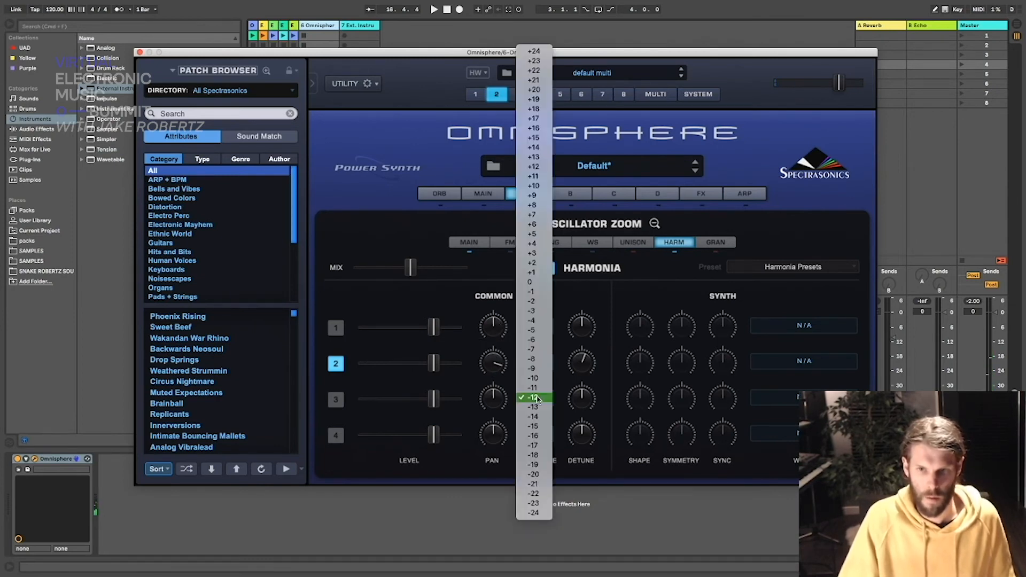
{"action": "left_click", "coordinate": [535, 275]}
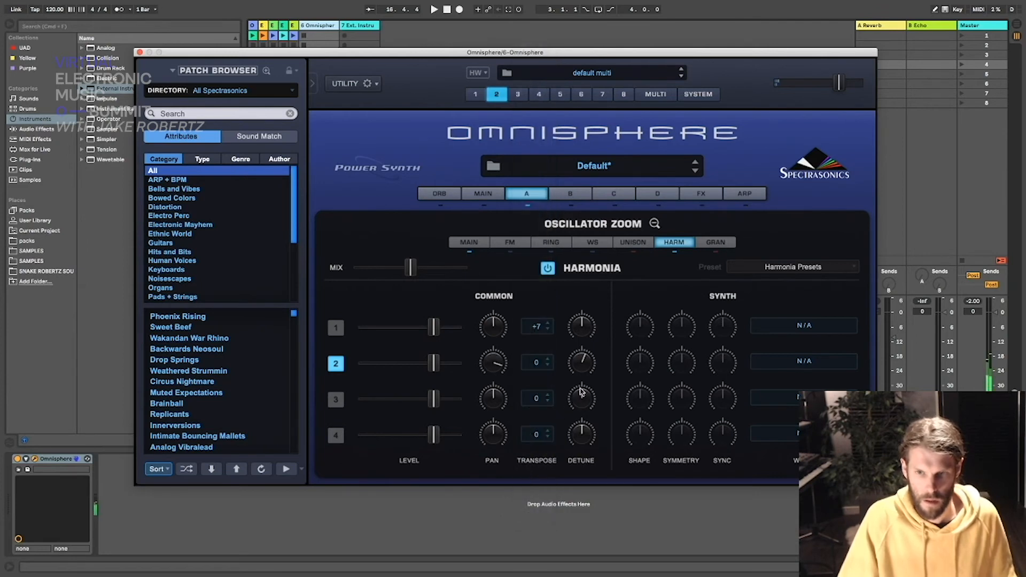
{"action": "left_click_drag", "start_coordinate": [496, 394], "coordinate": [497, 432]}
{"action": "left_click_drag", "start_coordinate": [582, 400], "coordinate": [581, 410]}
{"action": "left_click", "coordinate": [336, 403]}
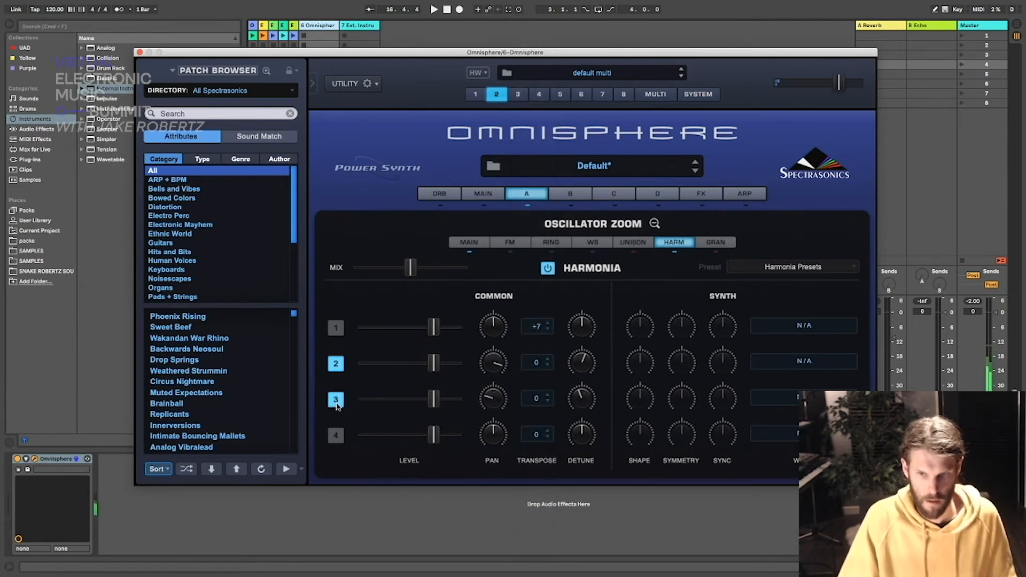
{"action": "left_click", "coordinate": [578, 405]}
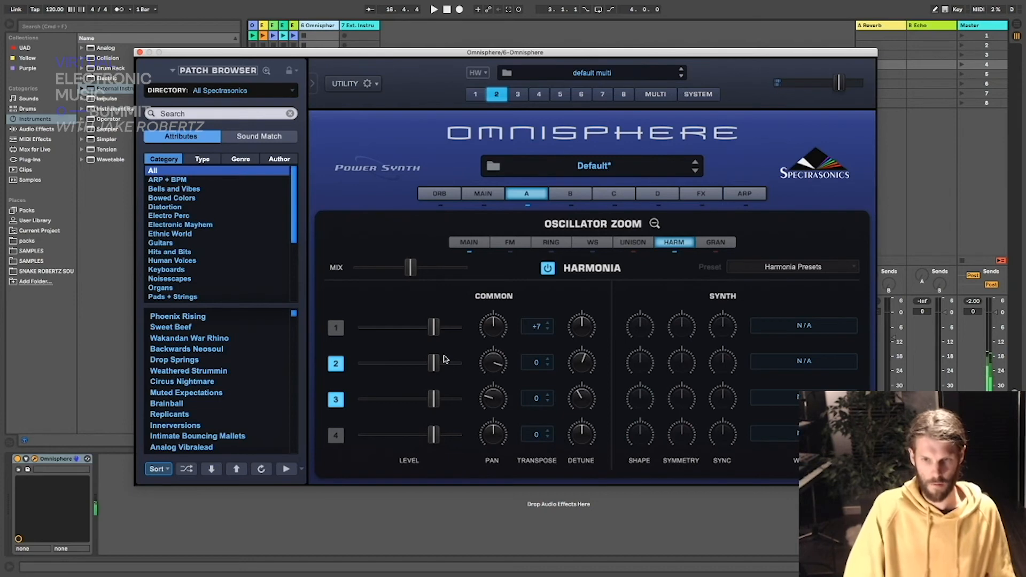
Step: Switch on Harmonia voices 1 and 4 and set voice 4's transpose to -12
{"action": "left_click", "coordinate": [338, 327]}
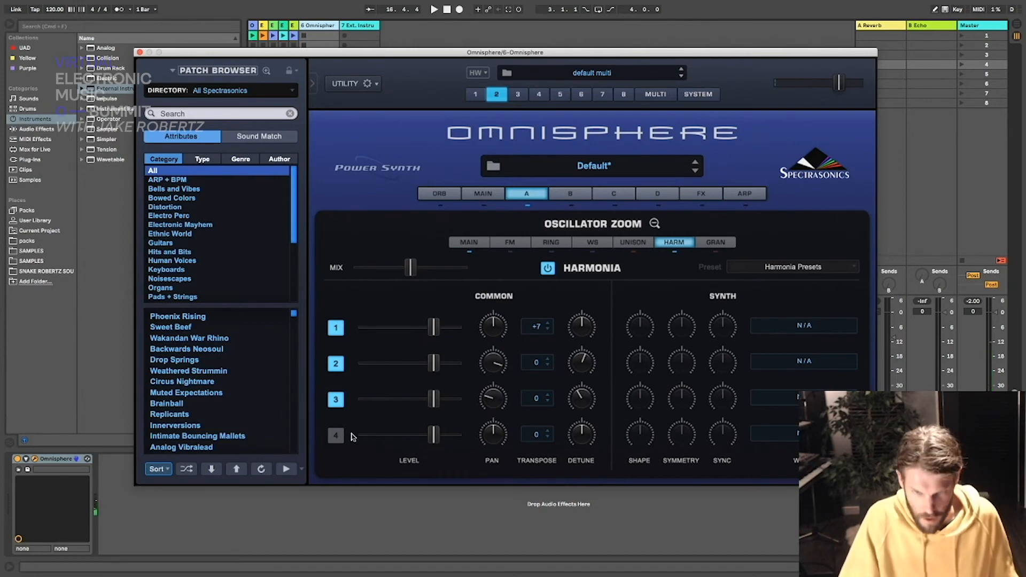
{"action": "left_click", "coordinate": [336, 435]}
{"action": "left_click", "coordinate": [542, 437]}
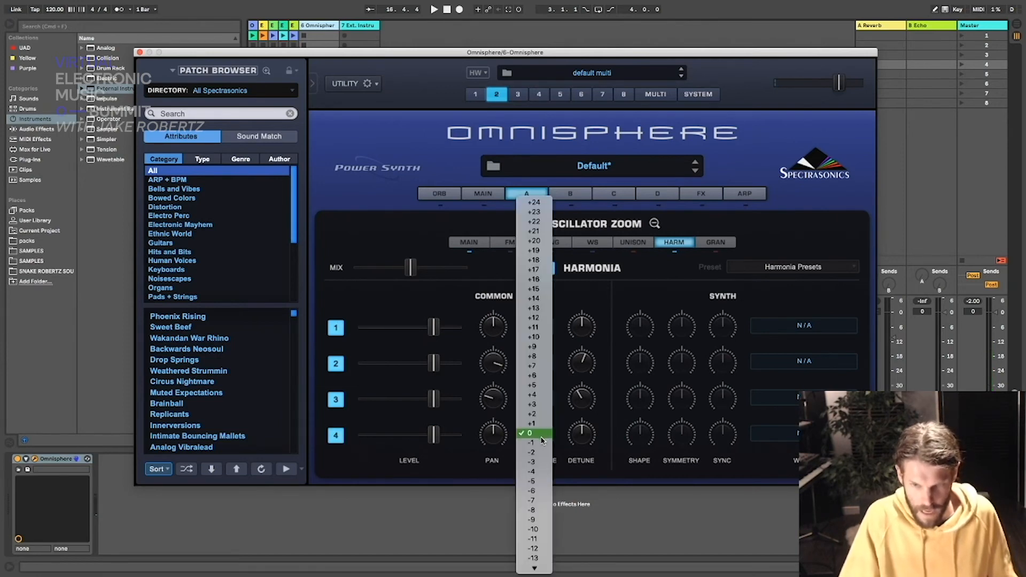
{"action": "scroll", "coordinate": [542, 449], "scroll_direction": "down", "scroll_amount": 3}
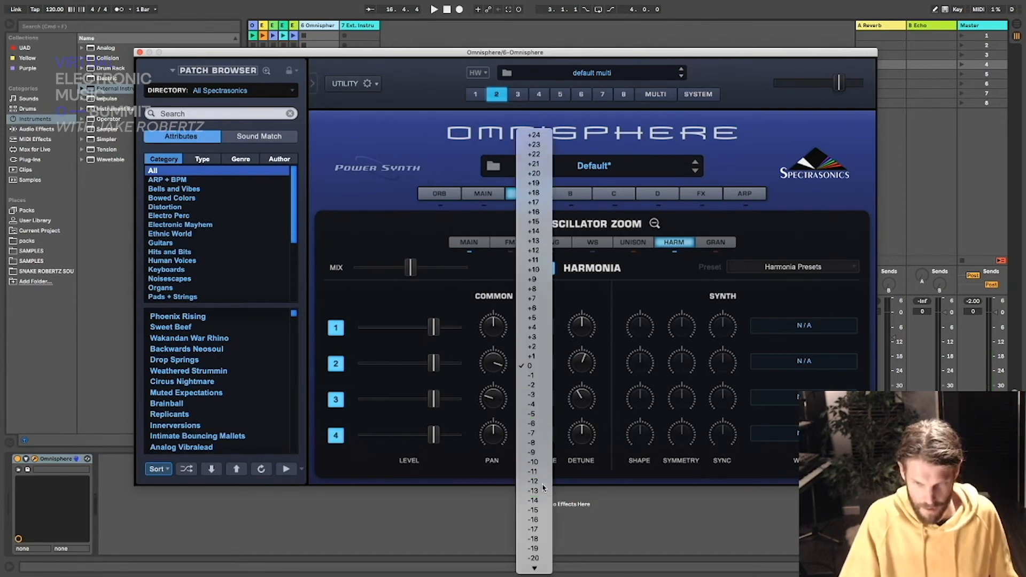
{"action": "left_click", "coordinate": [541, 482]}
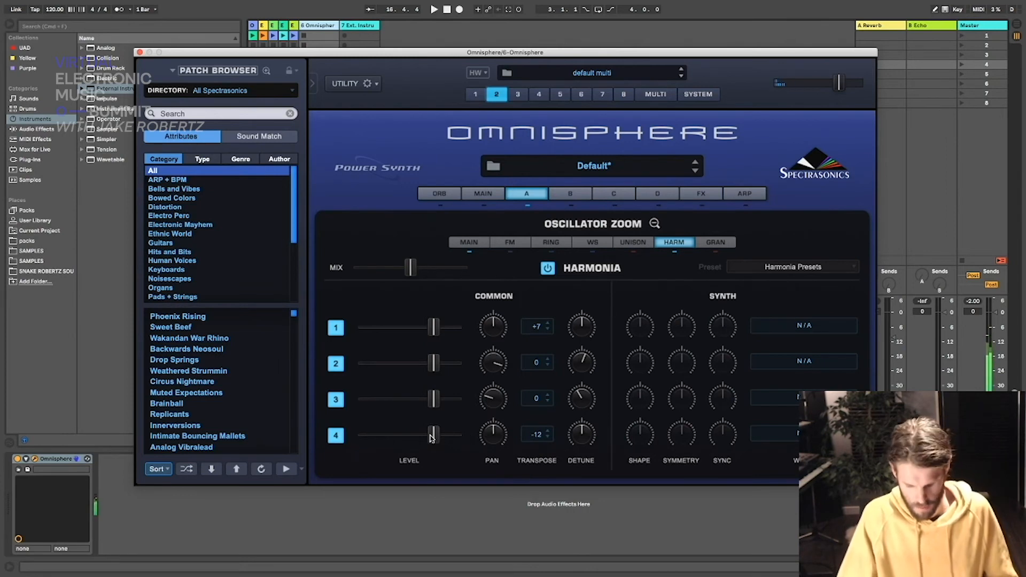
Step: Slightly lower the level of Harmonia voice 4 and leave the oscillator zoom for layer A's main view
{"action": "left_click_drag", "start_coordinate": [432, 437], "coordinate": [431, 438]}
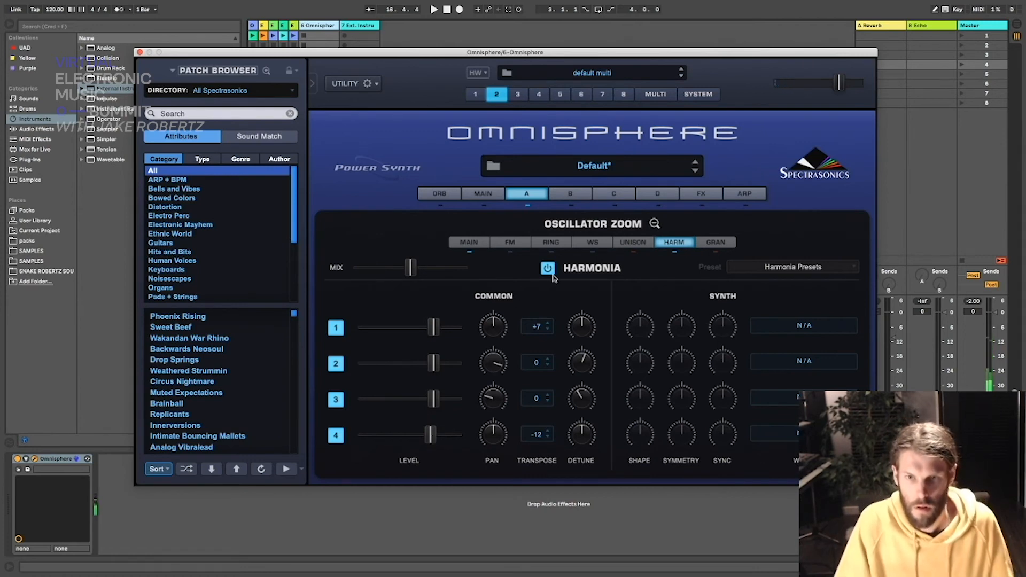
{"action": "left_click", "coordinate": [469, 243]}
{"action": "left_click", "coordinate": [527, 192]}
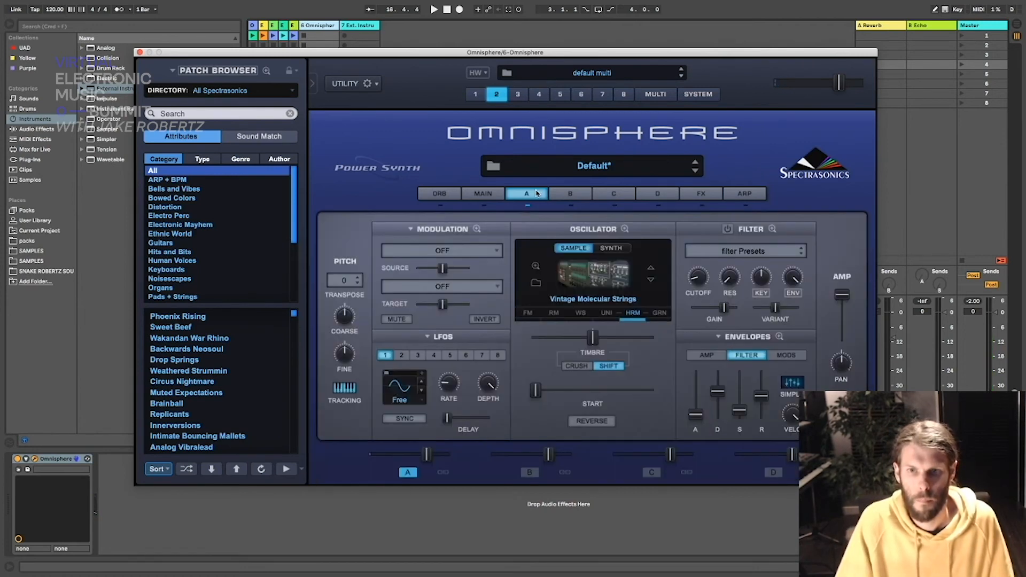
Step: Open the soundsource browser for the empty layer B and filter it to the Composite Morphing category
{"action": "left_click", "coordinate": [570, 194]}
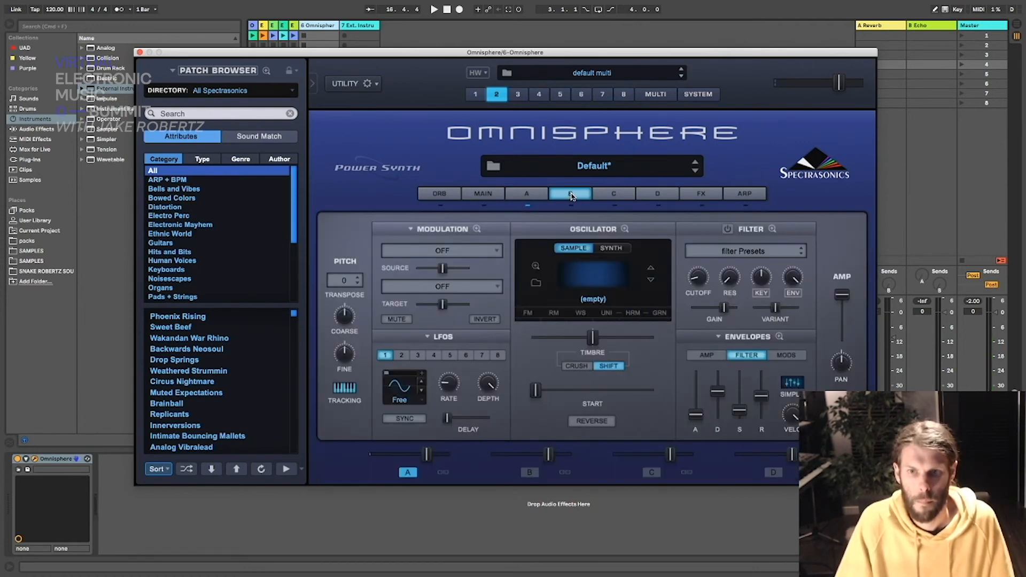
{"action": "left_click", "coordinate": [536, 284]}
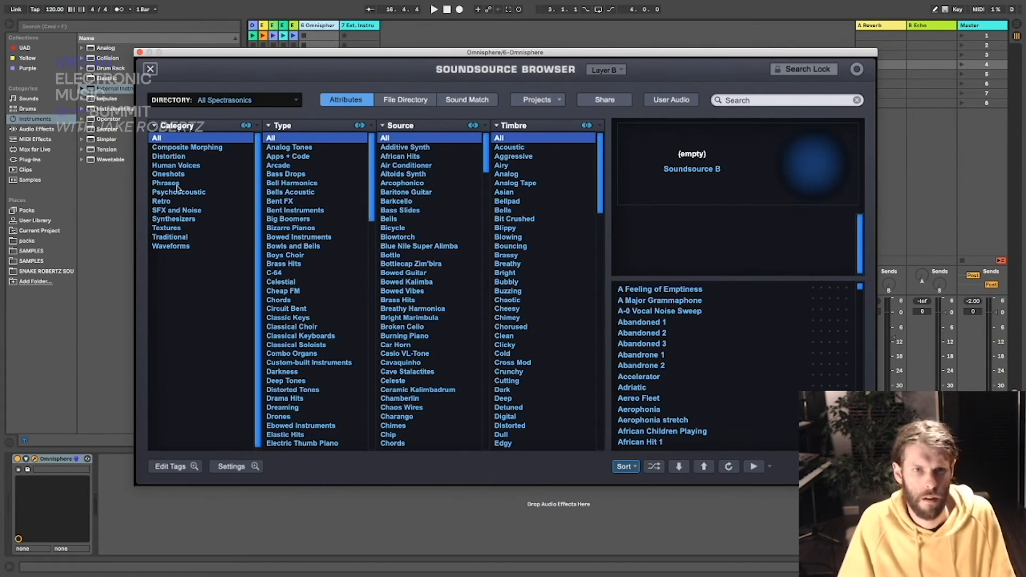
{"action": "left_click", "coordinate": [203, 147]}
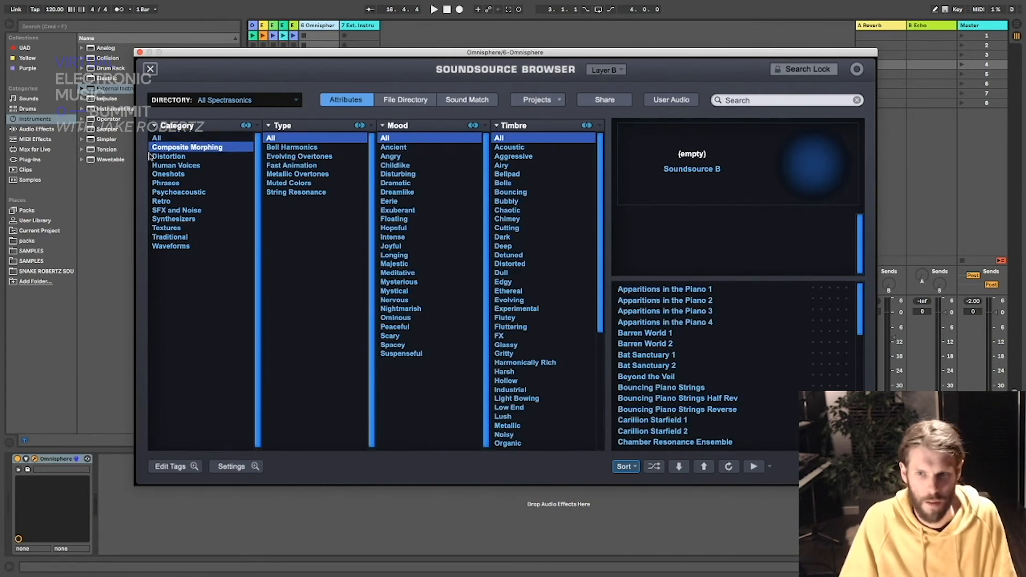
Step: Audition Apparitions in the Piano 3, Apparitions in the Piano 2 and Carillion Starfield 2 on layer B
{"action": "left_click", "coordinate": [657, 310]}
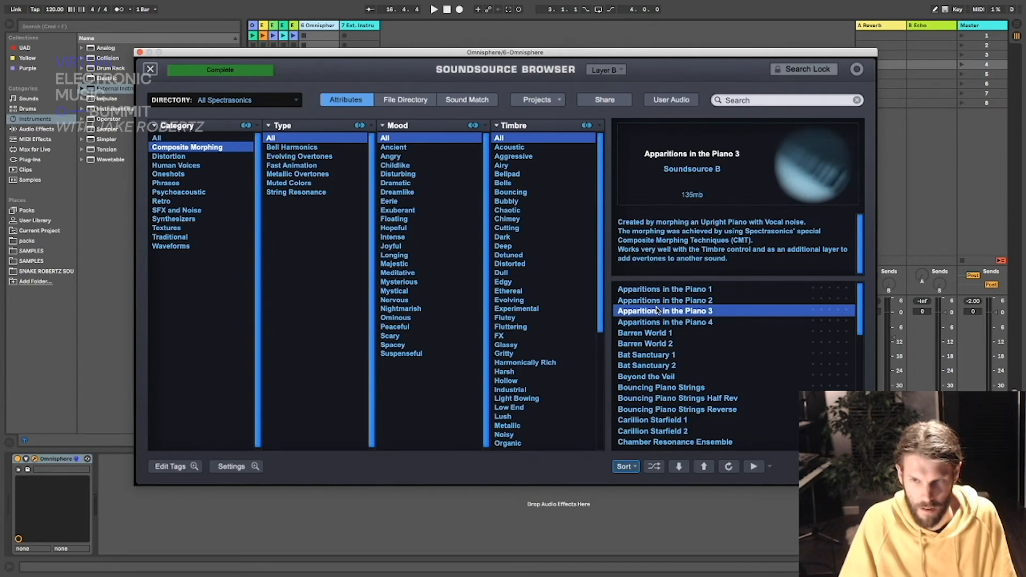
{"action": "left_click", "coordinate": [663, 300]}
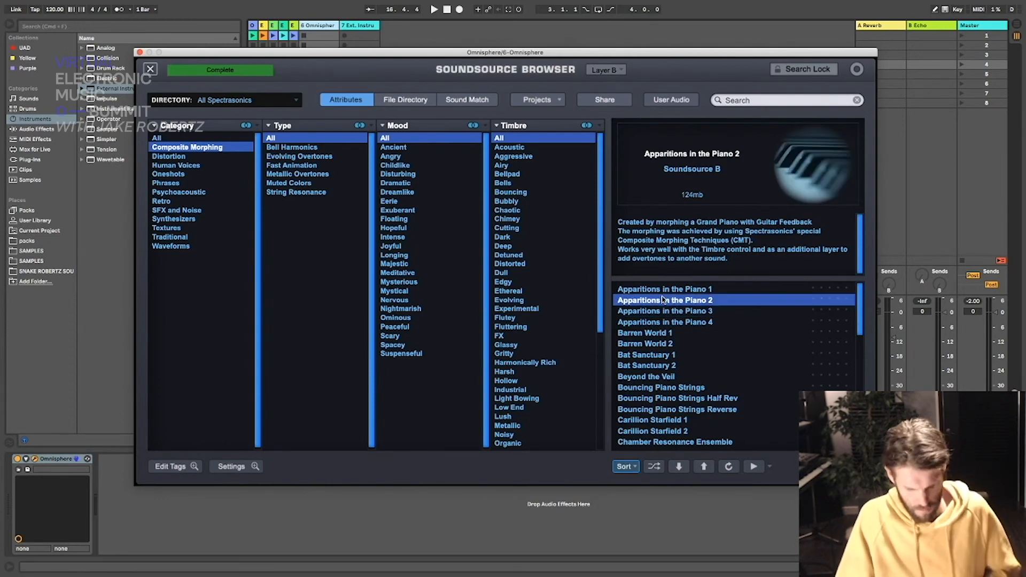
{"action": "left_click", "coordinate": [664, 310]}
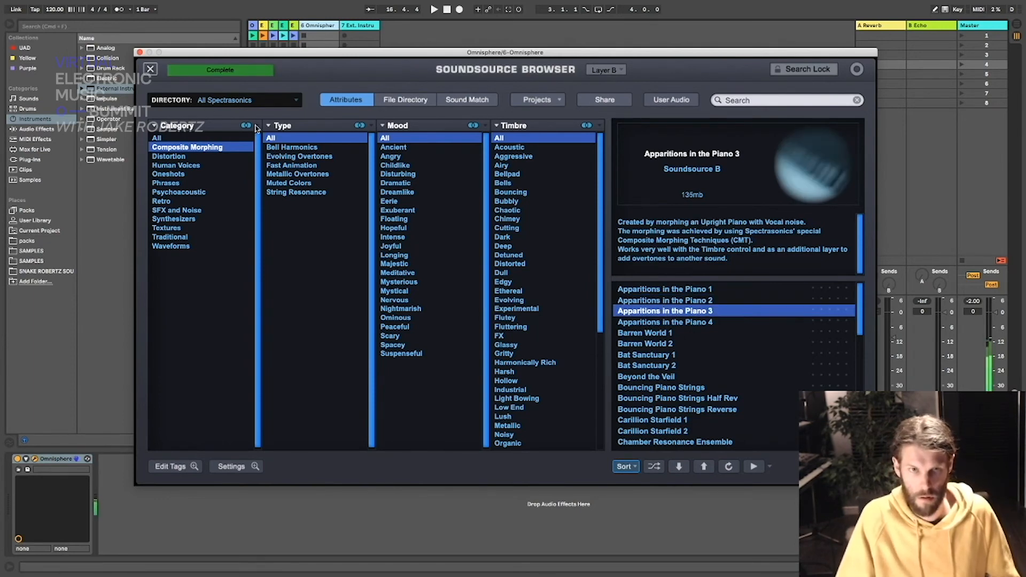
{"action": "left_click", "coordinate": [150, 68]}
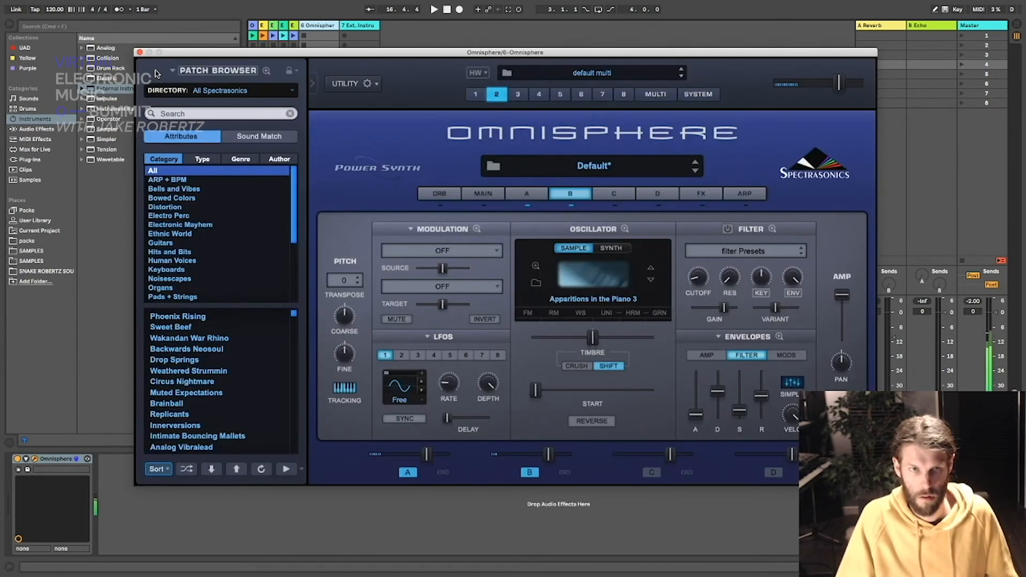
{"action": "left_click", "coordinate": [534, 283]}
{"action": "left_click", "coordinate": [656, 429]}
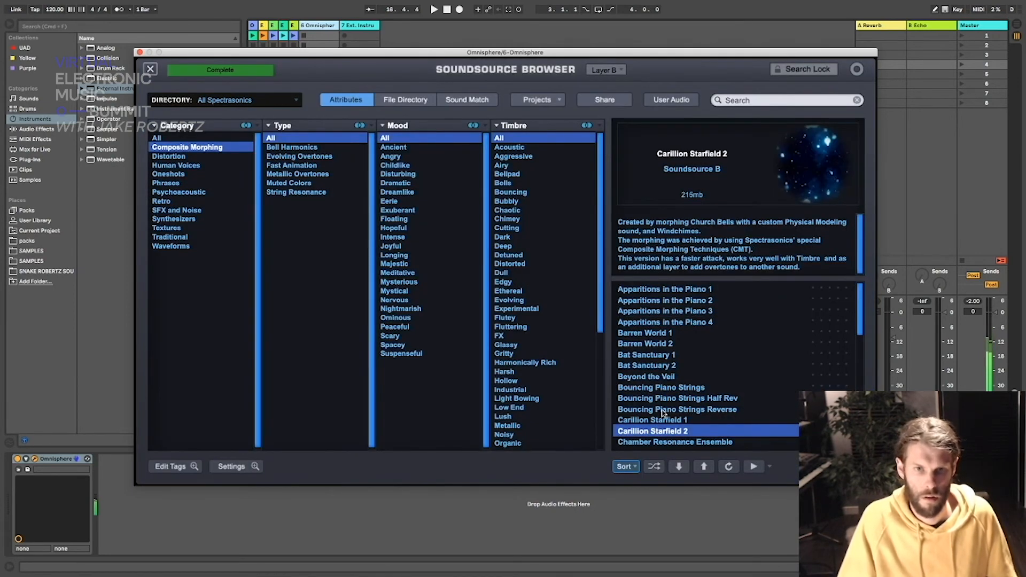
Step: Narrow the soundsources to Evolving Overtones, audition Resonance of the Rings and Barren World 2, and load Clairvoyant a on layer B
{"action": "left_click", "coordinate": [322, 157]}
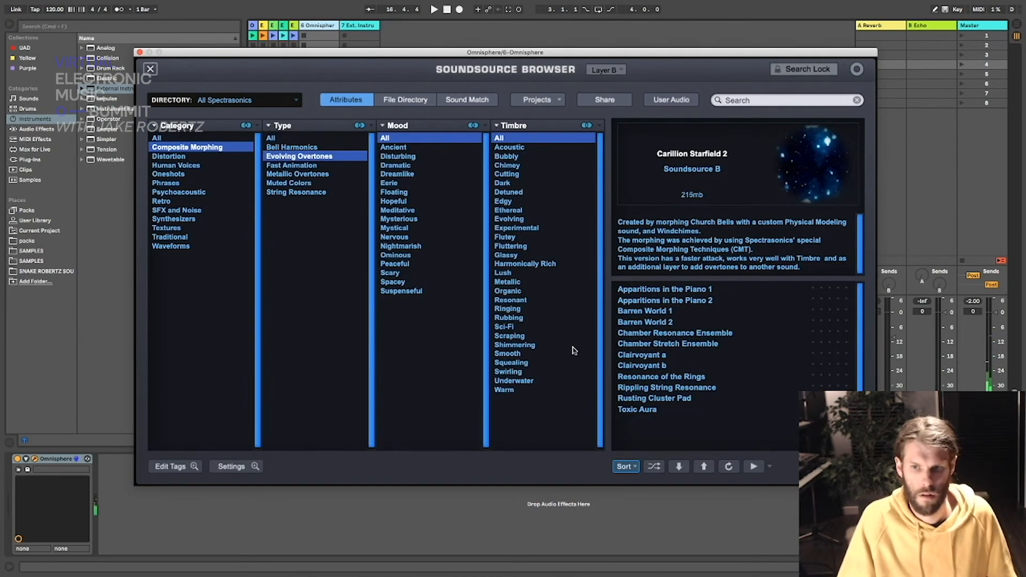
{"action": "left_click", "coordinate": [637, 376]}
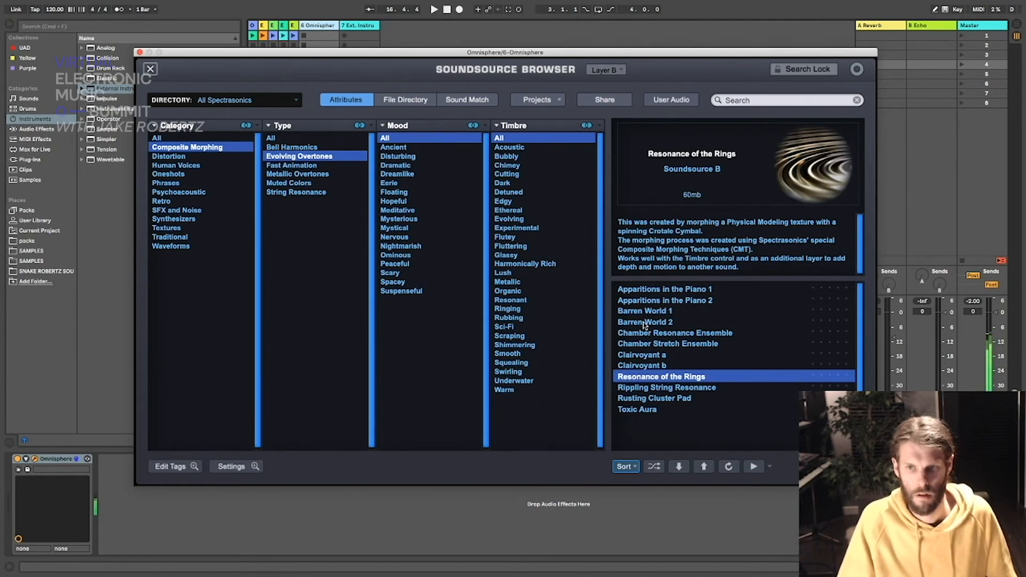
{"action": "left_click", "coordinate": [644, 323]}
{"action": "left_click", "coordinate": [652, 377]}
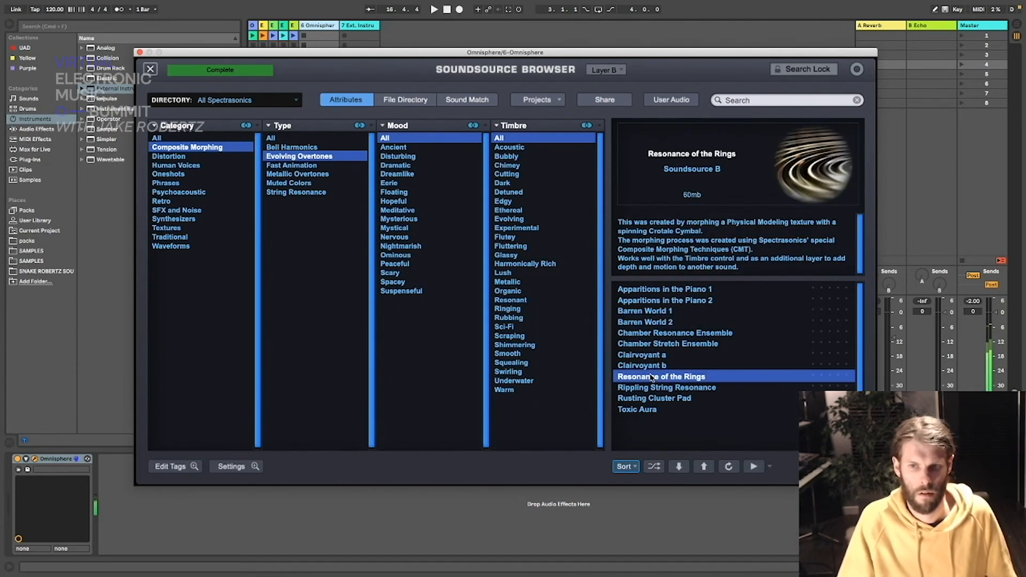
{"action": "left_click", "coordinate": [647, 354]}
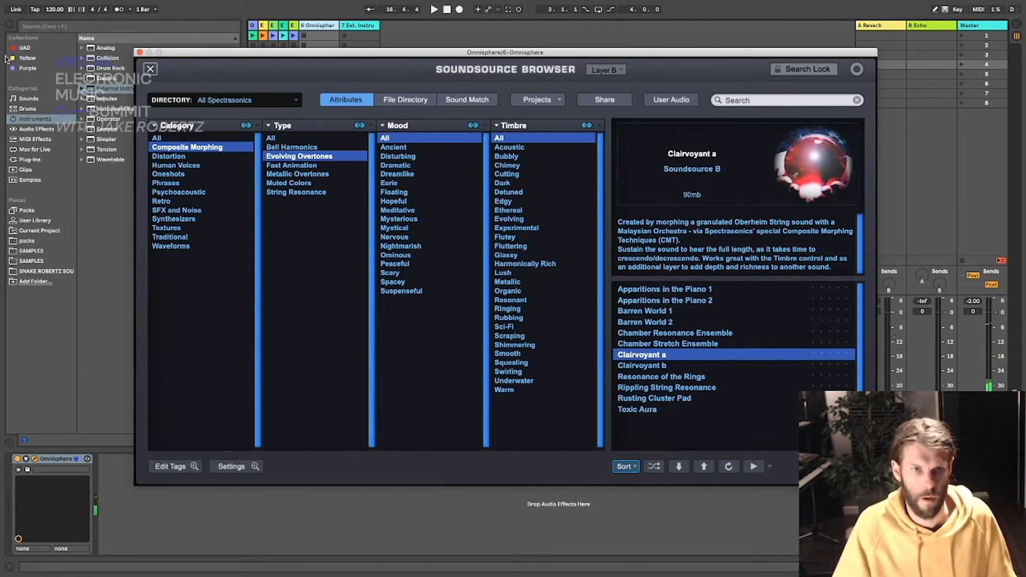
{"action": "left_click", "coordinate": [150, 69]}
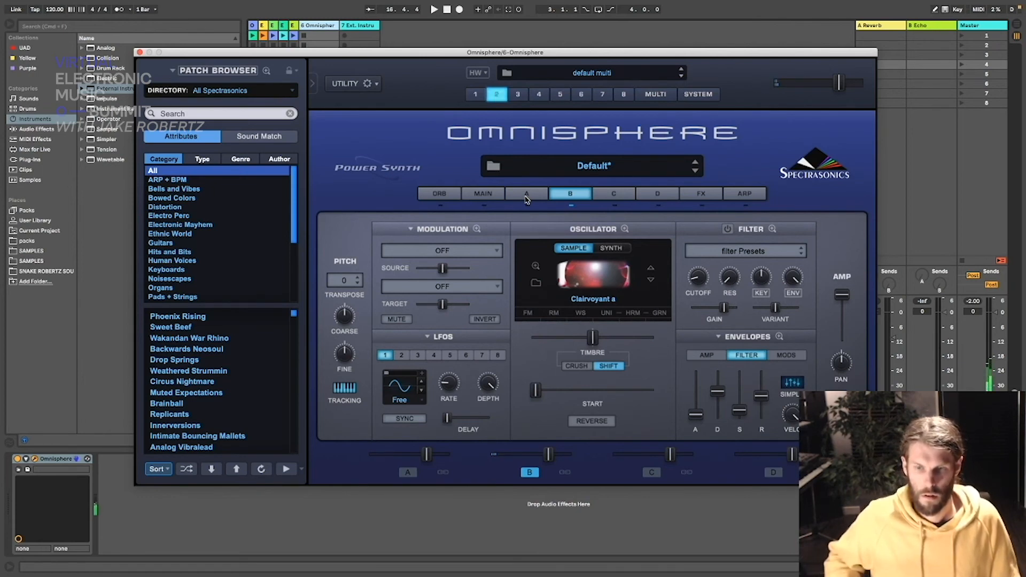
Step: Link layers A and B, switch on layer A's filter and load the Notch+Bandpass specialty preset
{"action": "left_click", "coordinate": [544, 191]}
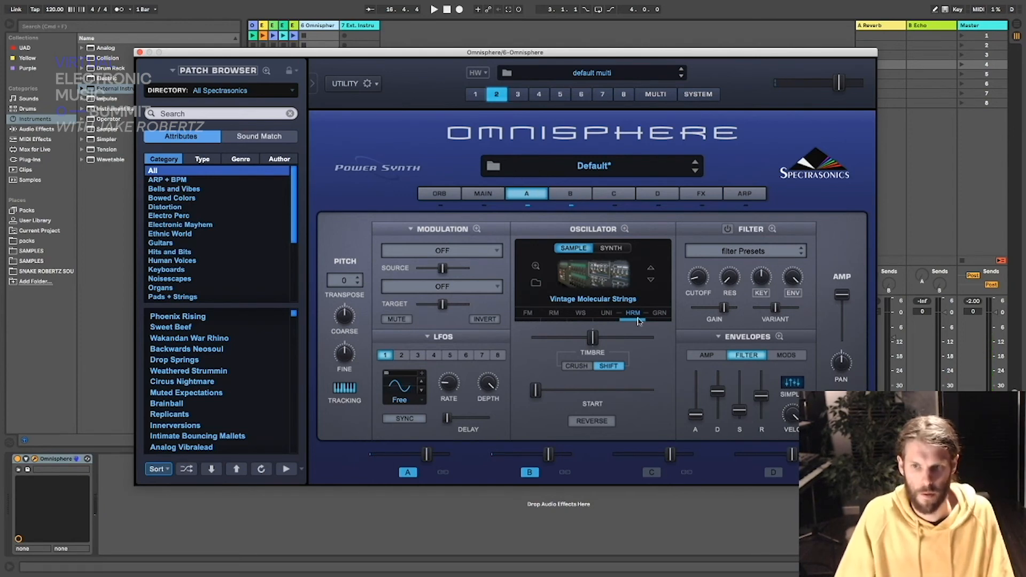
{"action": "left_click", "coordinate": [565, 472]}
{"action": "left_click", "coordinate": [726, 230]}
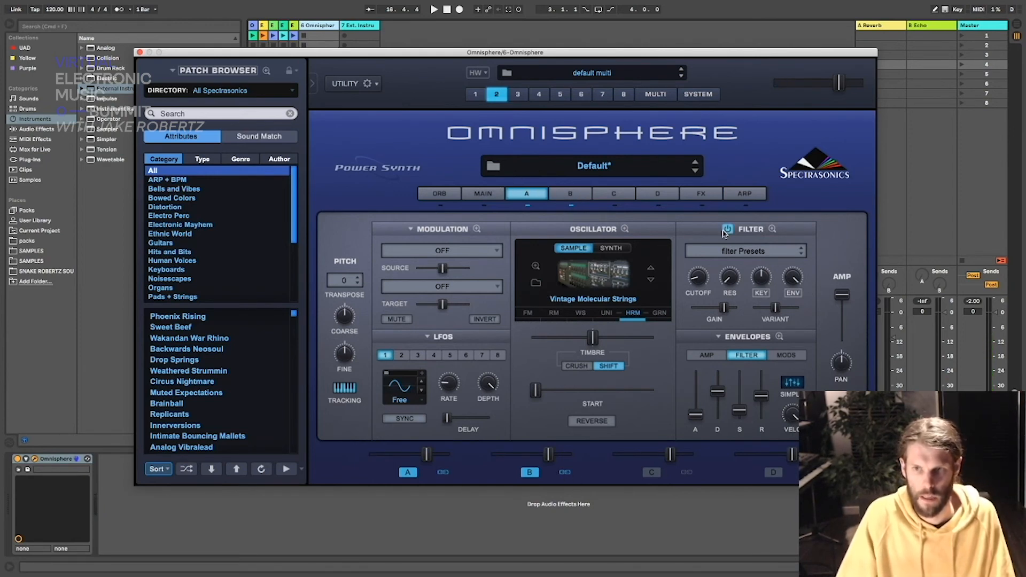
{"action": "left_click", "coordinate": [742, 252]}
{"action": "mouse_move", "coordinate": [741, 256]}
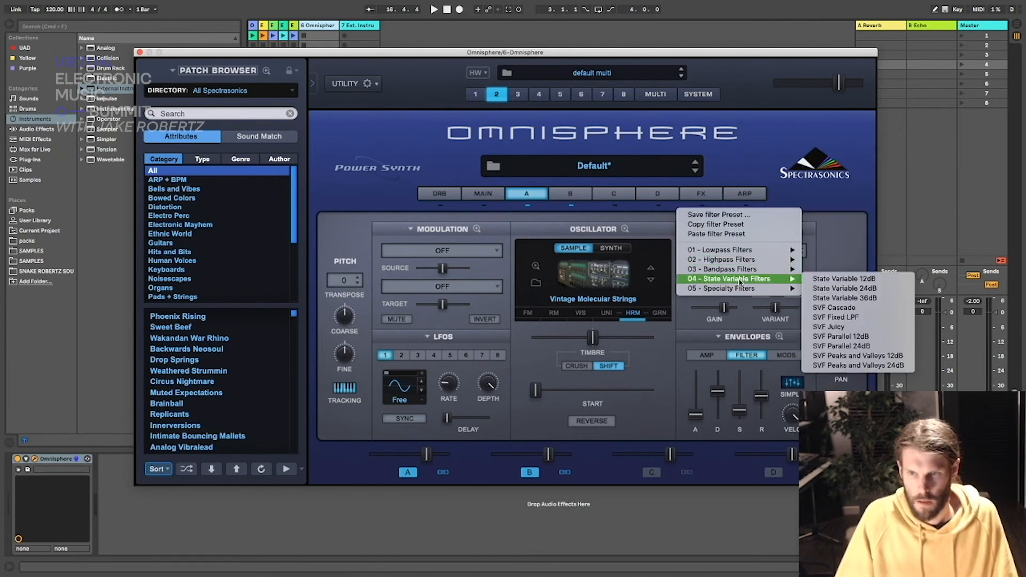
{"action": "mouse_move", "coordinate": [738, 293]}
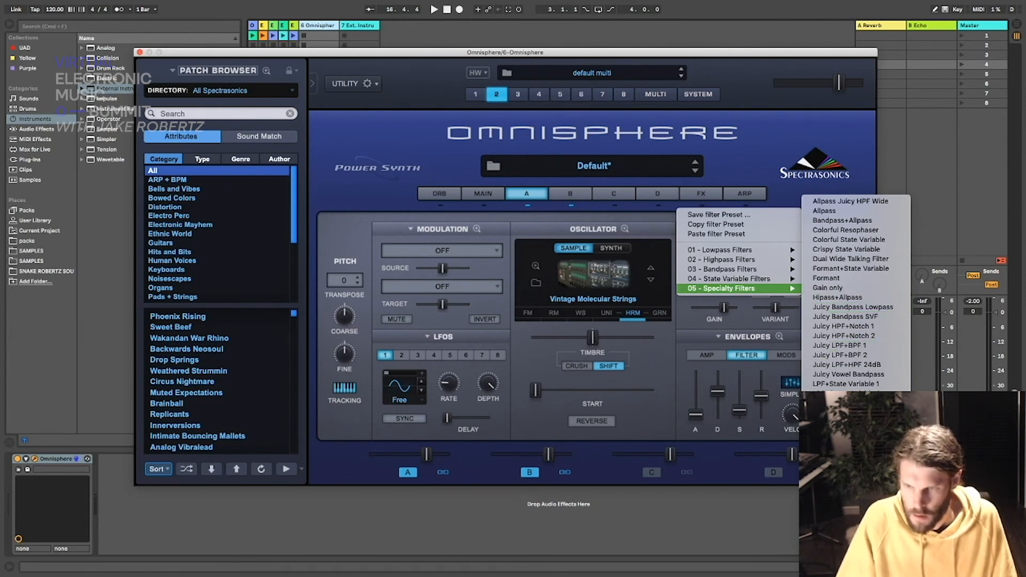
{"action": "left_click", "coordinate": [840, 414]}
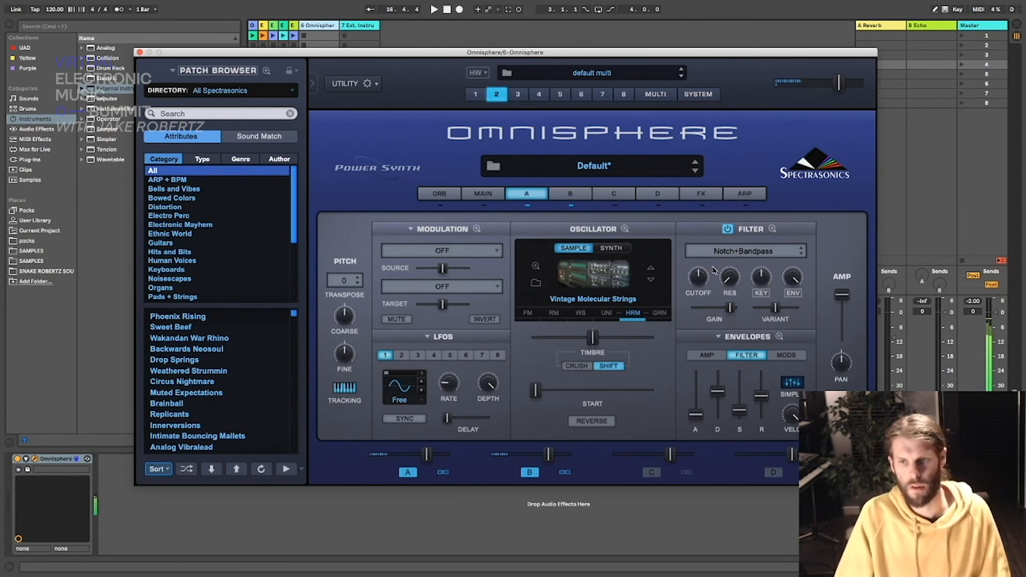
Step: Modulate layer A's filter cutoff with an LFO and close the modulation routing view
{"action": "right_click", "coordinate": [697, 275]}
{"action": "mouse_move", "coordinate": [767, 302]}
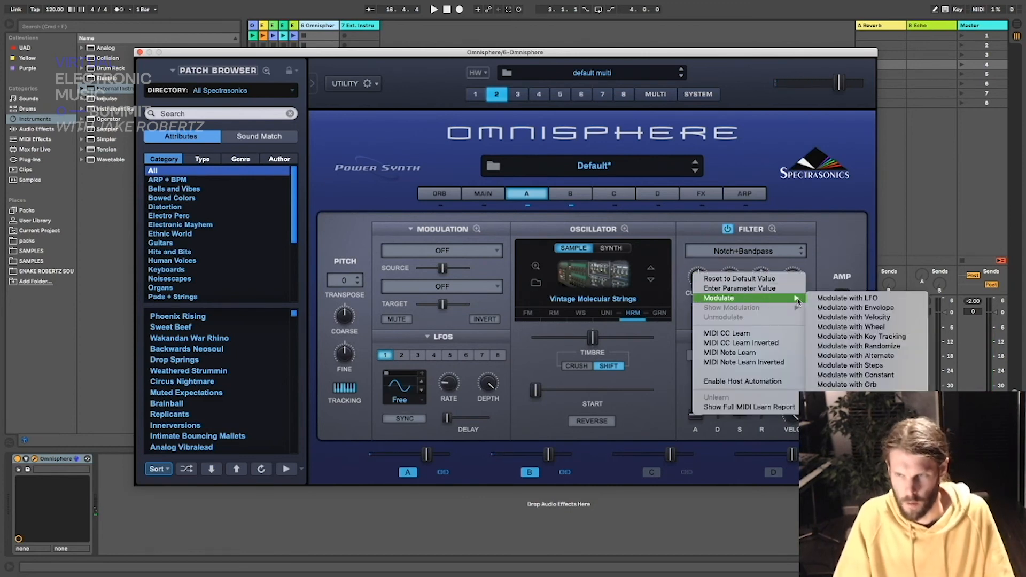
{"action": "left_click", "coordinate": [839, 297]}
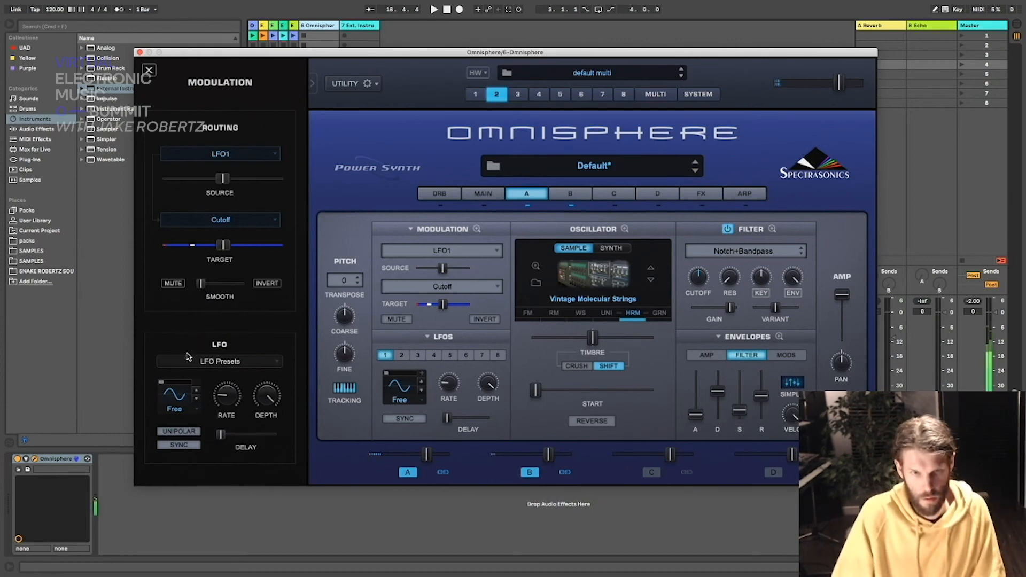
{"action": "mouse_move", "coordinate": [220, 402]}
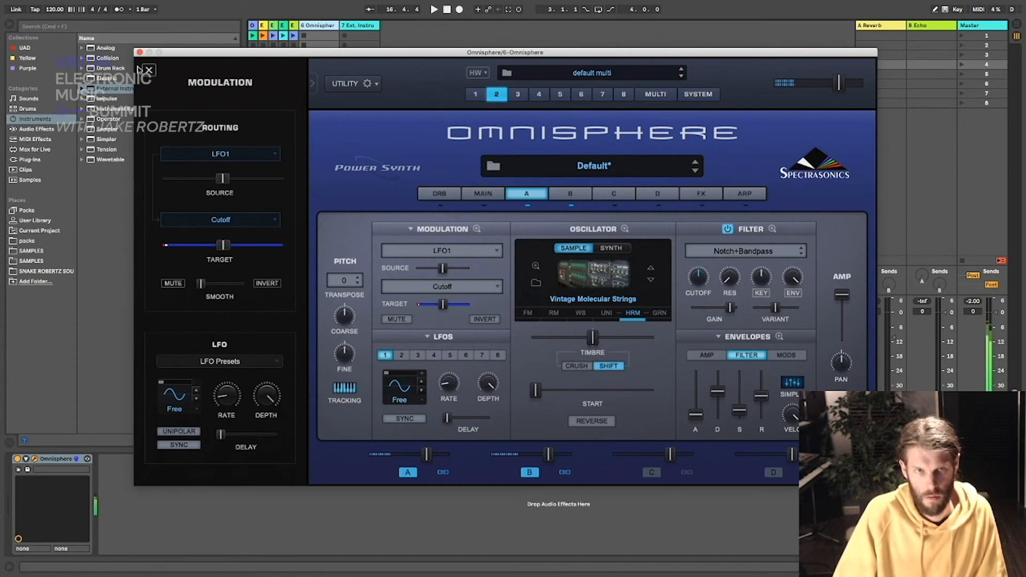
{"action": "left_click", "coordinate": [544, 167]}
Step: Insert an EZ-Verb reverb in the first slot of the common effects rack
{"action": "left_click", "coordinate": [702, 193]}
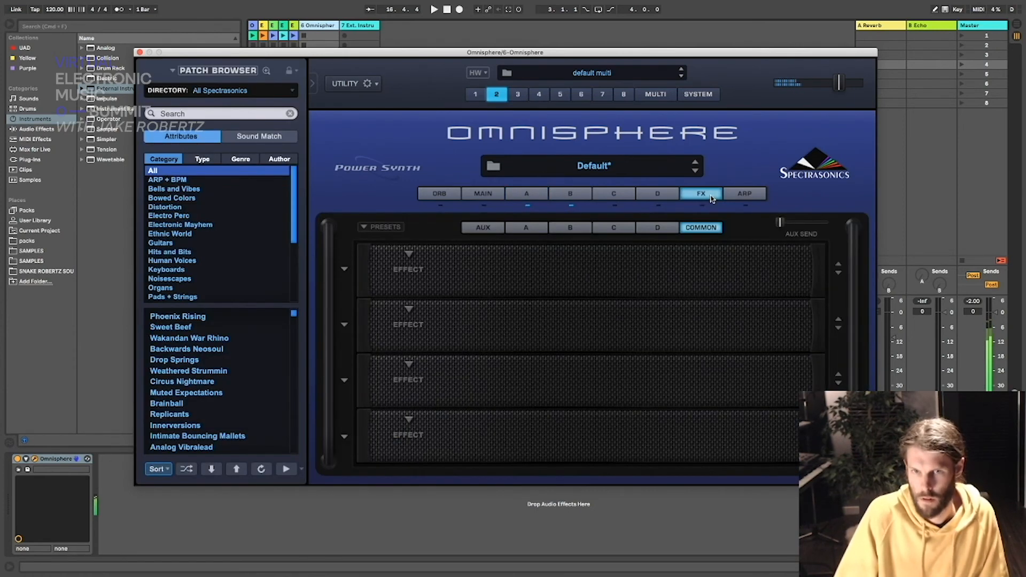
{"action": "left_click", "coordinate": [418, 277]}
{"action": "mouse_move", "coordinate": [454, 350]}
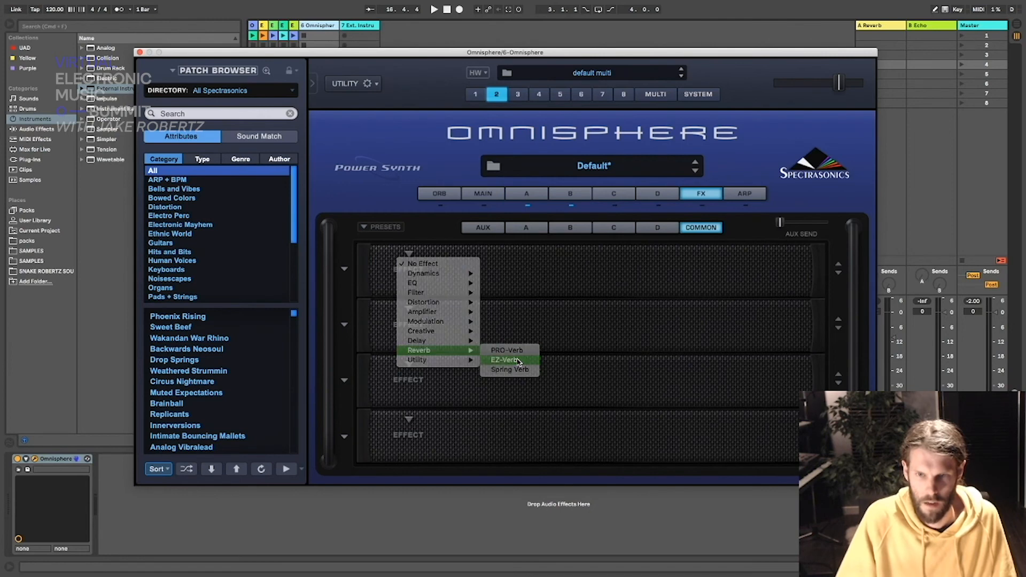
{"action": "left_click", "coordinate": [517, 361]}
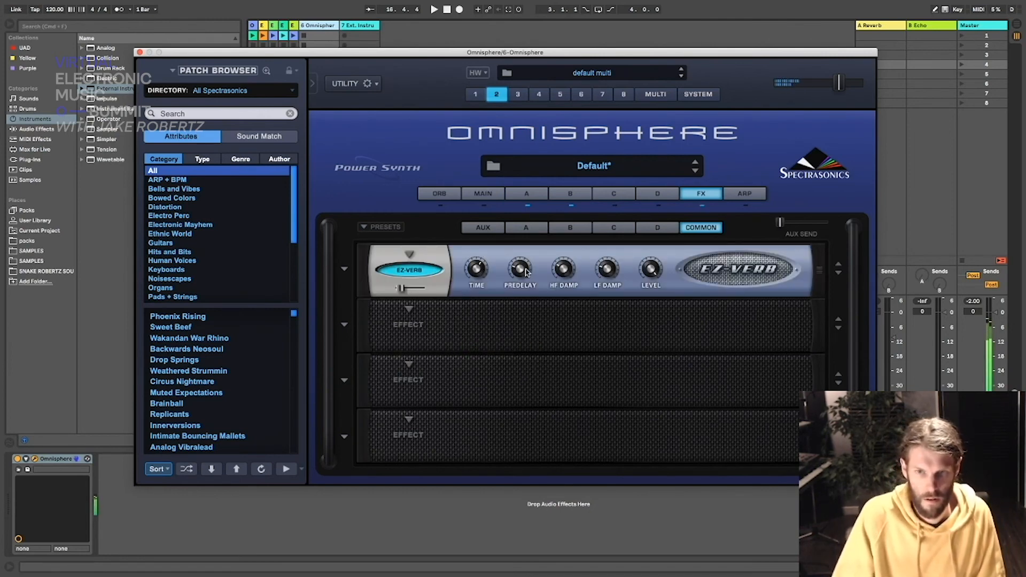
Step: Lengthen the release and slightly raise the attack of the linked layers' amp envelope
{"action": "left_click", "coordinate": [527, 193]}
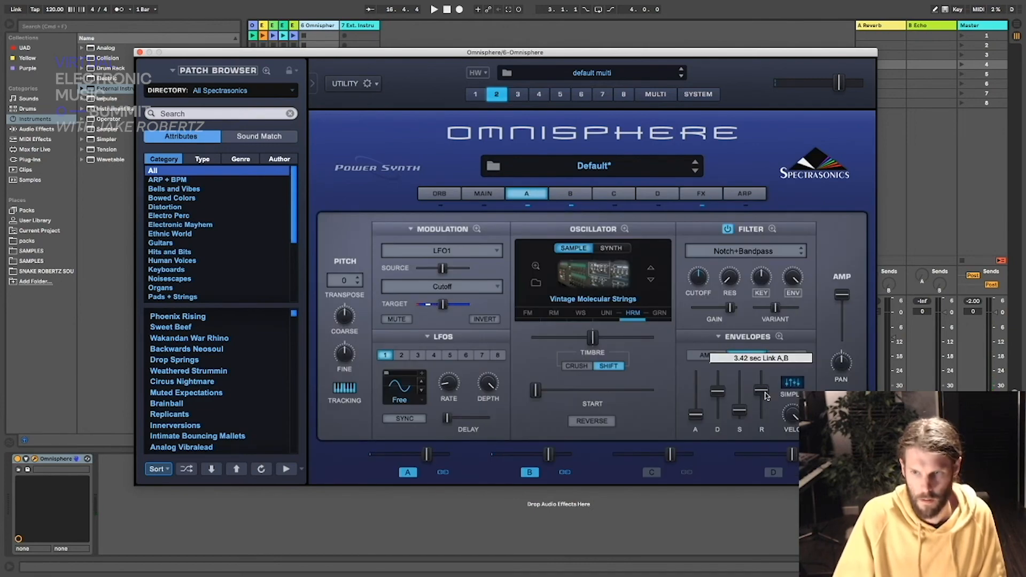
{"action": "left_click", "coordinate": [706, 354]}
{"action": "left_click_drag", "start_coordinate": [762, 413], "coordinate": [765, 399]}
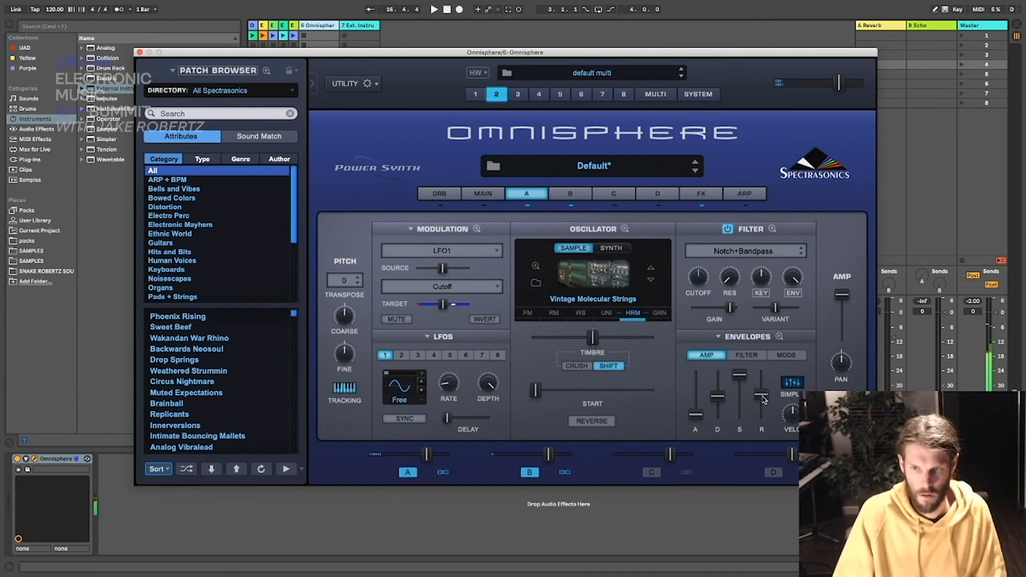
{"action": "left_click", "coordinate": [702, 414]}
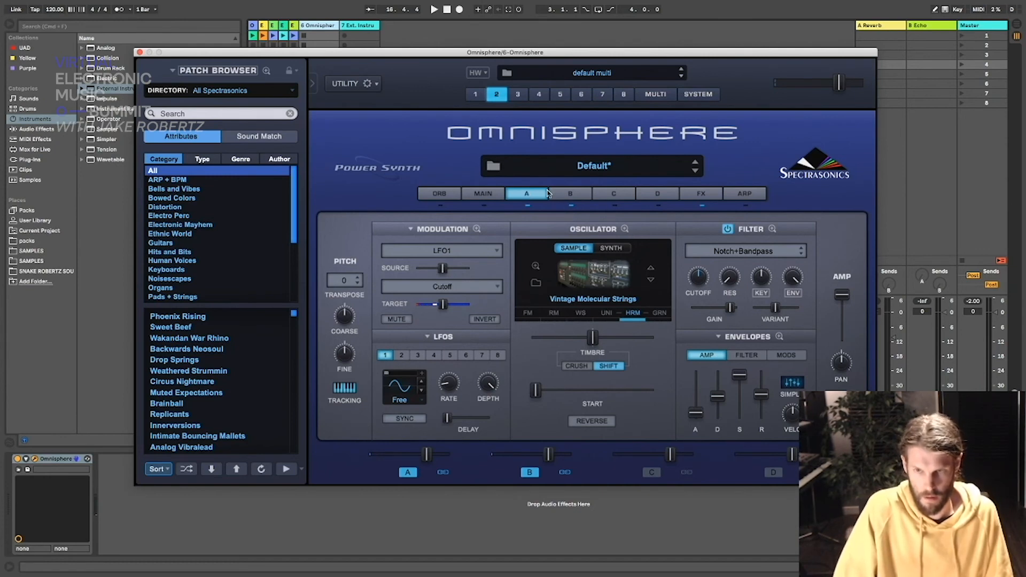
Step: Enable Granular in layer B's oscillator zoom, raise its speed and reduce the grain depth
{"action": "left_click", "coordinate": [585, 197]}
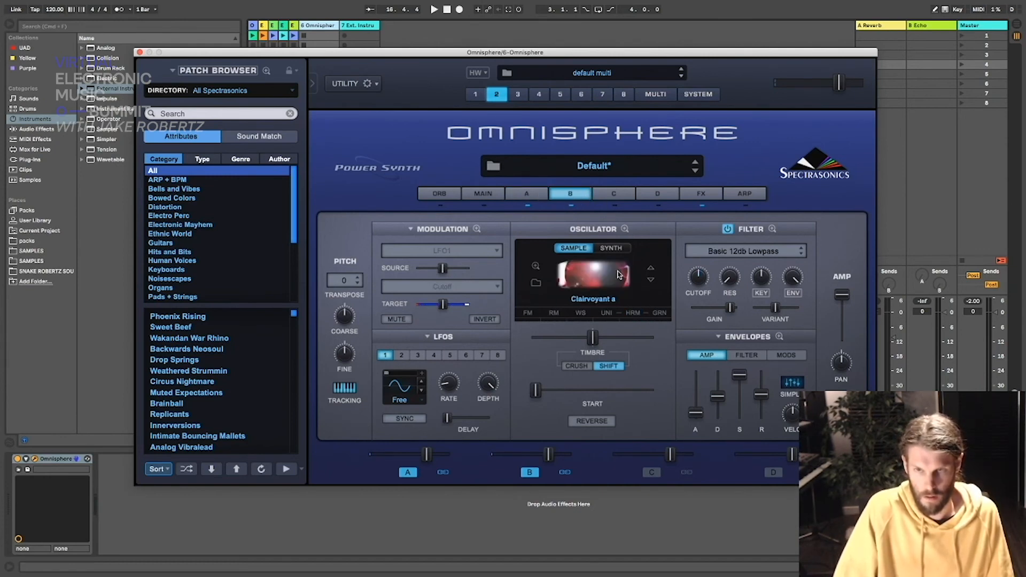
{"action": "left_click", "coordinate": [625, 229]}
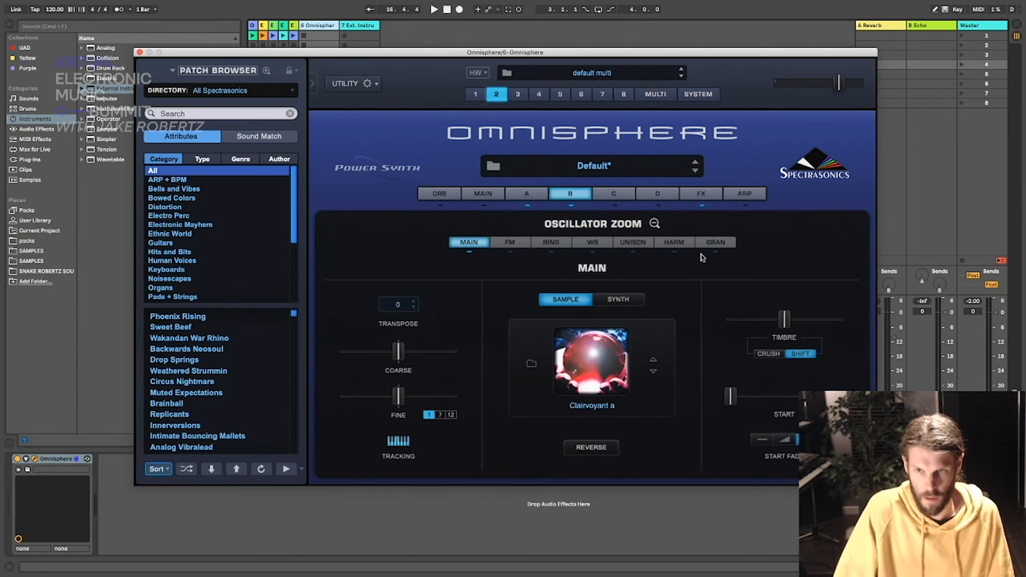
{"action": "left_click", "coordinate": [714, 246]}
{"action": "left_click", "coordinate": [547, 269]}
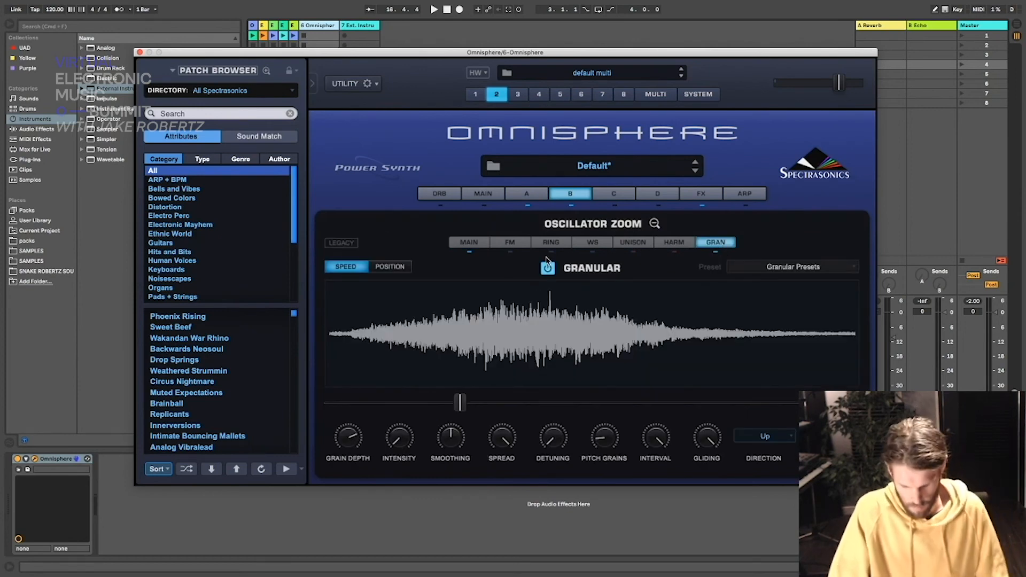
{"action": "left_click_drag", "start_coordinate": [466, 406], "coordinate": [519, 405]}
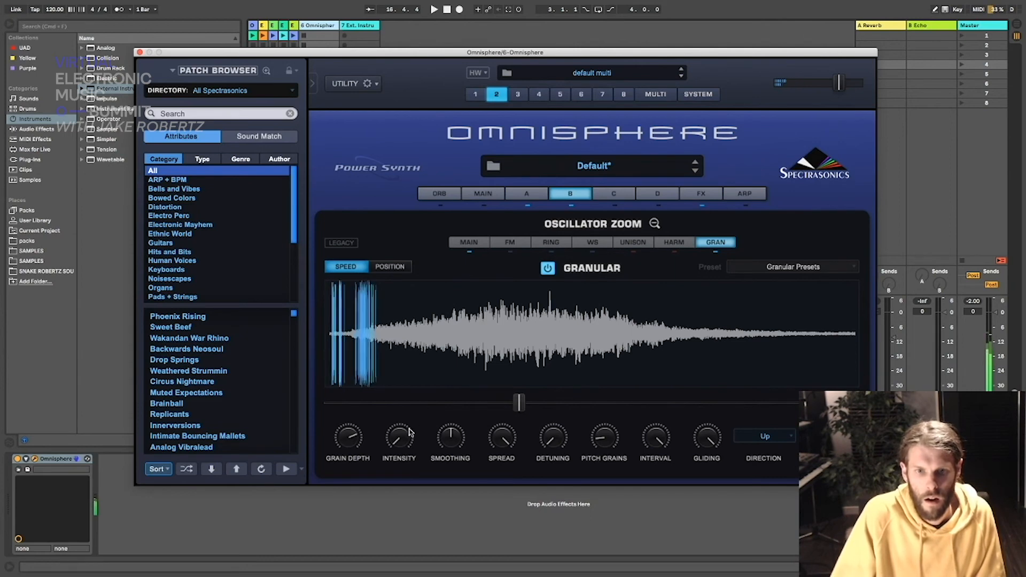
{"action": "left_click_drag", "start_coordinate": [347, 433], "coordinate": [348, 496]}
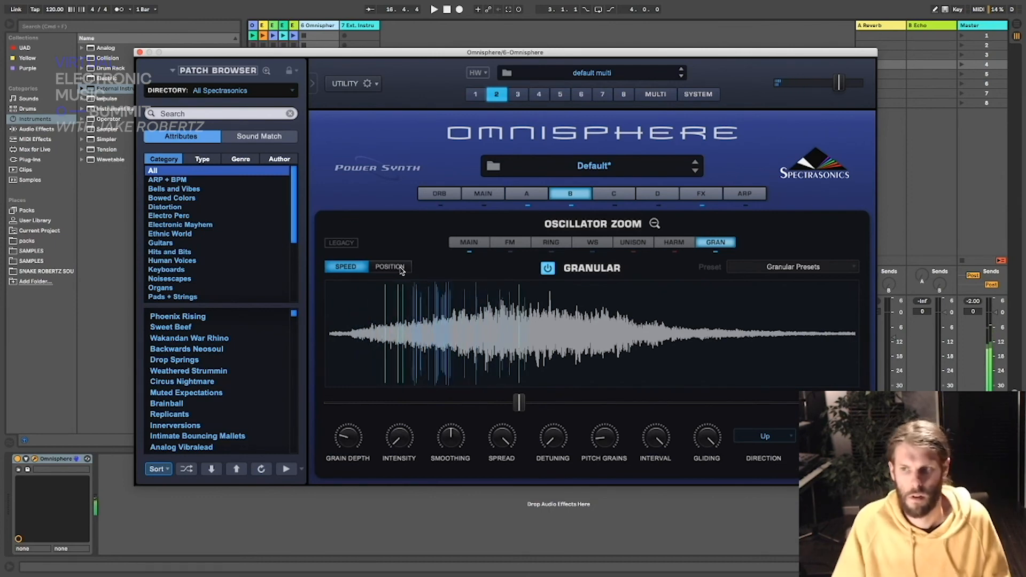
{"action": "mouse_move", "coordinate": [225, 57]}
{"action": "left_mouse_down"}
{"action": "mouse_move", "coordinate": [216, 295]}
{"action": "mouse_move", "coordinate": [210, 55]}
{"action": "mouse_move", "coordinate": [216, 64]}
{"action": "left_mouse_up"}
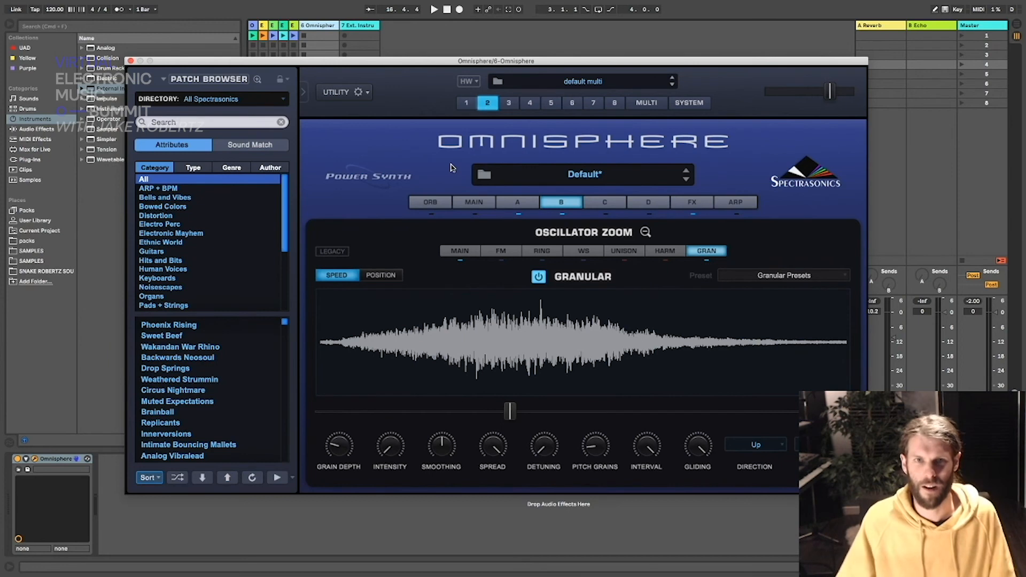
Step: Play scene 1 to hear the layered clips together, and stop playback and all clips
{"action": "left_click", "coordinate": [962, 36]}
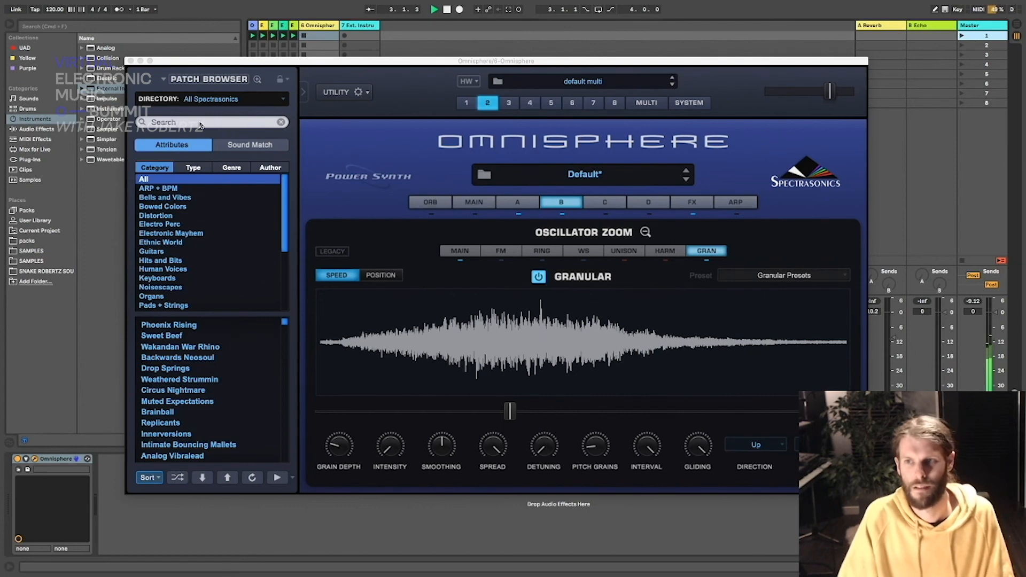
{"action": "key", "text": "space"}
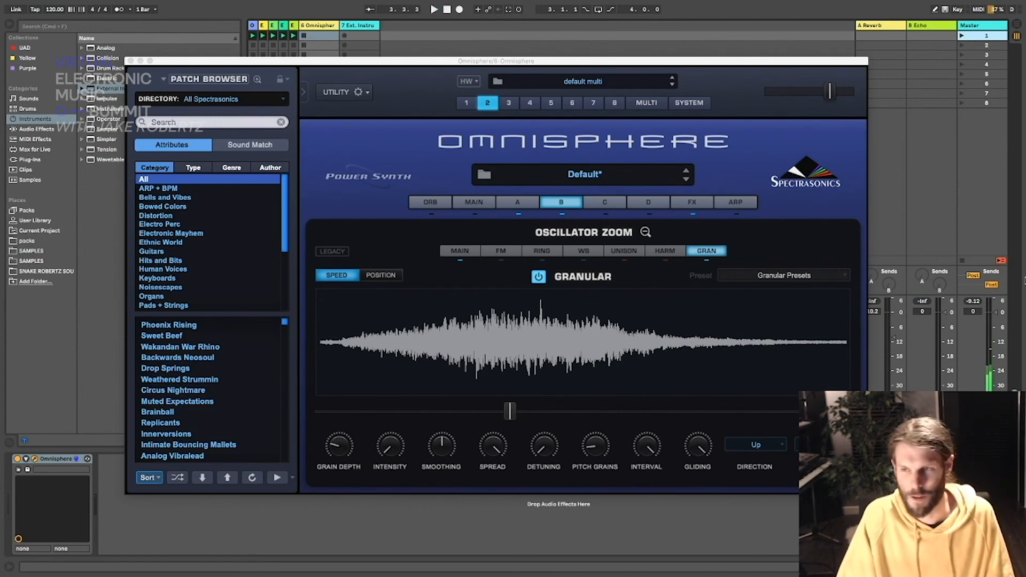
{"action": "left_click", "coordinate": [961, 261]}
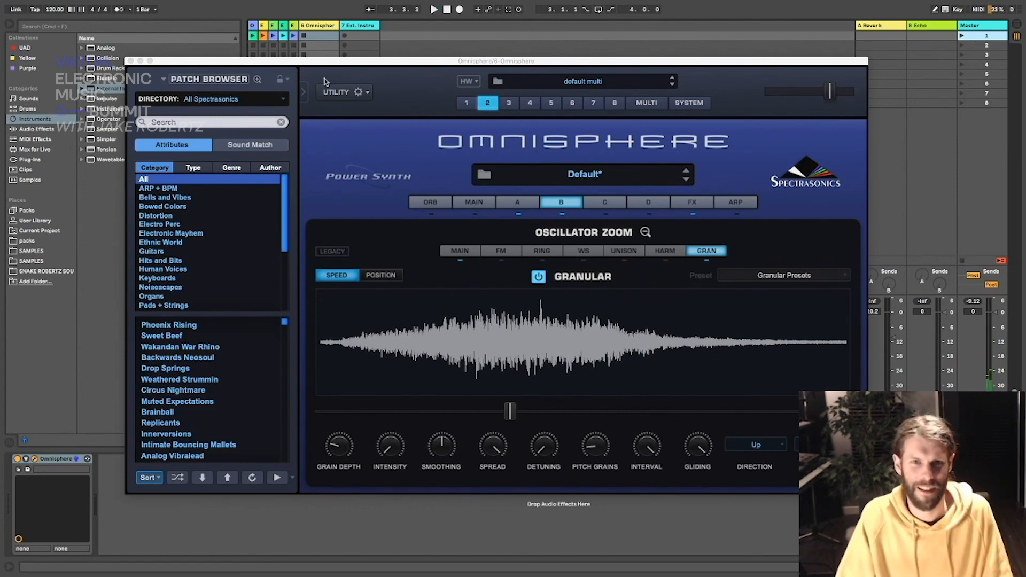
{"action": "left_click_drag", "start_coordinate": [315, 63], "coordinate": [310, 60]}
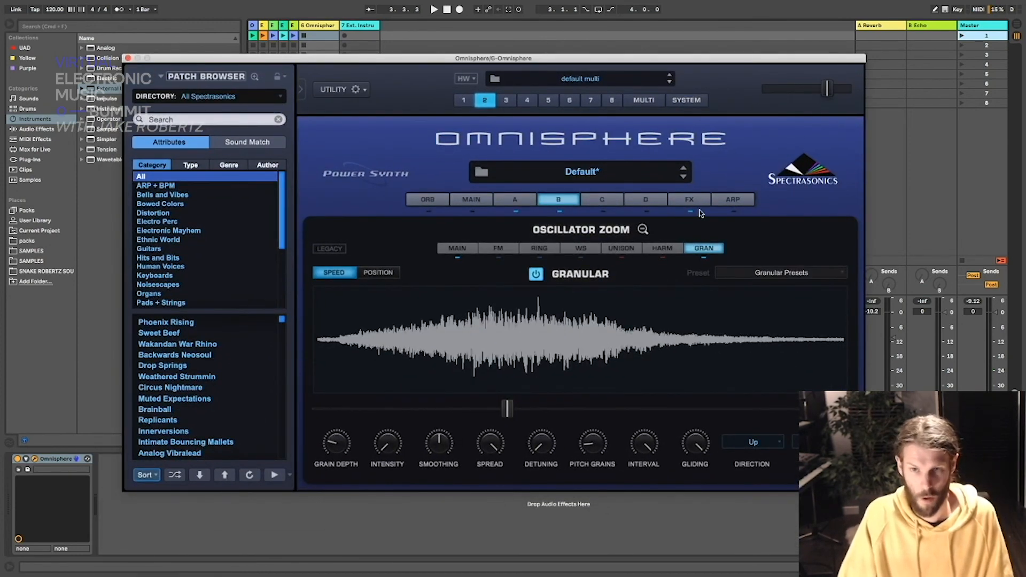
Step: Close the plug-in window of the Omnisphere instrument on track 6
{"action": "left_click", "coordinate": [129, 59]}
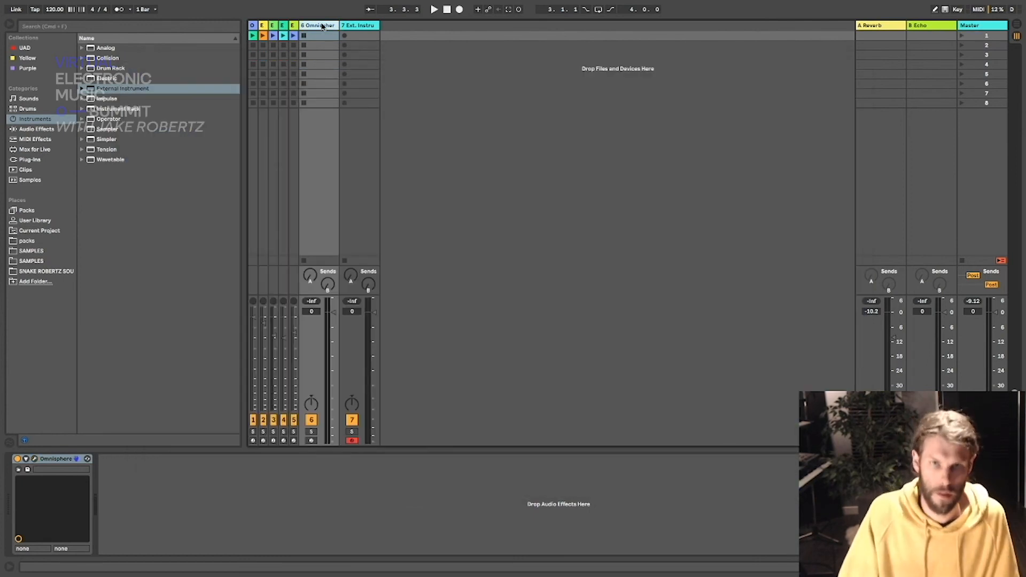
{"action": "left_click", "coordinate": [349, 26]}
{"action": "left_click", "coordinate": [326, 27]}
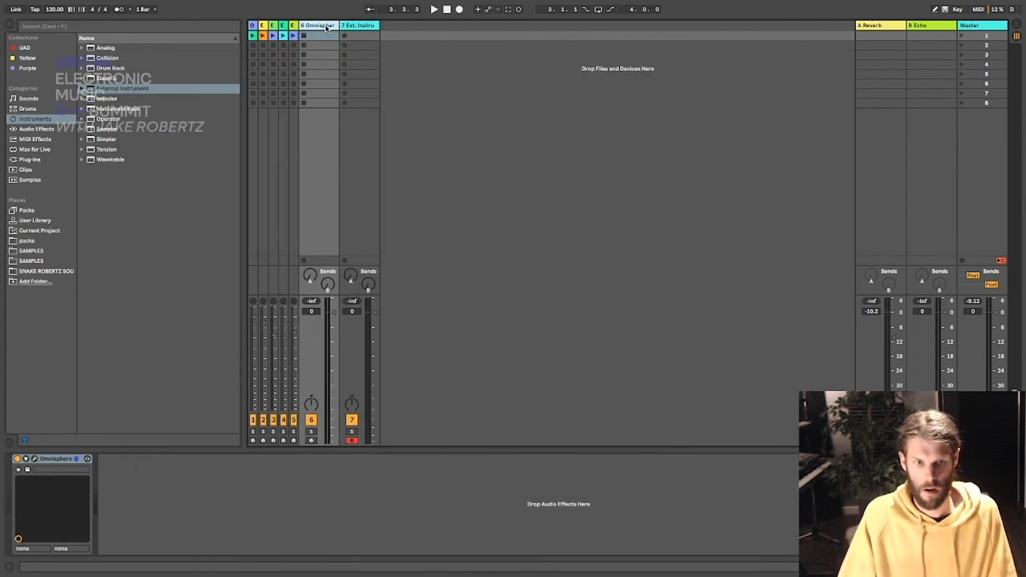
{"action": "left_click", "coordinate": [34, 459]}
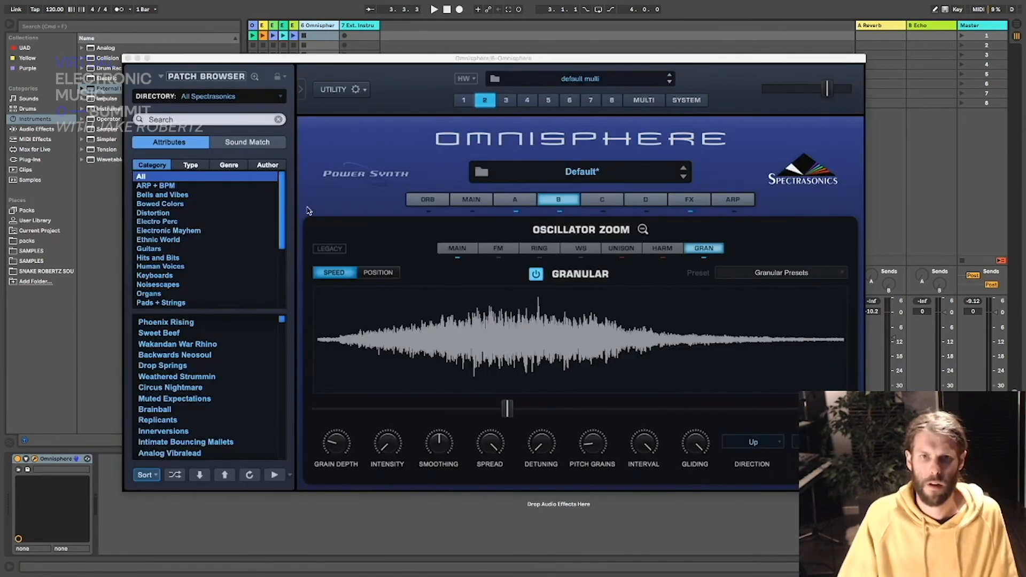
{"action": "left_click", "coordinate": [129, 58]}
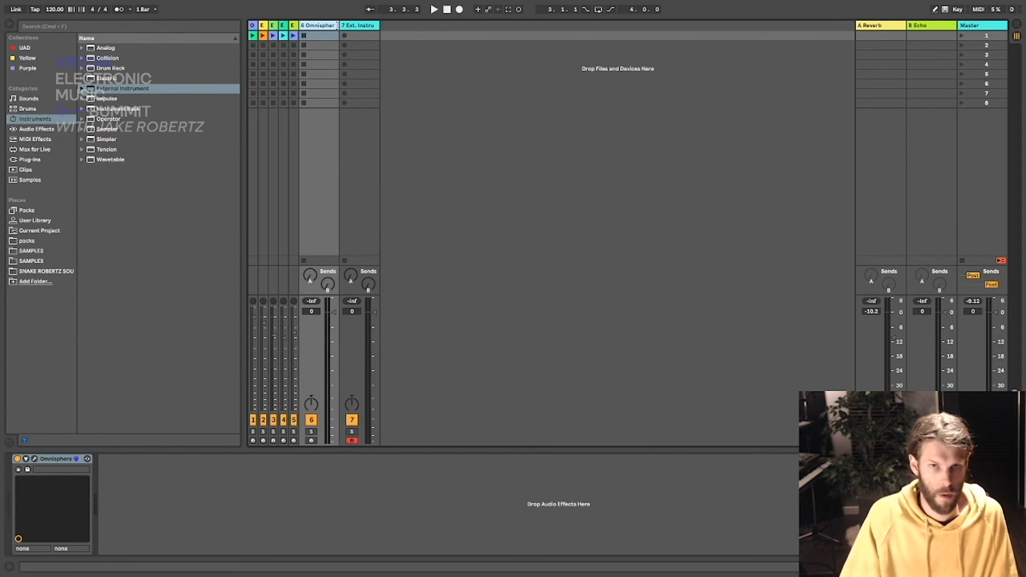
Step: Narrow track 6, insert a new MIDI track after the external instrument track and widen it
{"action": "mouse_move", "coordinate": [338, 26]}
{"action": "left_mouse_down"}
{"action": "mouse_move", "coordinate": [328, 25]}
{"action": "mouse_move", "coordinate": [359, 25]}
{"action": "mouse_move", "coordinate": [349, 25]}
{"action": "left_mouse_up"}
{"action": "right_click", "coordinate": [335, 45]}
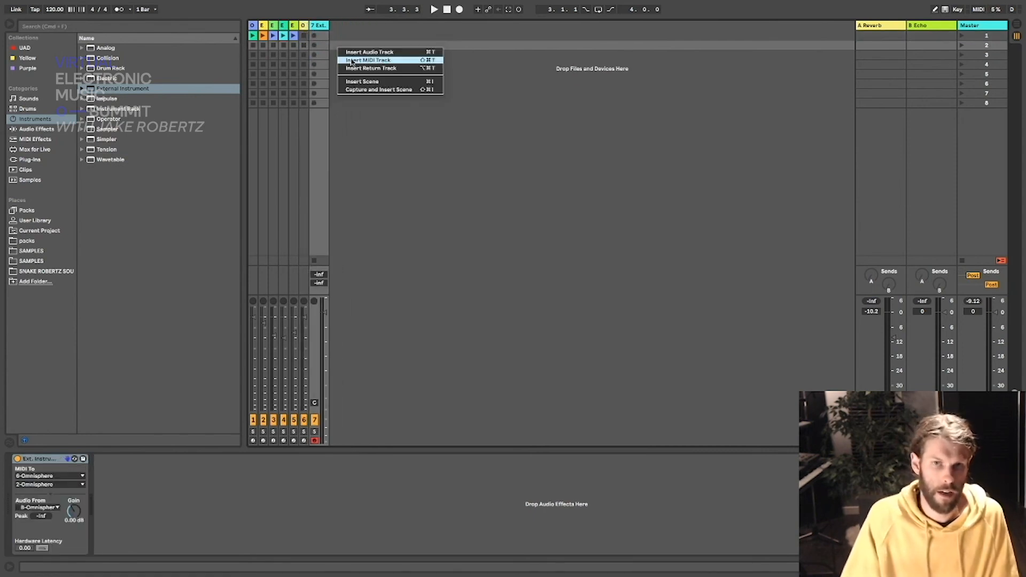
{"action": "left_click", "coordinate": [352, 61]}
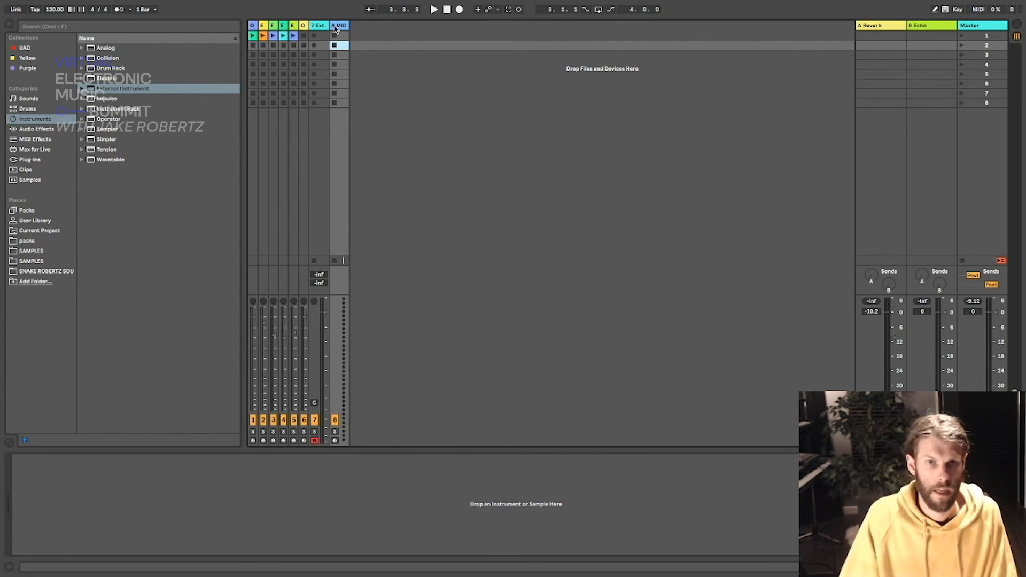
{"action": "left_click_drag", "start_coordinate": [345, 25], "coordinate": [377, 27]}
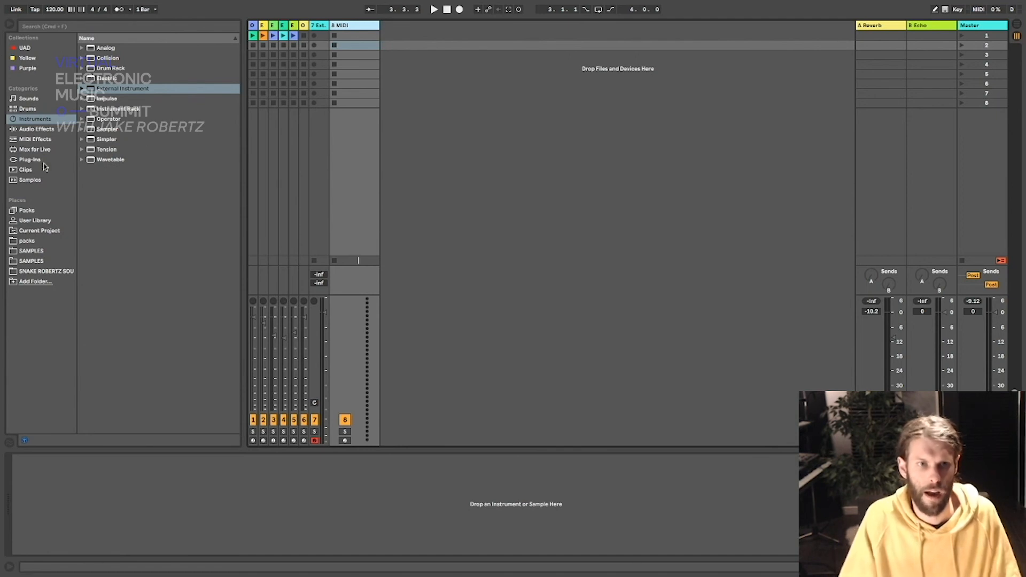
Step: Load the Omnisphere plug-in onto the new MIDI track
{"action": "left_click", "coordinate": [27, 160]}
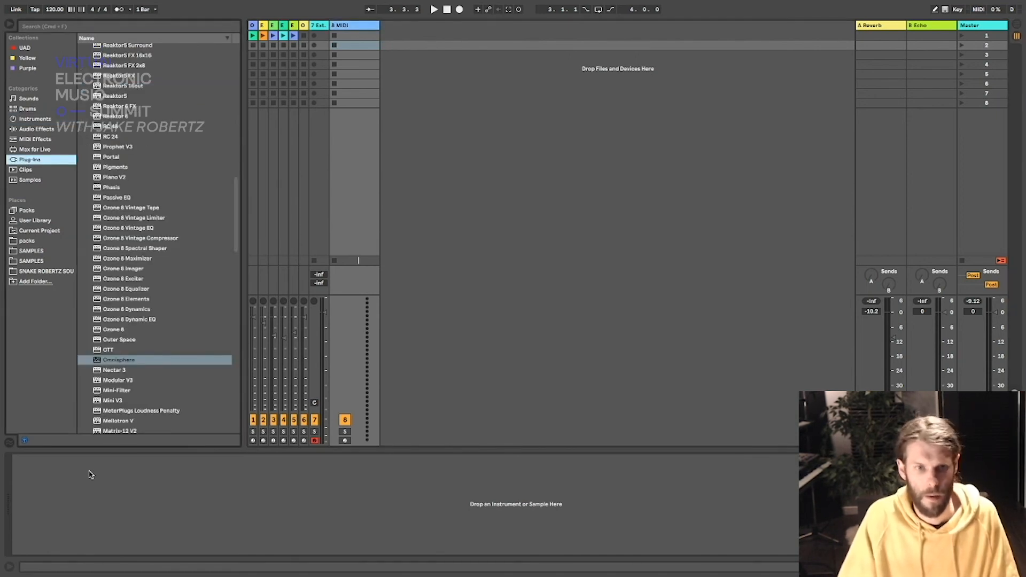
{"action": "left_click", "coordinate": [117, 361]}
{"action": "double_click", "coordinate": [116, 362]}
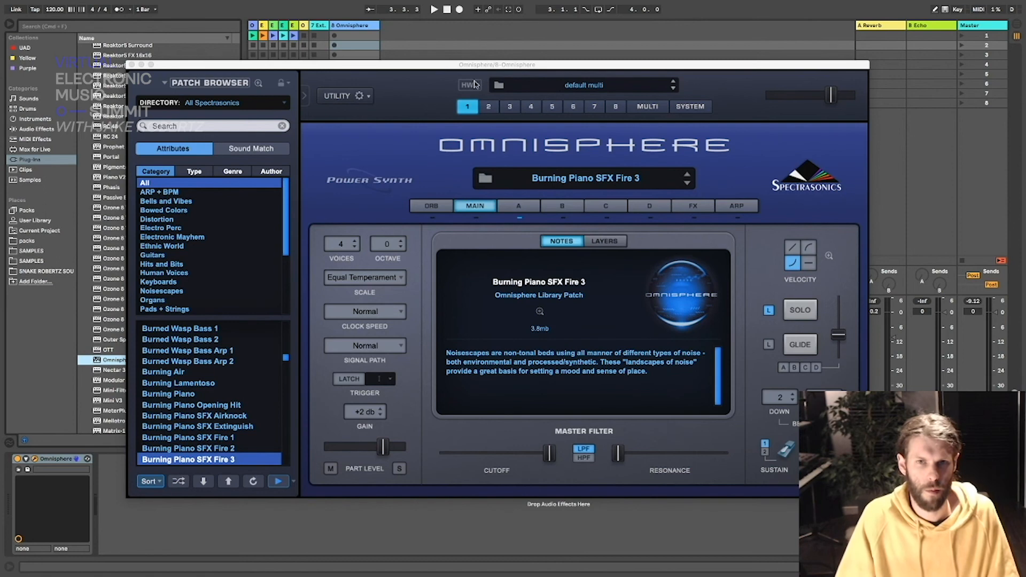
Step: Load the Nord Lead 4 hardware profile, accepting the replacement of loaded patches and MIDI Learn settings
{"action": "left_click", "coordinate": [467, 89]}
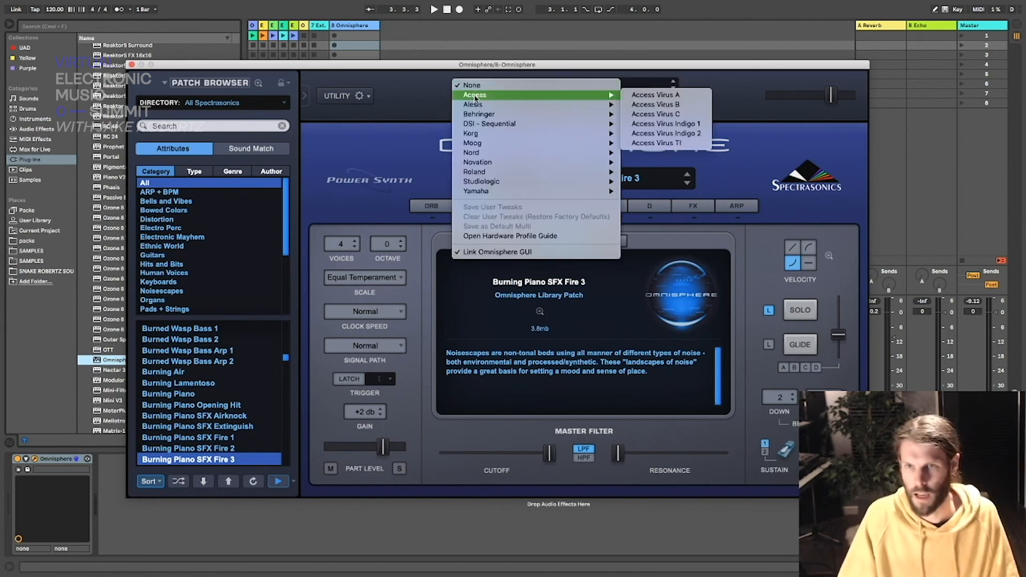
{"action": "mouse_move", "coordinate": [479, 105]}
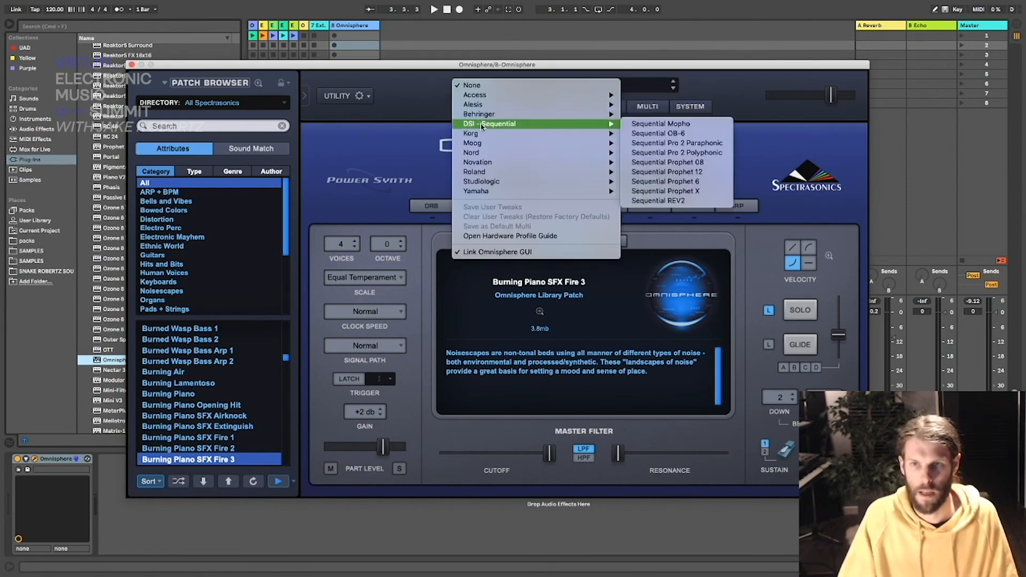
{"action": "mouse_move", "coordinate": [485, 144]}
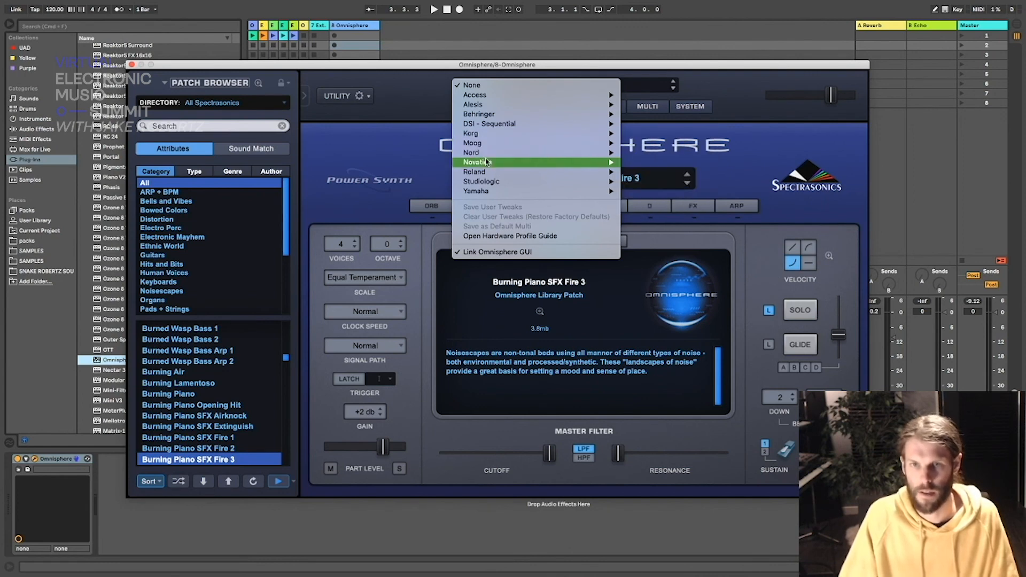
{"action": "mouse_move", "coordinate": [487, 191]}
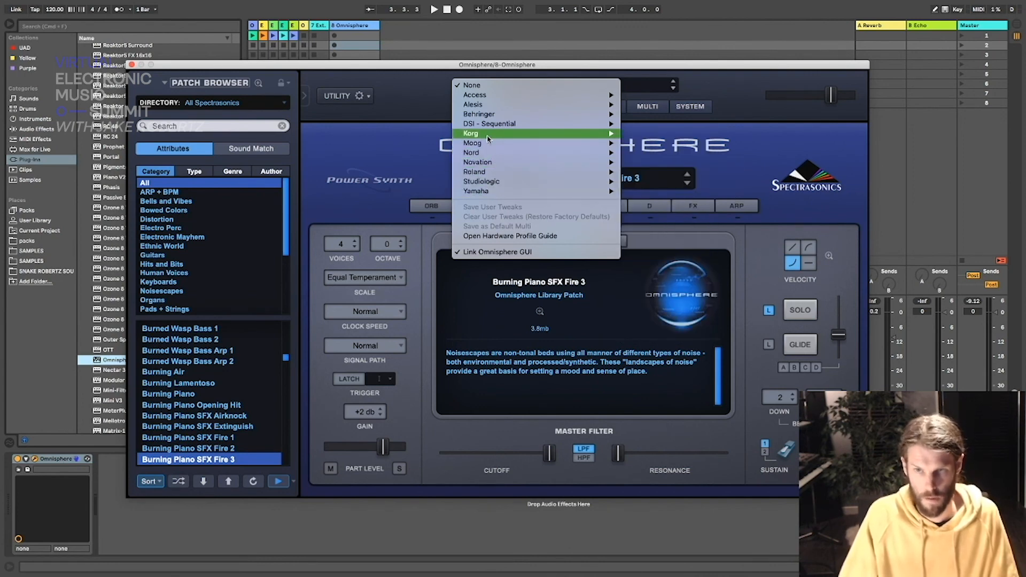
{"action": "mouse_move", "coordinate": [487, 124]}
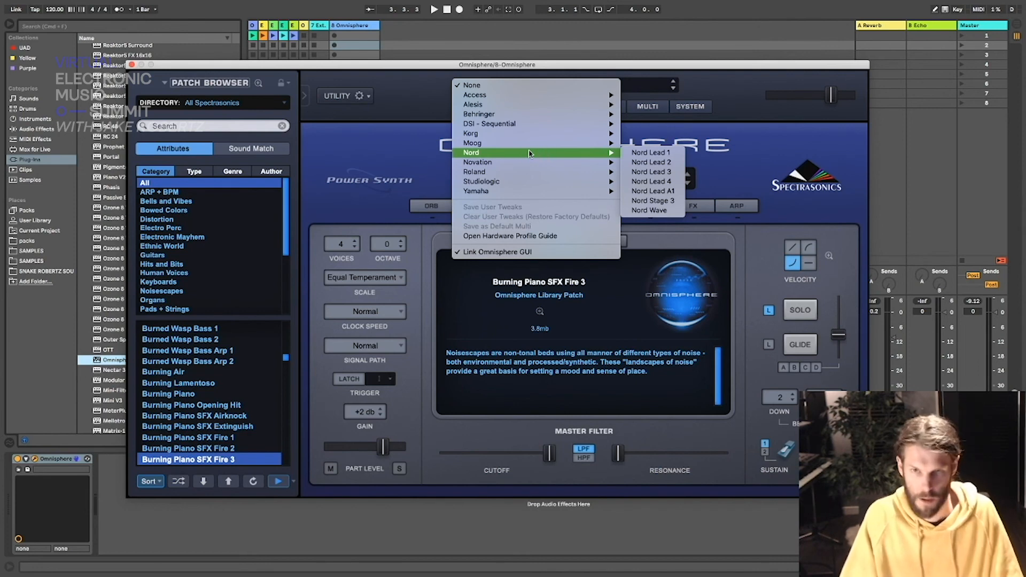
{"action": "left_click", "coordinate": [651, 182]}
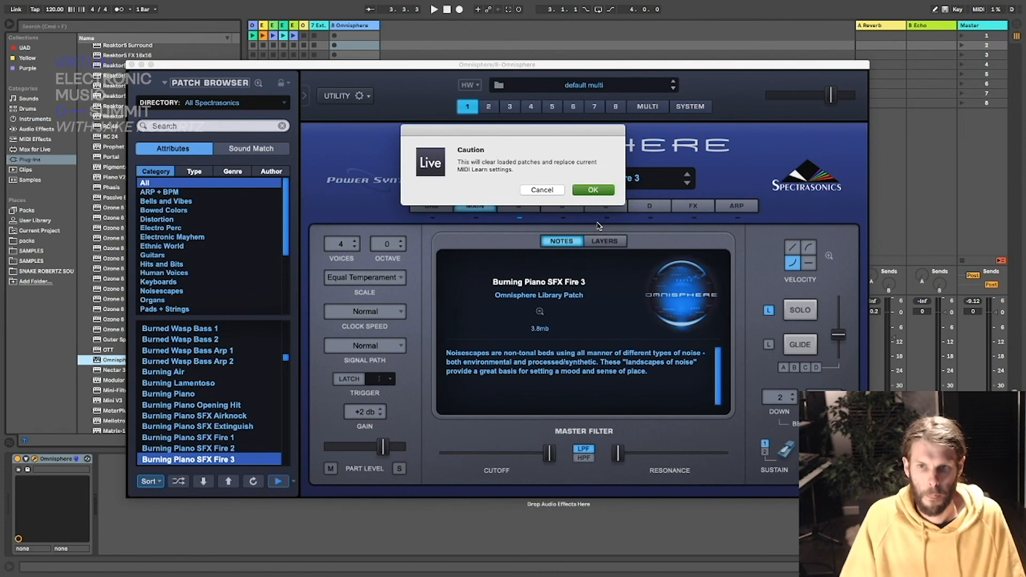
{"action": "key", "text": "Return"}
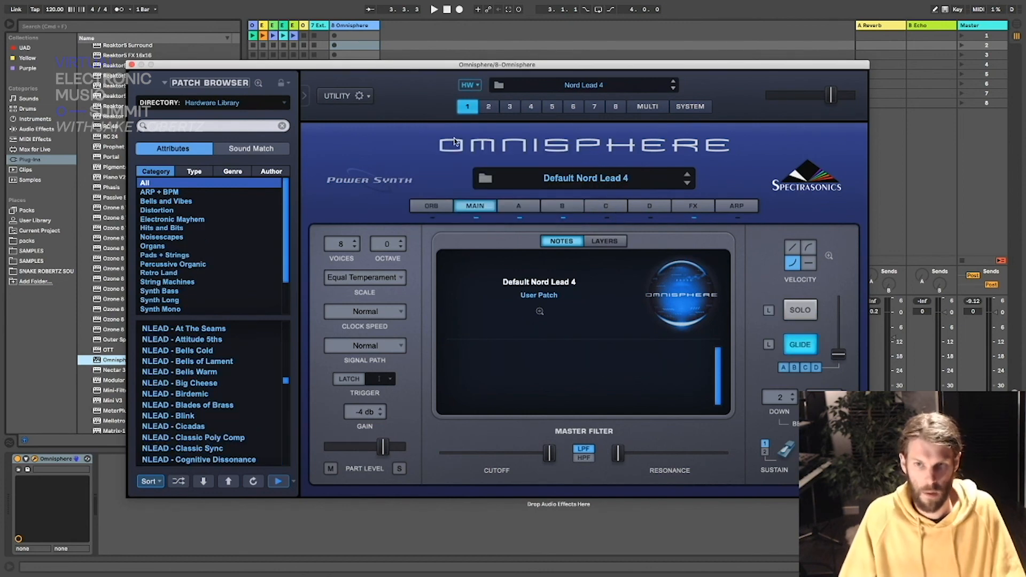
Step: Examine the oscillator and filter settings of layers A and B in the default Nord Lead 4 patch
{"action": "left_click", "coordinate": [528, 210]}
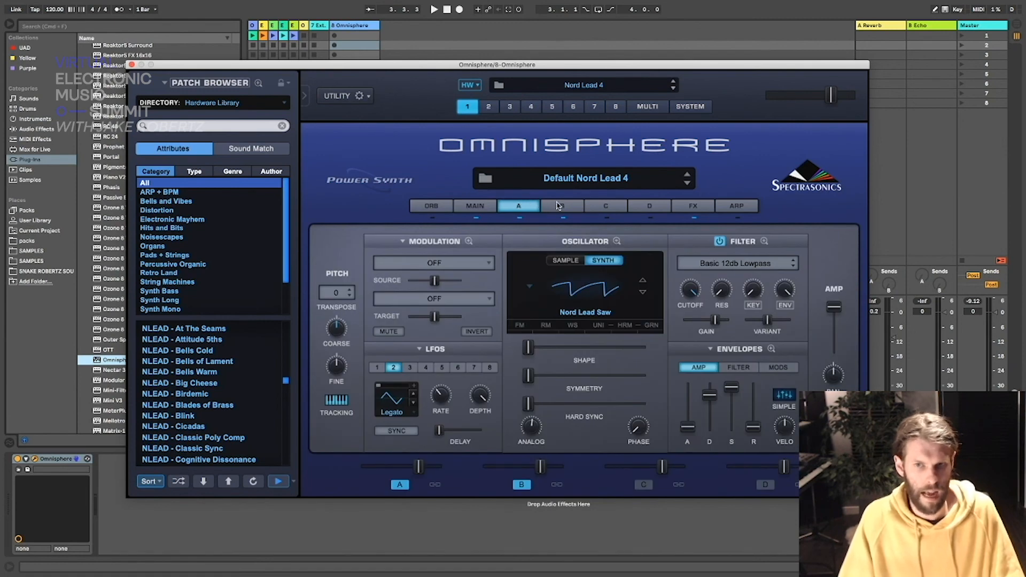
{"action": "left_click", "coordinate": [558, 207]}
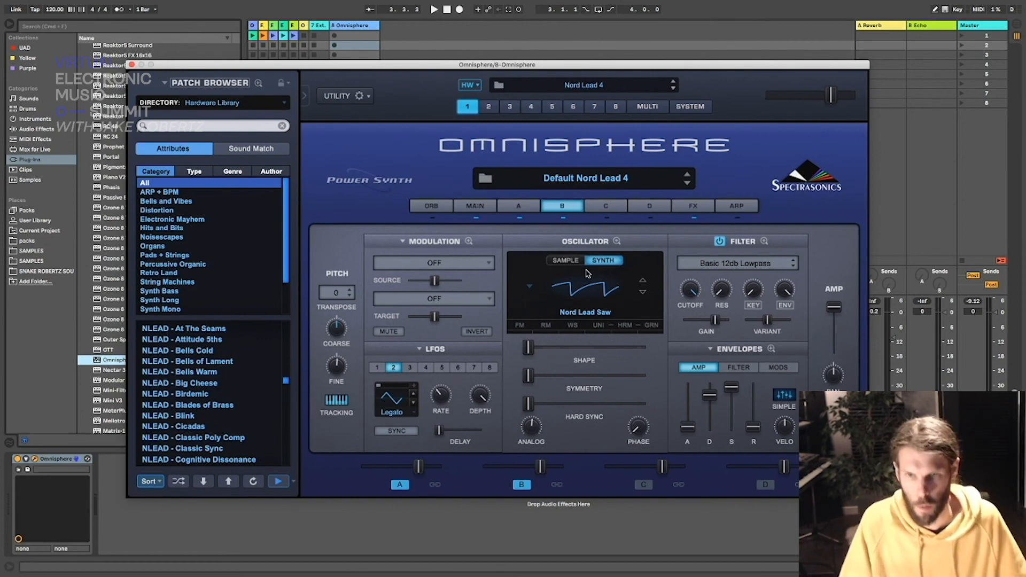
{"action": "left_click", "coordinate": [521, 209]}
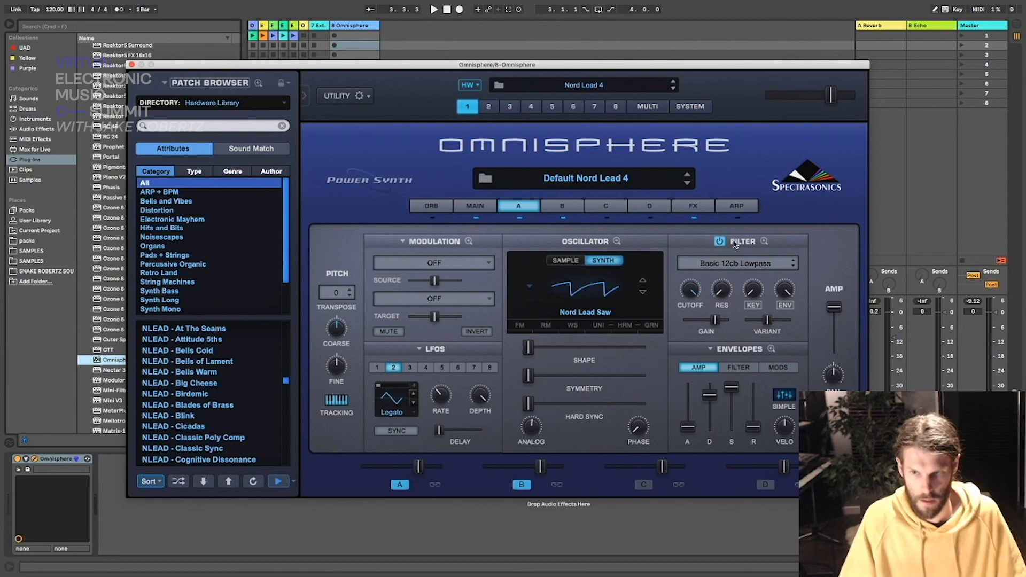
Step: Look through the patch's common, layer and aux effects racks and return to the main page
{"action": "left_click", "coordinate": [694, 206]}
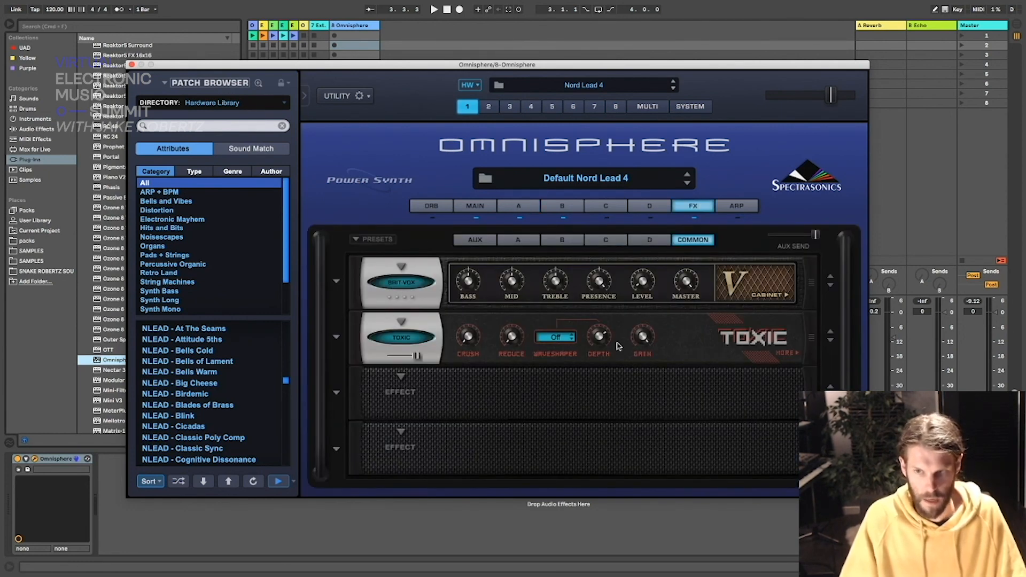
{"action": "left_click", "coordinate": [649, 240]}
{"action": "left_click", "coordinate": [606, 240]}
{"action": "left_click", "coordinate": [561, 240]}
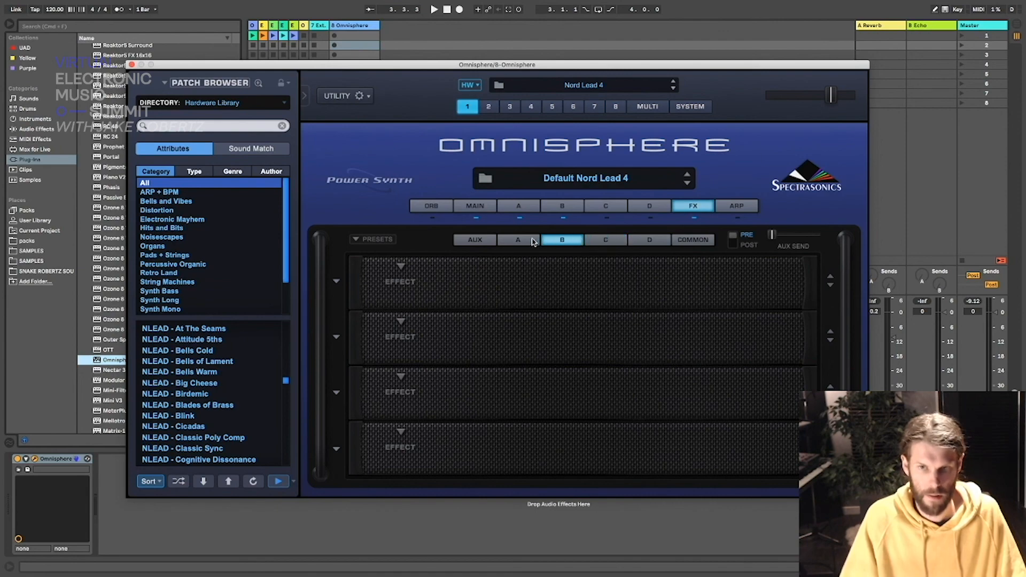
{"action": "left_click", "coordinate": [517, 240]}
{"action": "left_click", "coordinate": [475, 240]}
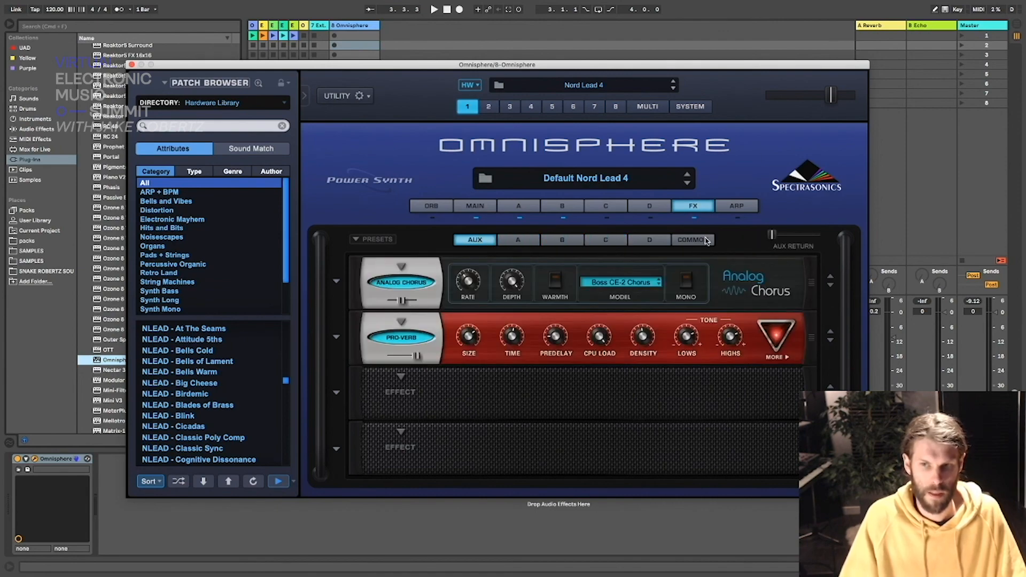
{"action": "left_click", "coordinate": [705, 240]}
{"action": "left_click", "coordinate": [521, 206]}
{"action": "left_click", "coordinate": [475, 206]}
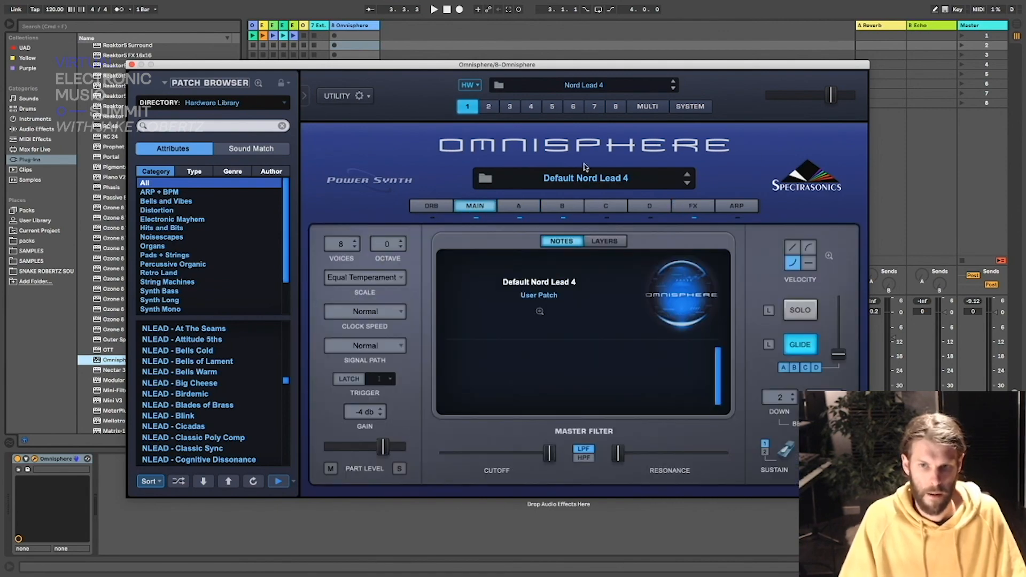
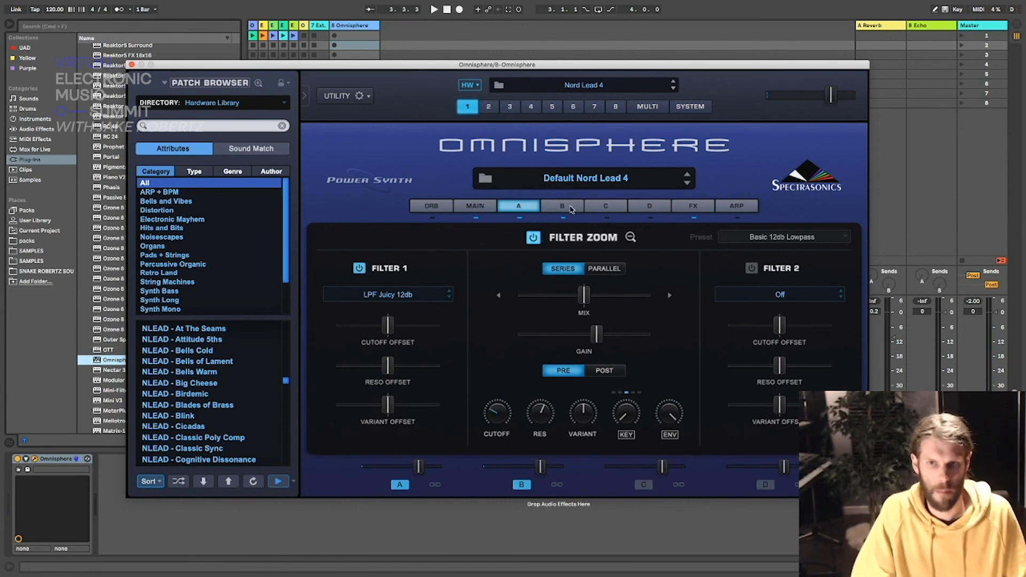
Step: Enable MIDI CC Learn for the master filter cutoff on the main page
{"action": "left_click", "coordinate": [487, 206]}
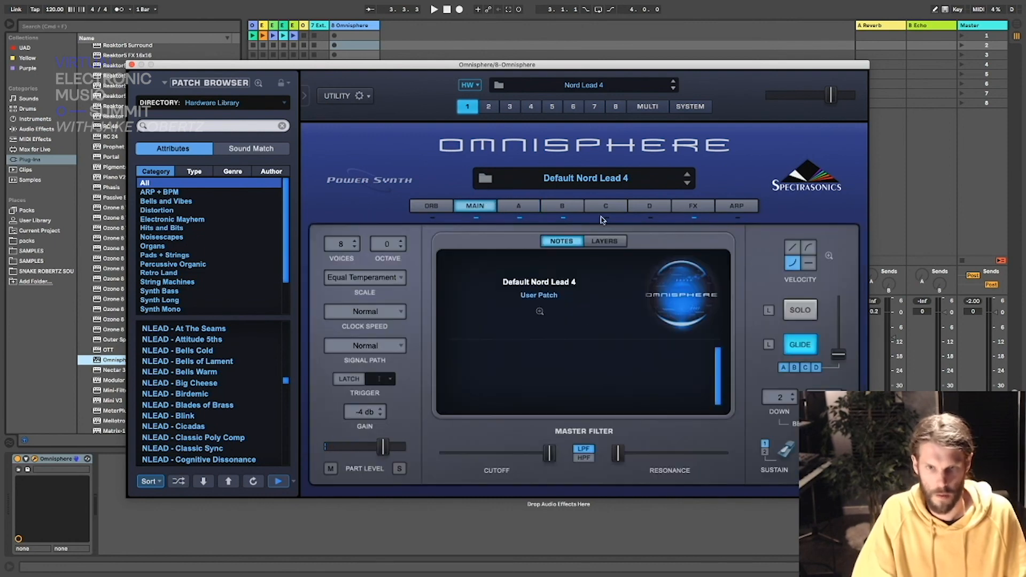
{"action": "right_click", "coordinate": [548, 454]}
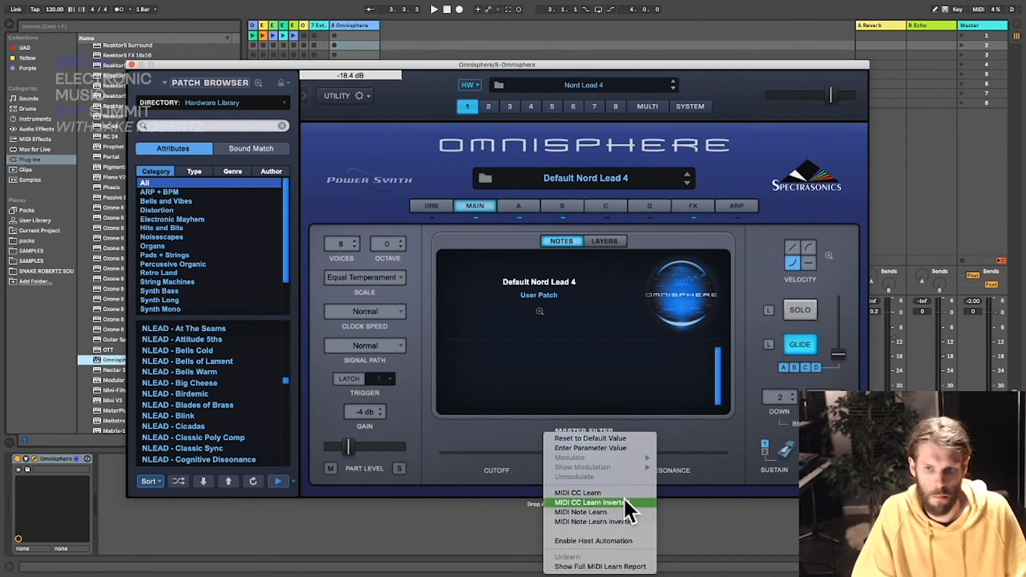
{"action": "left_click", "coordinate": [583, 494]}
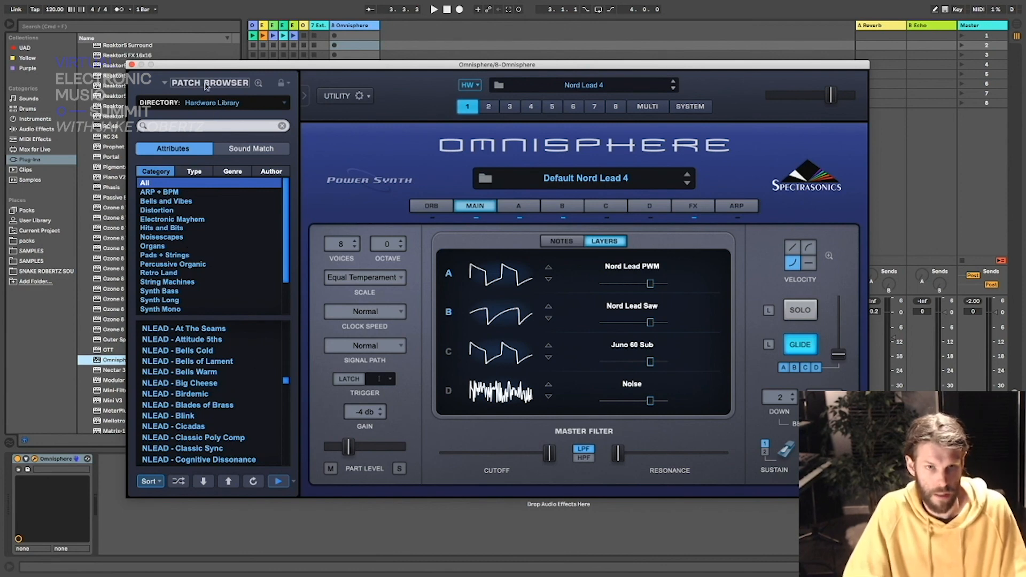
Step: Check the patch directory choices and browse the NLEAD patches in the Hardware Library
{"action": "left_click", "coordinate": [240, 106]}
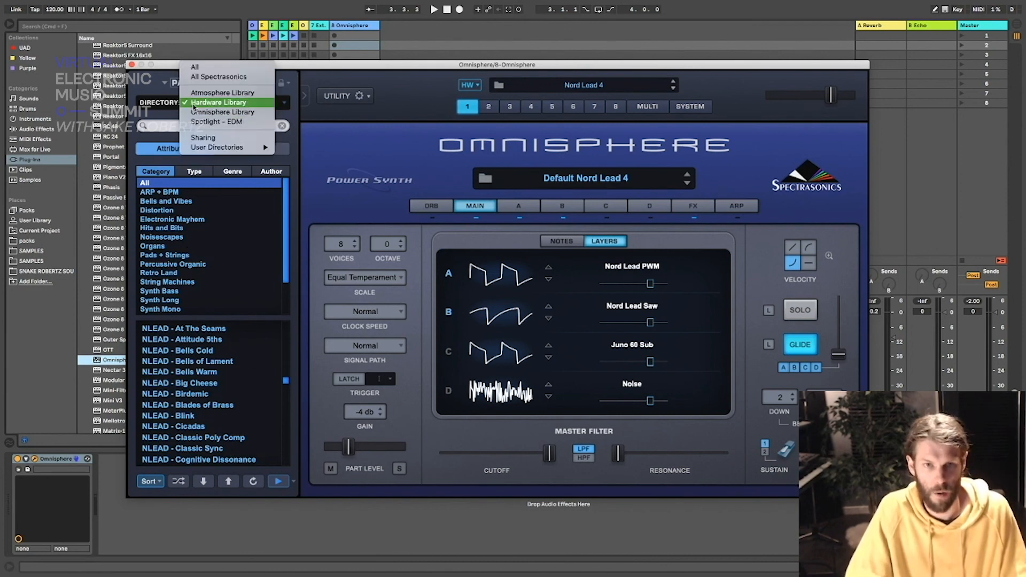
{"action": "left_click", "coordinate": [152, 151]}
{"action": "scroll", "coordinate": [195, 395], "scroll_direction": "down", "scroll_amount": 10}
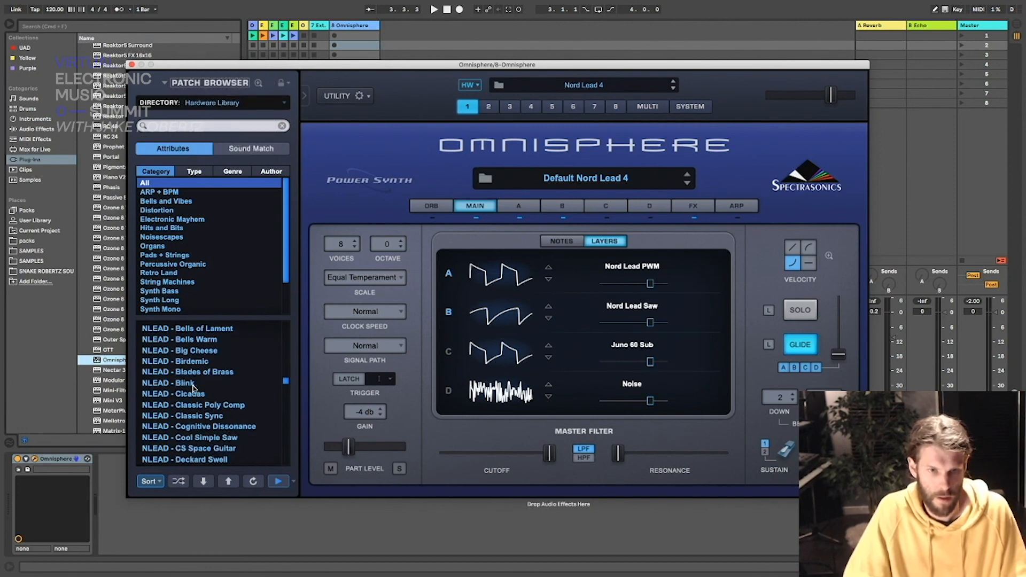
{"action": "scroll", "coordinate": [193, 330], "scroll_direction": "down", "scroll_amount": 15}
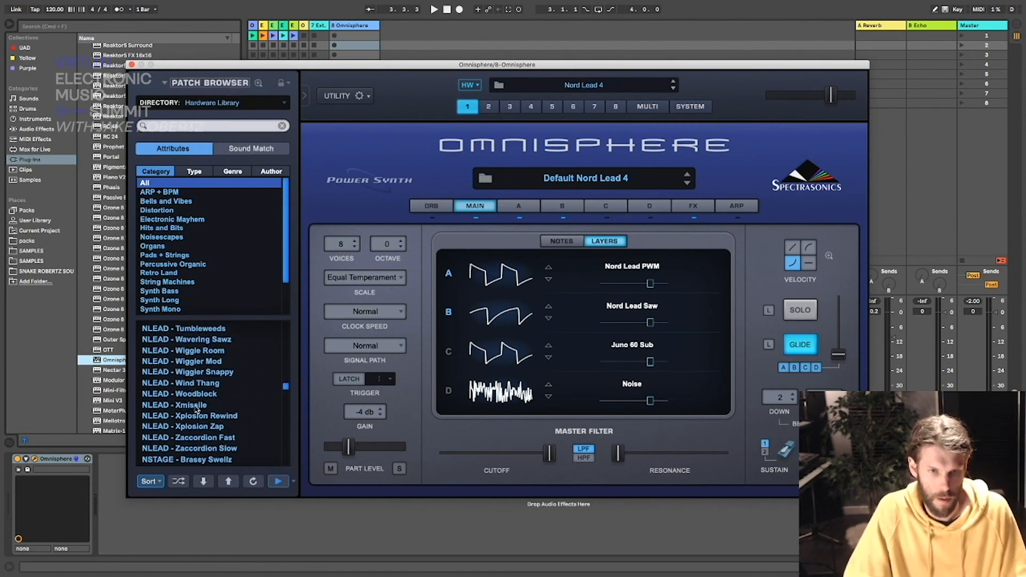
{"action": "scroll", "coordinate": [196, 410], "scroll_direction": "up", "scroll_amount": 5}
{"action": "scroll", "coordinate": [196, 410], "scroll_direction": "up", "scroll_amount": 20}
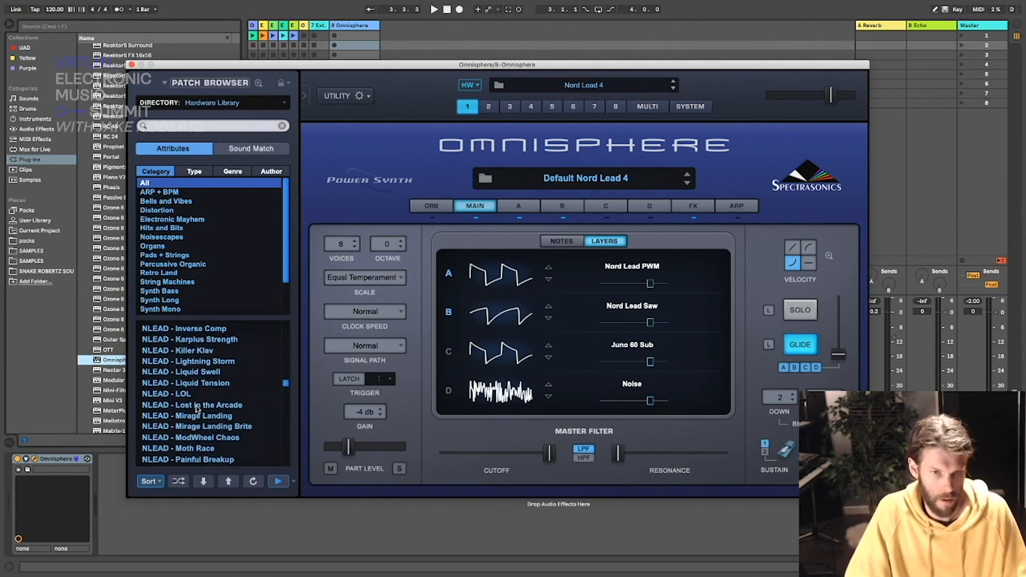
Step: Audition NLEAD - Bells Warm, NLEAD - Blades of Brass, REV2 - Filthy Rags and REV2 - Full of Doubts, and load REV2 - Foggy Saw
{"action": "left_click", "coordinate": [200, 372]}
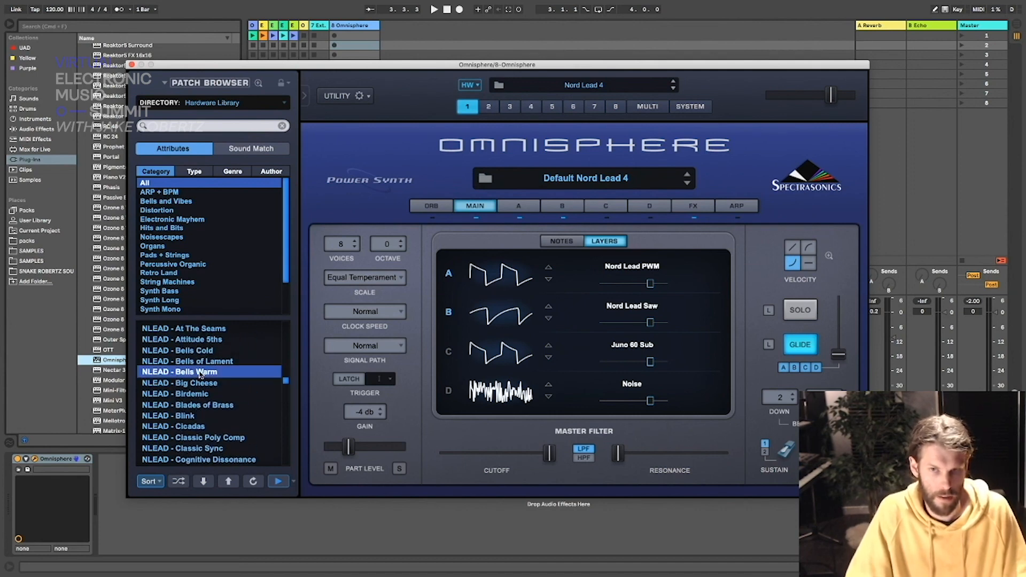
{"action": "left_click", "coordinate": [209, 406]}
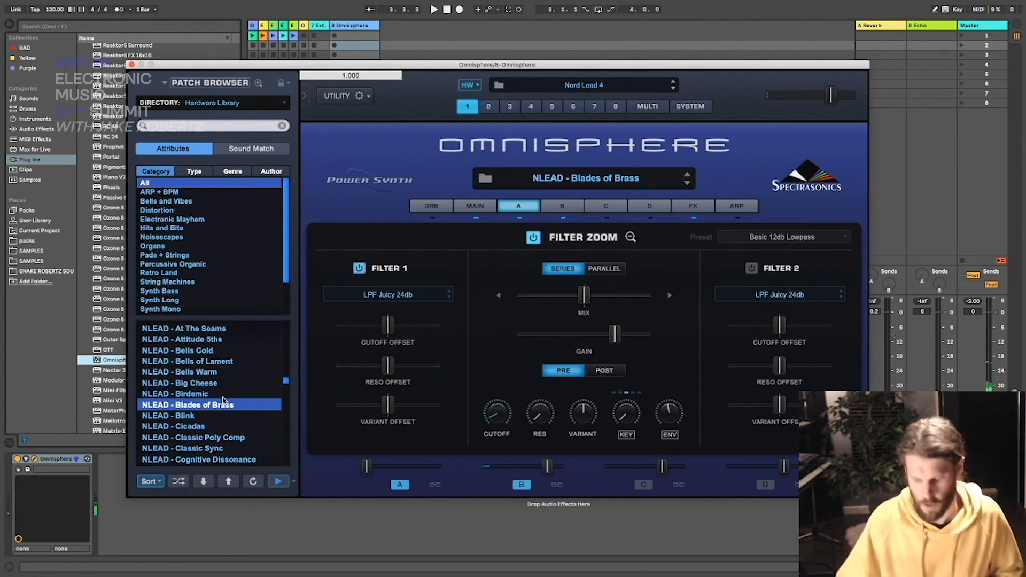
{"action": "scroll", "coordinate": [219, 401], "scroll_direction": "down", "scroll_amount": 10}
{"action": "scroll", "coordinate": [216, 401], "scroll_direction": "down", "scroll_amount": 15}
{"action": "left_click_drag", "start_coordinate": [284, 391], "coordinate": [286, 420]}
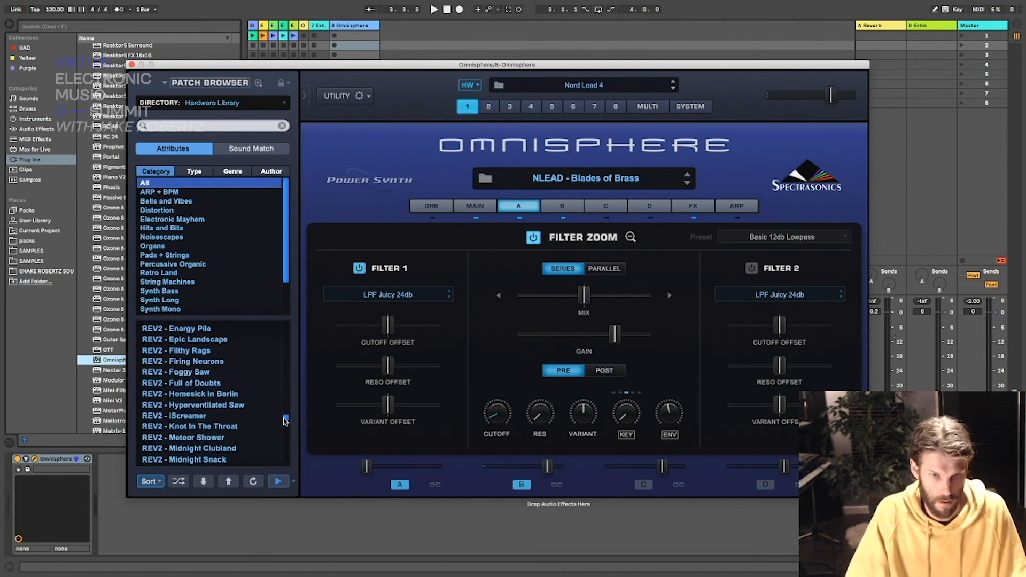
{"action": "left_click", "coordinate": [185, 351]}
{"action": "left_click", "coordinate": [190, 383]}
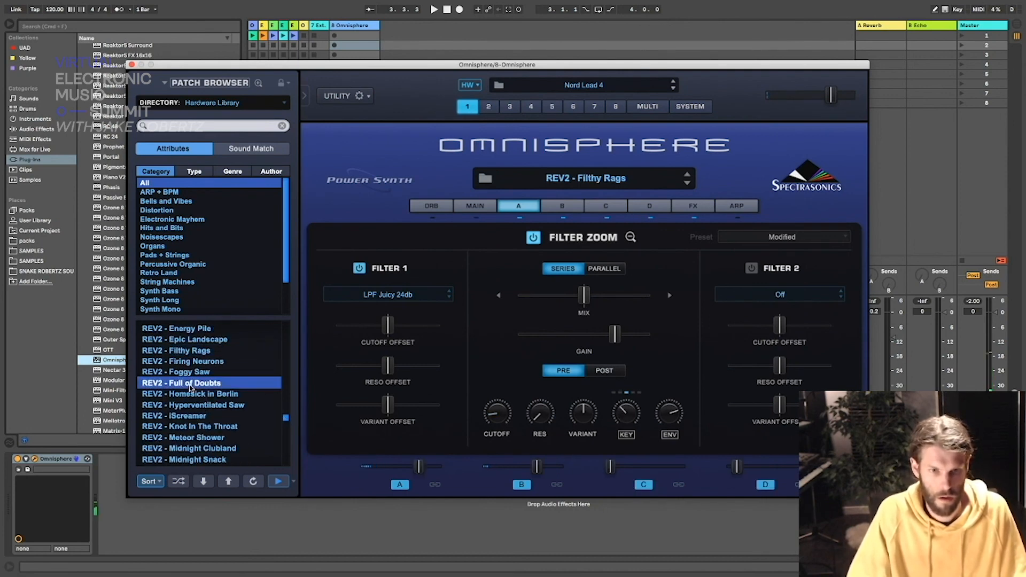
{"action": "left_click", "coordinate": [201, 371]}
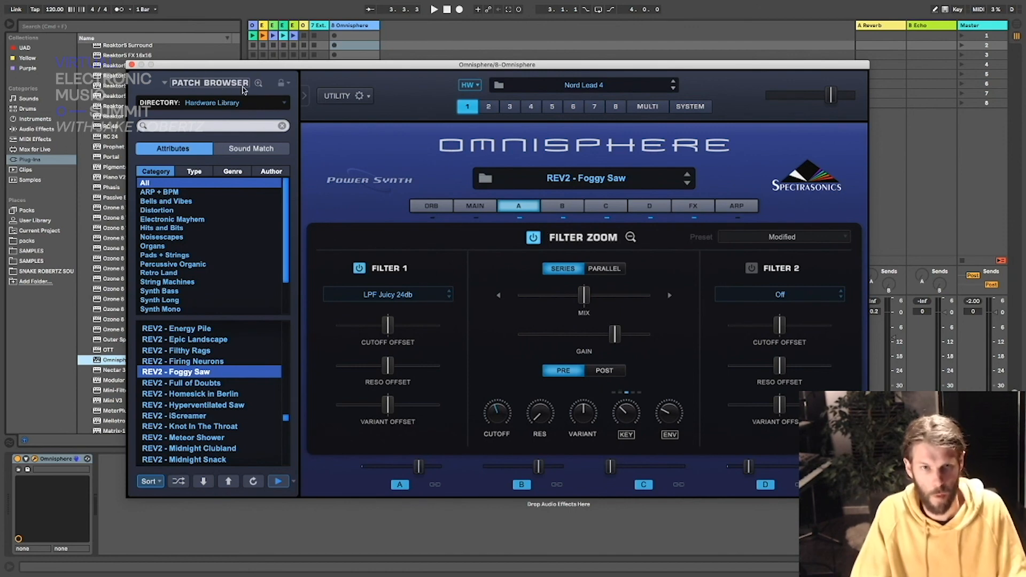
Step: Set the directory to Atmosphere Library in the expanded patch browser, check the other directory choices, and return to the synth view
{"action": "left_click", "coordinate": [252, 102]}
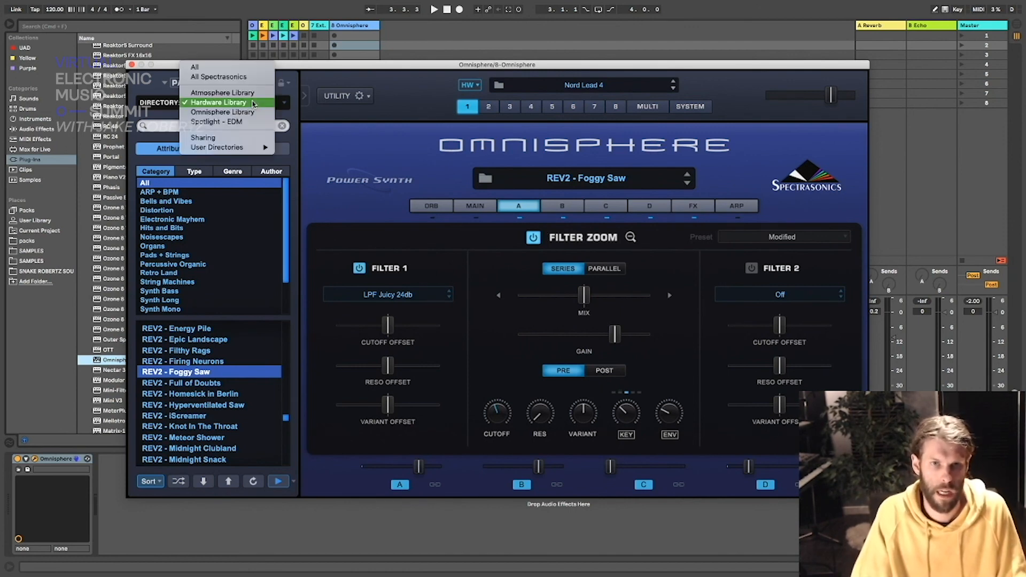
{"action": "left_click", "coordinate": [157, 92]}
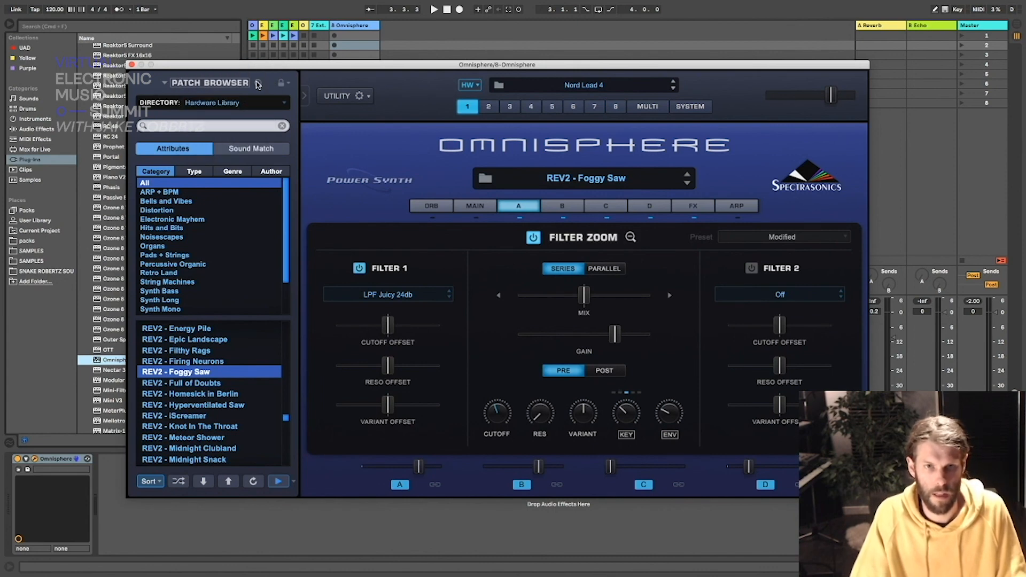
{"action": "left_click", "coordinate": [256, 83]}
{"action": "left_click", "coordinate": [222, 113]}
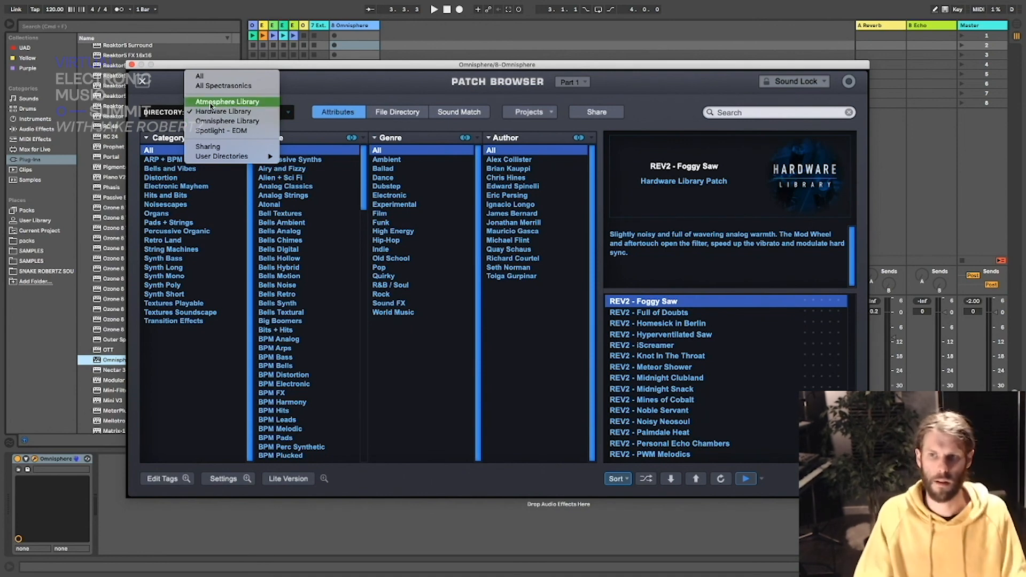
{"action": "left_click", "coordinate": [230, 103]}
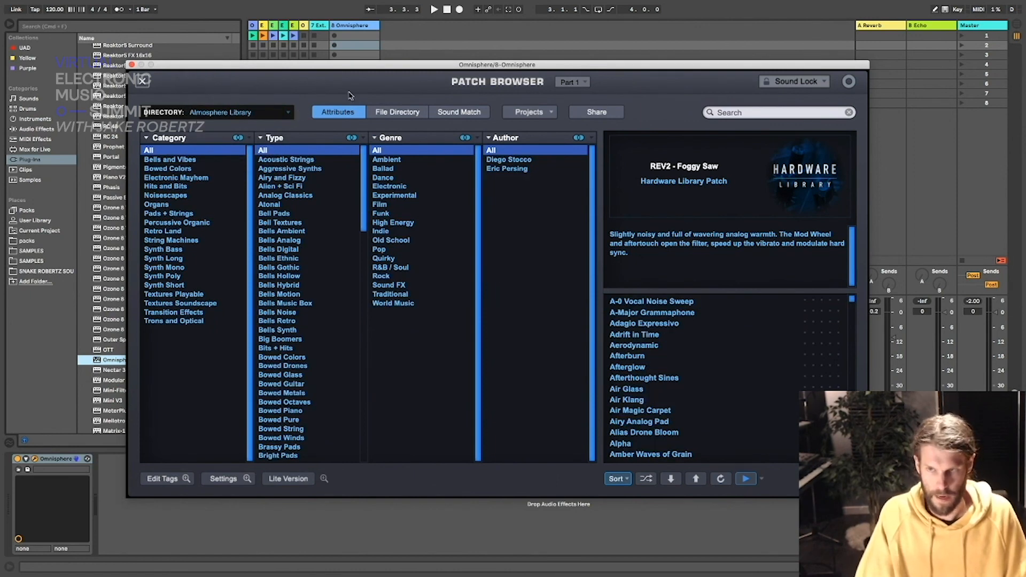
{"action": "left_click", "coordinate": [235, 112]}
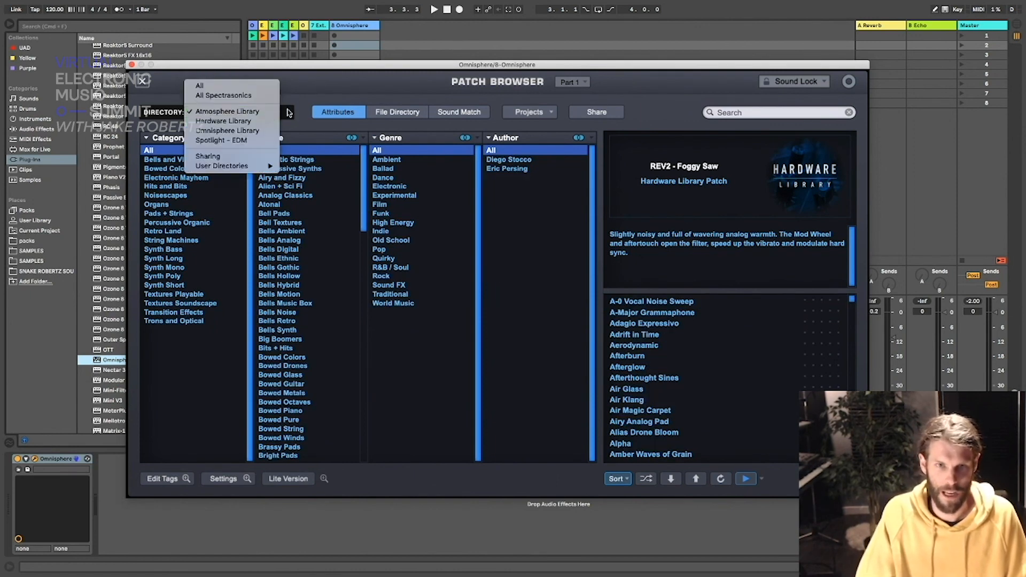
{"action": "left_click", "coordinate": [316, 95]}
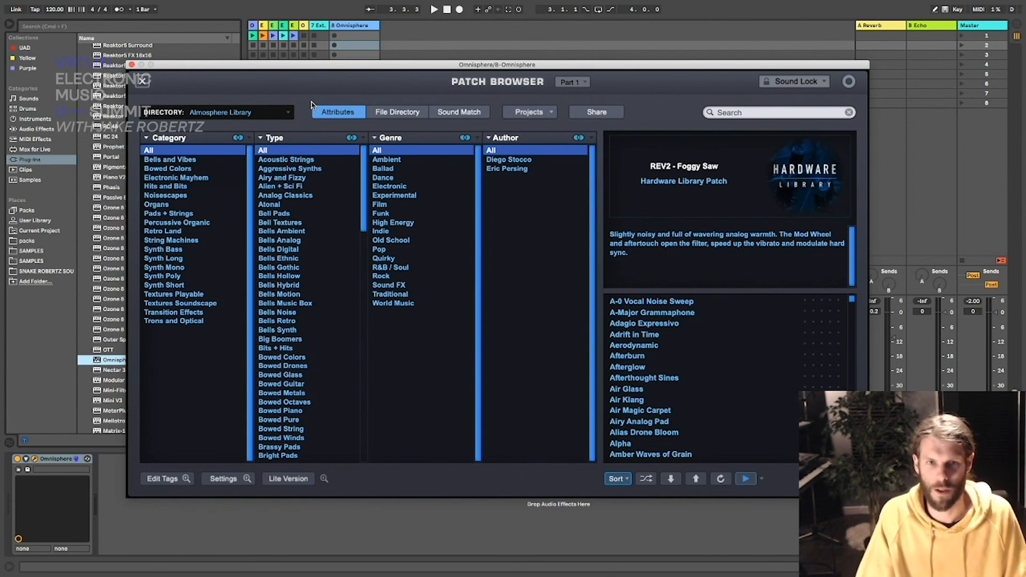
{"action": "left_click", "coordinate": [144, 81]}
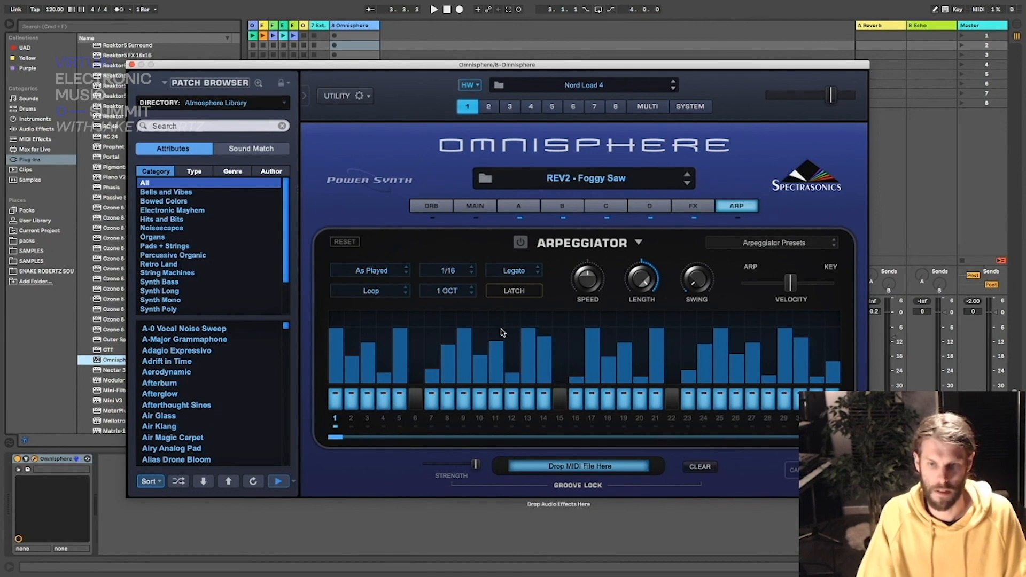
Step: Look through the REV2 - Foggy Saw patch's effects page and layers D to A, ending on the main page
{"action": "left_click", "coordinate": [686, 207]}
{"action": "left_click", "coordinate": [661, 206]}
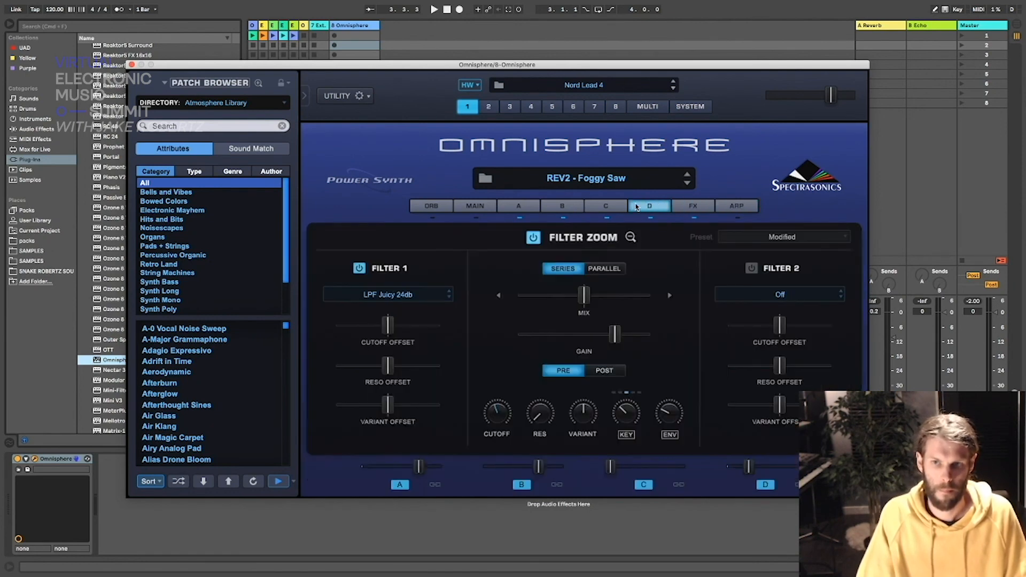
{"action": "left_click", "coordinate": [615, 207]}
{"action": "left_click", "coordinate": [570, 207]}
{"action": "left_click", "coordinate": [522, 206]}
{"action": "left_click", "coordinate": [472, 206]}
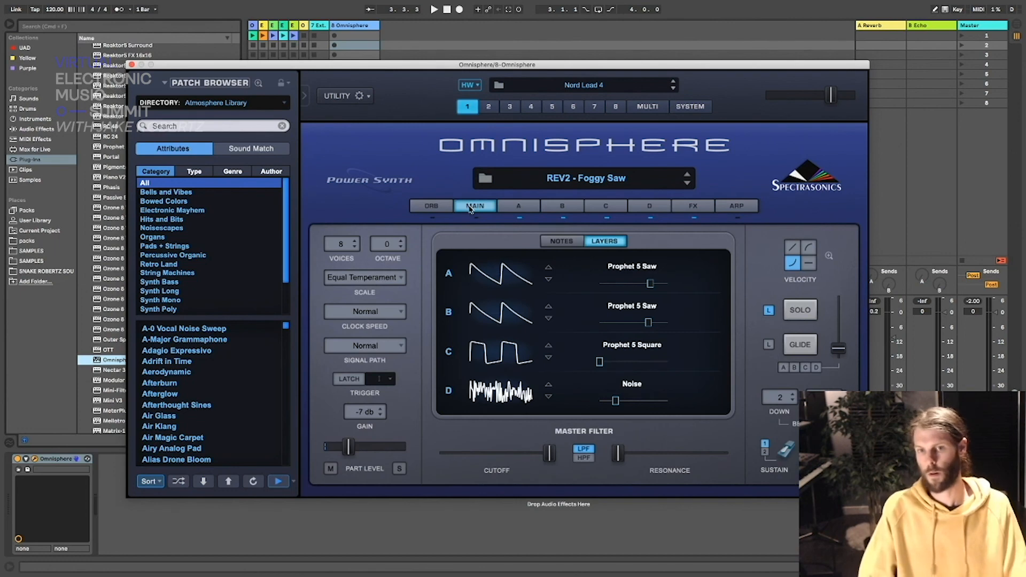
Step: Close the Omnisphere window and widen tracks 1 to 6 in the Session view, leaving track 1 selected
{"action": "left_click", "coordinate": [131, 65]}
{"action": "left_click", "coordinate": [252, 30]}
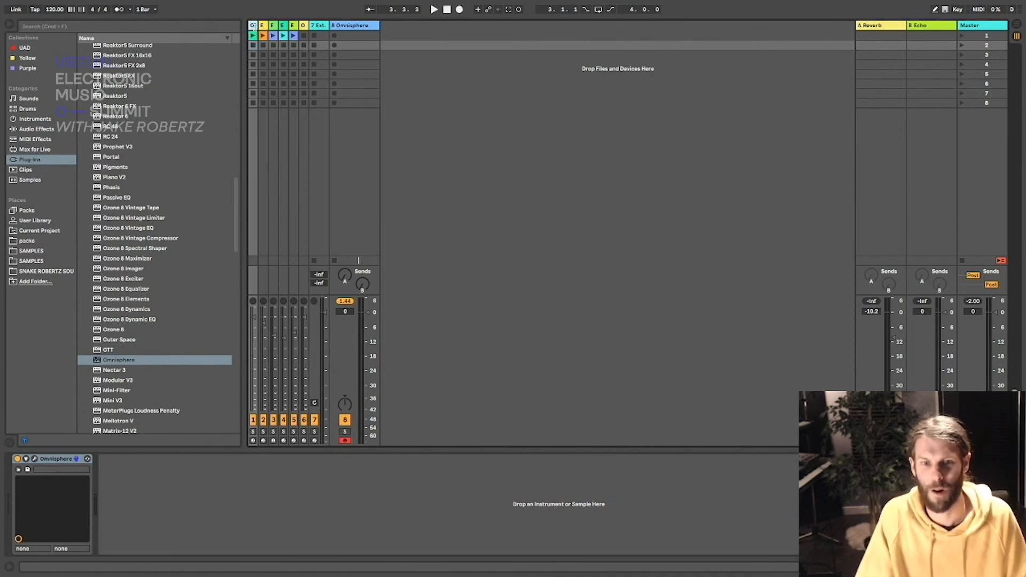
{"action": "left_click", "coordinate": [320, 26]}
{"action": "left_click", "coordinate": [303, 27]}
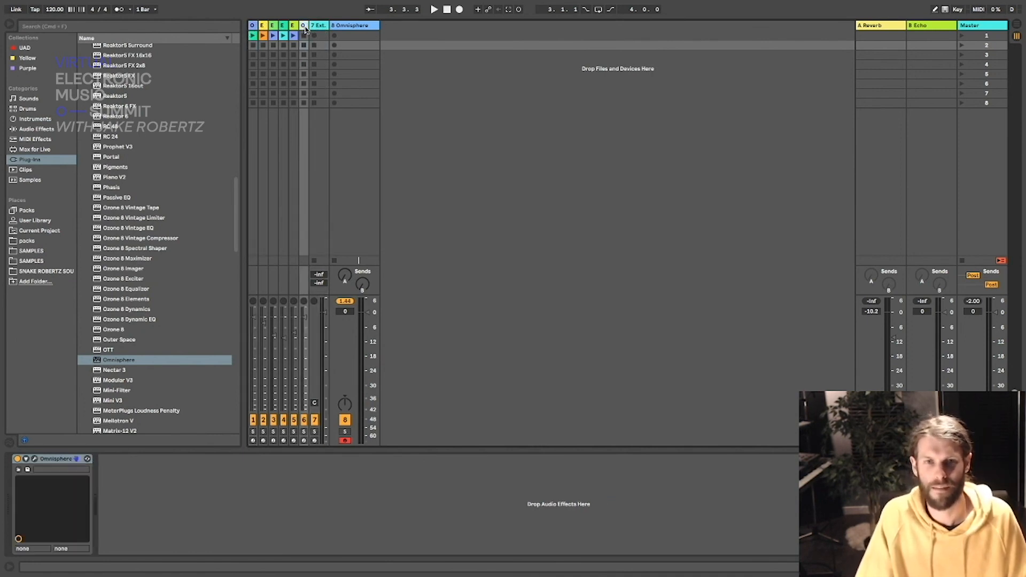
{"action": "left_click", "coordinate": [252, 27]}
{"action": "left_click_drag", "start_coordinate": [256, 26], "coordinate": [274, 27]}
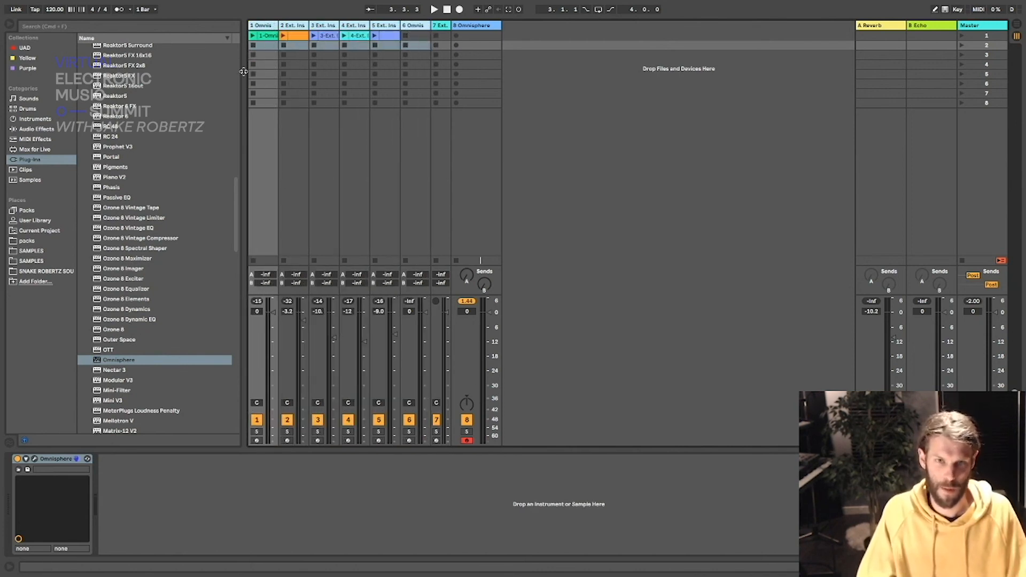
{"action": "left_click", "coordinate": [260, 26]}
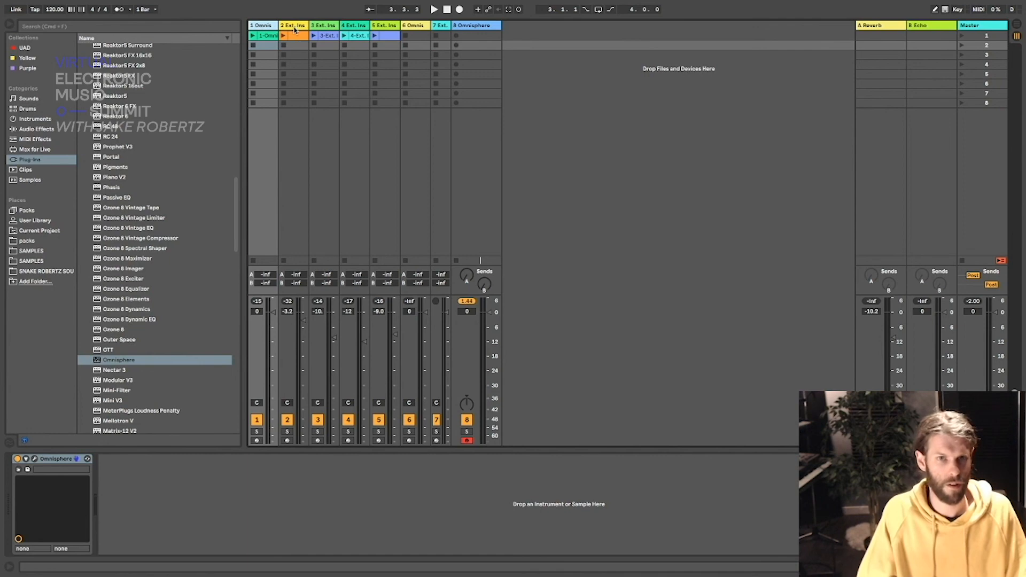
Step: Open the Omnisphere instrument on track 1, show layer A of its default patch, and shift the plug-in window slightly
{"action": "left_click", "coordinate": [34, 459]}
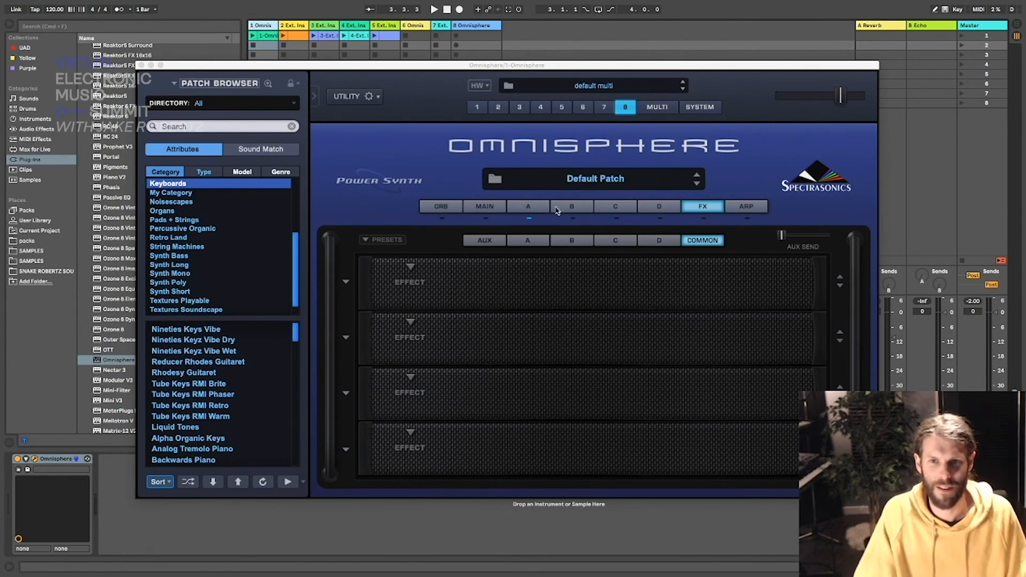
{"action": "left_click", "coordinate": [536, 206]}
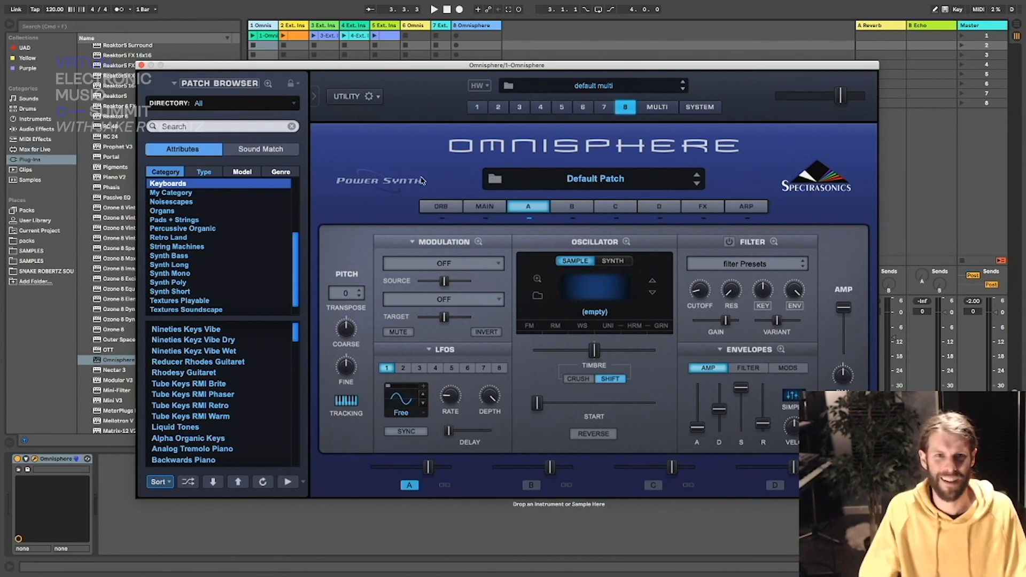
{"action": "left_click_drag", "start_coordinate": [423, 67], "coordinate": [404, 66]}
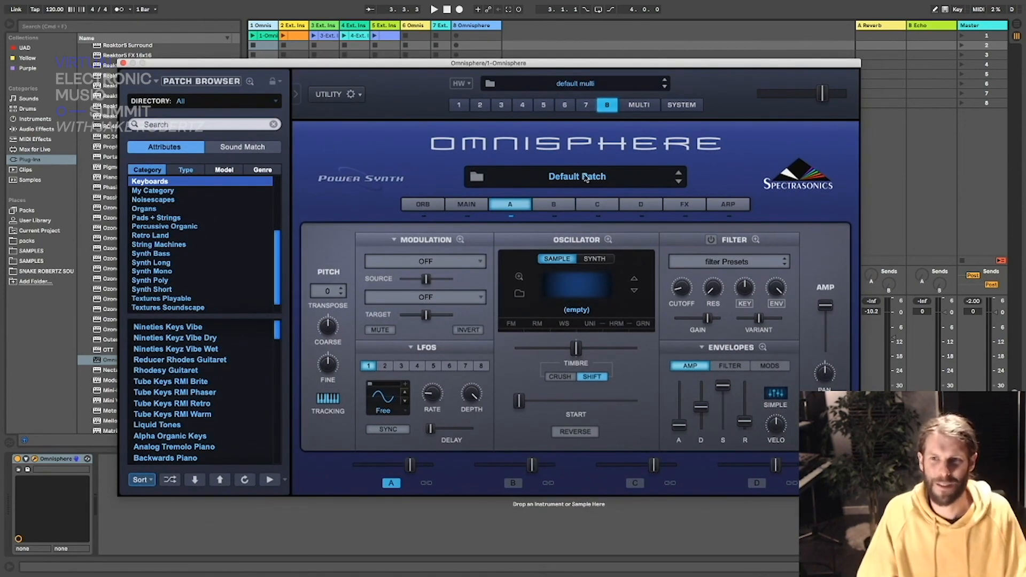